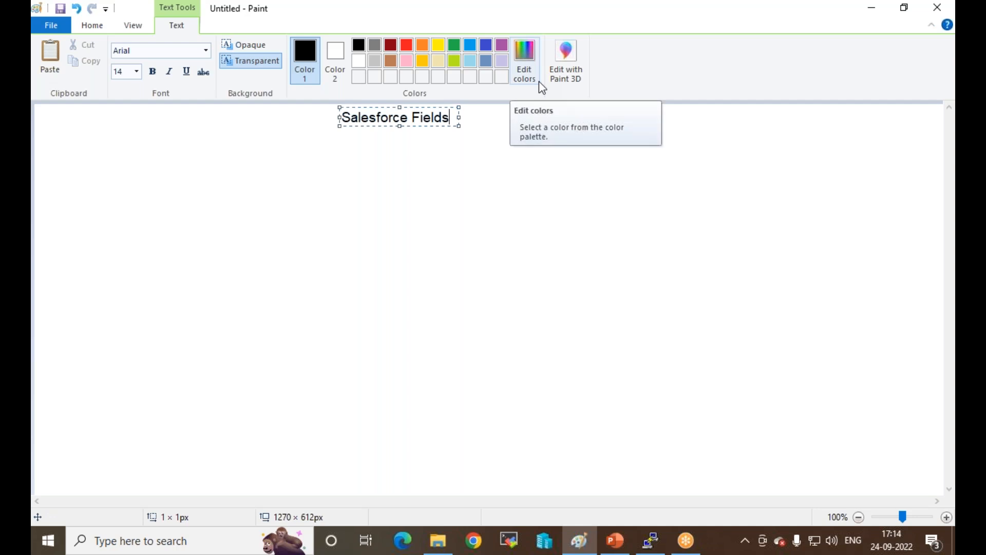
# Step: Dismiss and close the PuTTY fatal error, then return to Paint and commit the 'Salesforce Fields' title
pyautogui.click(868, 9)
pyautogui.click(576, 321)
pyautogui.click(609, 123)
pyautogui.click(580, 545)
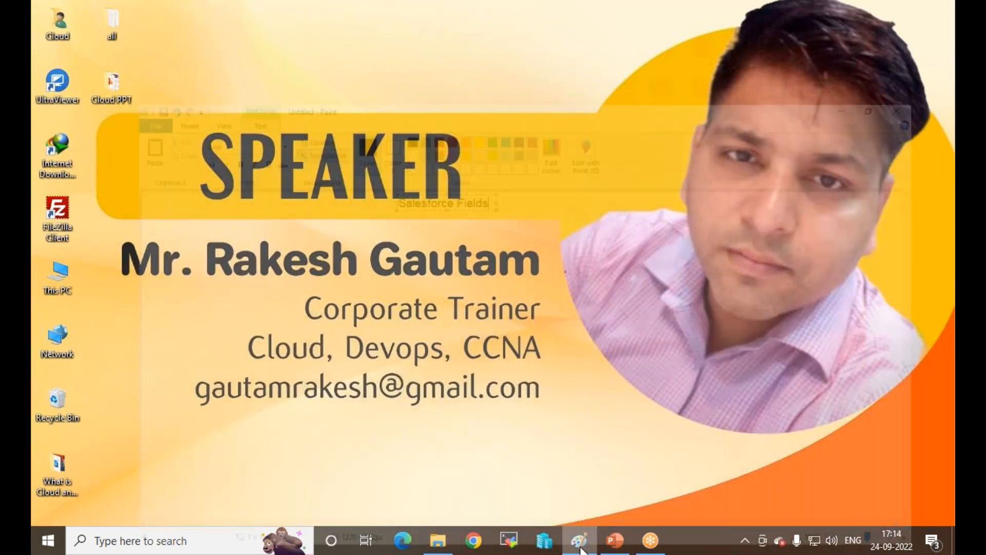
pyautogui.click(271, 194)
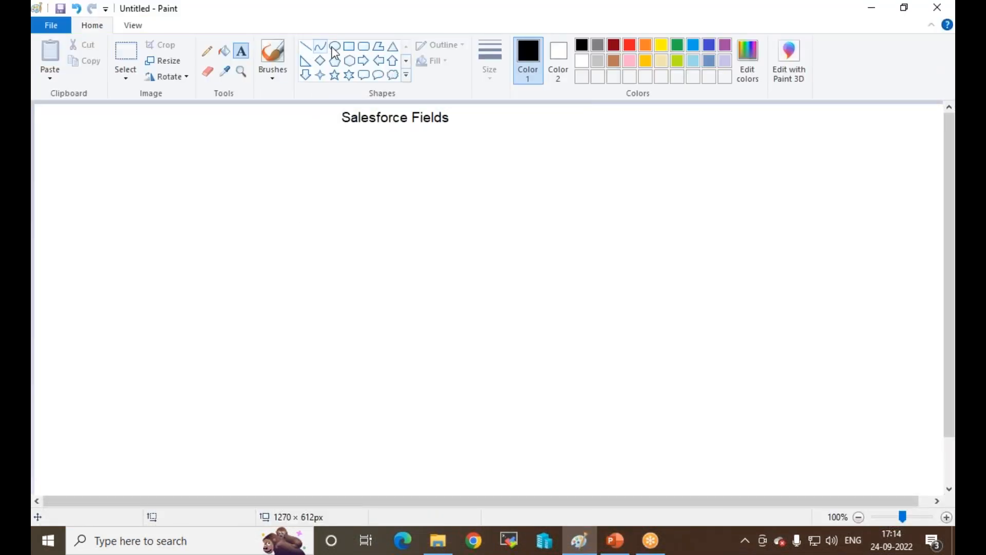
# Step: Draw a large rounded rectangle on the left with two small rounded field boxes inside its top
pyautogui.click(363, 46)
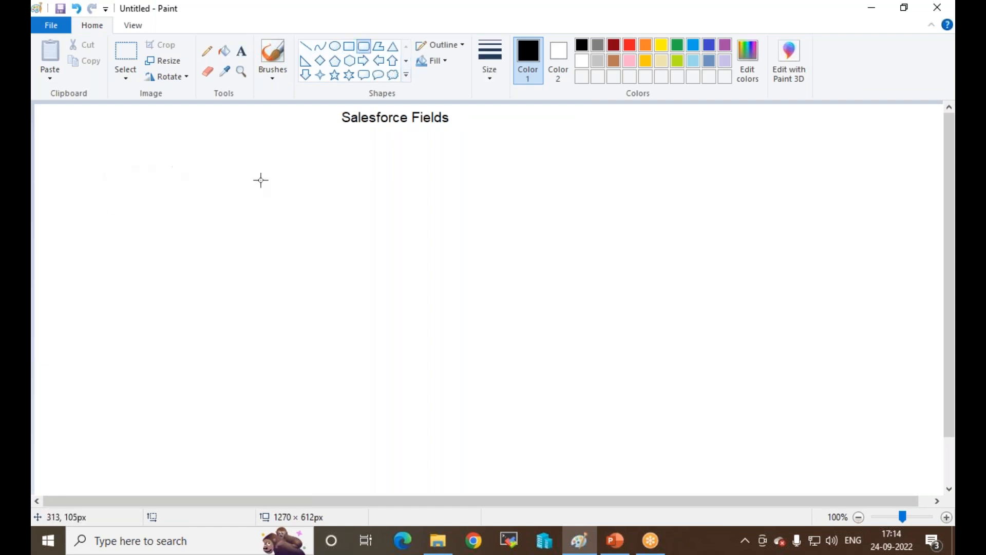
pyautogui.moveTo(107, 163); pyautogui.dragTo(306, 288)
pyautogui.click(391, 206)
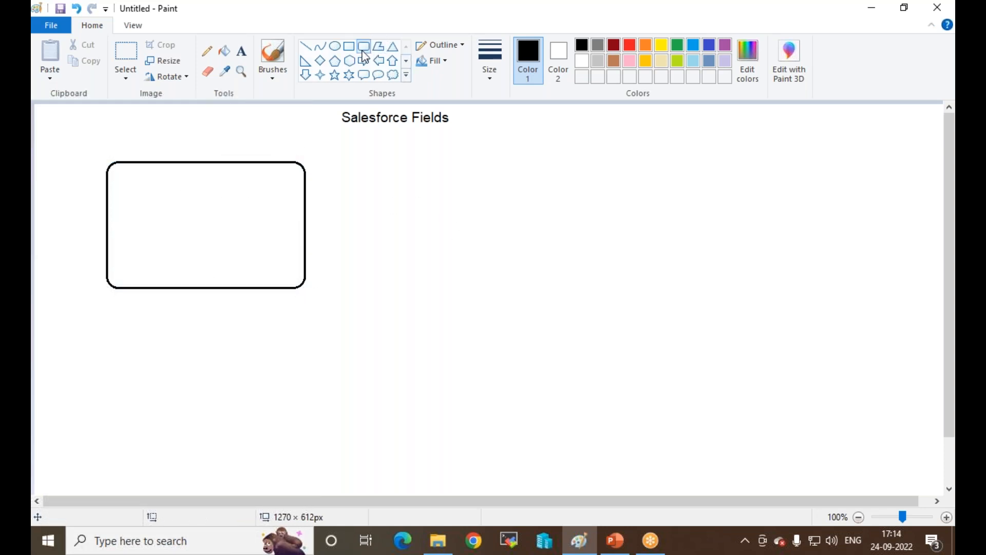
pyautogui.moveTo(113, 172); pyautogui.dragTo(282, 196)
pyautogui.click(240, 249)
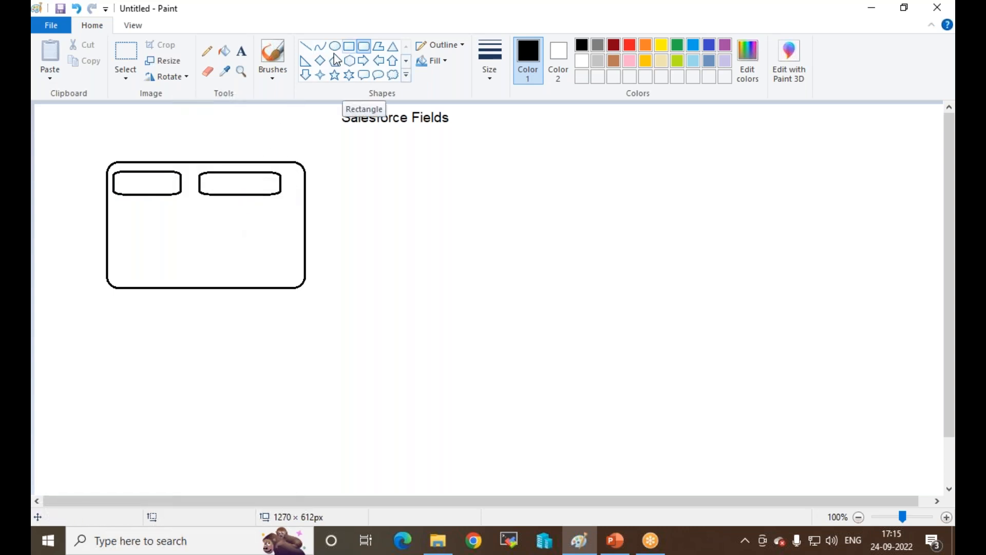
pyautogui.click(365, 62)
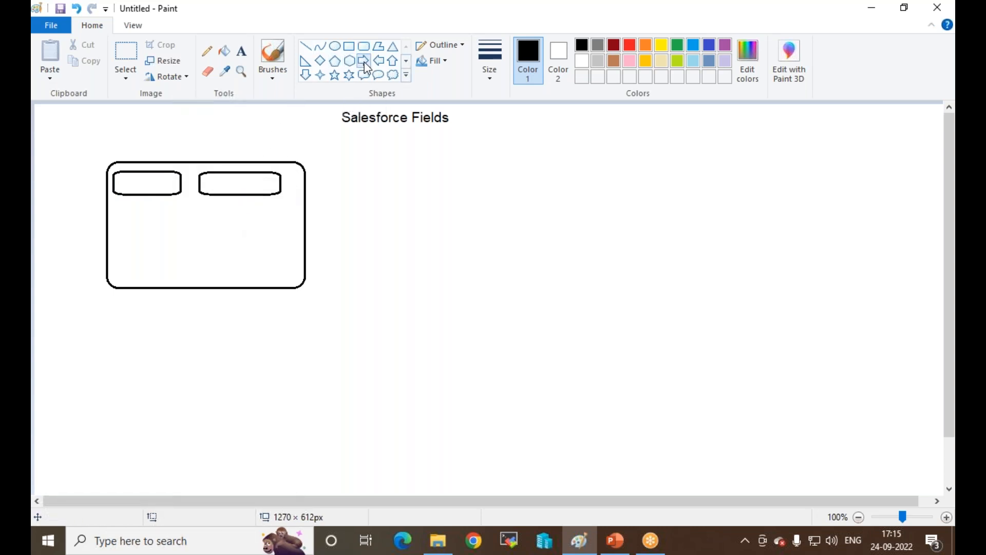
pyautogui.click(56, 25)
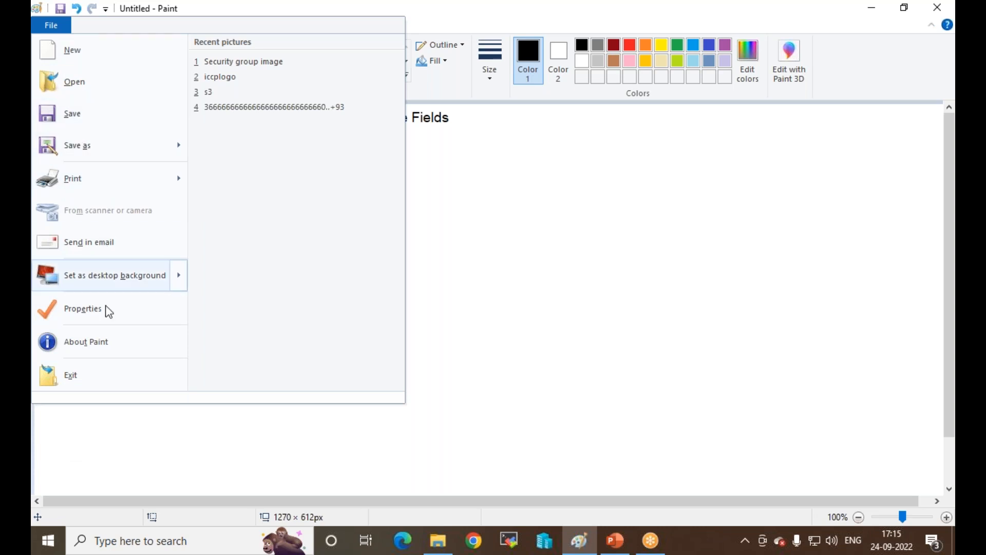
# Step: Label the left top field box 'Event'
pyautogui.click(551, 208)
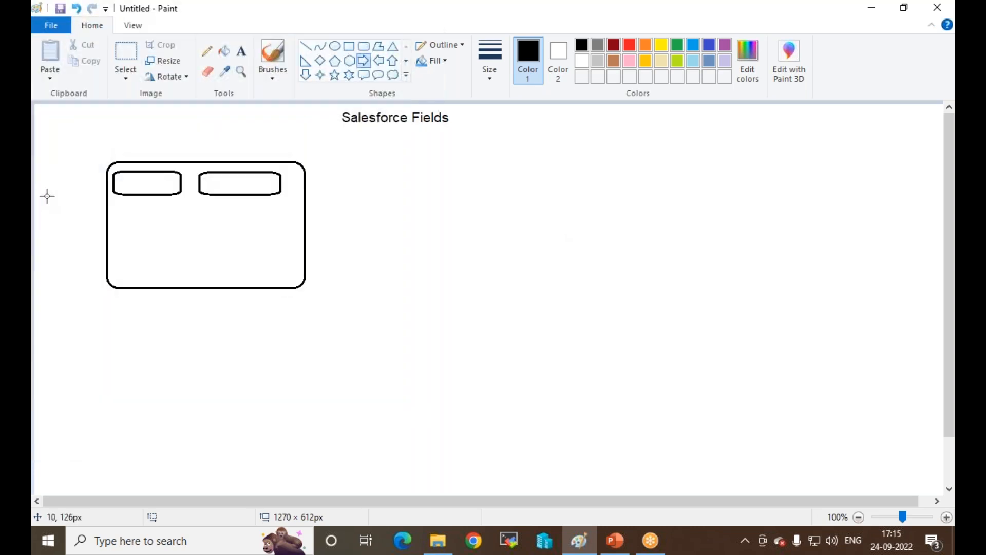
pyautogui.click(242, 51)
pyautogui.click(120, 184)
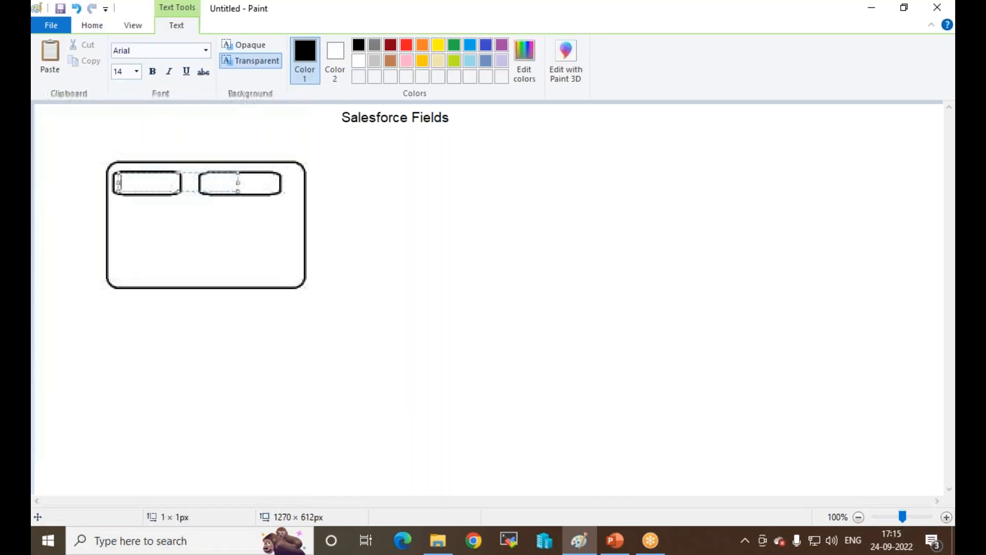
pyautogui.write('Event')
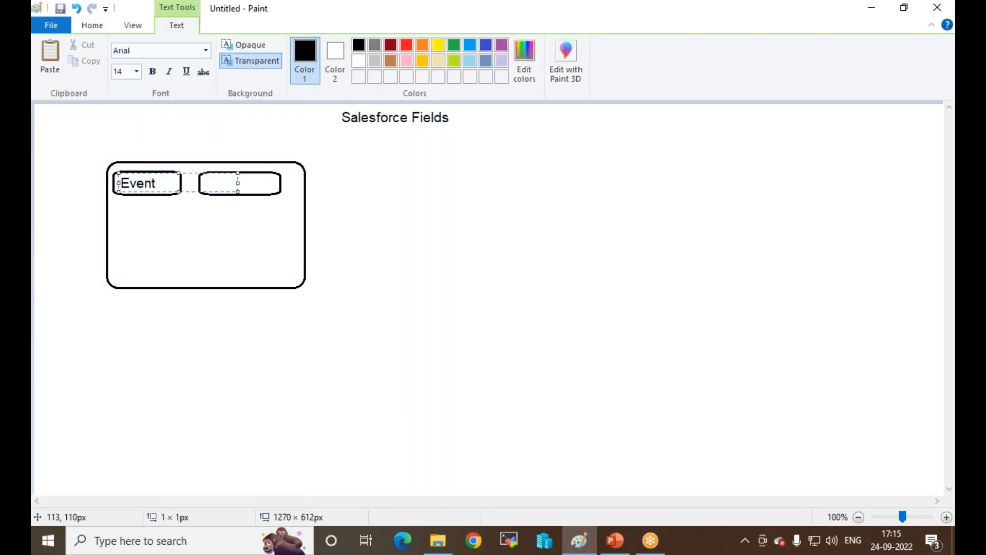
pyautogui.click(132, 214)
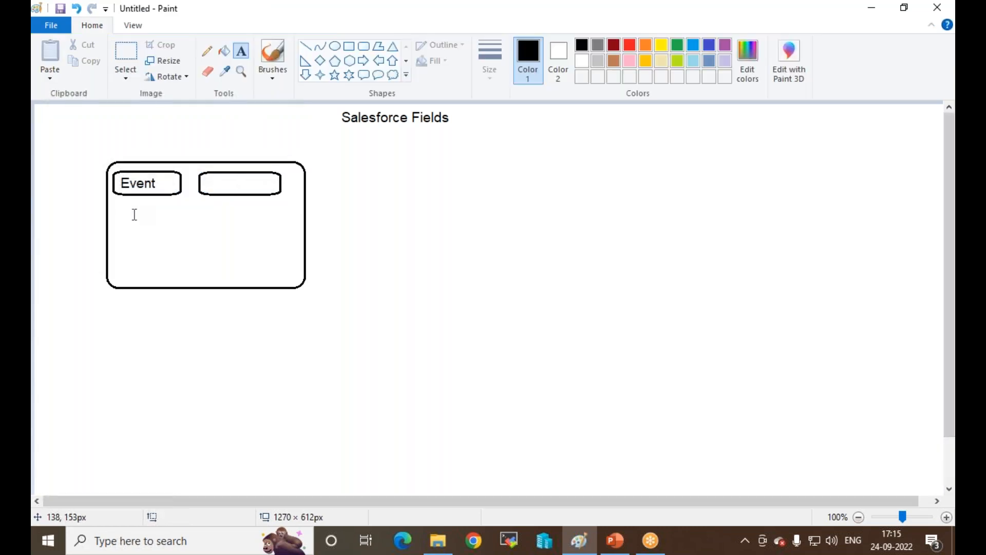
# Step: Draw a tall rounded box below the Event box
pyautogui.click(364, 50)
pyautogui.moveTo(108, 213); pyautogui.dragTo(241, 399)
pyautogui.click(282, 297)
pyautogui.click(241, 51)
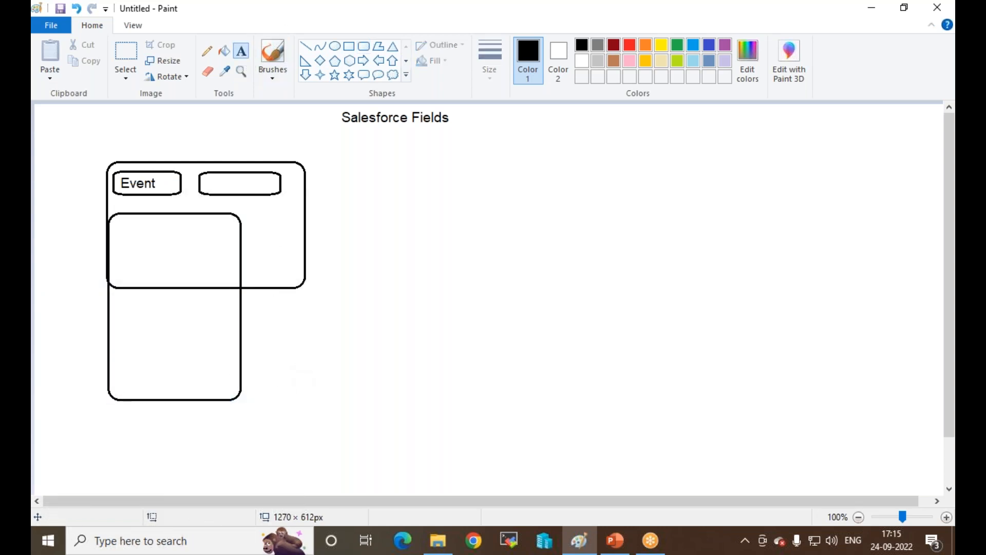
pyautogui.click(364, 46)
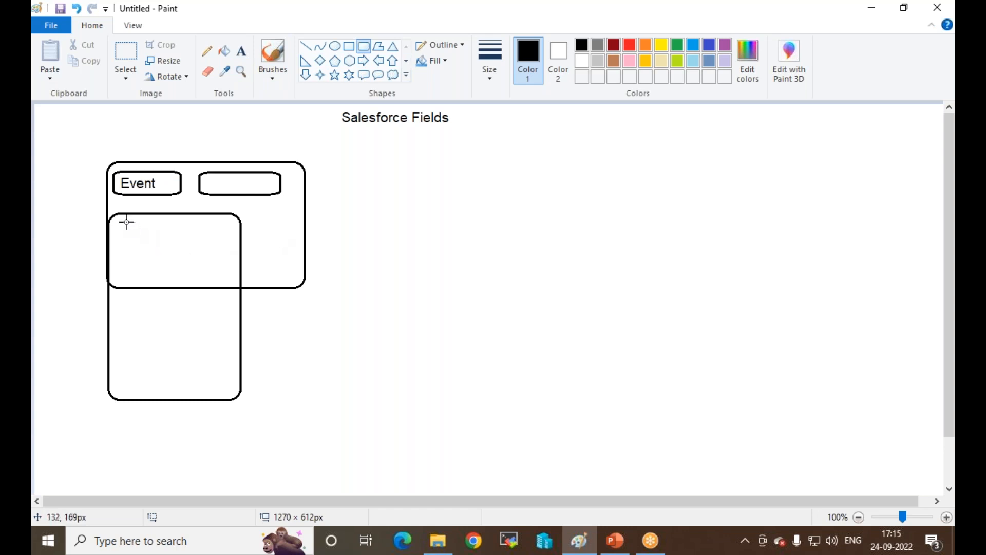
# Step: Draw a stack of rounded field boxes inside the tall box, flattening the bottom one into a strip
pyautogui.moveTo(119, 221); pyautogui.dragTo(221, 243)
pyautogui.click(162, 272)
pyautogui.moveTo(120, 259); pyautogui.dragTo(219, 283)
pyautogui.click(145, 337)
pyautogui.moveTo(124, 298); pyautogui.dragTo(219, 323)
pyautogui.click(201, 339)
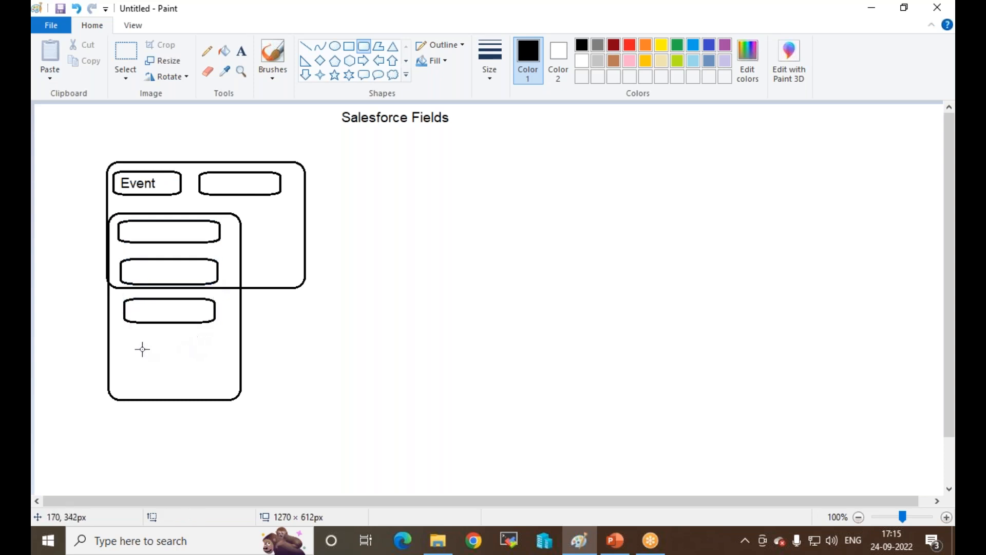
pyautogui.moveTo(126, 336); pyautogui.dragTo(213, 375)
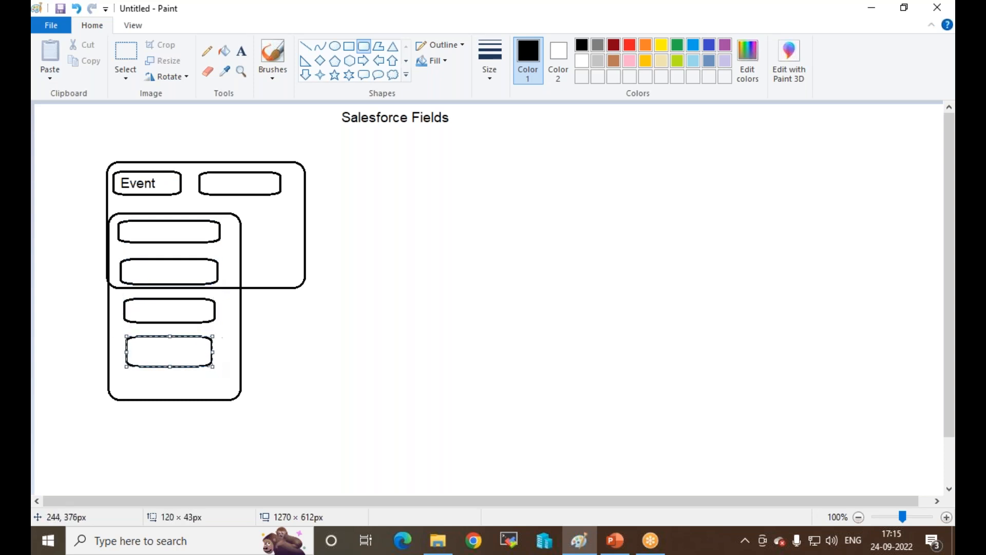
pyautogui.moveTo(129, 380); pyautogui.dragTo(200, 388)
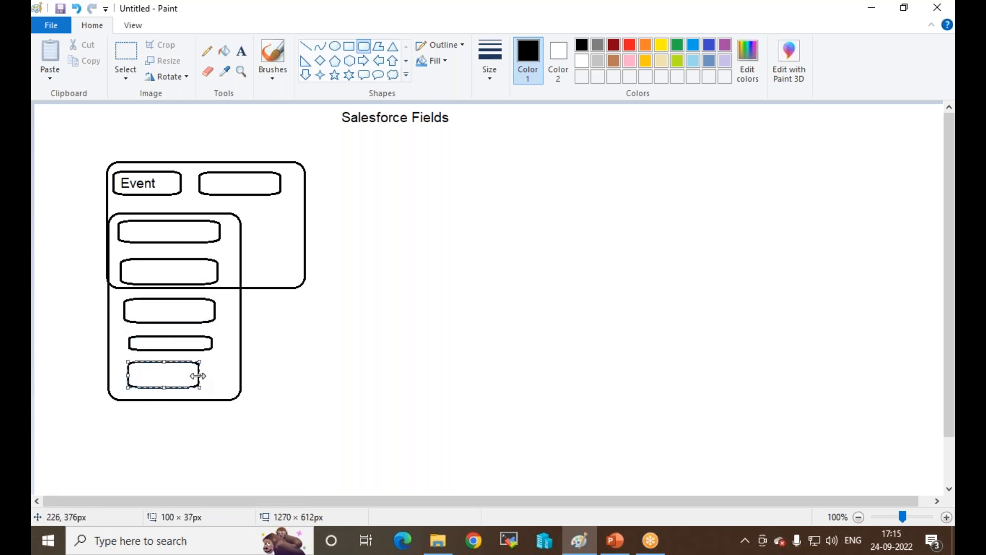
# Step: Draw a down arrow from the Event box to the first inner field box
pyautogui.click(306, 75)
pyautogui.moveTo(143, 192); pyautogui.dragTo(159, 221)
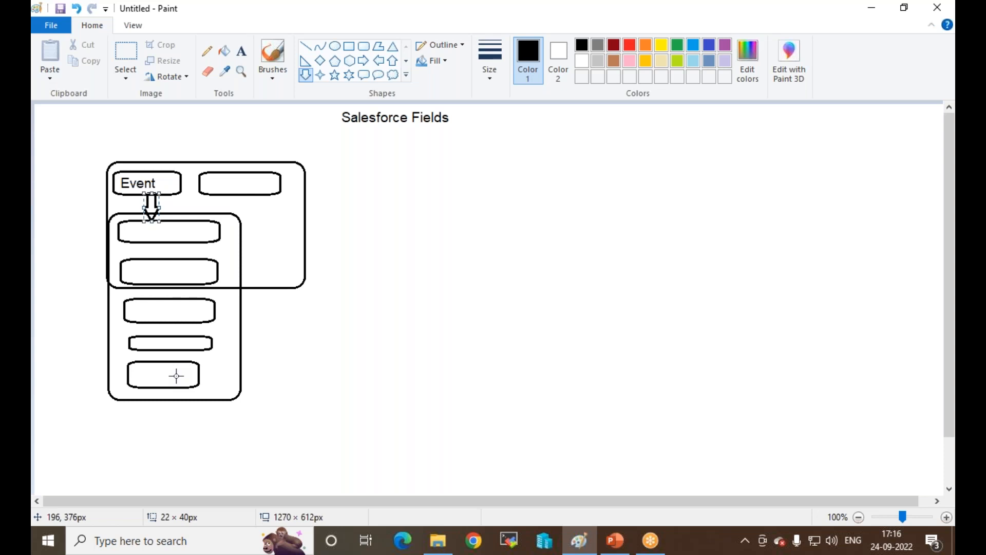
pyautogui.click(264, 185)
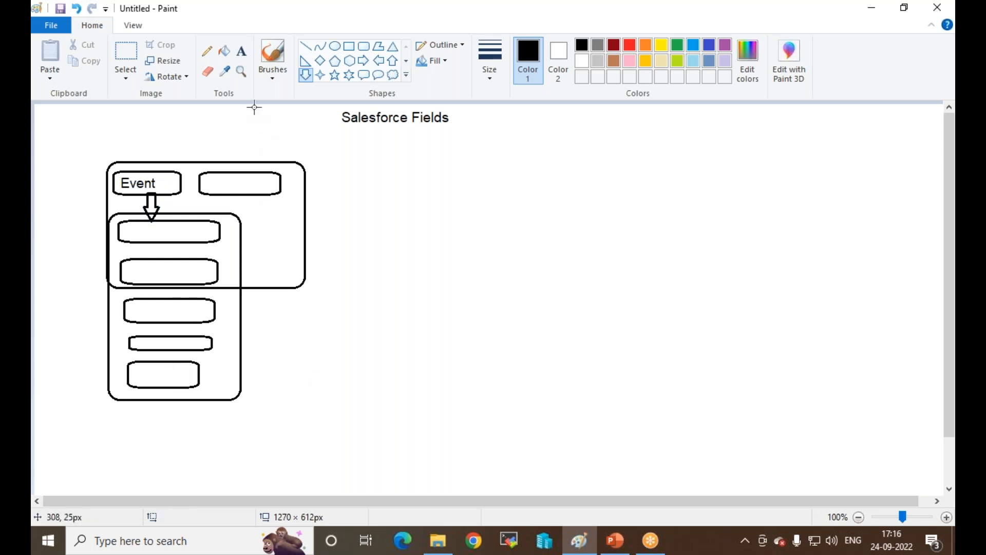
# Step: Label the second top field box 'employ'
pyautogui.click(241, 51)
pyautogui.click(209, 170)
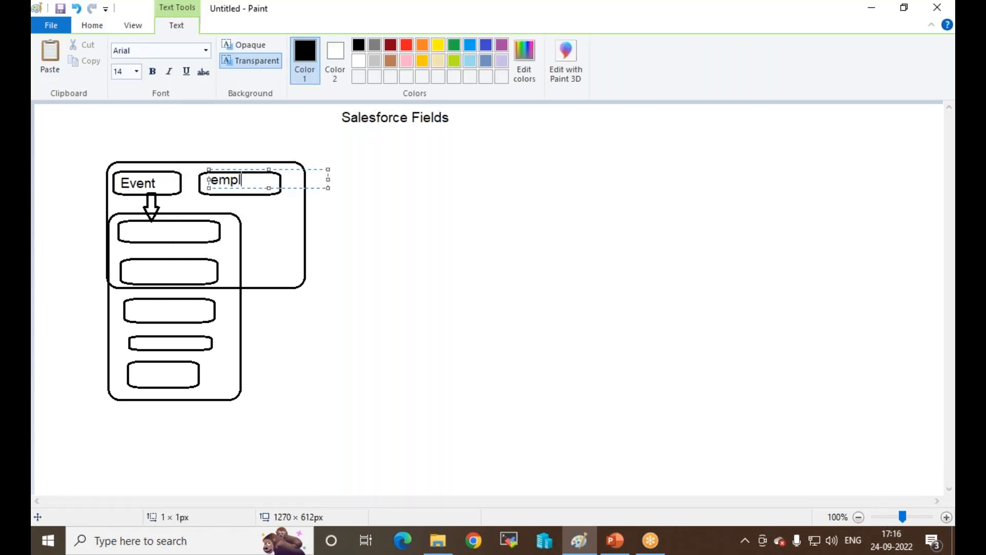
pyautogui.click(258, 229)
# Step: Draw a tall rounded box right of the list box holding four field boxes, plus one small extra box
pyautogui.click(363, 48)
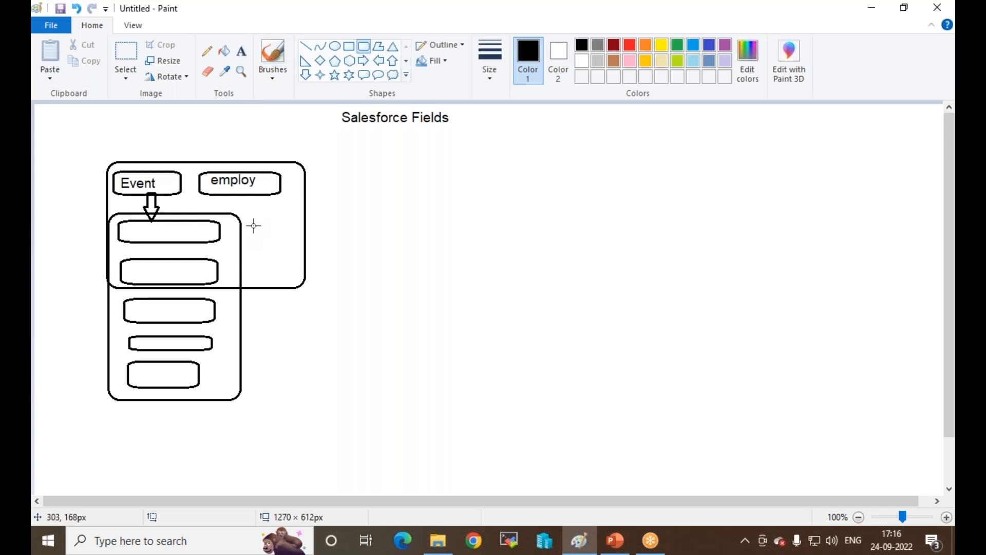
pyautogui.moveTo(252, 216); pyautogui.dragTo(363, 402)
pyautogui.click(411, 329)
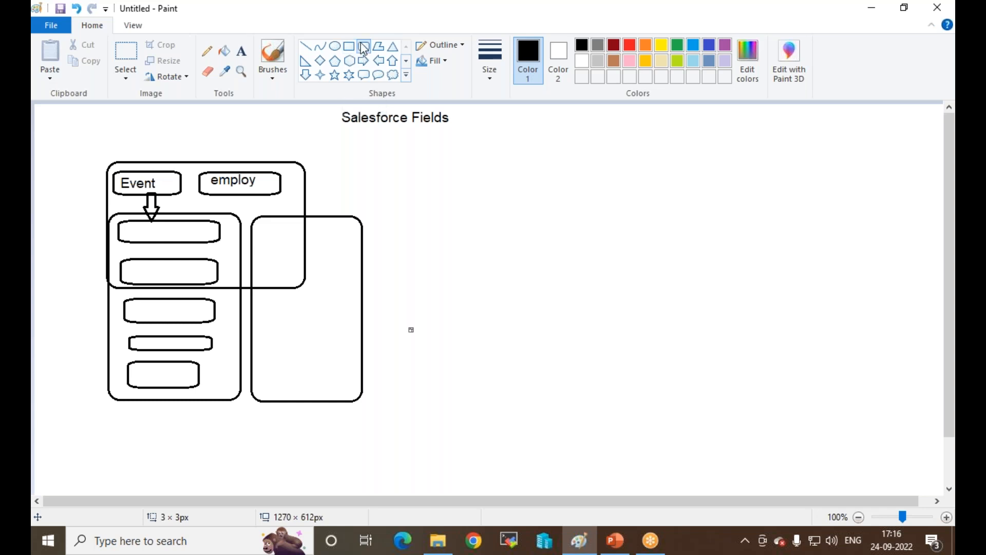
pyautogui.moveTo(263, 223); pyautogui.dragTo(337, 244)
pyautogui.moveTo(263, 257); pyautogui.dragTo(346, 277)
pyautogui.moveTo(317, 309); pyautogui.dragTo(321, 311)
pyautogui.moveTo(266, 290); pyautogui.dragTo(335, 307)
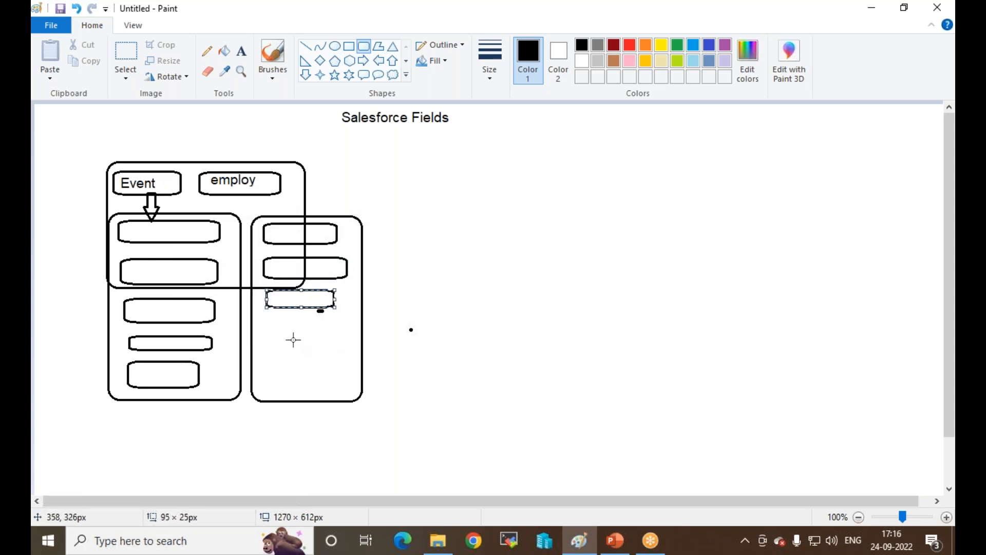
pyautogui.moveTo(276, 319); pyautogui.dragTo(341, 344)
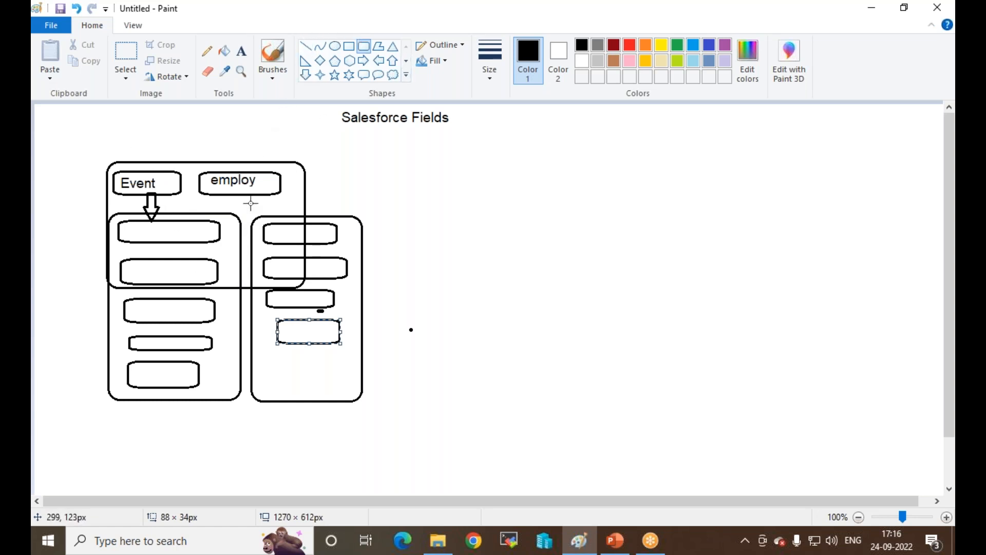
pyautogui.moveTo(241, 219)
pyautogui.mouseDown()
pyautogui.moveTo(341, 159)
pyautogui.moveTo(250, 202)
pyautogui.mouseUp()
pyautogui.click(163, 238)
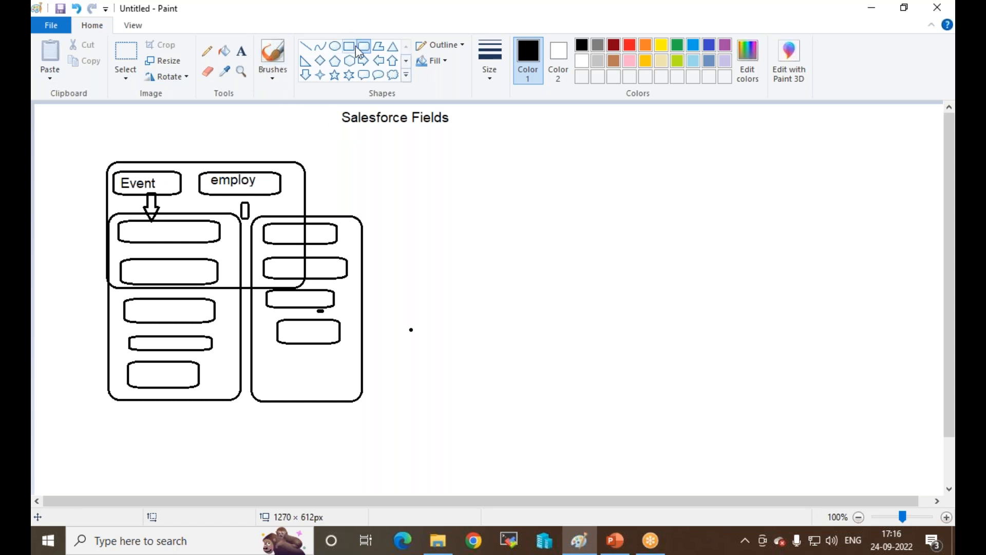
# Step: Enclose the diagram in a large rounded box, then select the whole diagram and delete it
pyautogui.moveTo(84, 147); pyautogui.dragTo(363, 409)
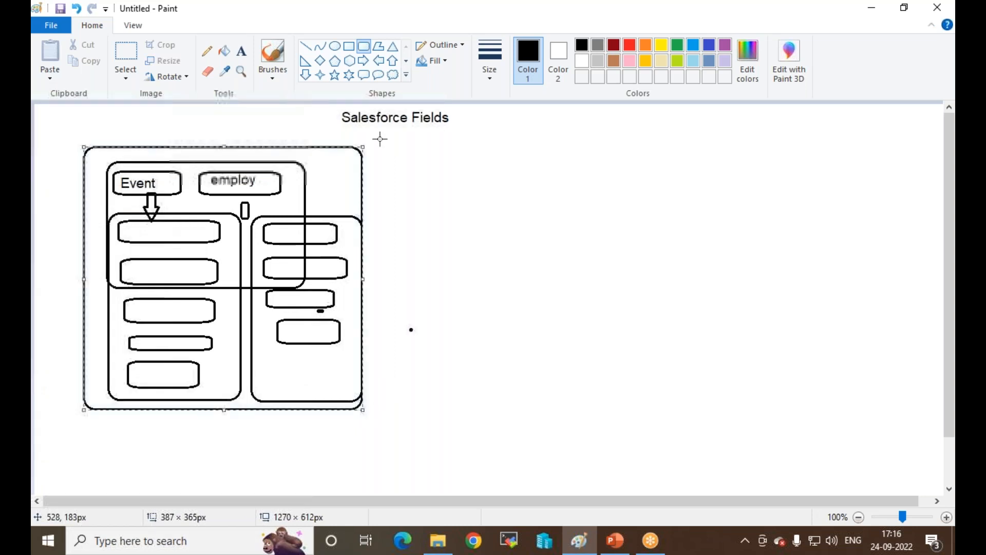
pyautogui.click(132, 48)
pyautogui.moveTo(61, 138); pyautogui.dragTo(383, 450)
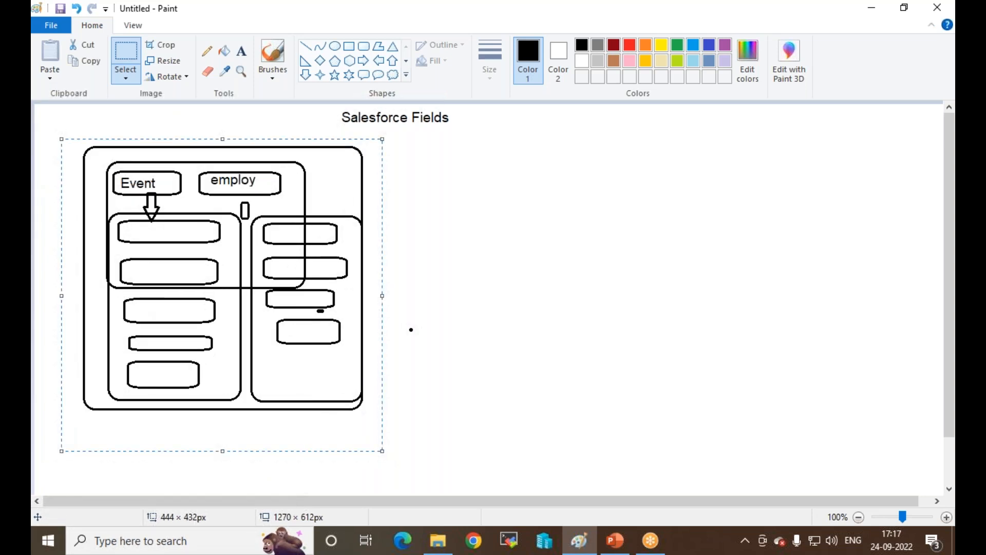
pyautogui.press('Delete')
pyautogui.click(241, 50)
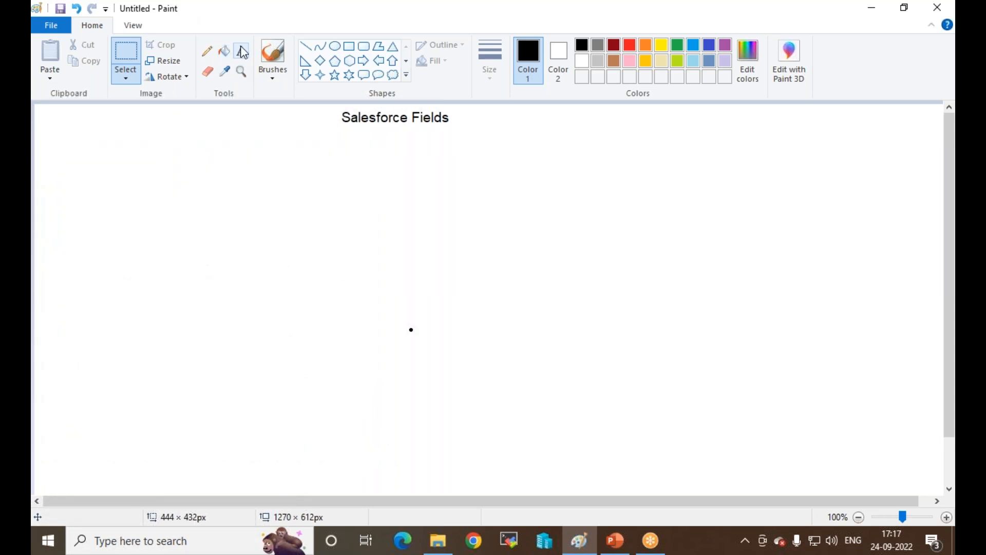
# Step: Type the note 'Before create fields' below the title, widening the text box to one line
pyautogui.click(85, 173)
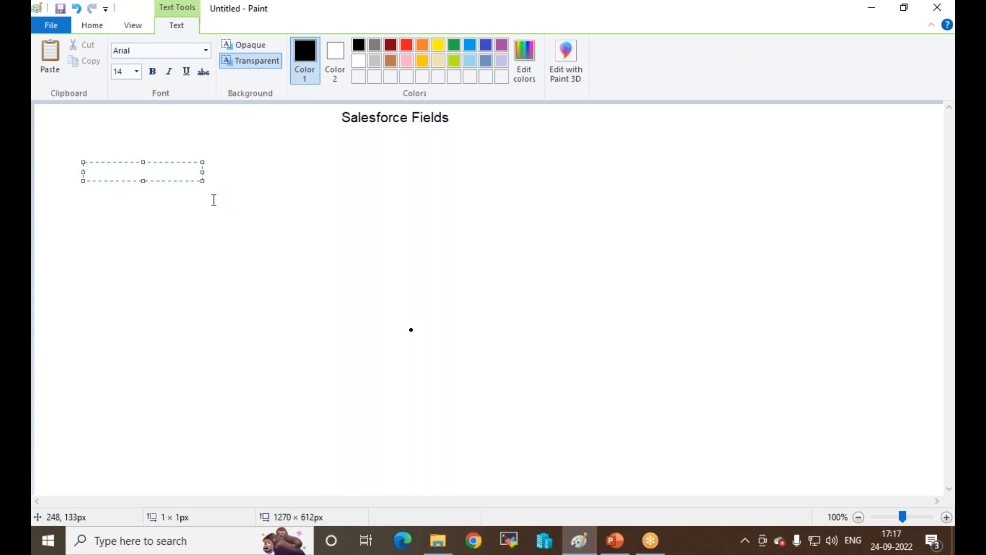
pyautogui.write('When you create')
pyautogui.press('BackSpace')
pyautogui.press('BackSpace')
pyautogui.press('BackSpace')
pyautogui.press('BackSpace')
pyautogui.press('BackSpace')
pyautogui.press('BackSpace')
pyautogui.press('BackSpace')
pyautogui.press('BackSpace')
pyautogui.press('BackSpace')
pyautogui.press('BackSpace')
pyautogui.press('BackSpace')
pyautogui.press('BackSpace')
pyautogui.press('BackSpace')
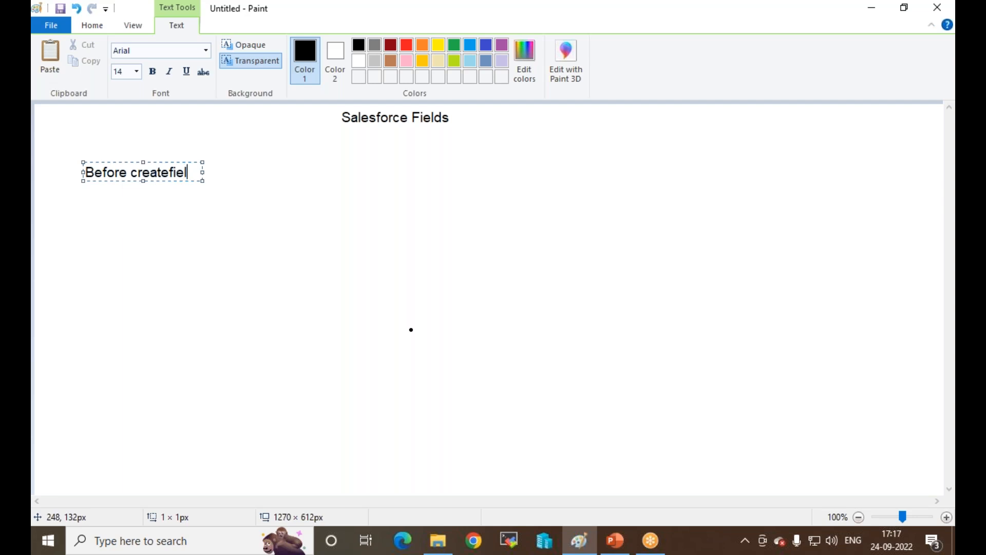
pyautogui.write('s')
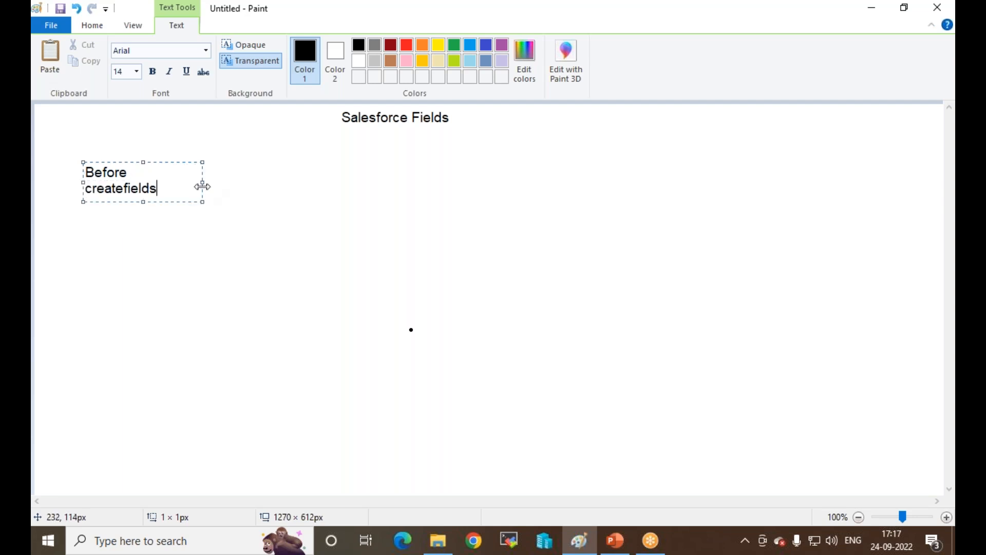
pyautogui.moveTo(203, 181); pyautogui.dragTo(411, 182)
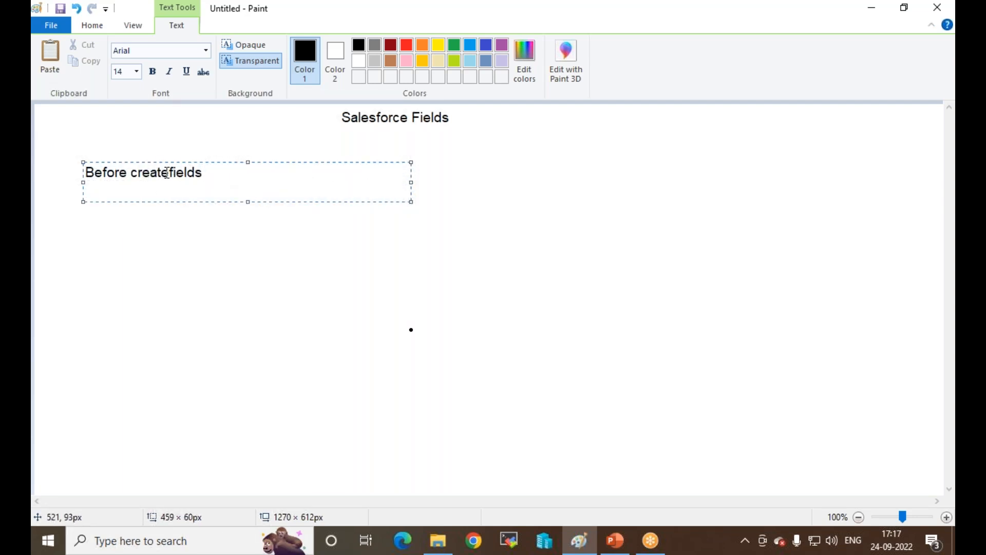
pyautogui.click(169, 173)
pyautogui.click(245, 170)
# Step: Replace the note with 'When you create fields in salesforse first you create object, than object tabs, than add tabs in app'
pyautogui.press('BackSpace')
pyautogui.press('BackSpace')
pyautogui.press('BackSpace')
pyautogui.press('BackSpace')
pyautogui.press('BackSpace')
pyautogui.press('BackSpace')
pyautogui.press('BackSpace')
pyautogui.press('BackSpace')
pyautogui.press('BackSpace')
pyautogui.press('BackSpace')
pyautogui.press('BackSpace')
pyautogui.press('BackSpace')
pyautogui.press('BackSpace')
pyautogui.press('BackSpace')
pyautogui.press('BackSpace')
pyautogui.press('BackSpace')
pyautogui.press('BackSpace')
pyautogui.press('BackSpace')
pyautogui.press('BackSpace')
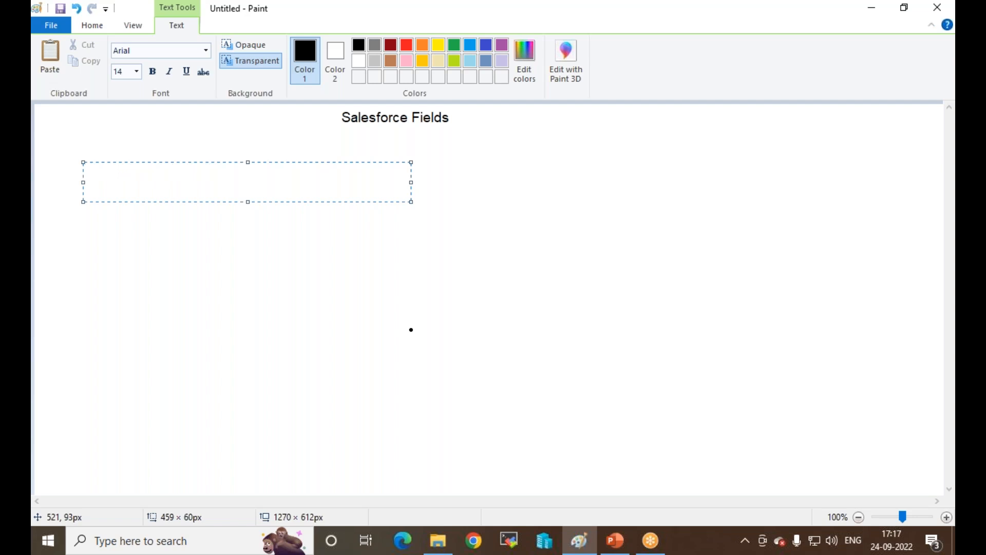
pyautogui.write('When you create fields in salesforse')
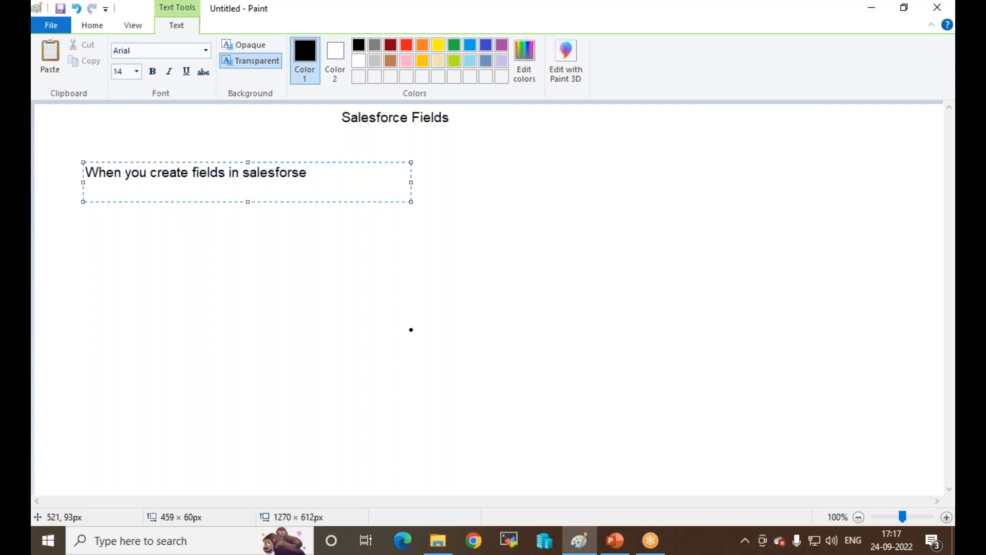
pyautogui.write('ou create opject')
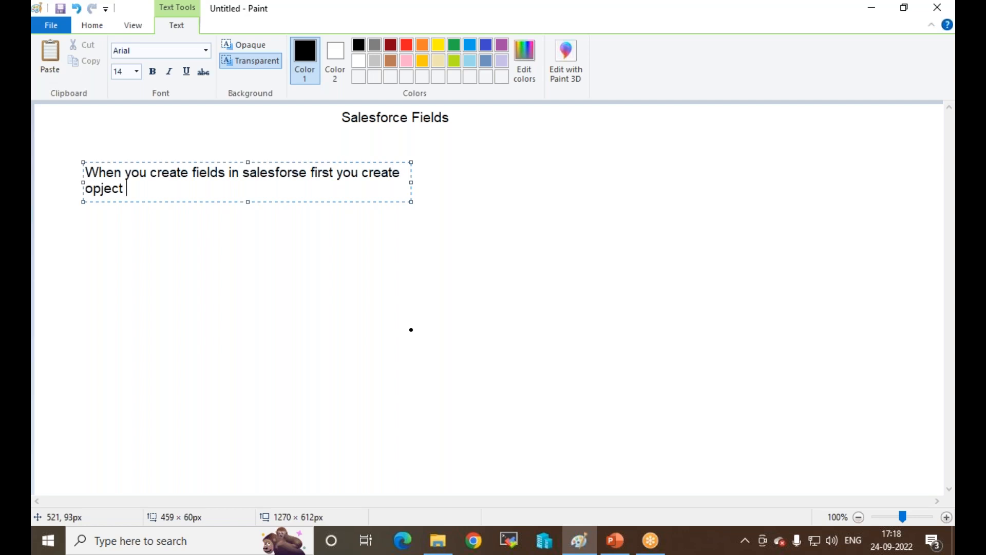
pyautogui.press('BackSpace')
pyautogui.press('BackSpace')
pyautogui.press('BackSpace')
pyautogui.press('BackSpace')
pyautogui.press('BackSpace')
pyautogui.press('BackSpace')
pyautogui.write('bject , than object ')
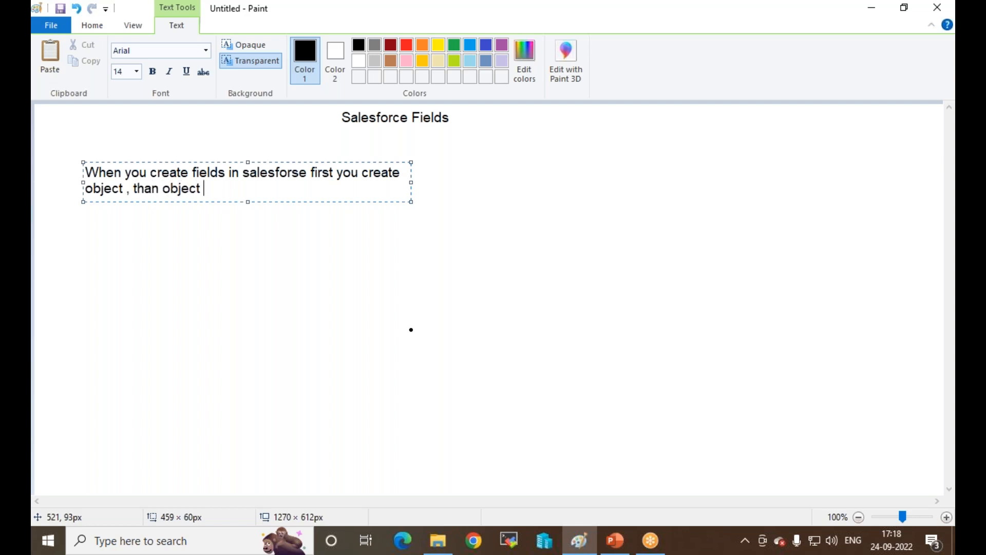
pyautogui.write('tabs , than add tab')
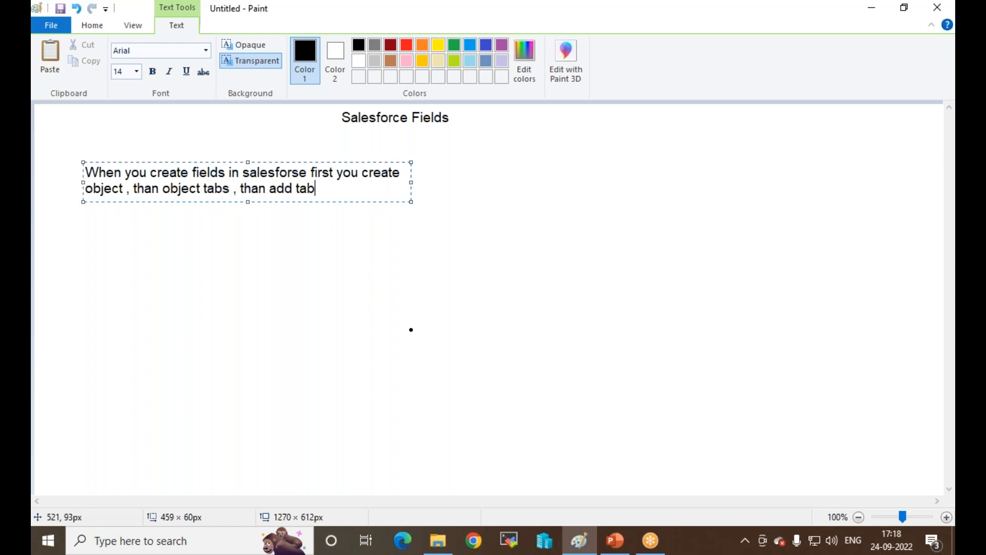
pyautogui.write('s in app')
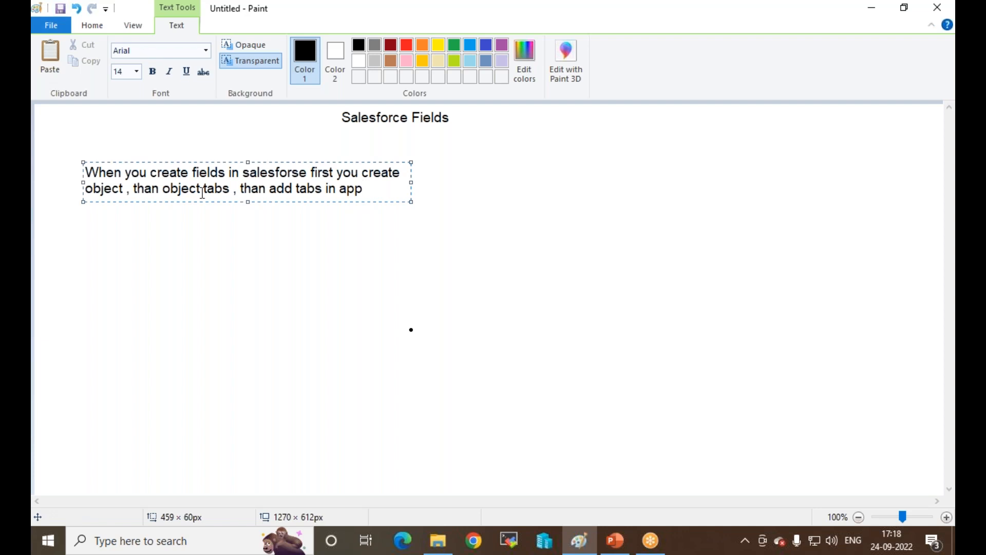
# Step: Commit the note and draw a tall rounded box below it
pyautogui.click(236, 249)
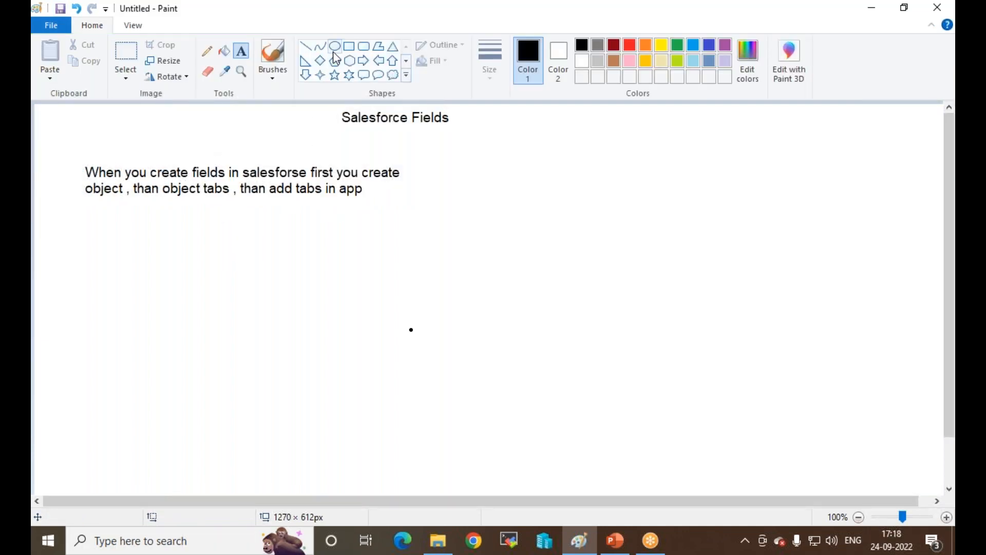
pyautogui.click(364, 46)
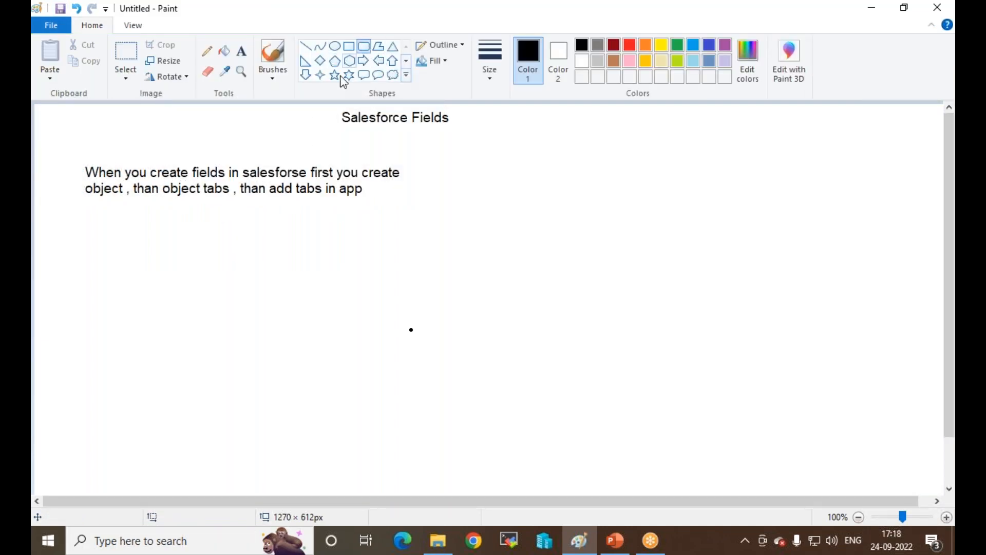
pyautogui.moveTo(102, 227); pyautogui.dragTo(253, 434)
pyautogui.click(332, 368)
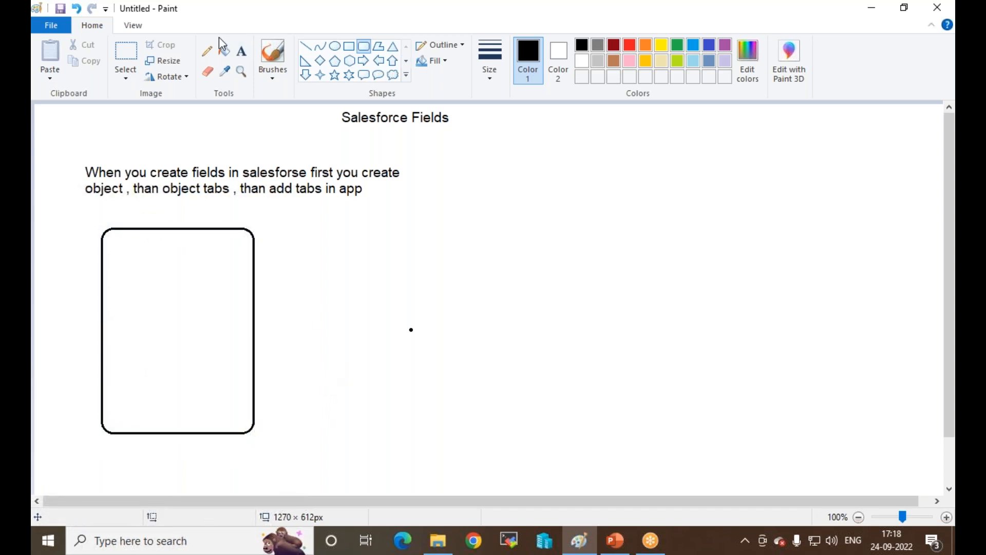
# Step: Label the box 'Event-object' underneath
pyautogui.click(244, 54)
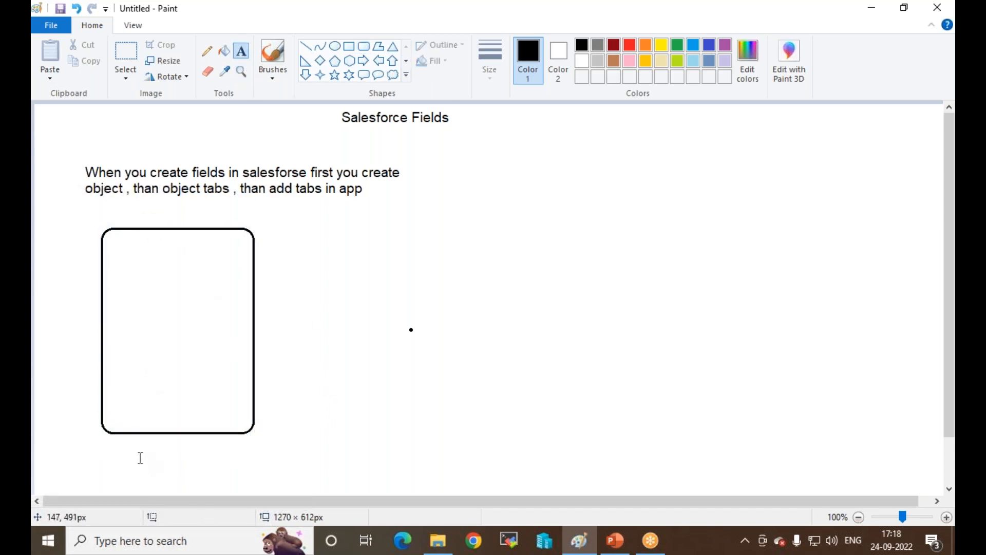
pyautogui.click(139, 445)
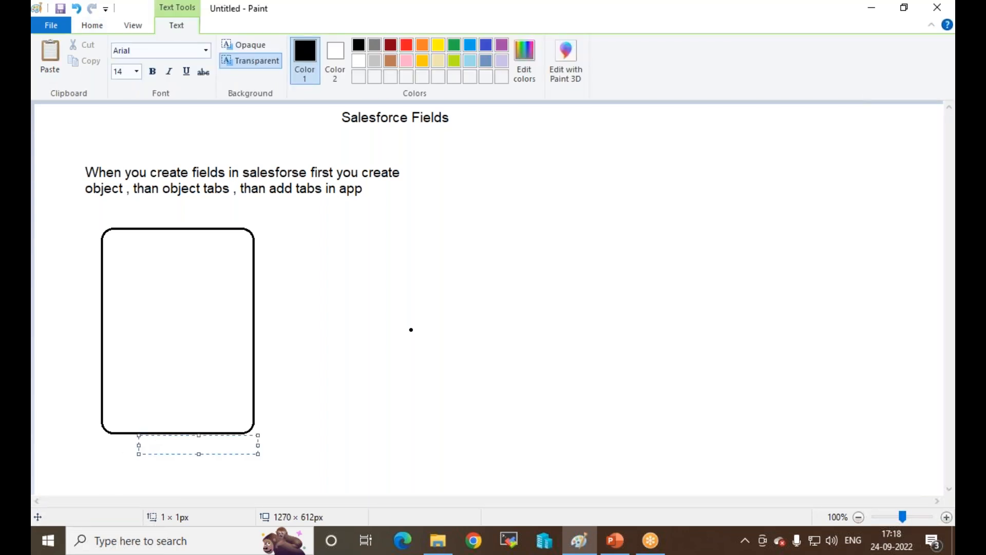
pyautogui.write('Event-object')
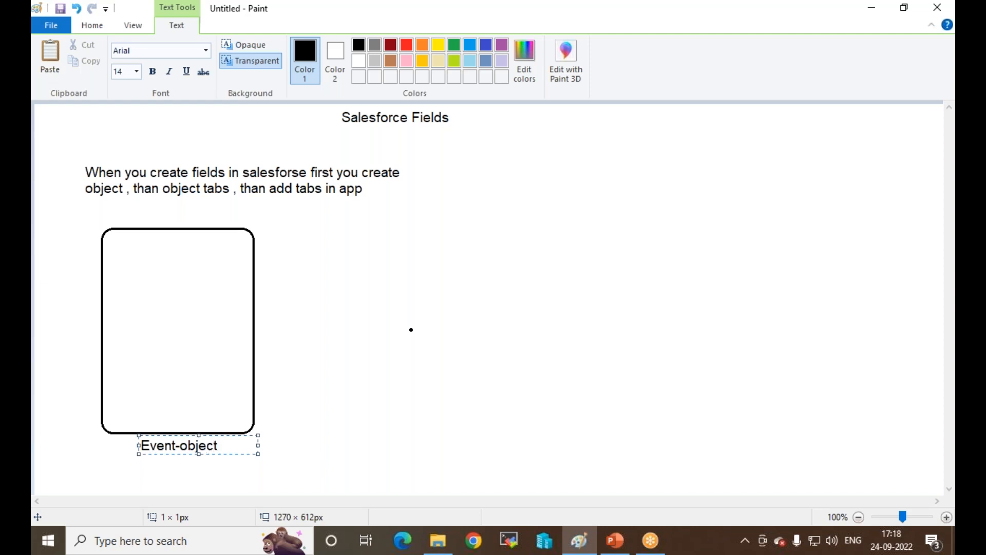
pyautogui.click(369, 284)
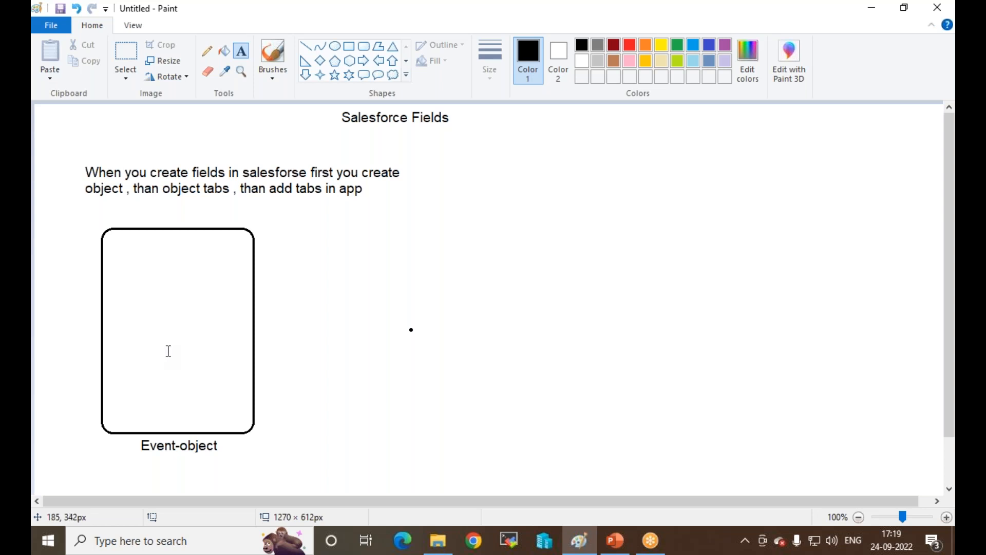
# Step: Number the Event-object box 1 and draw a right arrow out from its side
pyautogui.click(161, 206)
pyautogui.write('1')
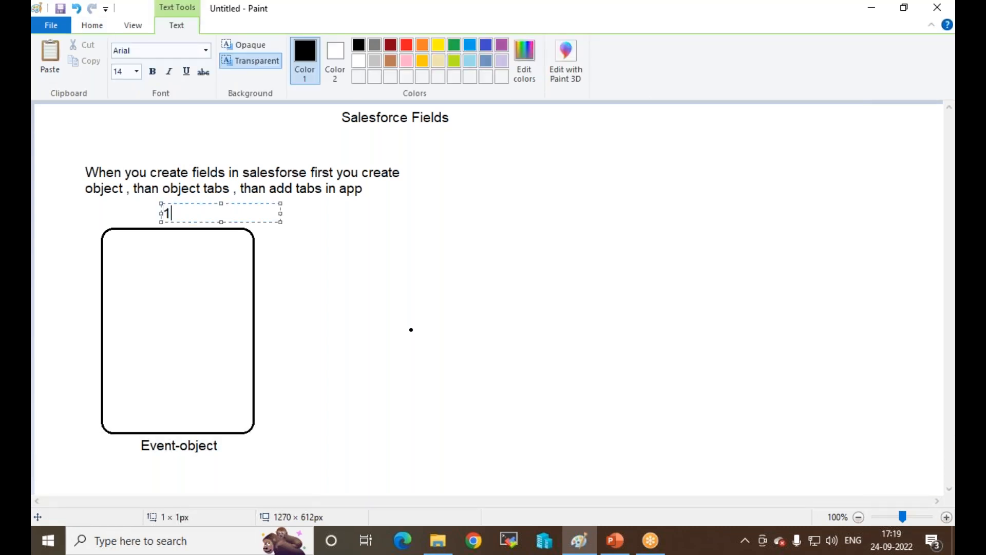
pyautogui.click(377, 279)
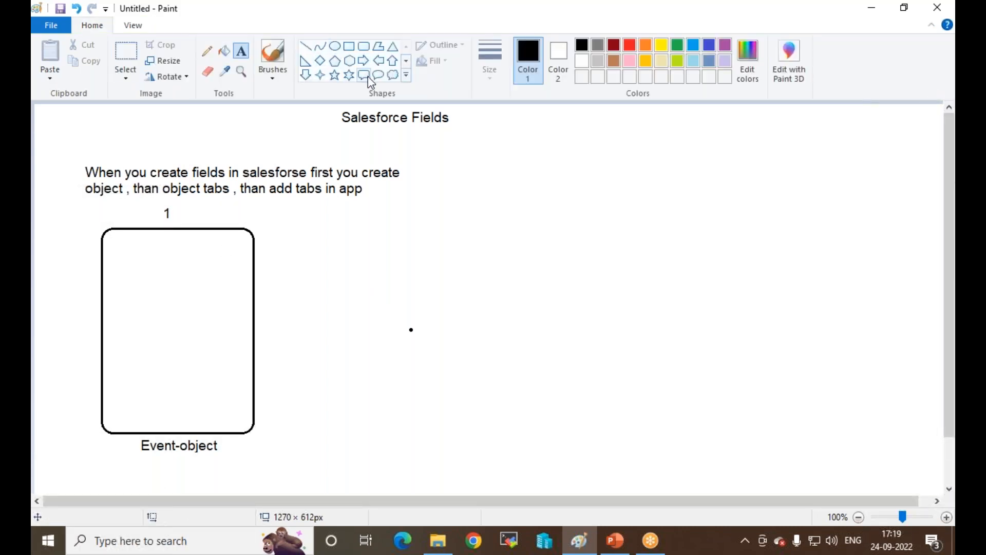
pyautogui.click(364, 63)
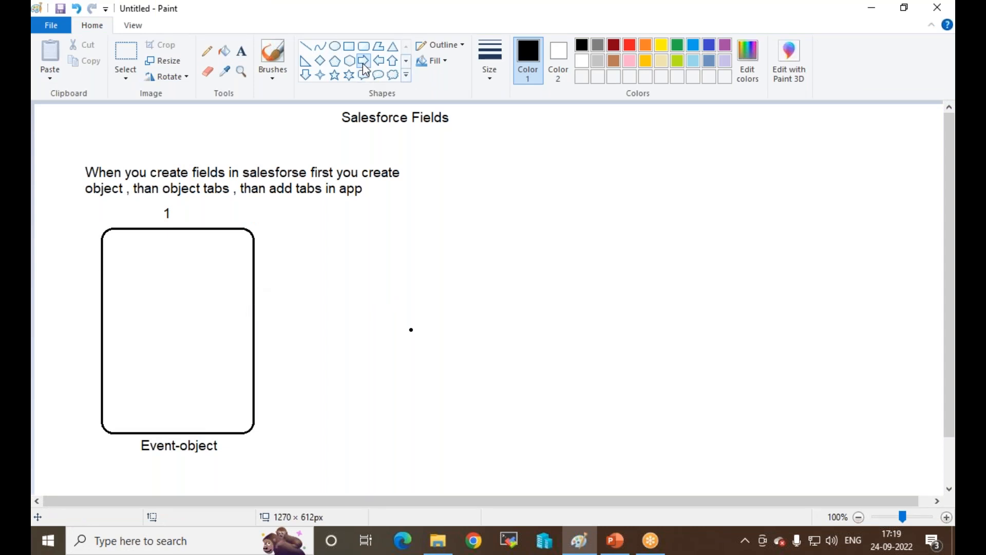
pyautogui.moveTo(253, 301); pyautogui.dragTo(333, 321)
pyautogui.click(334, 350)
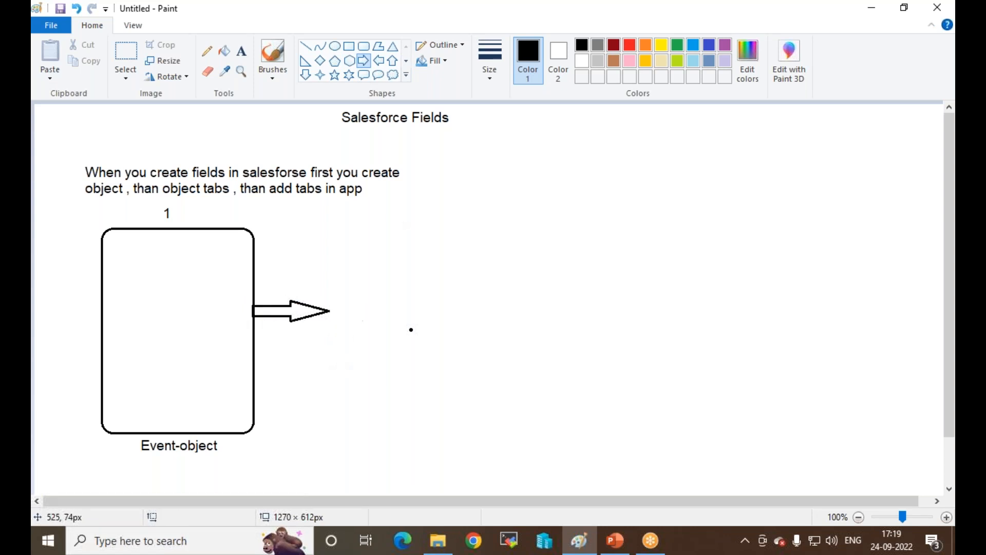
# Step: Draw a rounded box right of the arrow and label it 'My-Event'
pyautogui.click(320, 61)
pyautogui.click(364, 46)
pyautogui.moveTo(339, 299); pyautogui.dragTo(480, 330)
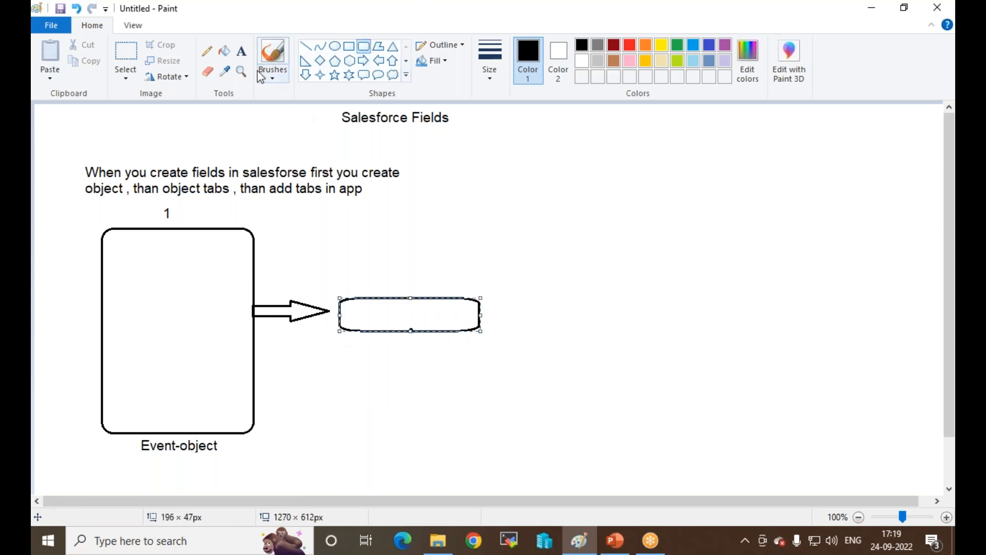
pyautogui.click(242, 51)
pyautogui.click(353, 311)
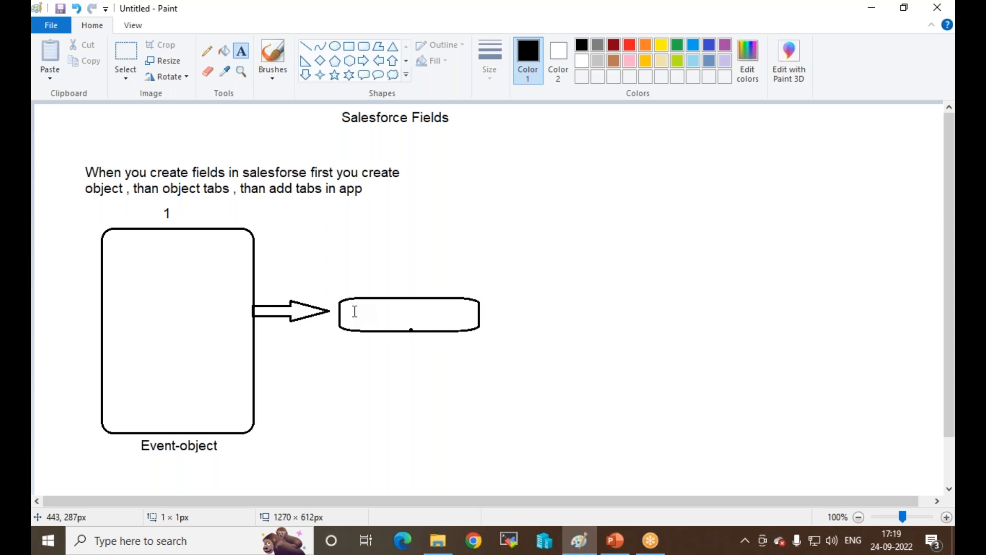
pyautogui.write('my')
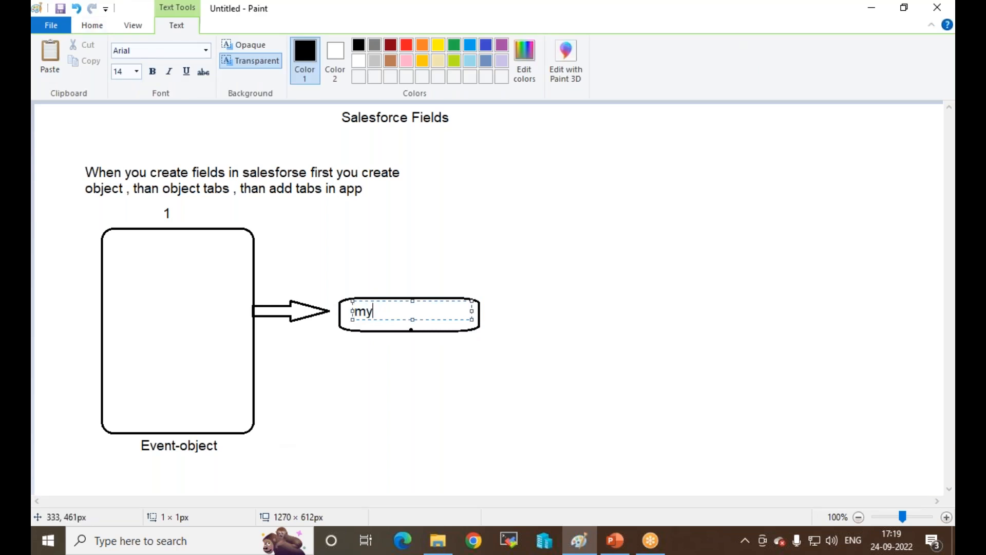
pyautogui.write('event')
pyautogui.press('BackSpace')
pyautogui.press('BackSpace')
pyautogui.press('BackSpace')
pyautogui.press('BackSpace')
pyautogui.press('BackSpace')
pyautogui.press('BackSpace')
pyautogui.press('BackSpace')
pyautogui.write('My-event')
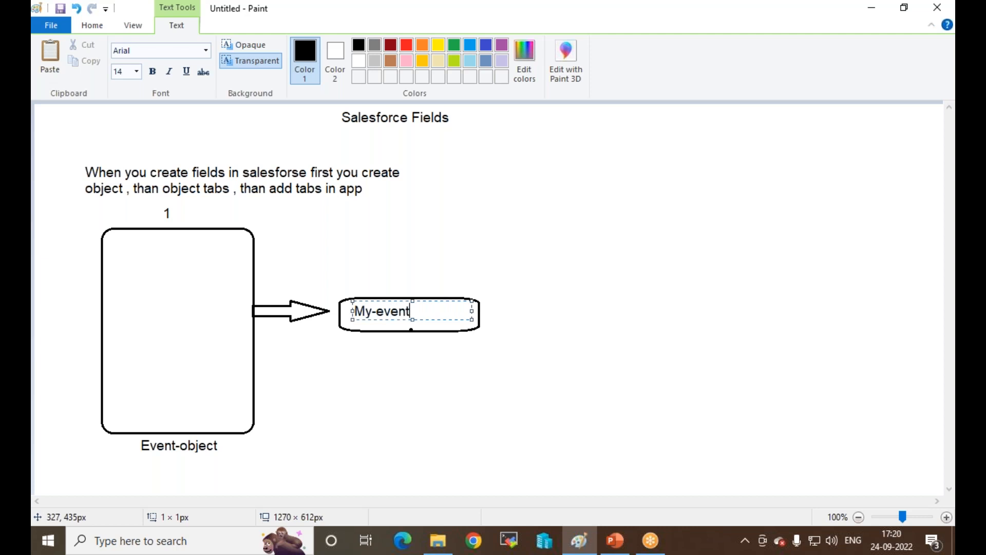
pyautogui.hotkey('shift', 'Left')
pyautogui.hotkey('shift', 'Left')
pyautogui.press('BackSpace')
pyautogui.write('E')
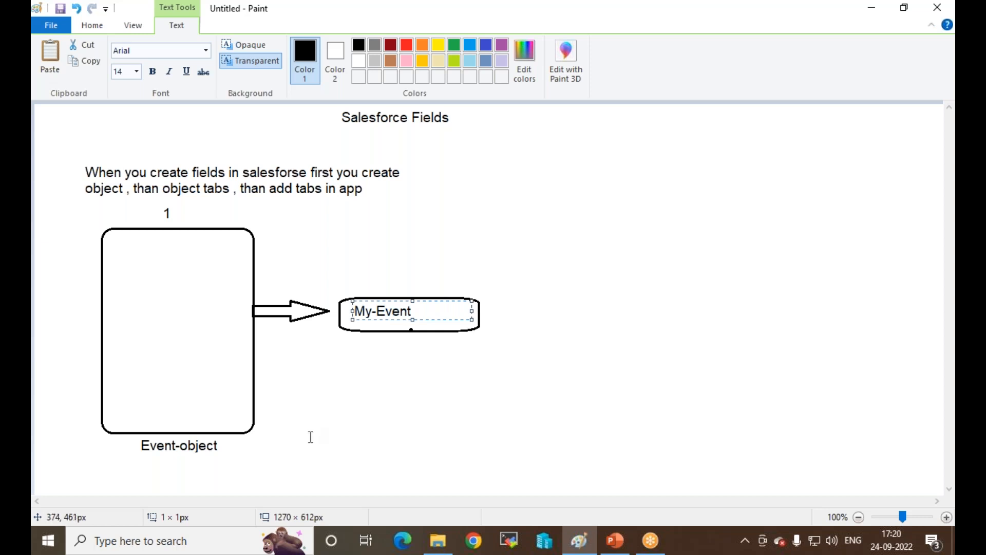
pyautogui.click(505, 303)
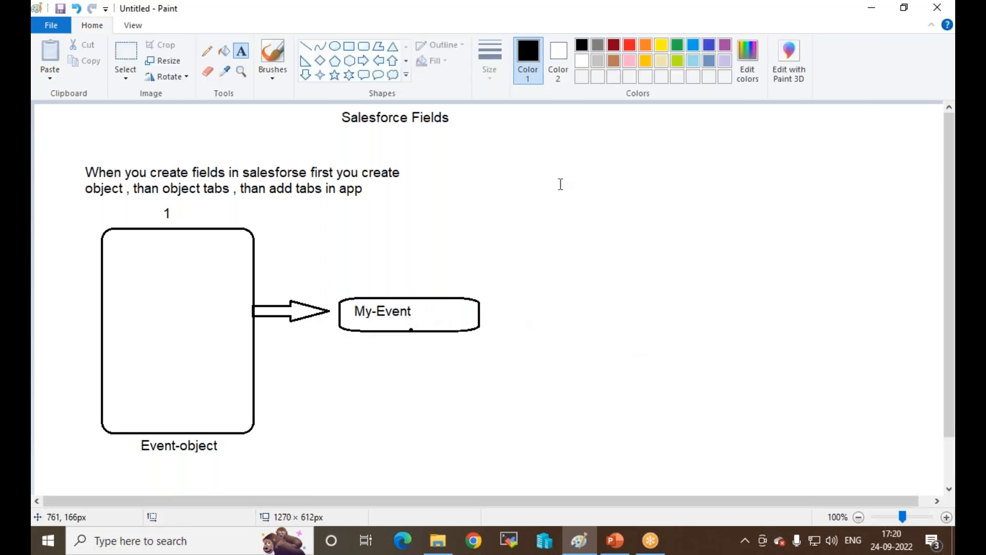
# Step: Write 'Tab' below the My-Event box and '2' above it
pyautogui.click(376, 336)
pyautogui.write('Tab')
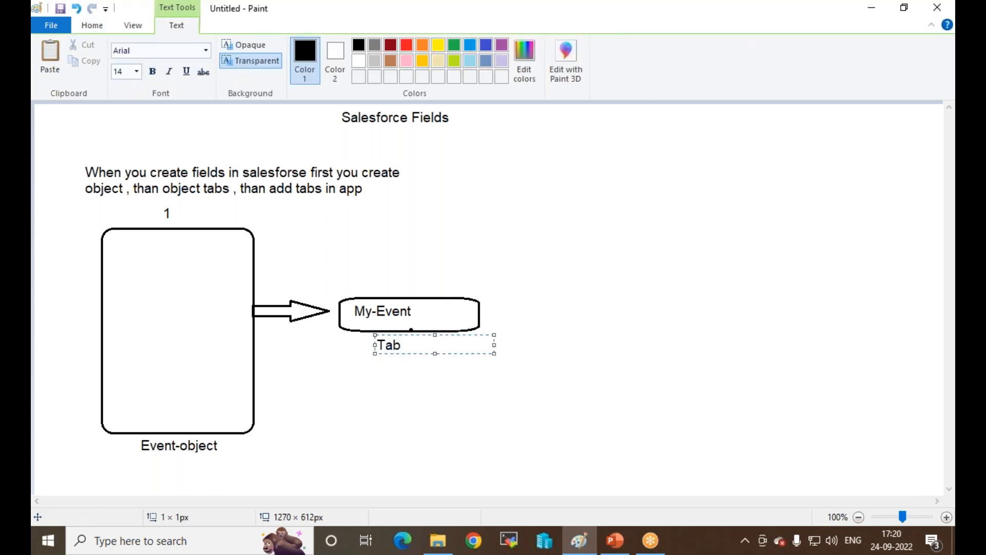
pyautogui.click(384, 282)
pyautogui.click(382, 273)
pyautogui.write('2')
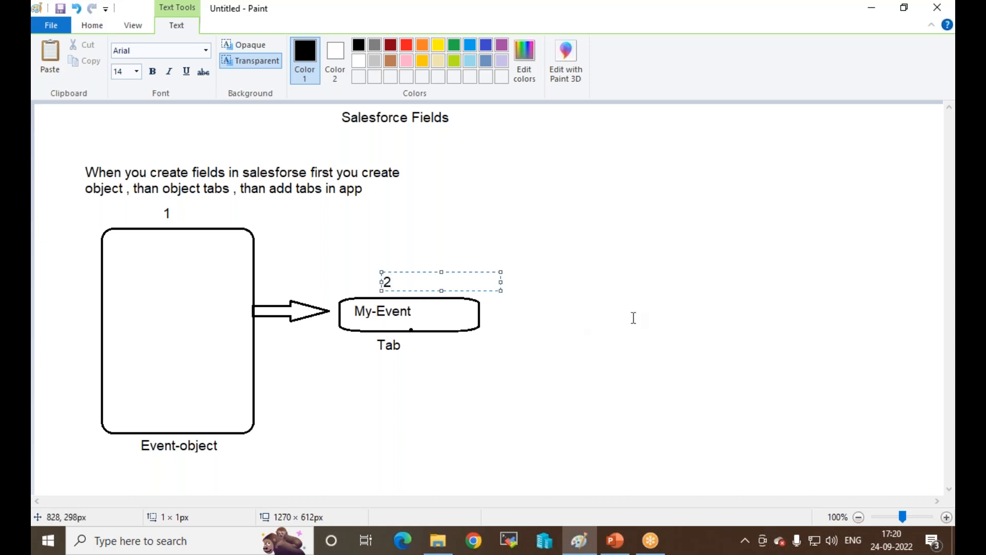
# Step: Draw a second arrow from the My-Event box to a large, widened rounded box
pyautogui.click(703, 59)
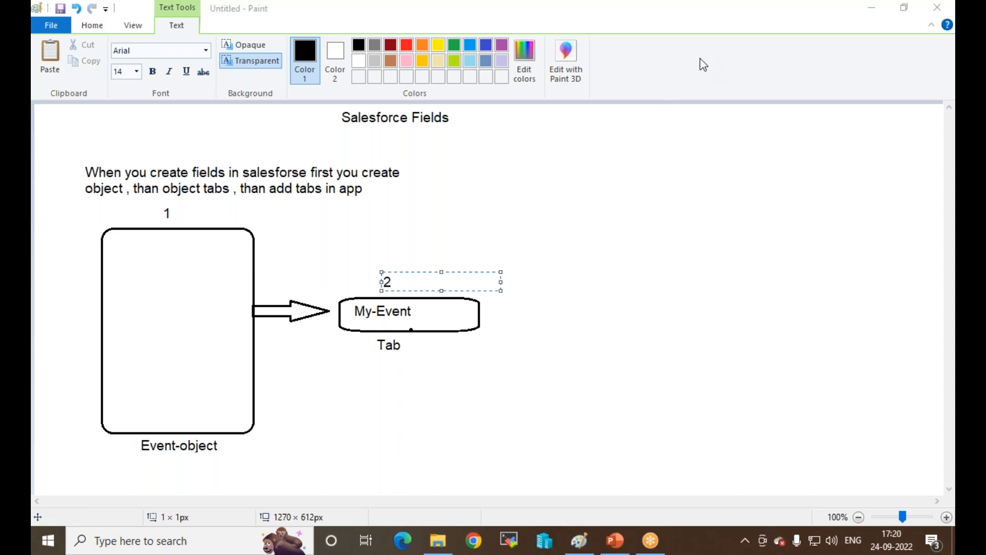
pyautogui.click(552, 278)
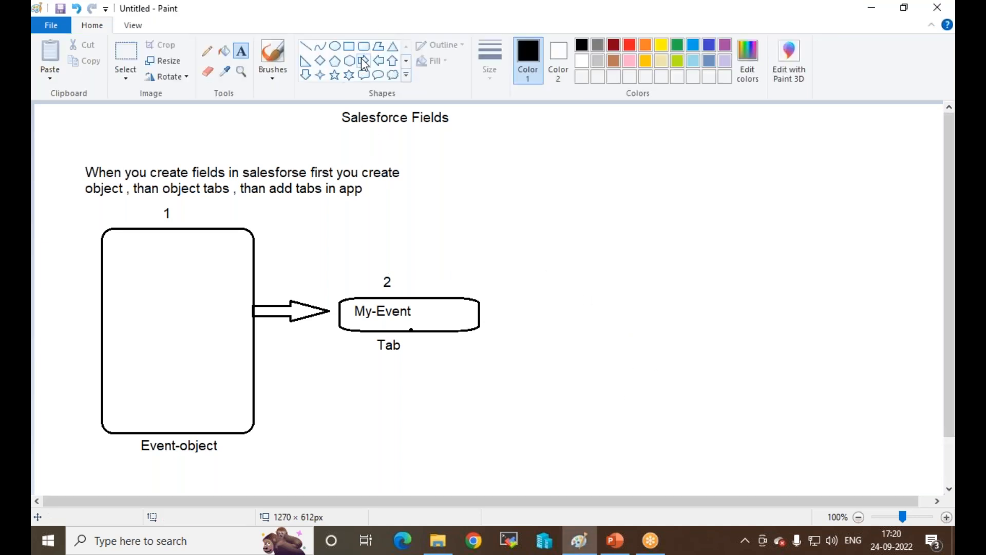
pyautogui.click(363, 60)
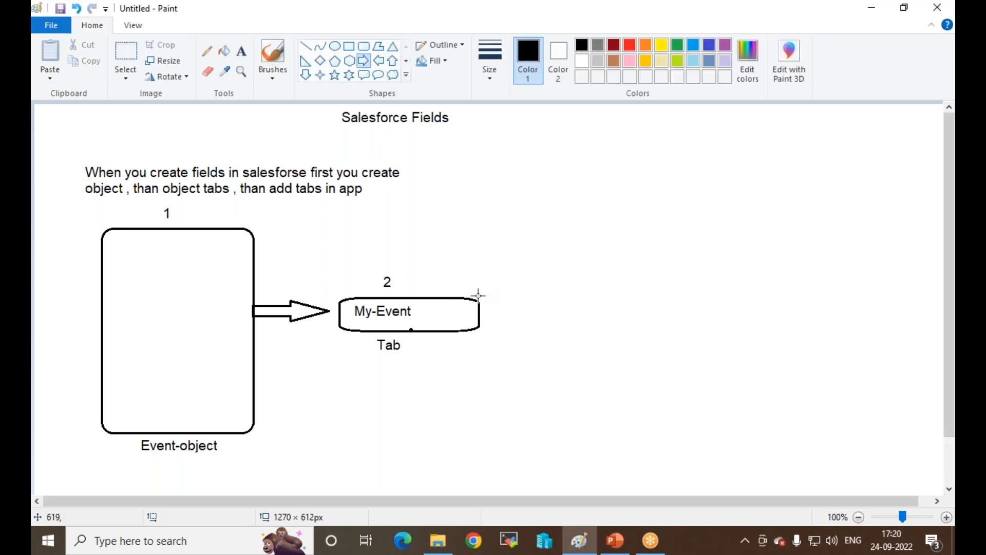
pyautogui.moveTo(480, 307); pyautogui.dragTo(566, 321)
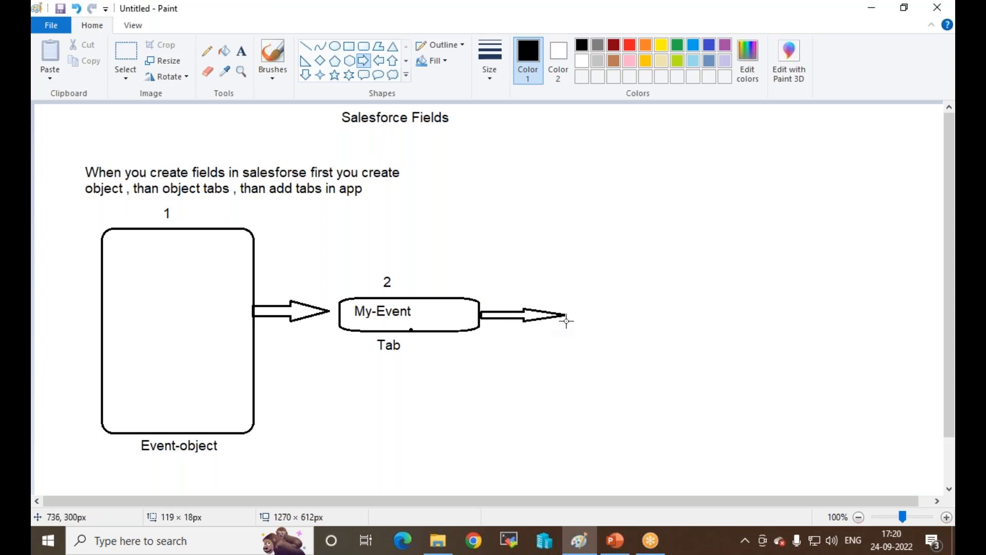
pyautogui.click(364, 46)
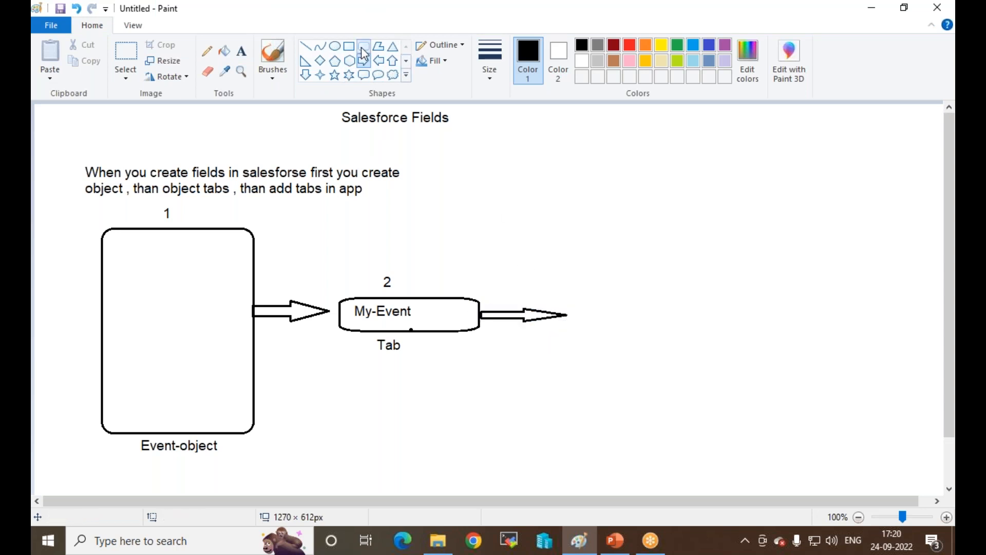
pyautogui.moveTo(574, 211); pyautogui.dragTo(734, 443)
pyautogui.moveTo(671, 375); pyautogui.dragTo(669, 369)
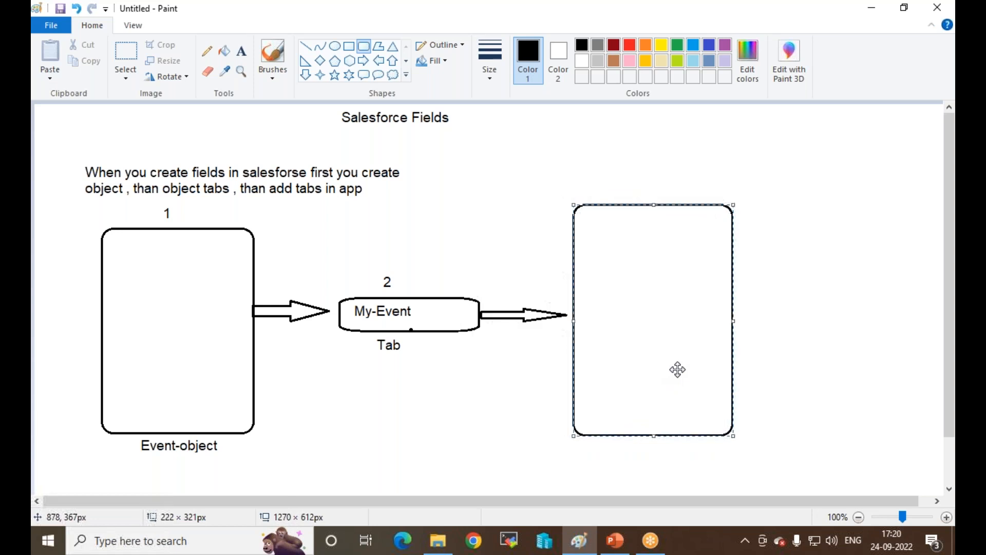
pyautogui.moveTo(734, 316); pyautogui.dragTo(802, 324)
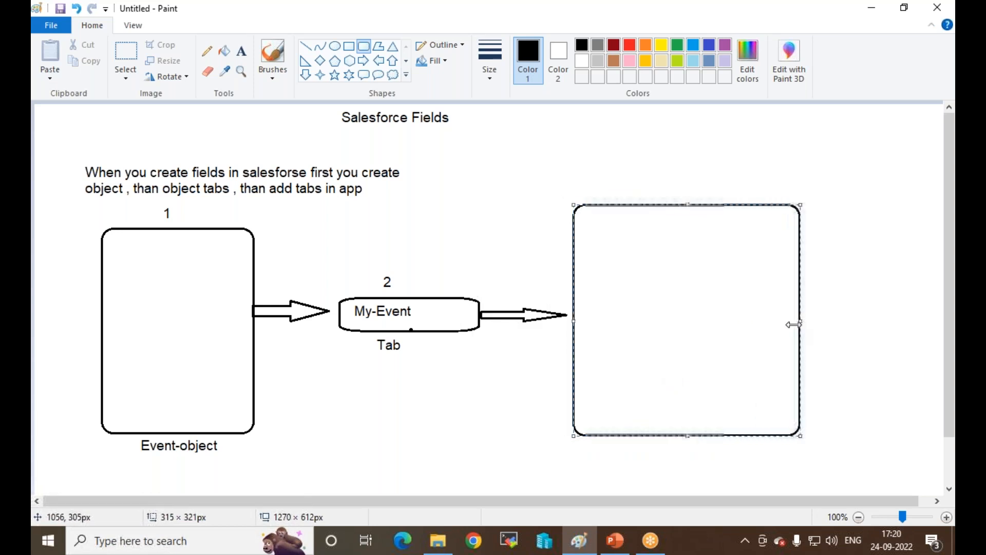
pyautogui.click(501, 163)
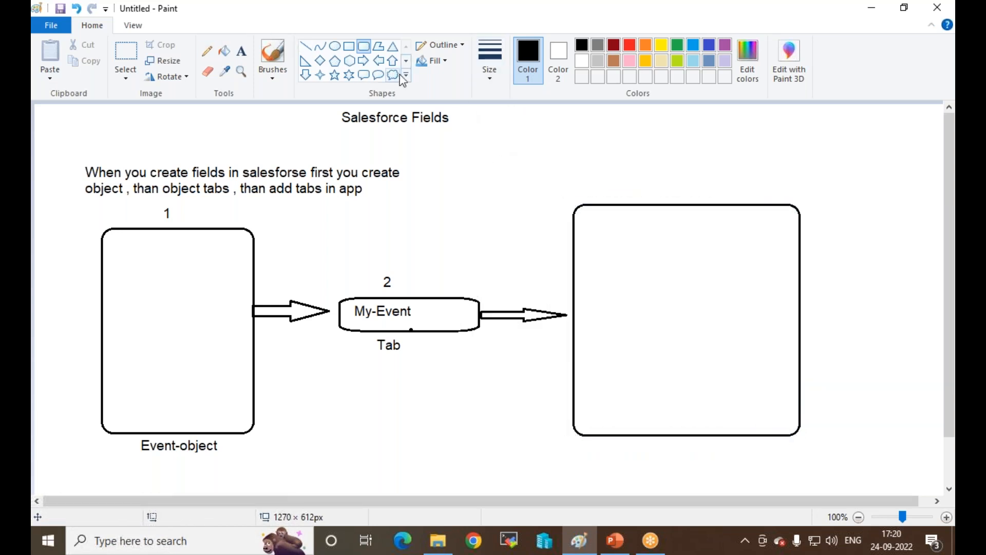
# Step: Title the large box 'Create APP' and number it 3 beneath
pyautogui.click(244, 52)
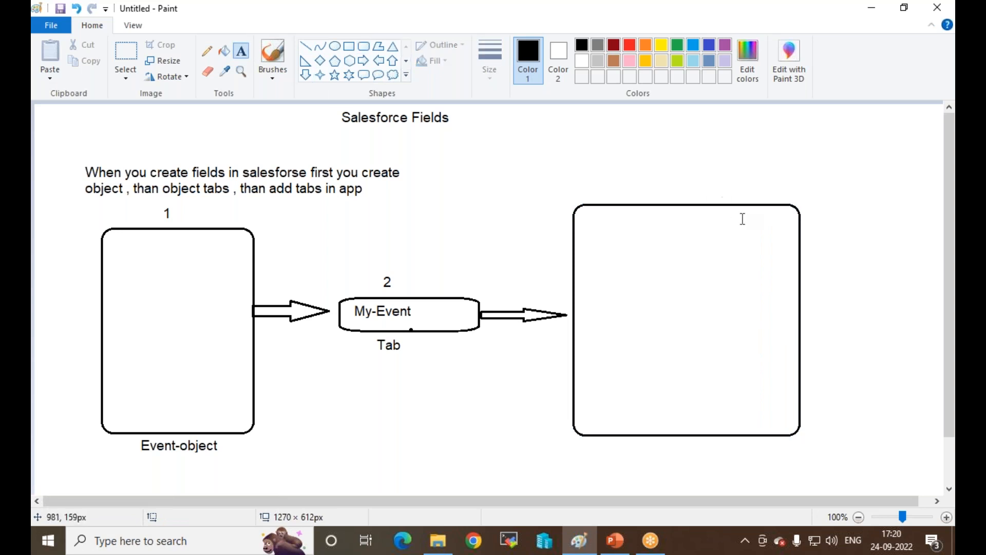
pyautogui.click(621, 186)
pyautogui.write('Create APP')
pyautogui.click(496, 294)
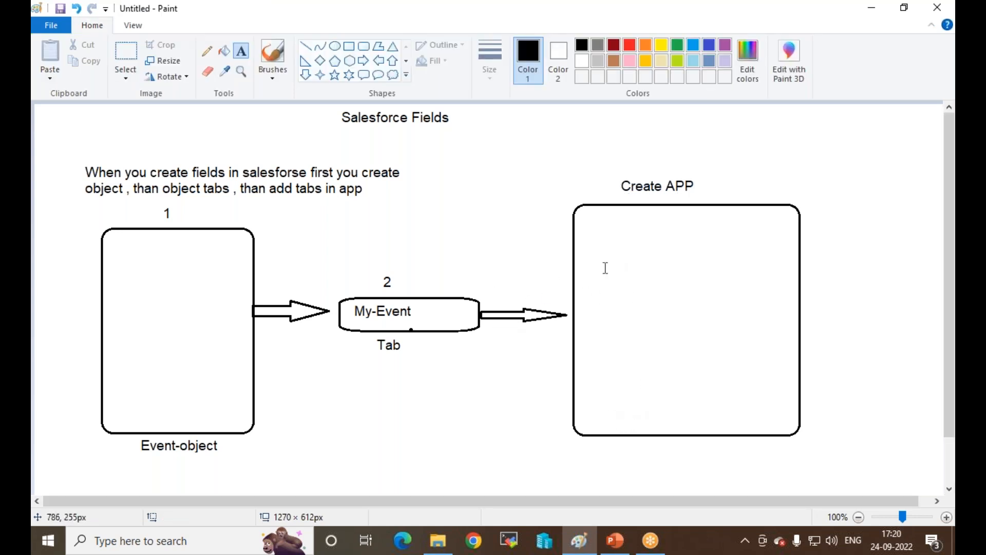
pyautogui.click(652, 451)
pyautogui.write('3')
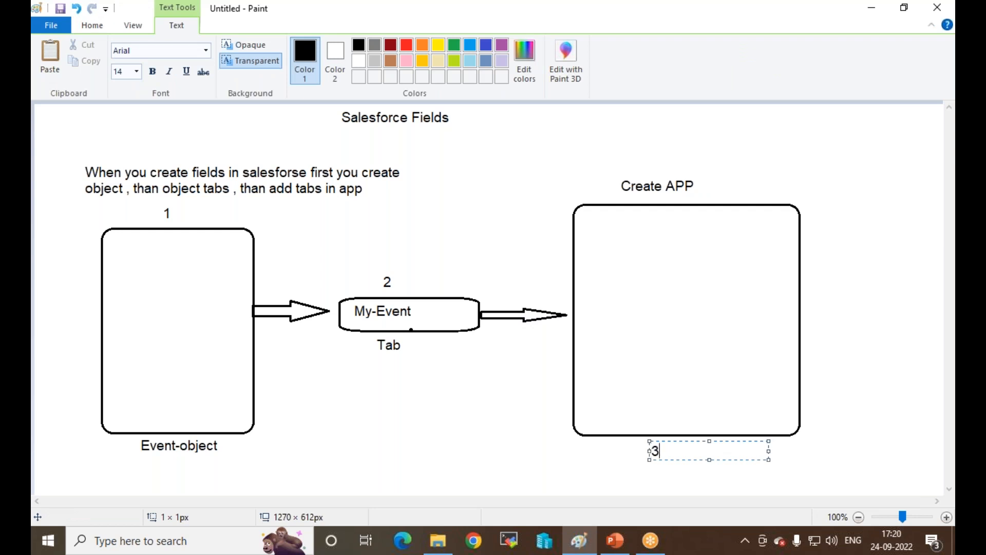
pyautogui.click(579, 462)
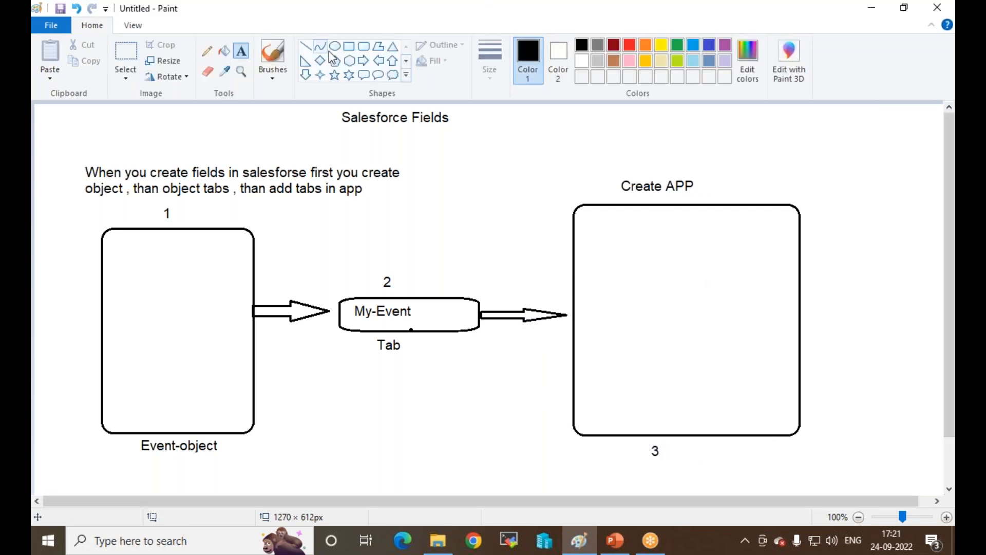
pyautogui.click(364, 47)
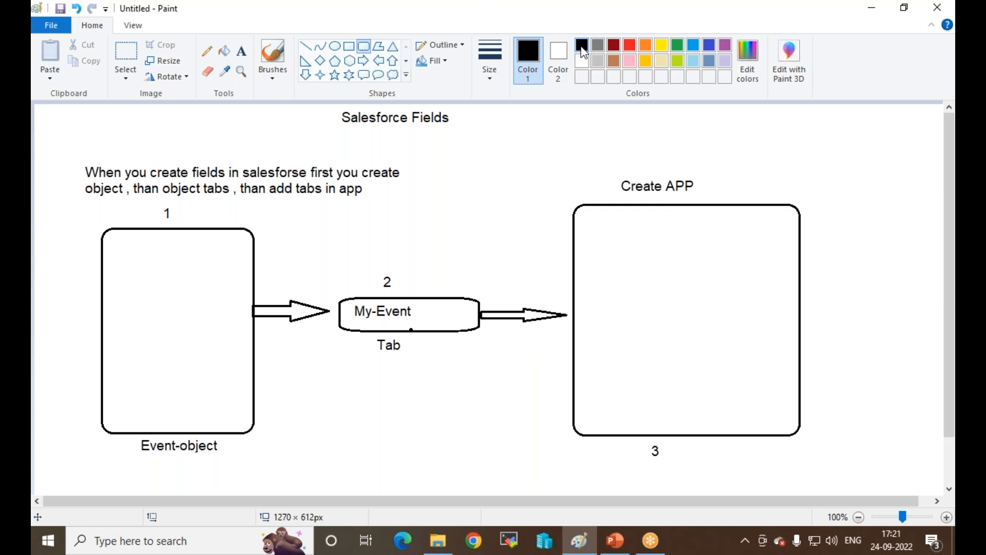
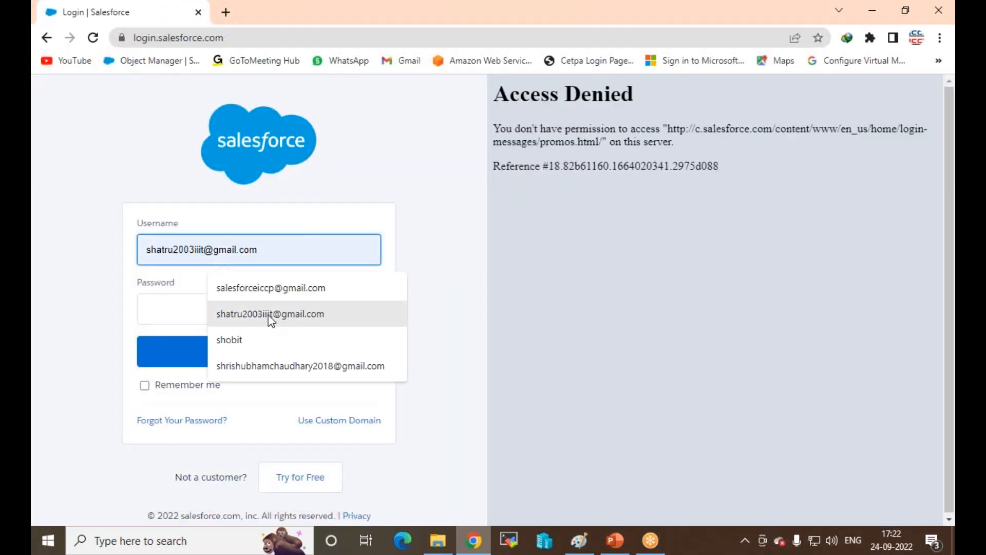
# Step: Log in to Salesforce as the admin with the saved username and the account password
pyautogui.click(267, 291)
pyautogui.click(262, 318)
pyautogui.write('•••••')
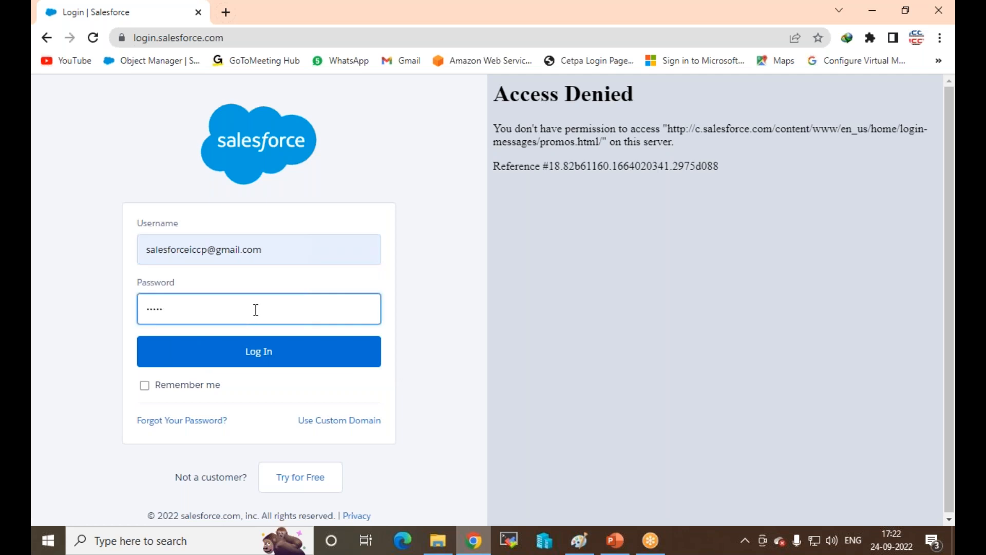
pyautogui.write('•••••••••')
pyautogui.press('Return')
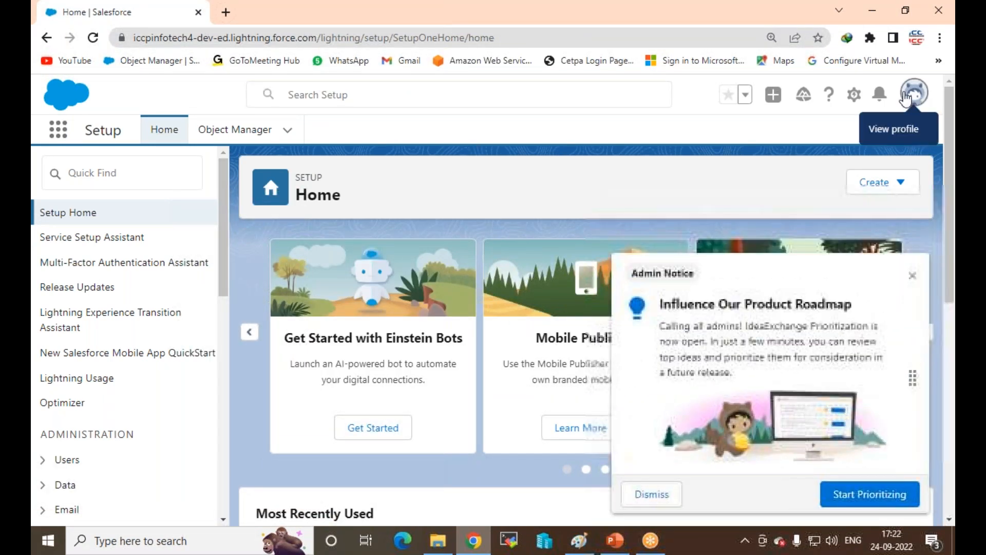
# Step: Open Setup in a new tab and start a new custom object from Object Manager's Create menu
pyautogui.click(854, 98)
pyautogui.click(768, 141)
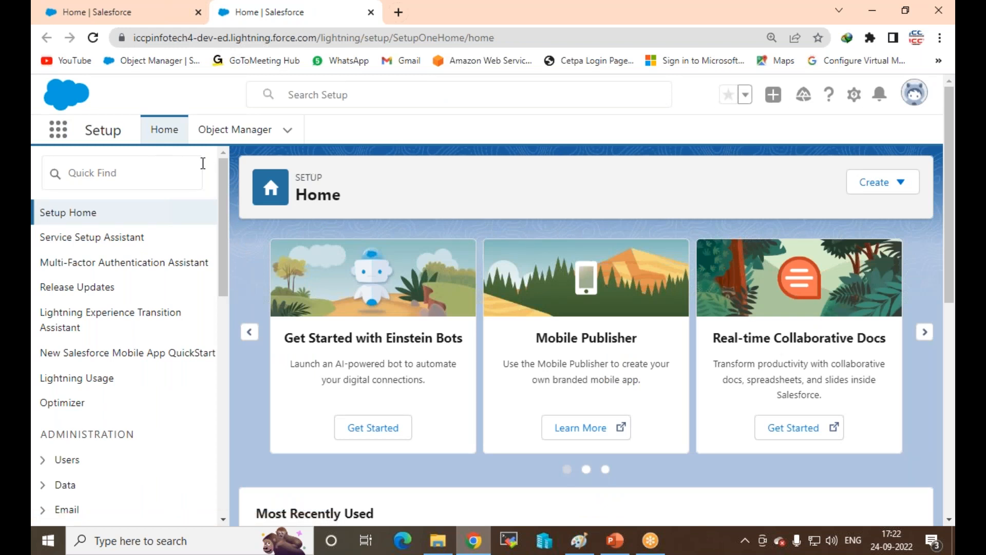
pyautogui.click(240, 131)
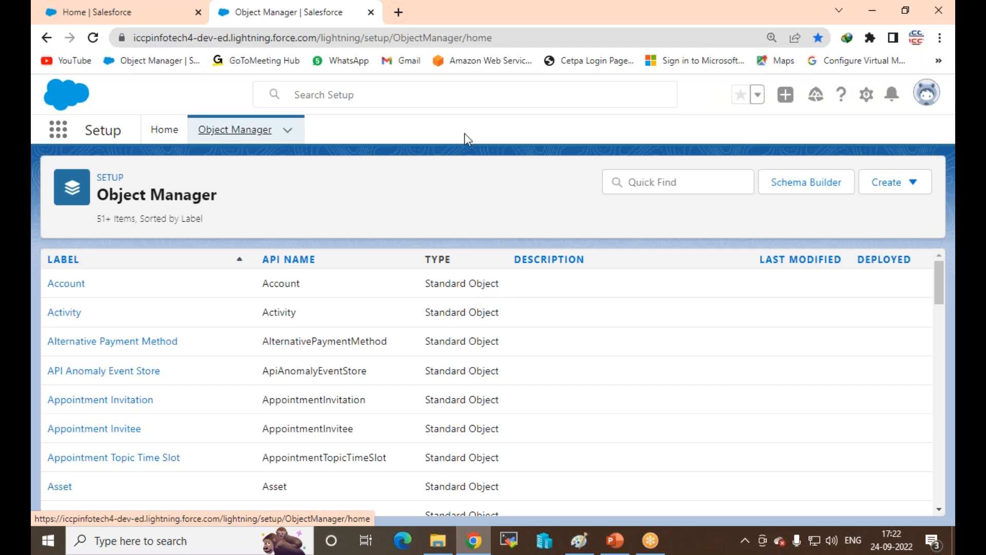
pyautogui.click(913, 191)
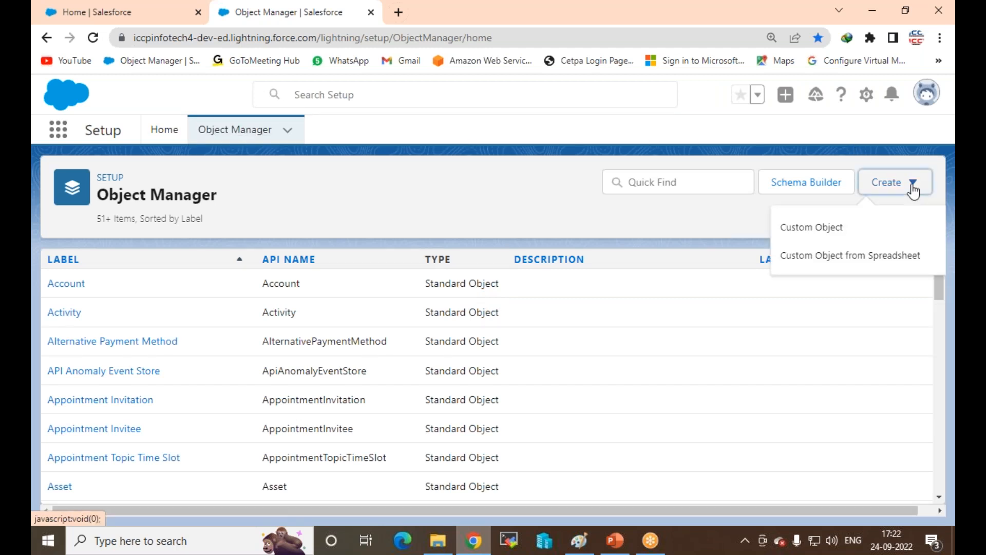
pyautogui.click(811, 230)
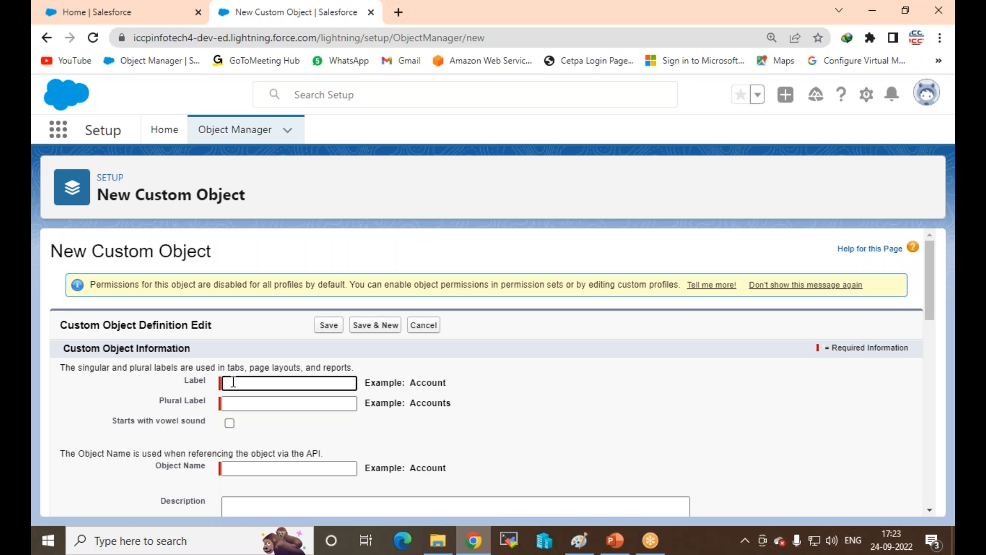
# Step: Enter MY-Event as Label and Plural Label, keeping Text as the record name data type
pyautogui.write('MY-Event')
pyautogui.click(312, 405)
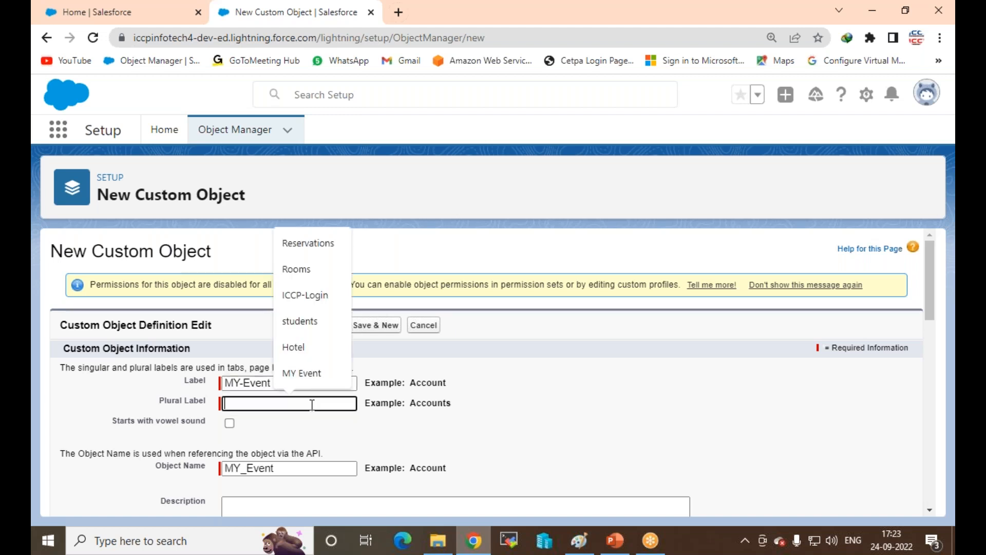
pyautogui.moveTo(289, 383); pyautogui.dragTo(160, 389)
pyautogui.hotkey('ctrl', 'c')
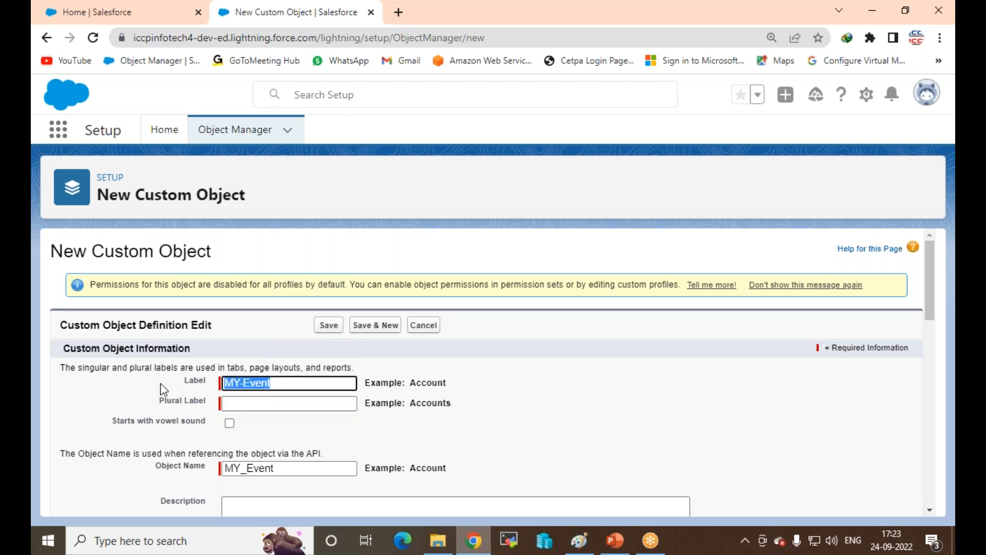
pyautogui.click(283, 404)
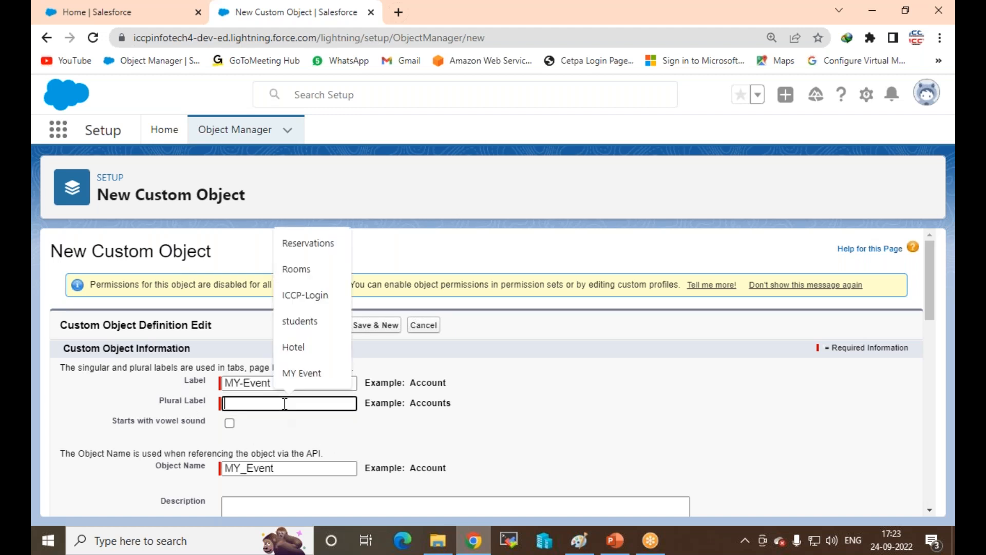
pyautogui.hotkey('ctrl', 'v')
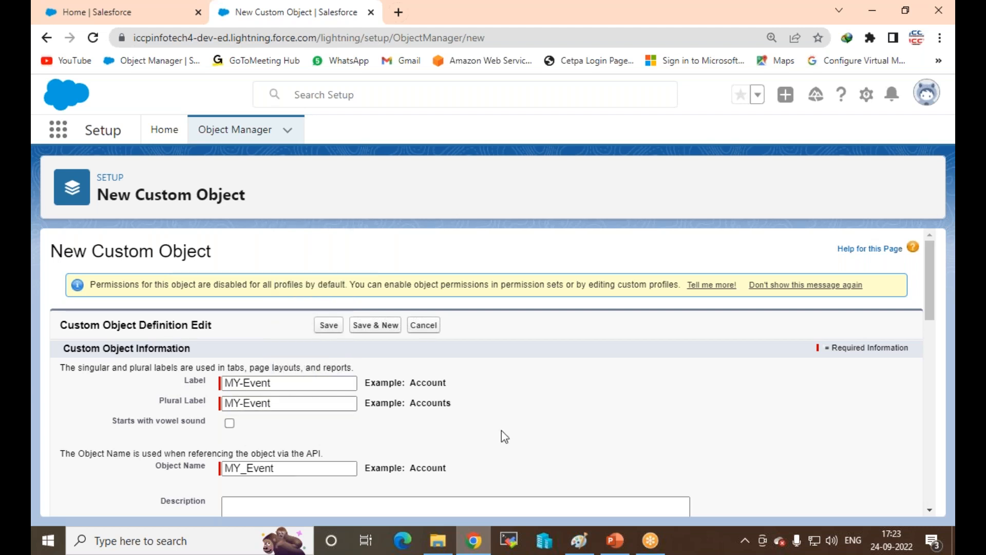
pyautogui.scroll(-1, 287, 386)
pyautogui.scroll(-2, 249, 357)
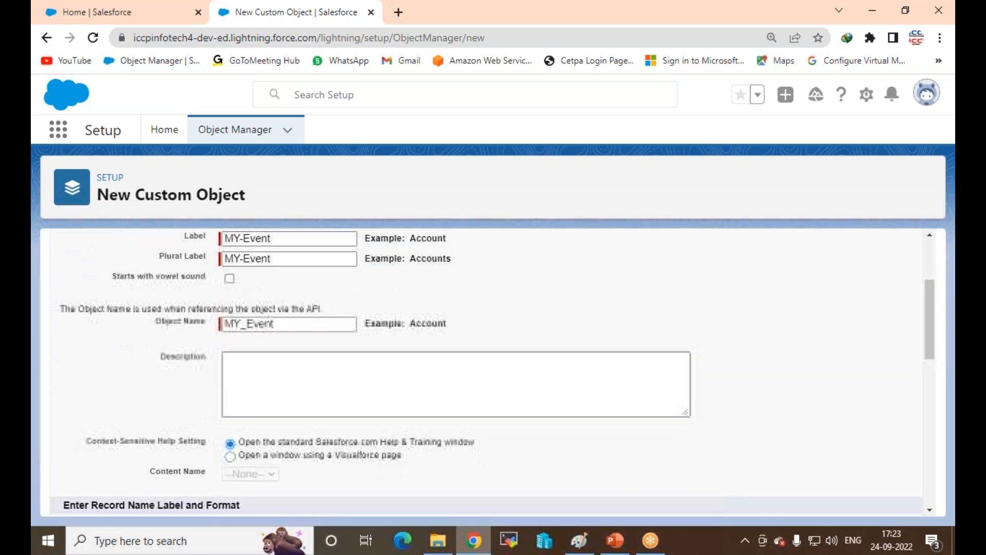
pyautogui.scroll(-2, 260, 414)
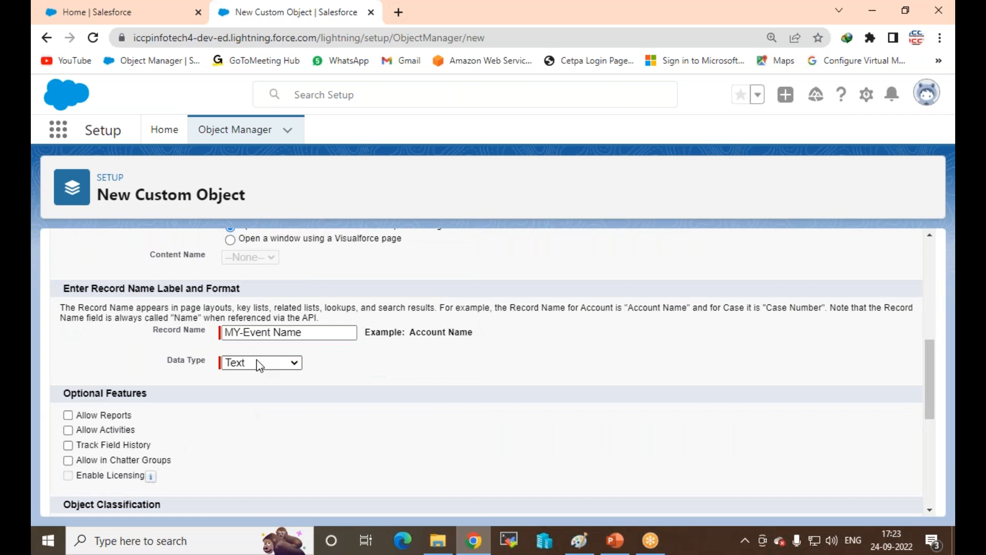
pyautogui.click(259, 364)
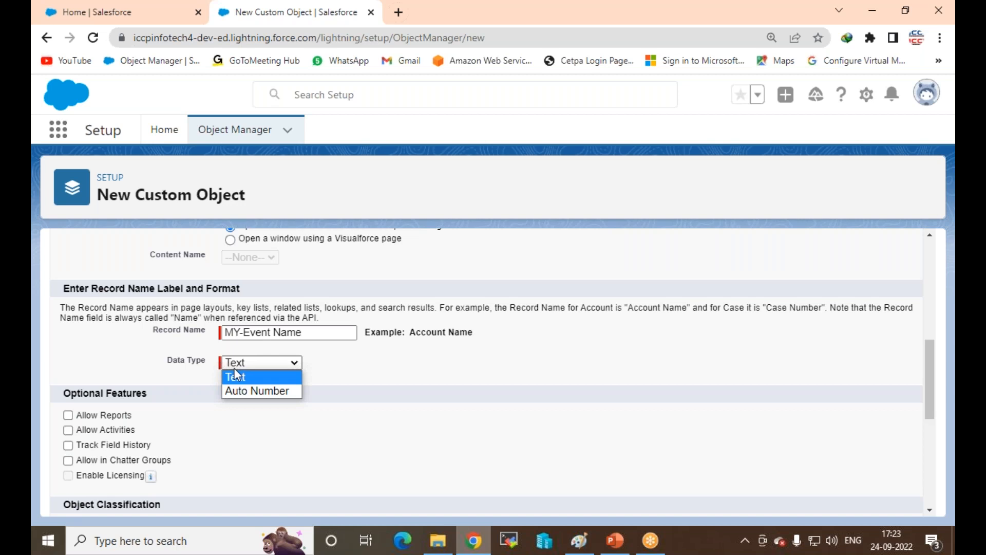
pyautogui.click(256, 377)
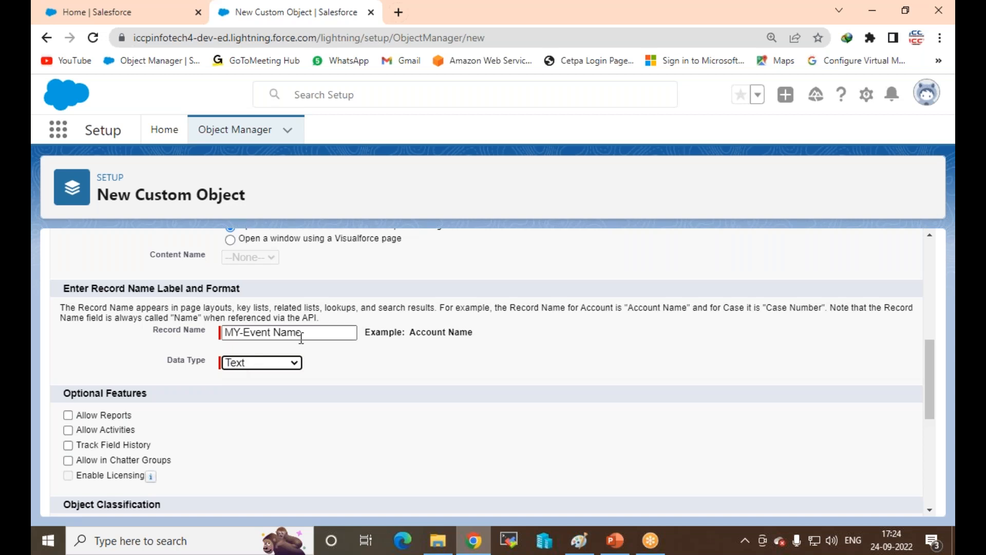
# Step: Shorten the record name to 'Event Name' and attempt to save the custom object
pyautogui.moveTo(311, 333); pyautogui.dragTo(223, 332)
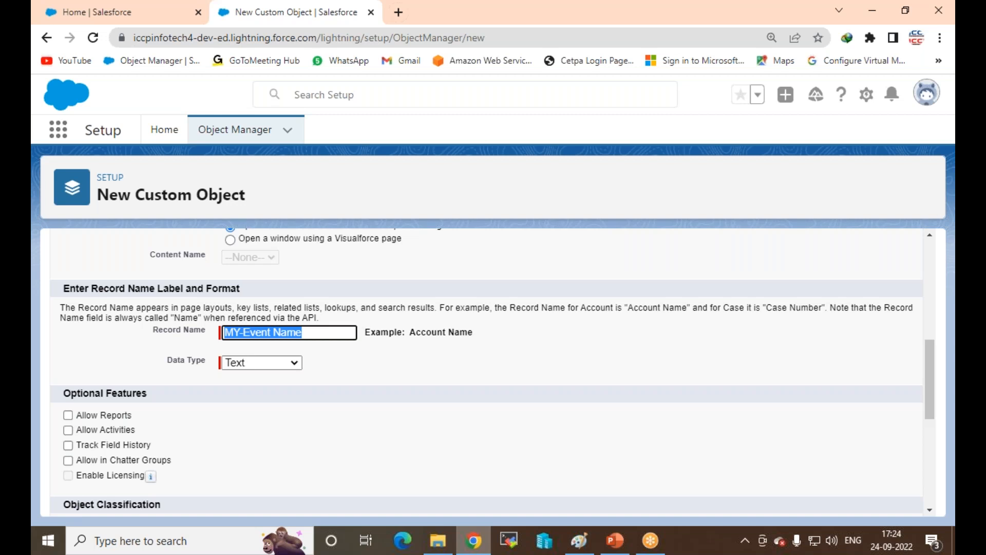
pyautogui.click(244, 333)
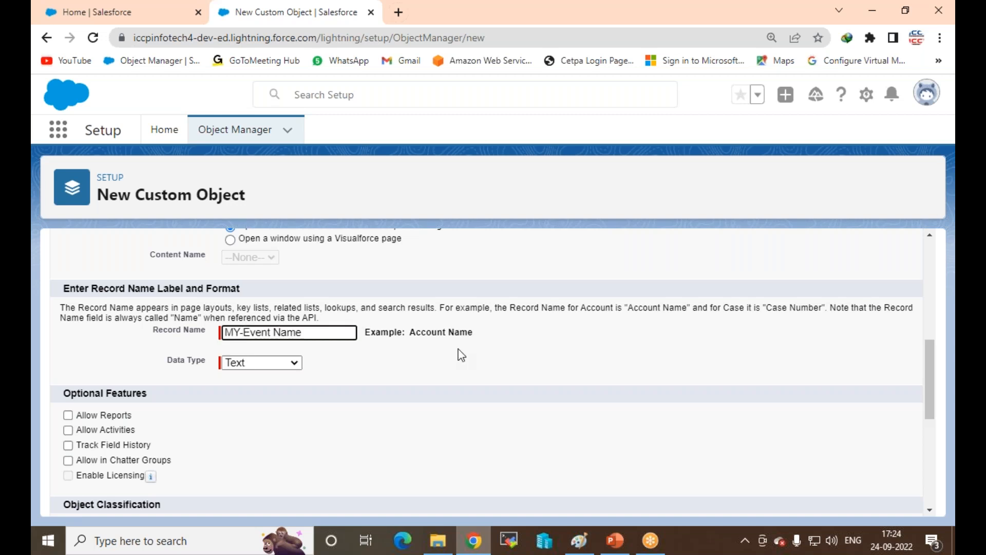
pyautogui.press('BackSpace')
pyautogui.press('BackSpace')
pyautogui.press('BackSpace')
pyautogui.scroll(2, 307, 349)
pyautogui.scroll(3, 307, 348)
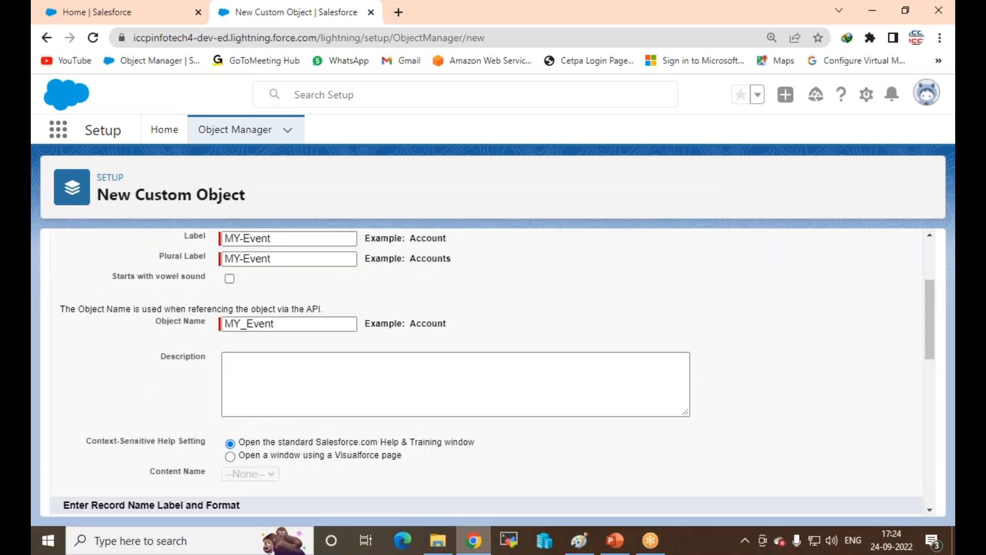
pyautogui.scroll(-3, 239, 357)
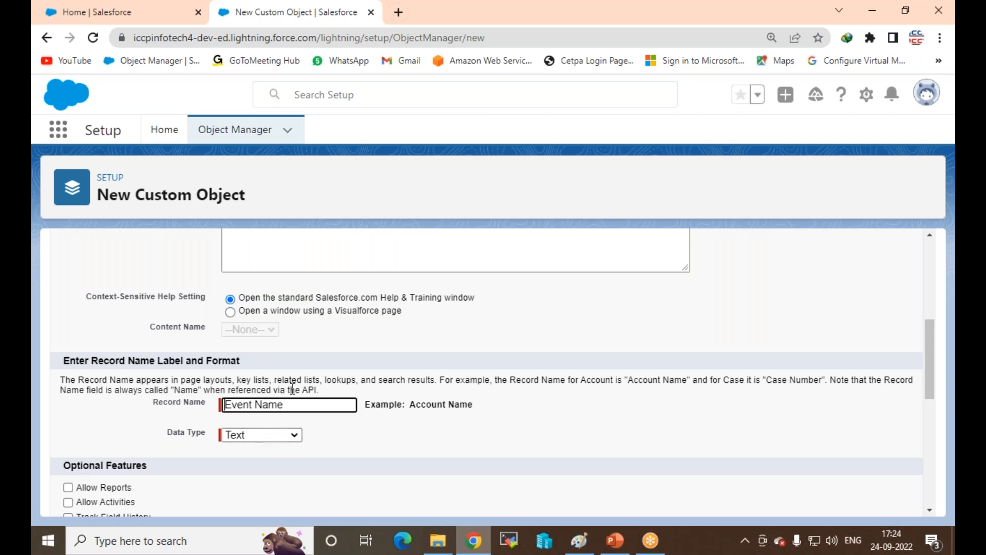
pyautogui.scroll(5, 293, 389)
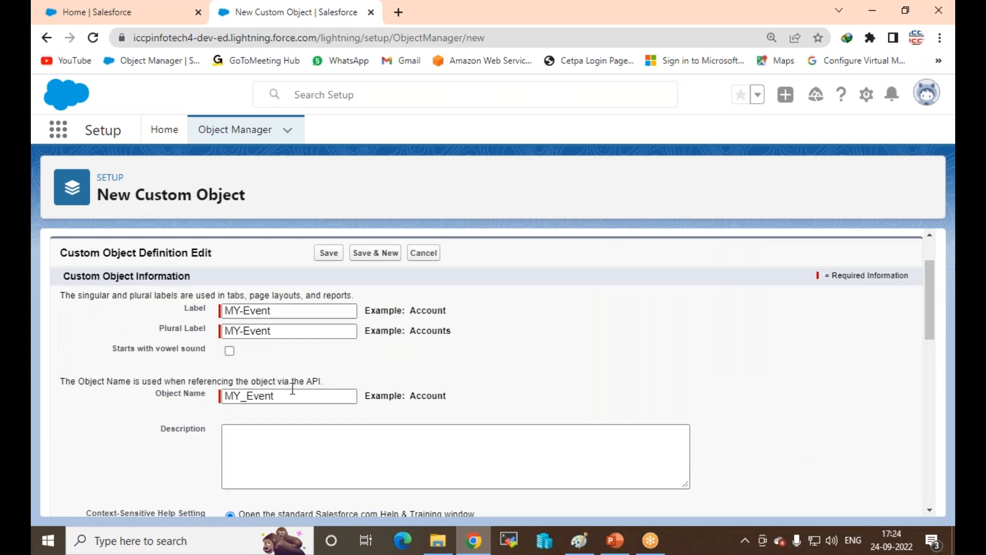
pyautogui.scroll(-15, 293, 389)
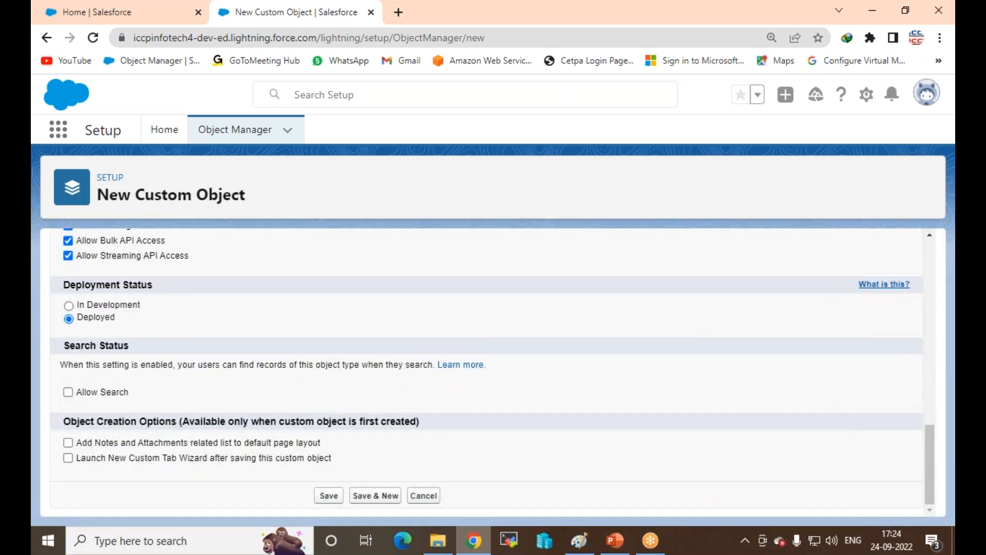
pyautogui.click(328, 496)
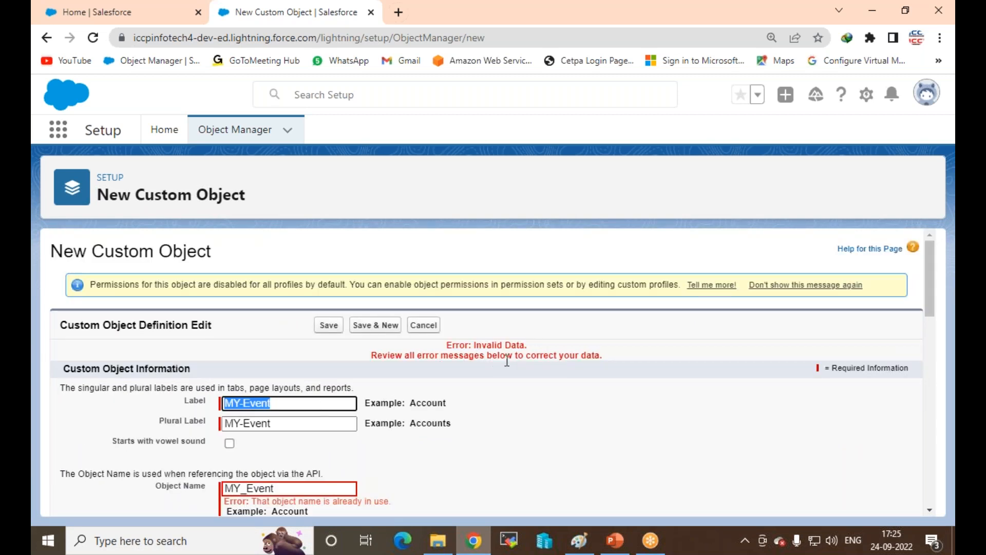
# Step: Paste MY-Event into the Object Name field and retry saving the object
pyautogui.click(284, 406)
pyautogui.scroll(-3, 285, 403)
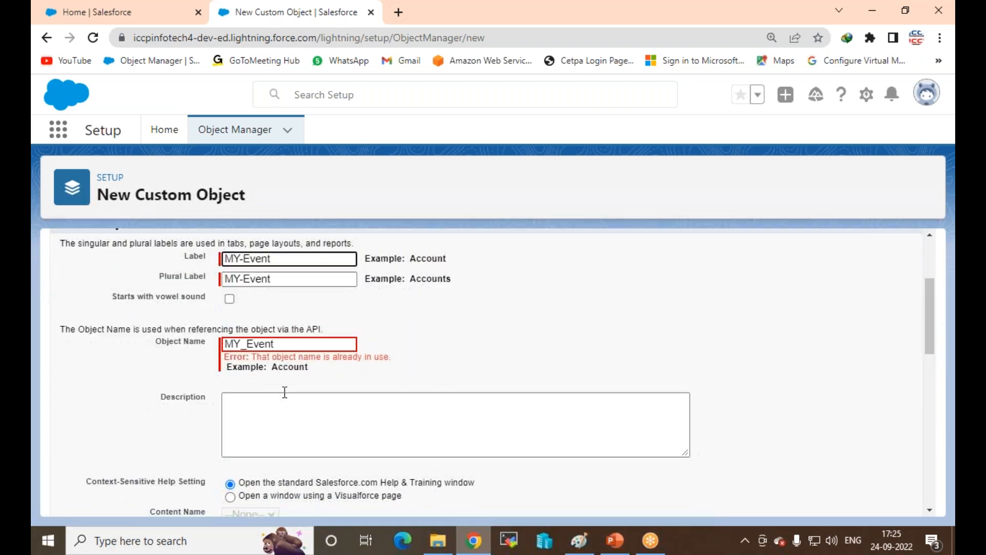
pyautogui.moveTo(282, 260); pyautogui.dragTo(155, 249)
pyautogui.hotkey('ctrl', 'c')
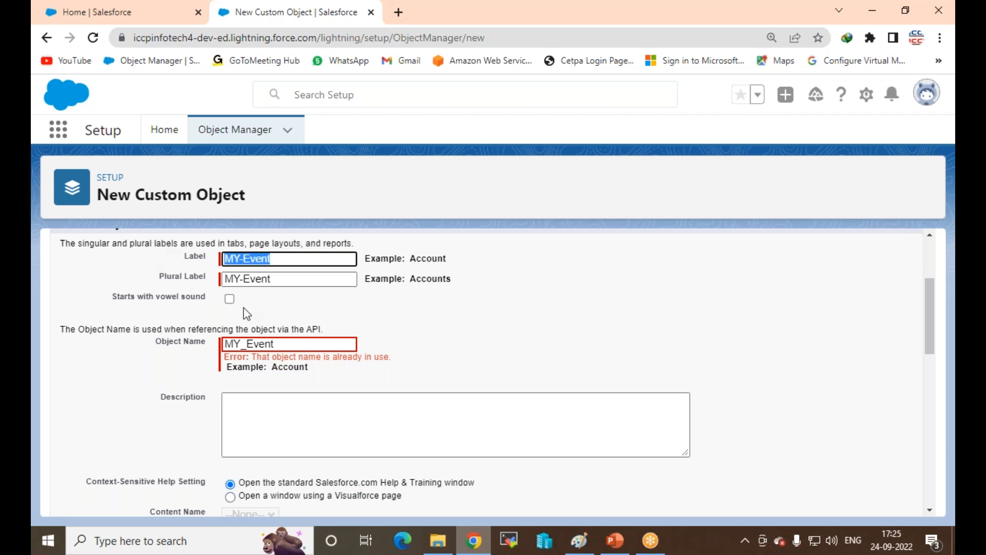
pyautogui.moveTo(283, 344); pyautogui.dragTo(32, 329)
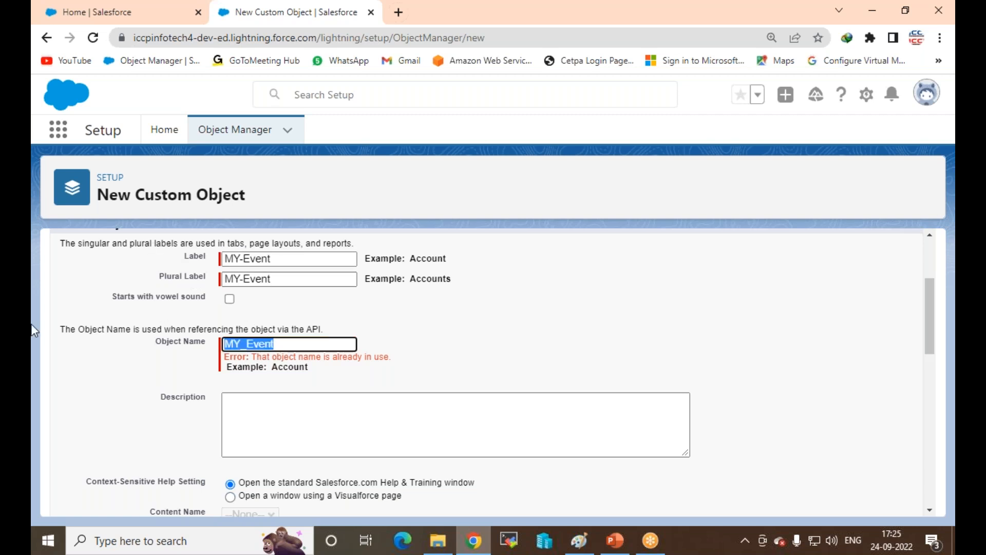
pyautogui.hotkey('ctrl', 'v')
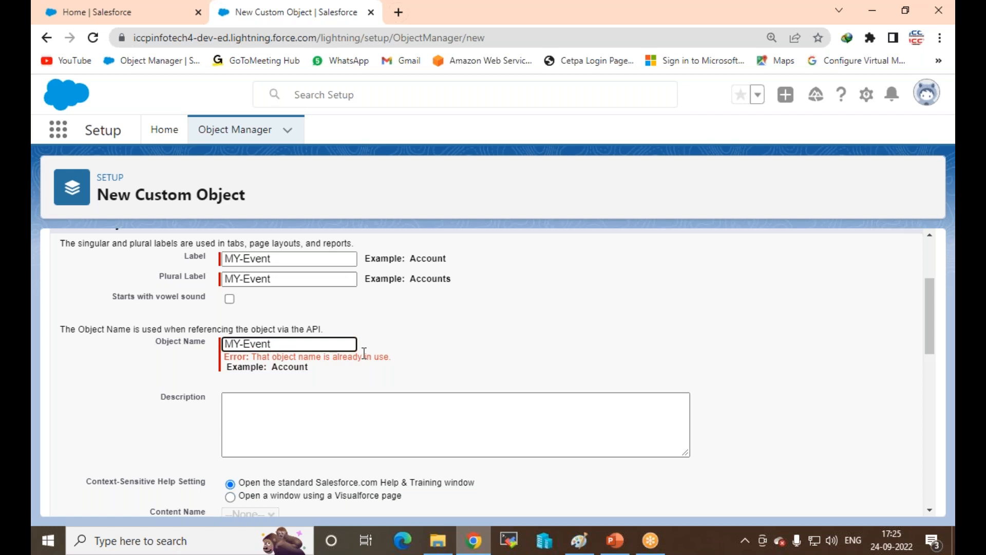
pyautogui.scroll(-10, 364, 354)
pyautogui.click(328, 495)
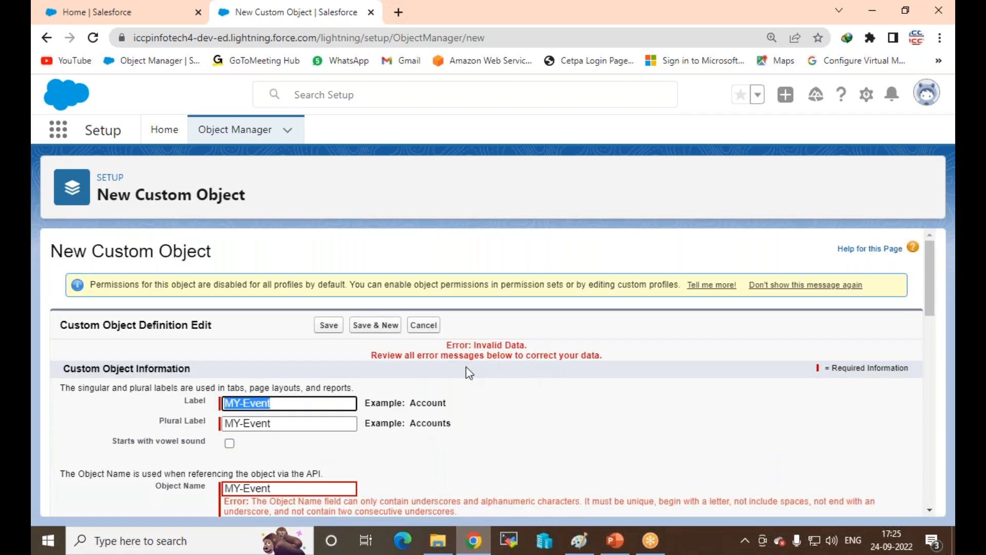
# Step: Remove the hyphen so Label, Plural Label and Object Name all read 'MY Event'
pyautogui.click(295, 402)
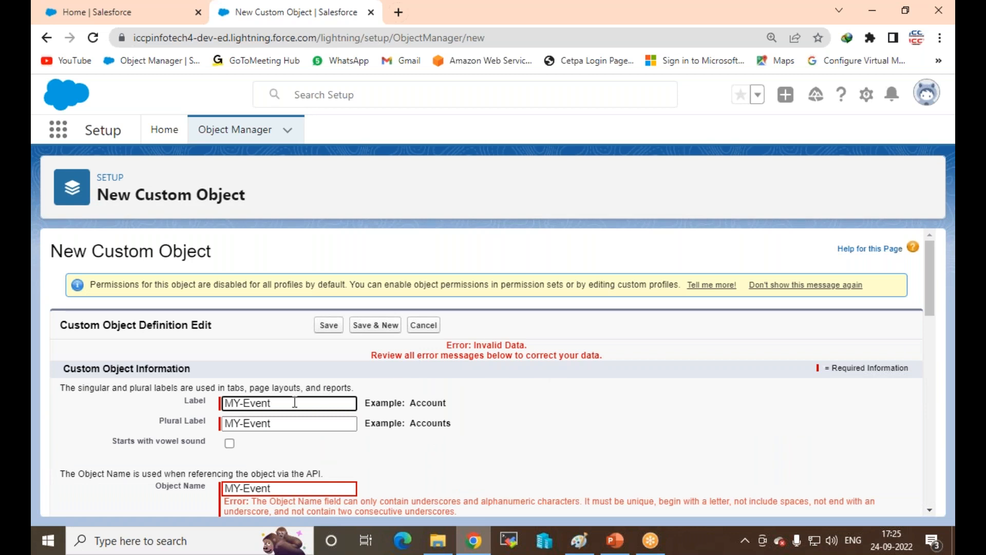
pyautogui.press('Left')
pyautogui.press('Left')
pyautogui.scroll(-1, 286, 442)
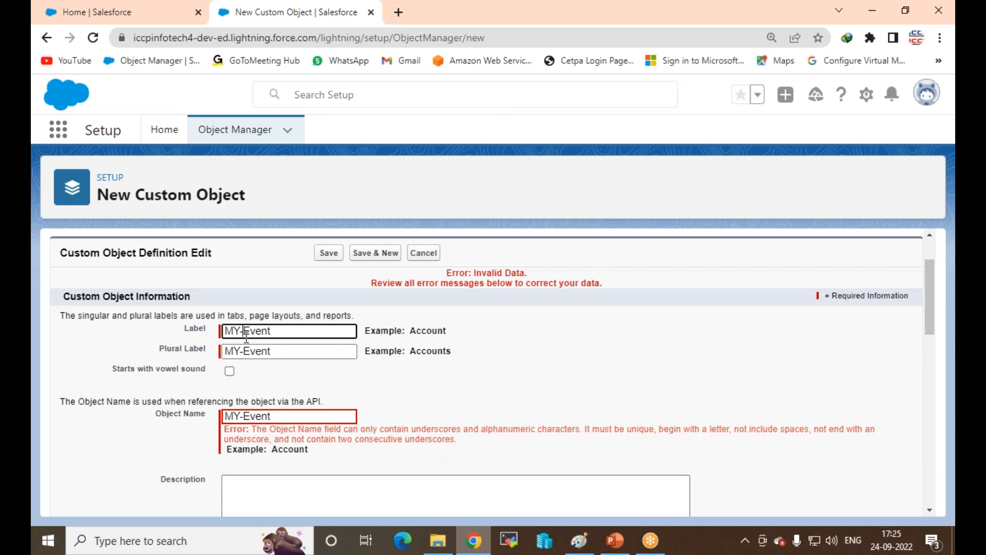
pyautogui.press('BackSpace')
pyautogui.click(254, 333)
pyautogui.click(241, 331)
pyautogui.write('_')
pyautogui.hotkey('ctrl', 'a')
pyautogui.hotkey('ctrl', 'c')
pyautogui.press('Tab')
pyautogui.hotkey('ctrl', 'v')
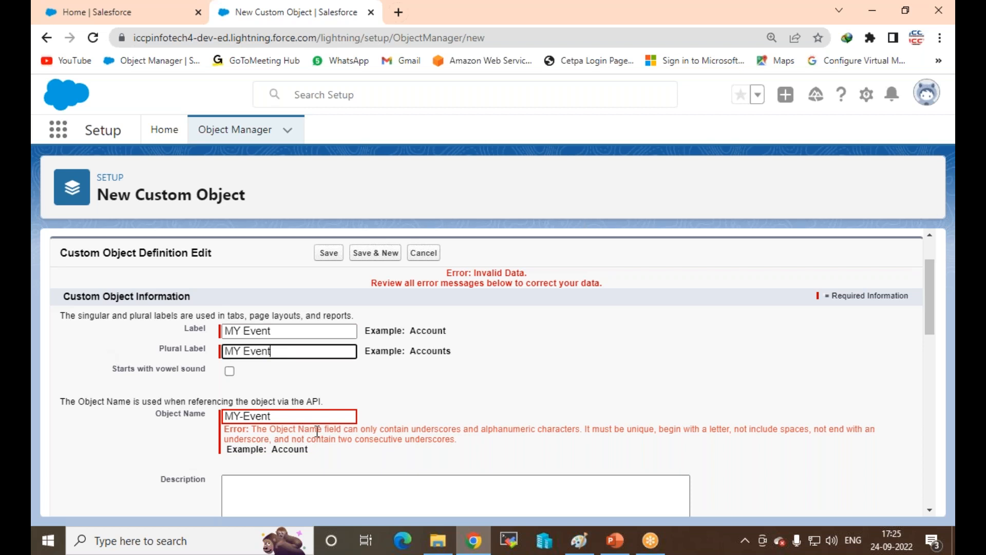
pyautogui.click(303, 420)
pyautogui.hotkey('ctrl', 'a')
pyautogui.hotkey('ctrl', 'v')
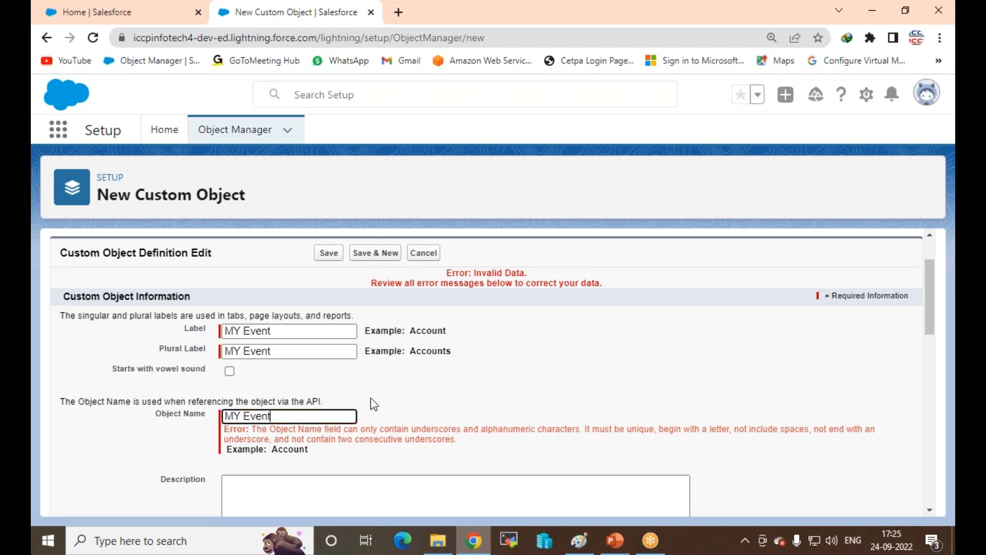
pyautogui.scroll(-1, 392, 404)
pyautogui.scroll(-10, 396, 401)
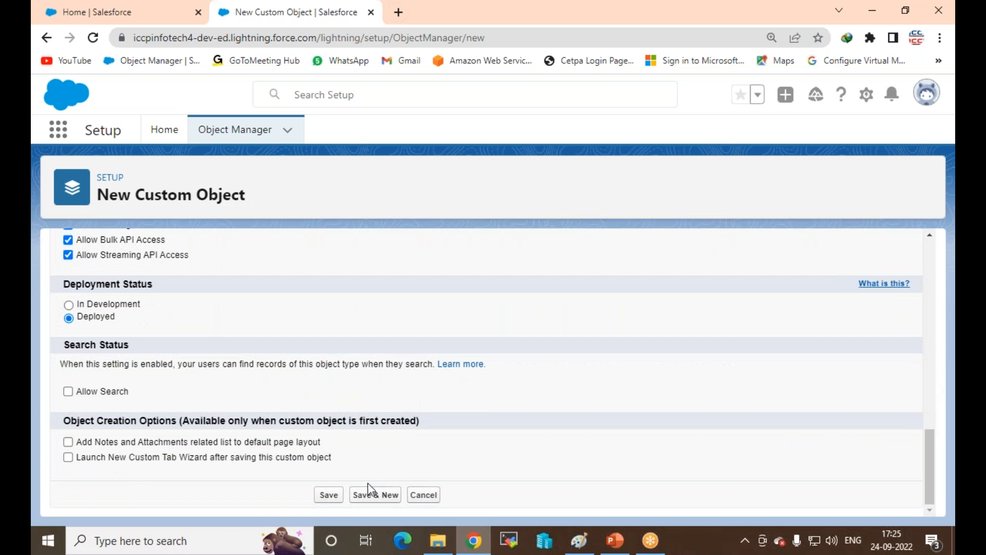
# Step: Save the MY Event object and highlight the permissions message under the Invalid Data error
pyautogui.click(330, 495)
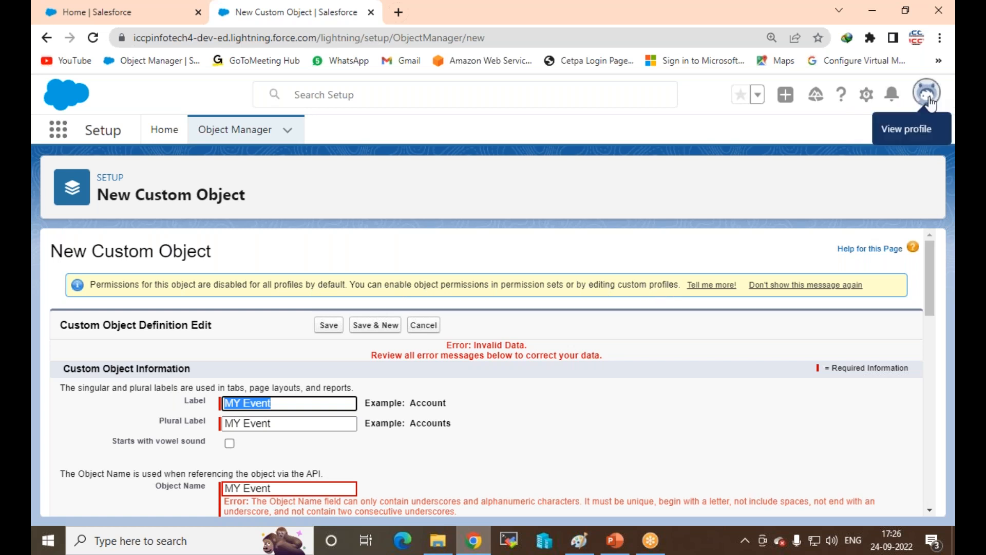
pyautogui.scroll(-3, 391, 293)
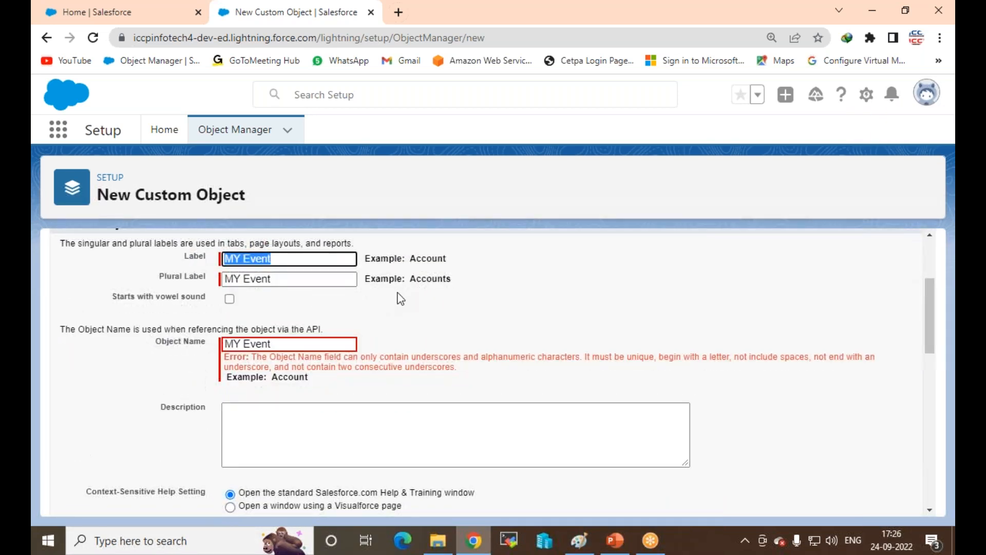
pyautogui.scroll(3, 470, 365)
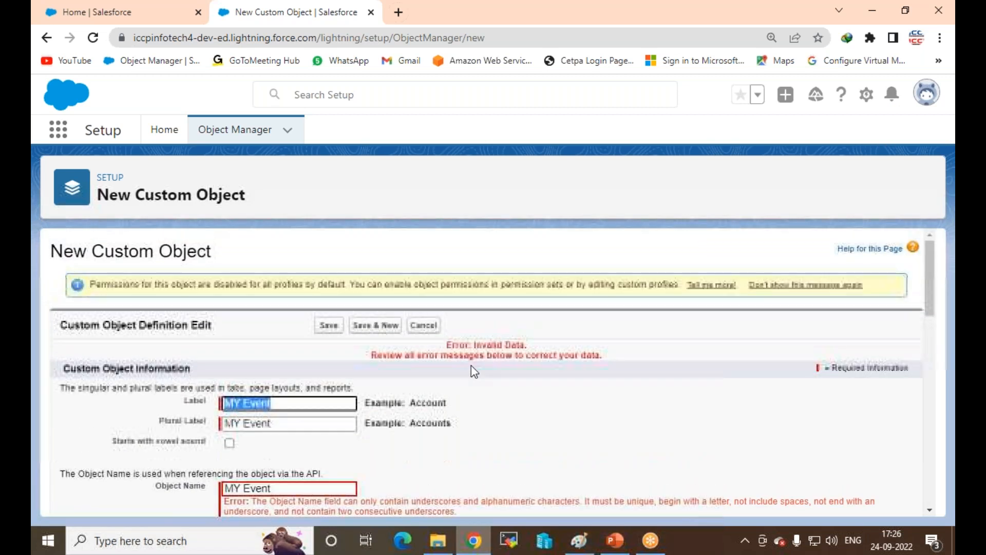
pyautogui.moveTo(87, 282); pyautogui.dragTo(687, 289)
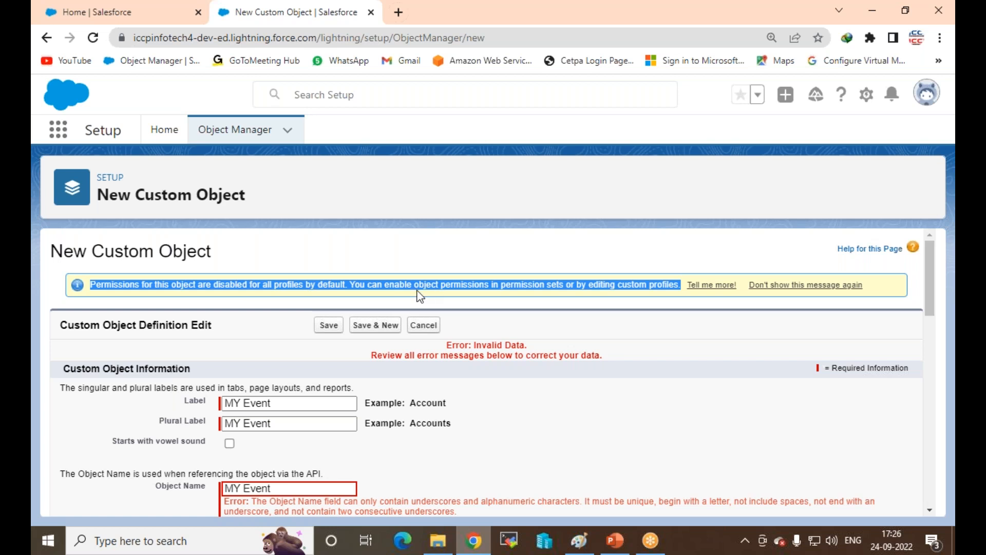
pyautogui.click(236, 302)
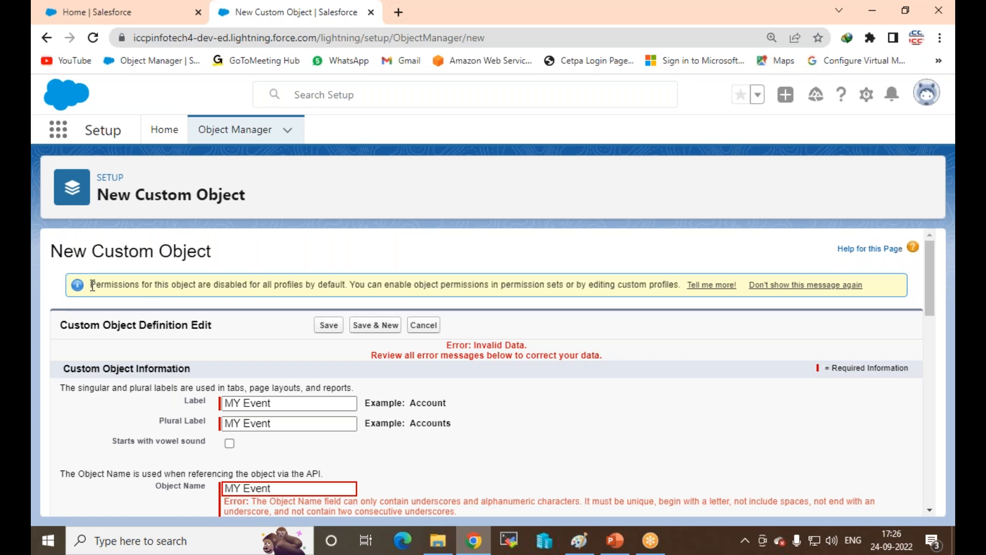
pyautogui.moveTo(92, 286); pyautogui.dragTo(345, 284)
pyautogui.tripleClick(518, 280)
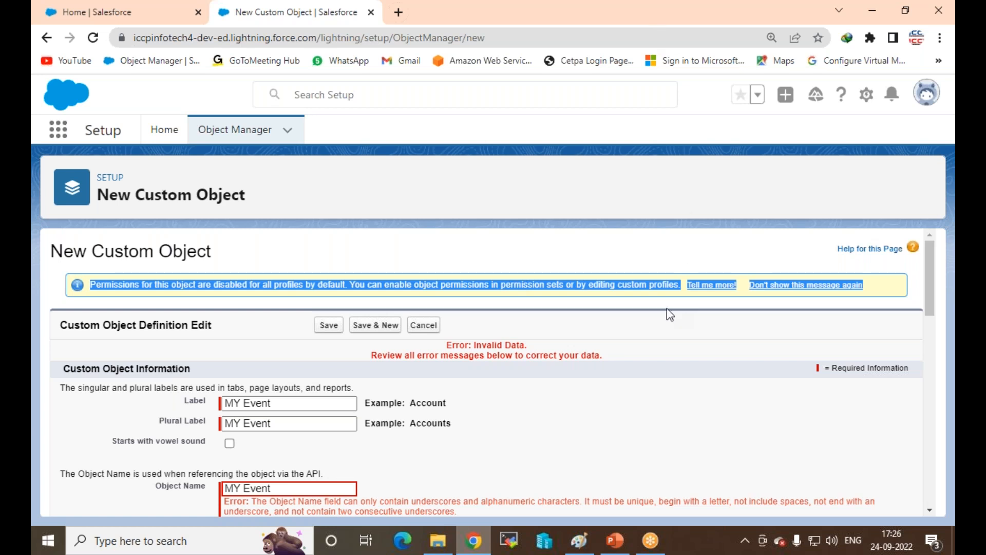
pyautogui.click(319, 252)
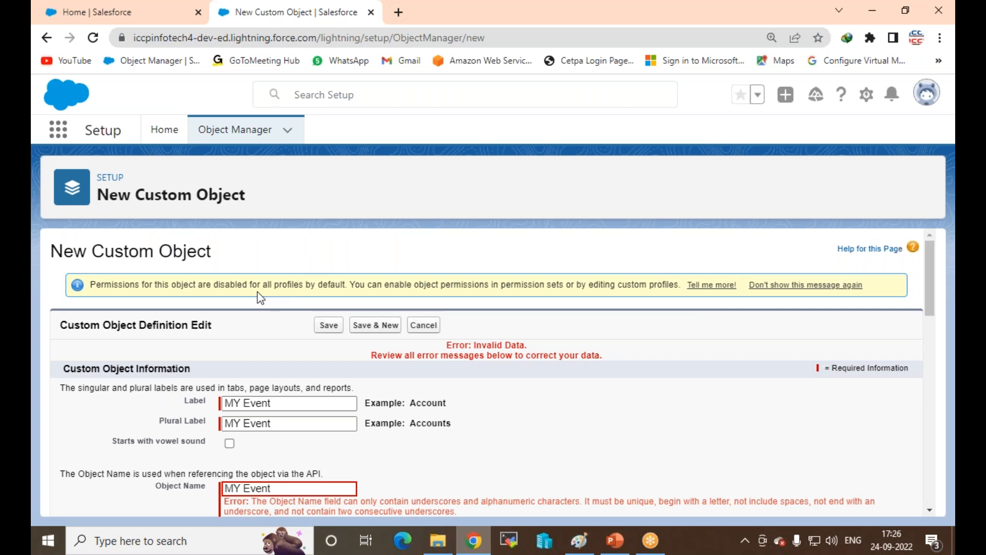
# Step: In Paint, draw a large rounded rectangle framing the whole diagram
pyautogui.click(579, 540)
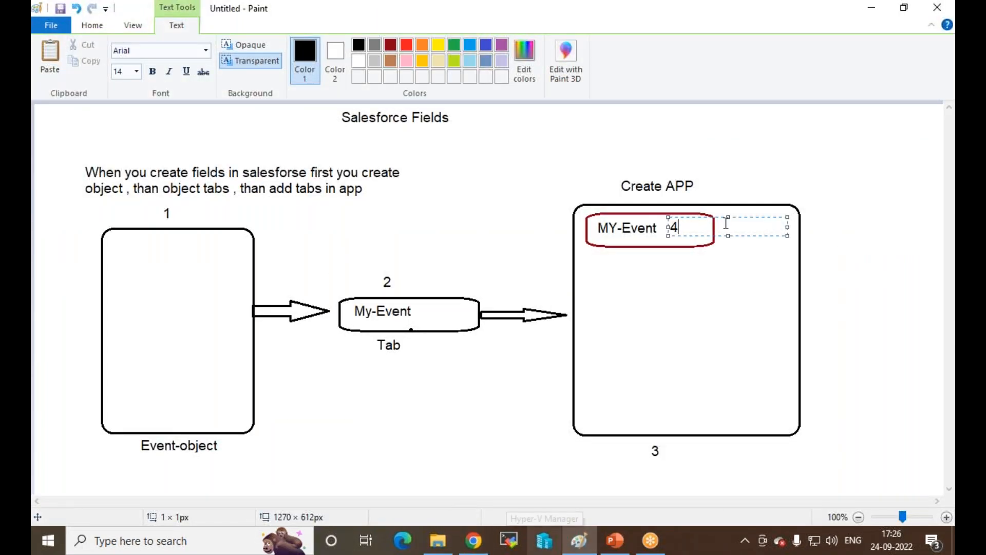
pyautogui.click(264, 119)
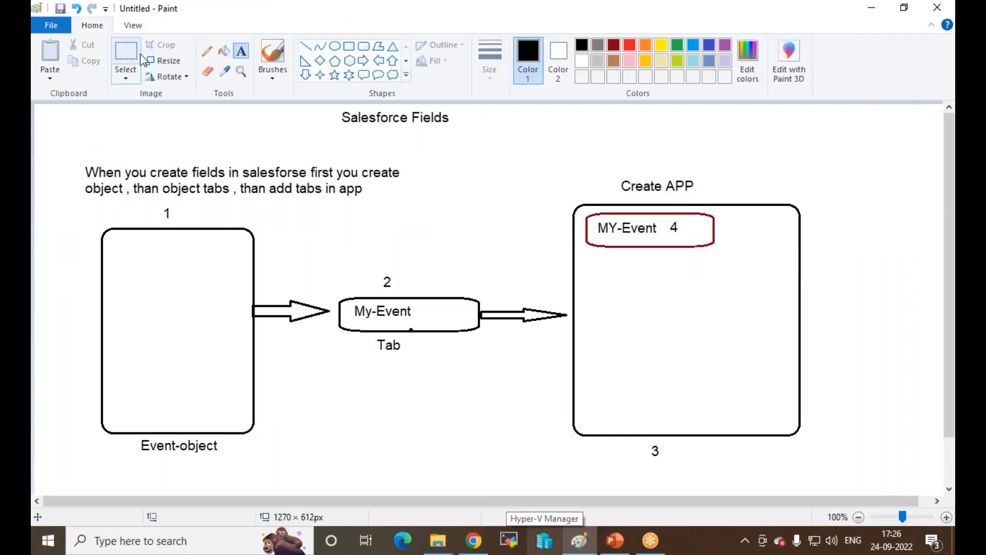
pyautogui.click(125, 56)
pyautogui.moveTo(71, 147)
pyautogui.mouseDown()
pyautogui.moveTo(104, 485)
pyautogui.moveTo(759, 469)
pyautogui.moveTo(34, 216)
pyautogui.moveTo(56, 150)
pyautogui.mouseUp()
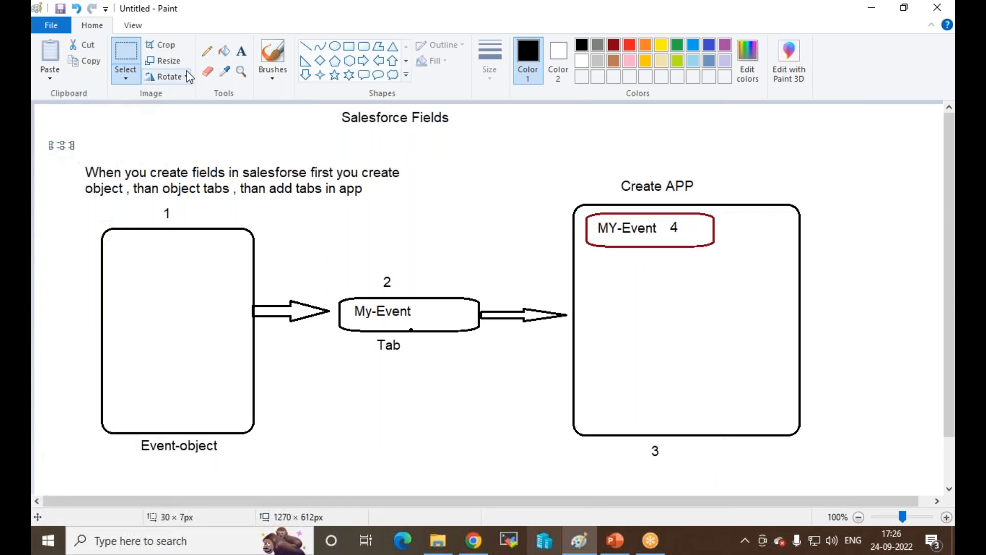
pyautogui.click(363, 46)
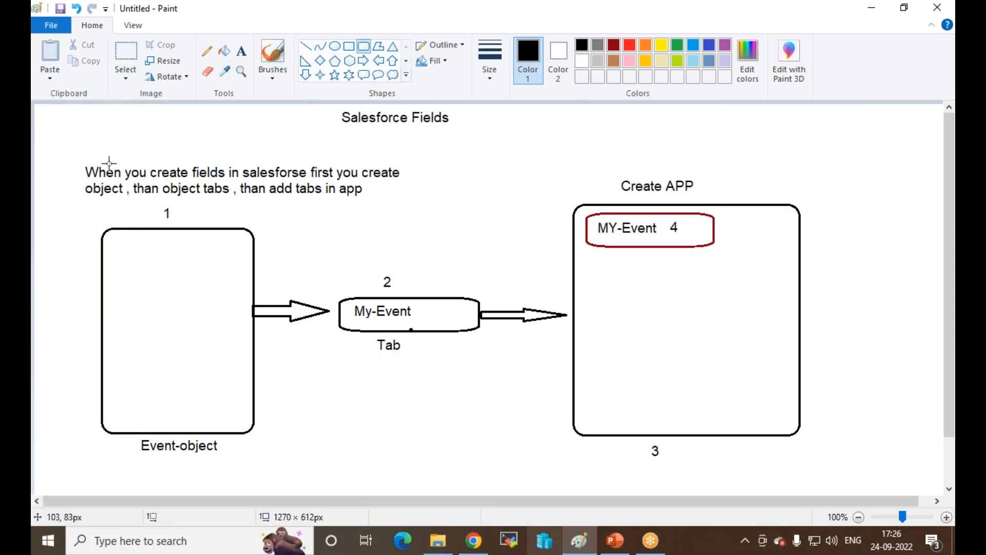
pyautogui.moveTo(67, 148); pyautogui.dragTo(831, 476)
pyautogui.click(886, 370)
# Step: Draw a right arrow off the box's top-right and label it 'User -profile'
pyautogui.click(241, 50)
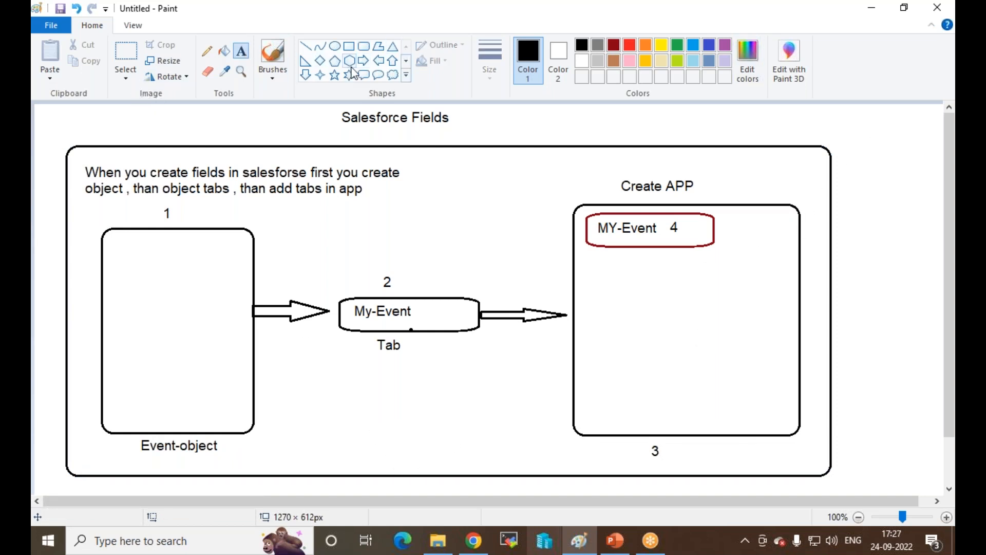
pyautogui.click(364, 60)
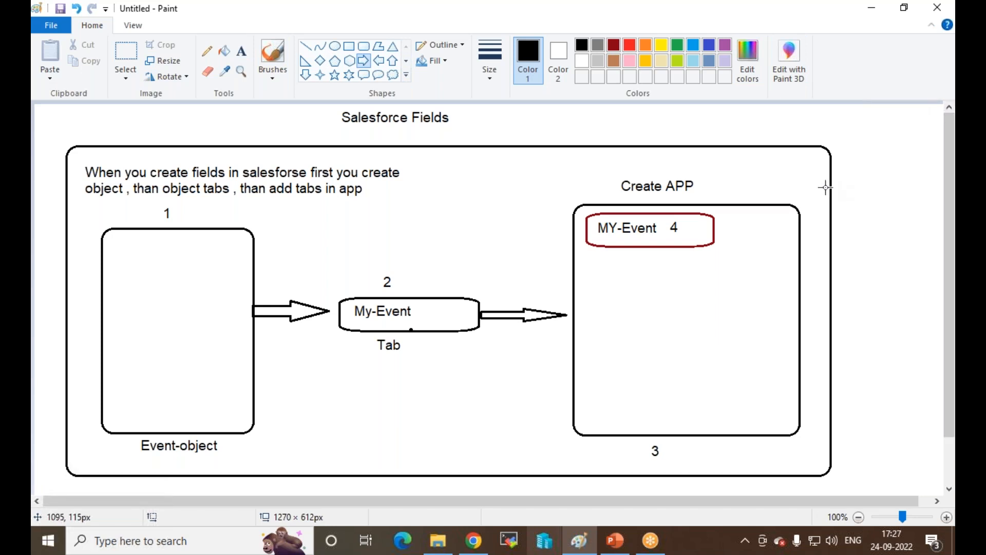
pyautogui.moveTo(831, 182); pyautogui.dragTo(862, 204)
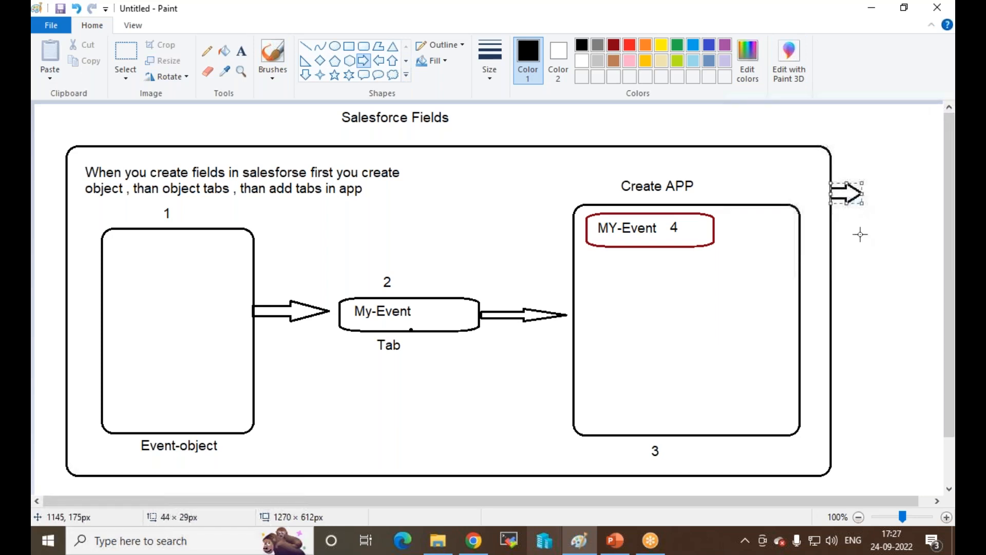
pyautogui.click(221, 117)
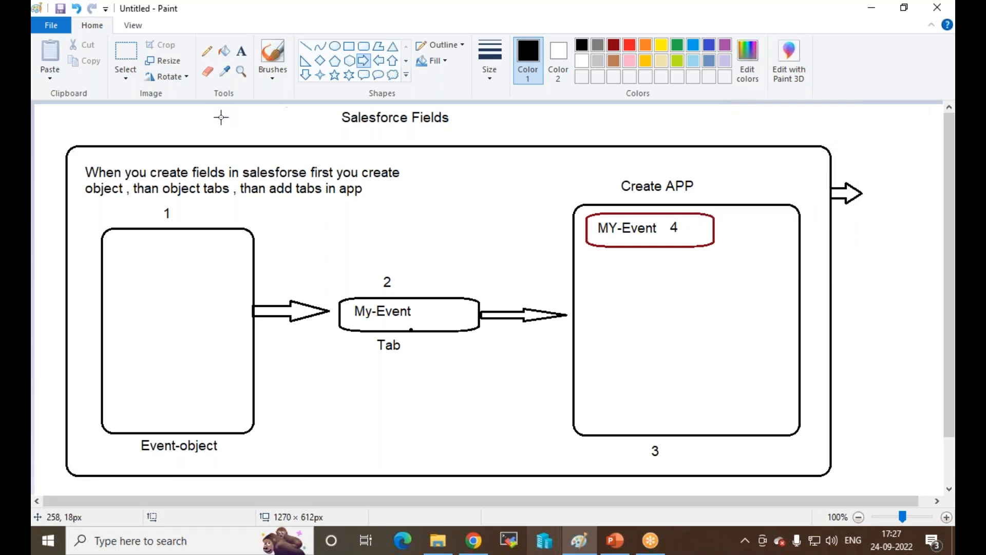
pyautogui.click(241, 51)
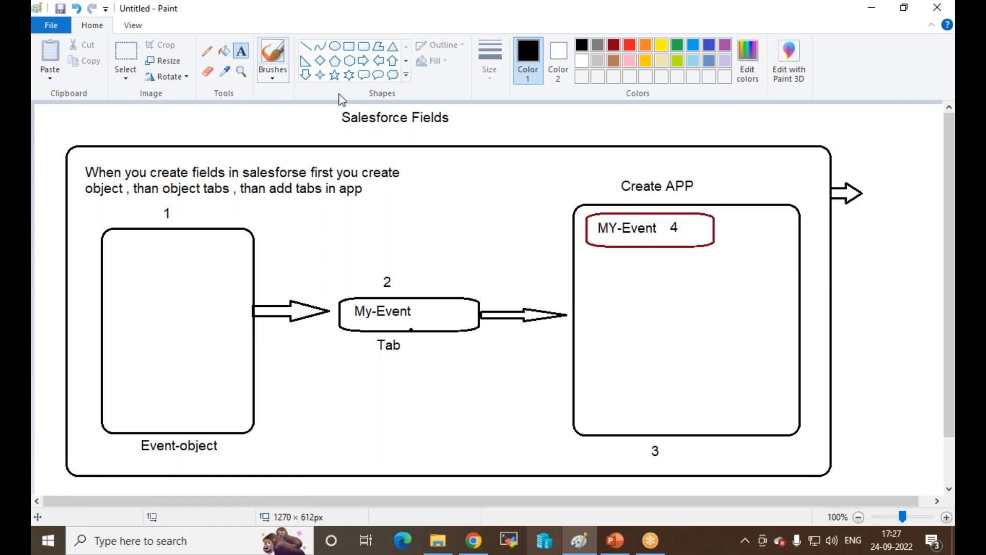
pyautogui.click(867, 194)
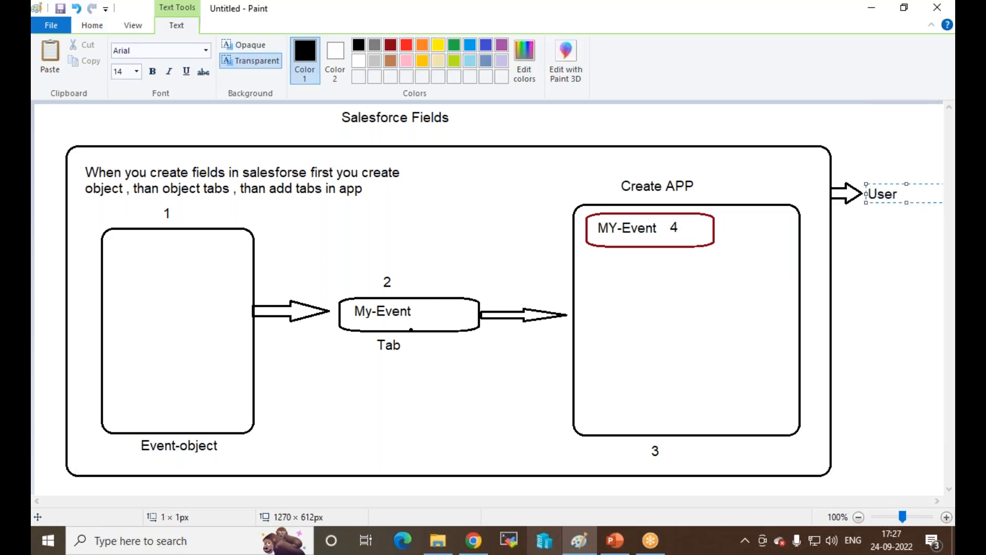
pyautogui.write('User -profile')
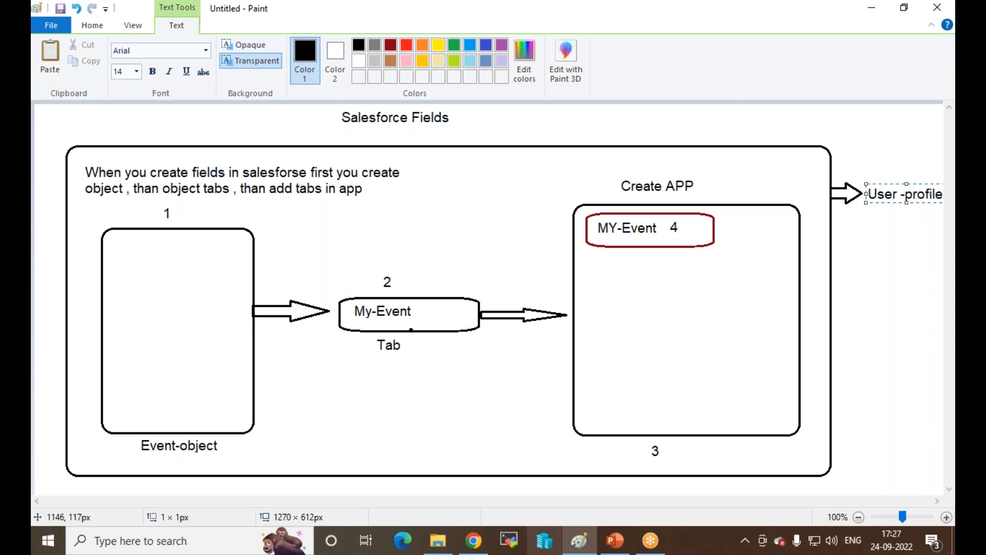
pyautogui.click(904, 230)
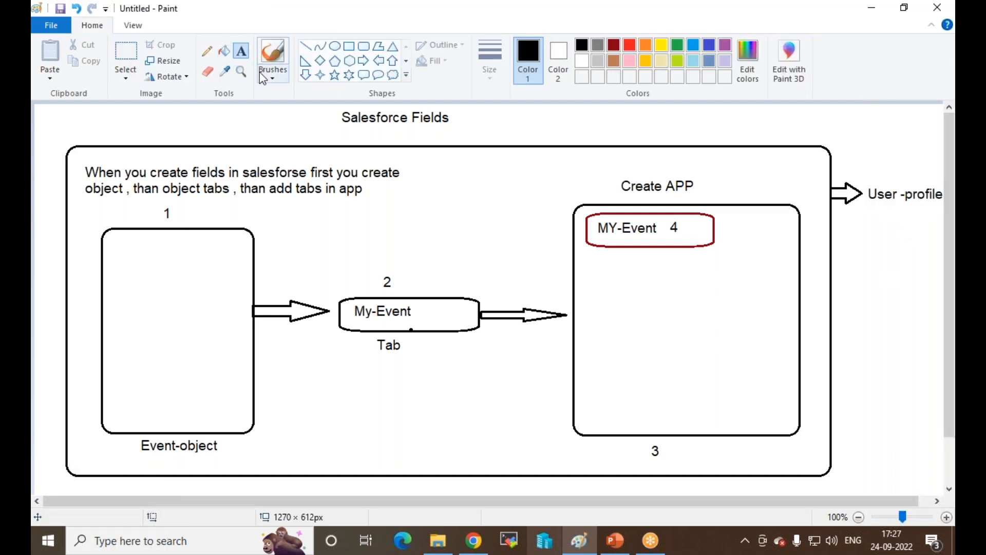
# Step: Draw a downward arrow beneath the 'User -profile' label
pyautogui.click(306, 75)
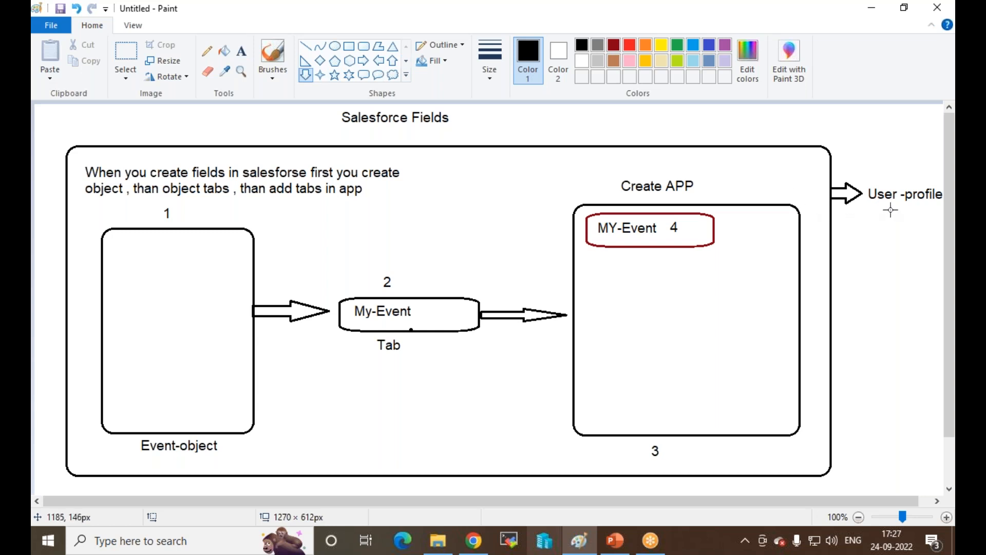
pyautogui.moveTo(899, 209); pyautogui.dragTo(908, 248)
pyautogui.click(891, 279)
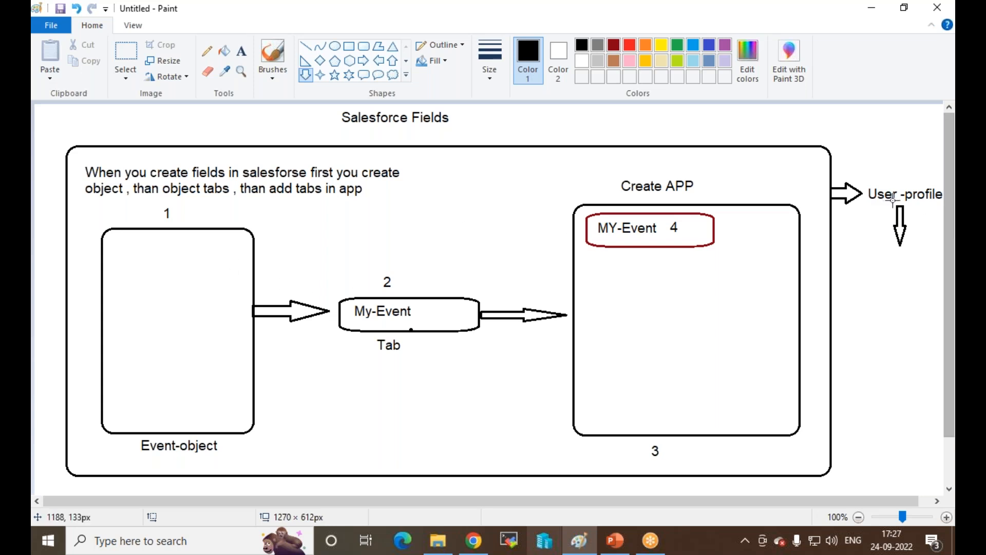
pyautogui.click(473, 539)
# Step: Open Setup in a new browser tab and go to the All Users list via the 'users' search
pyautogui.click(926, 93)
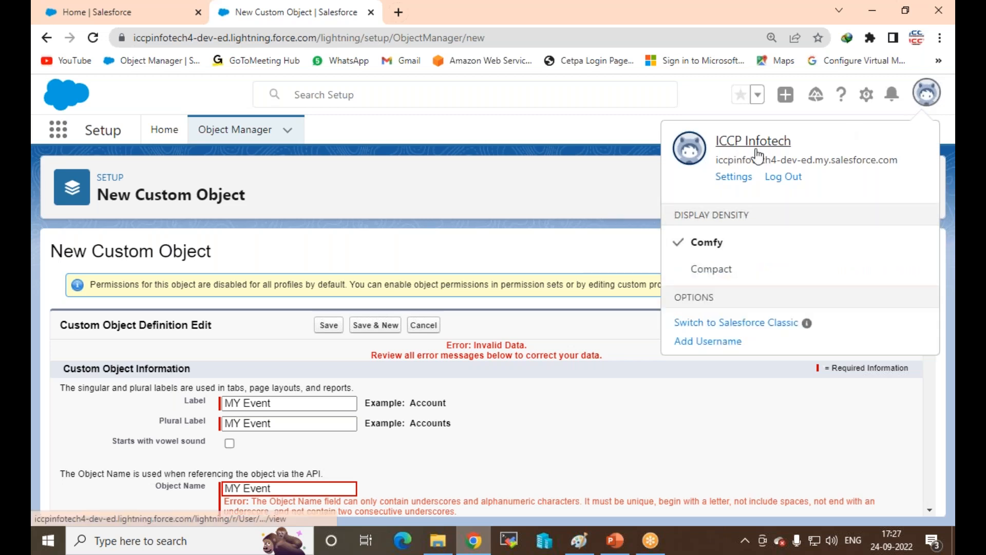
pyautogui.click(601, 132)
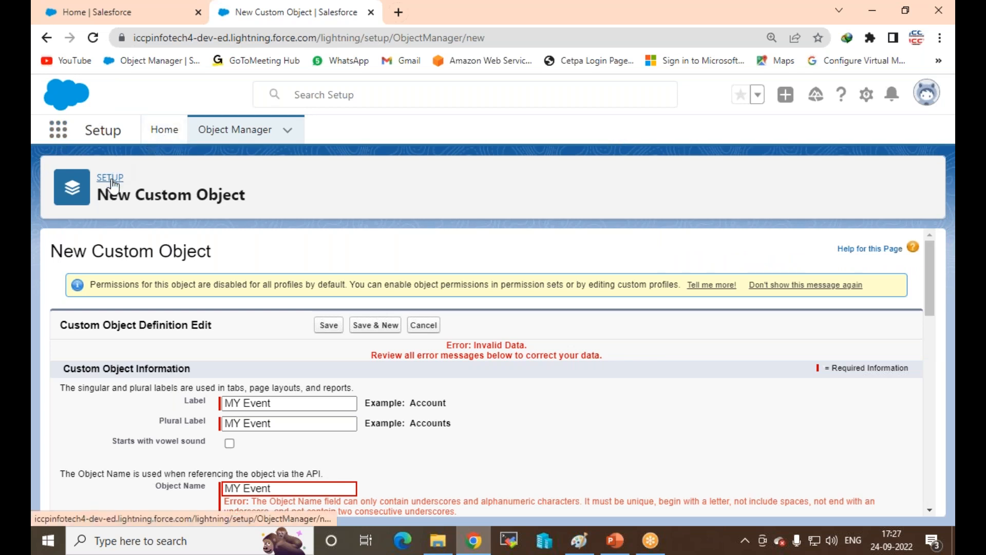
pyautogui.rightClick(112, 184)
pyautogui.click(156, 191)
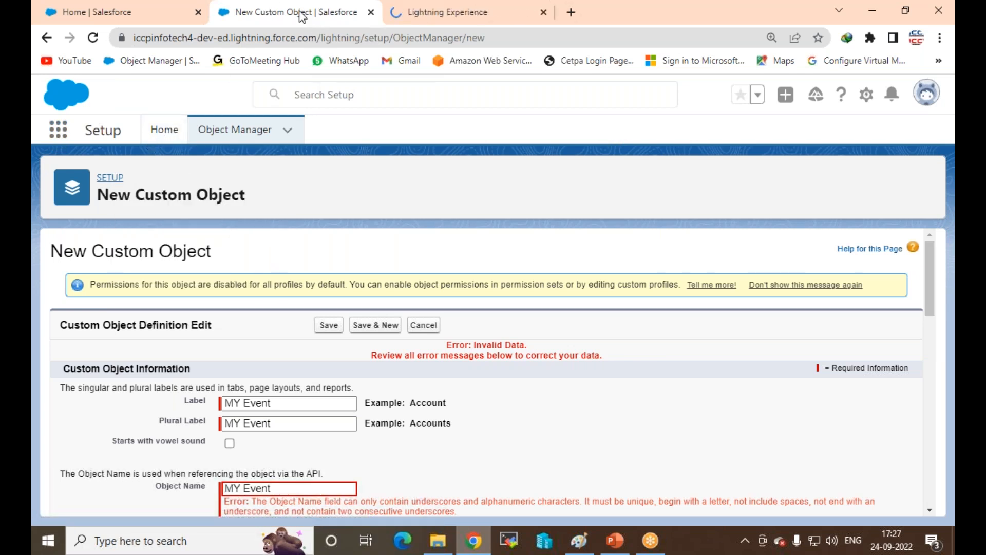
pyautogui.click(417, 18)
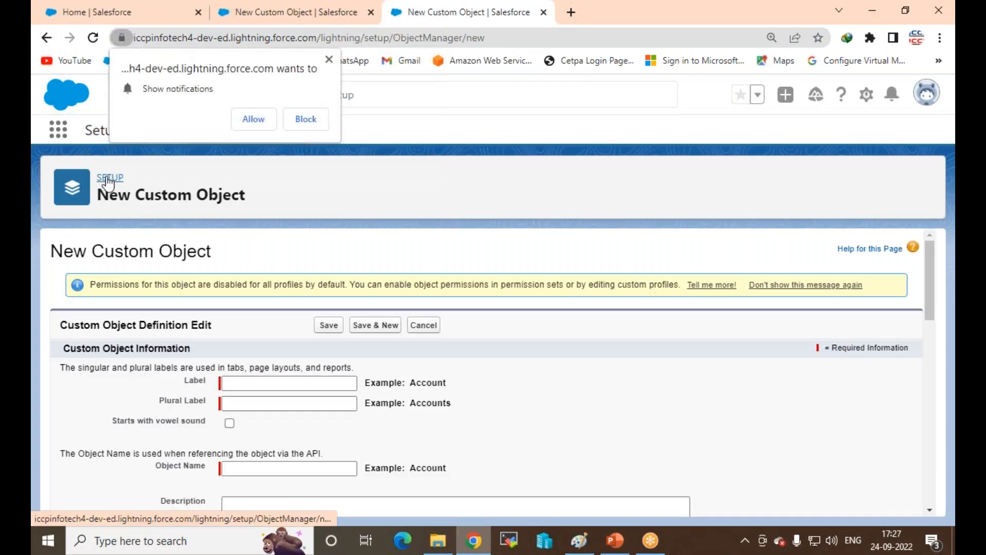
pyautogui.click(107, 179)
pyautogui.click(102, 172)
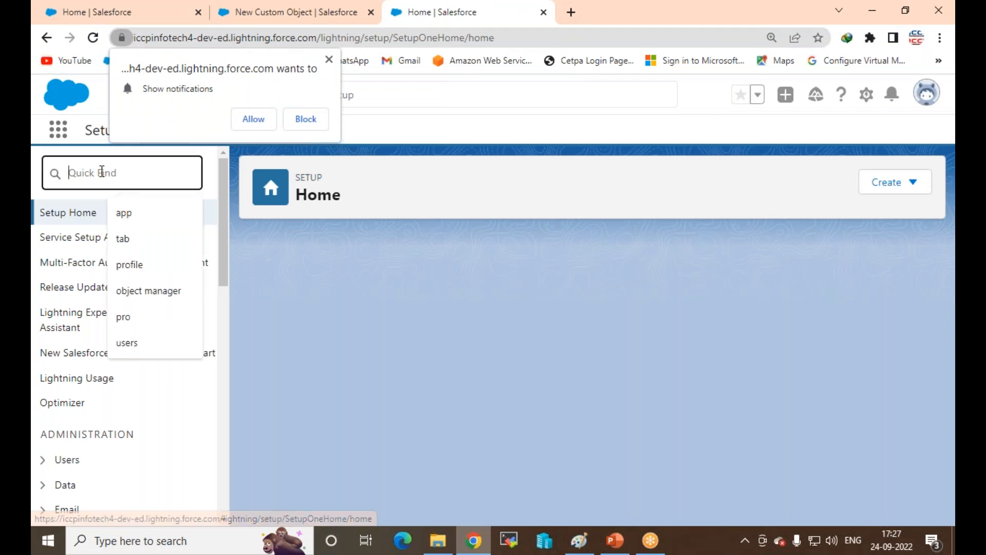
pyautogui.write('us')
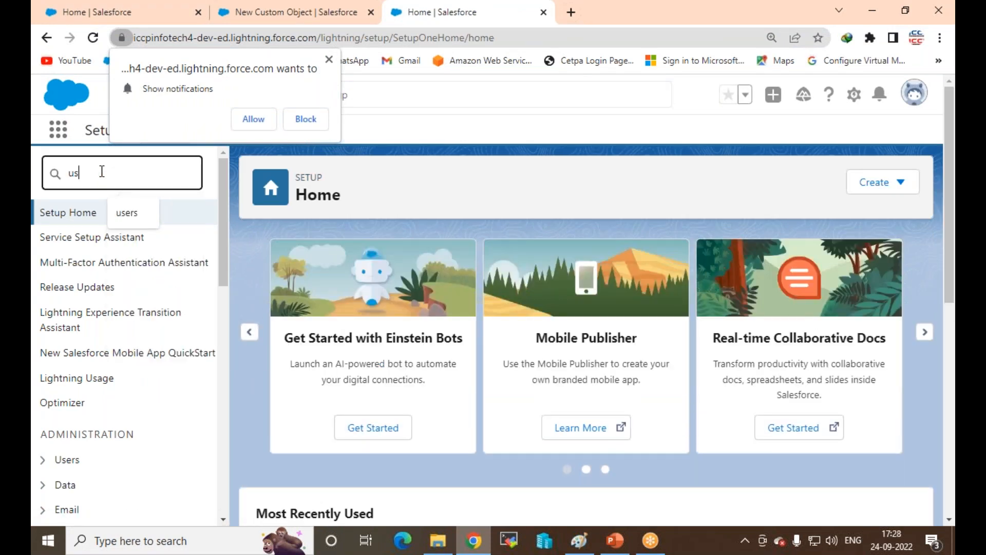
pyautogui.write('ers')
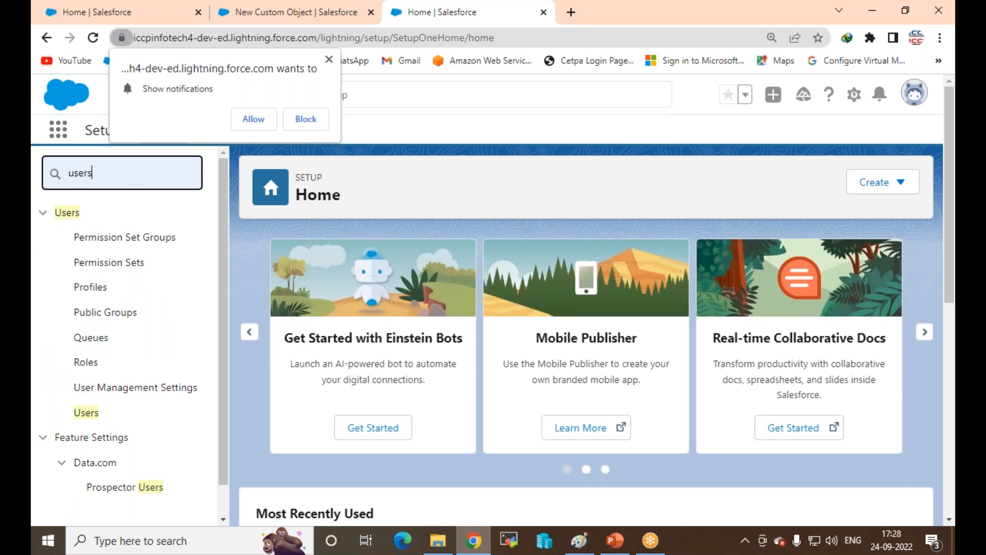
pyautogui.click(88, 418)
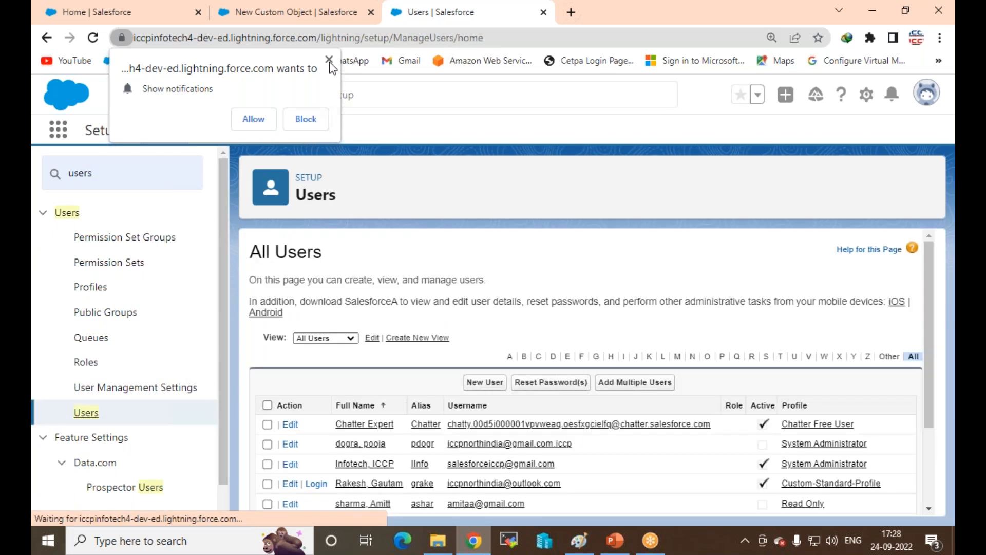
pyautogui.click(329, 60)
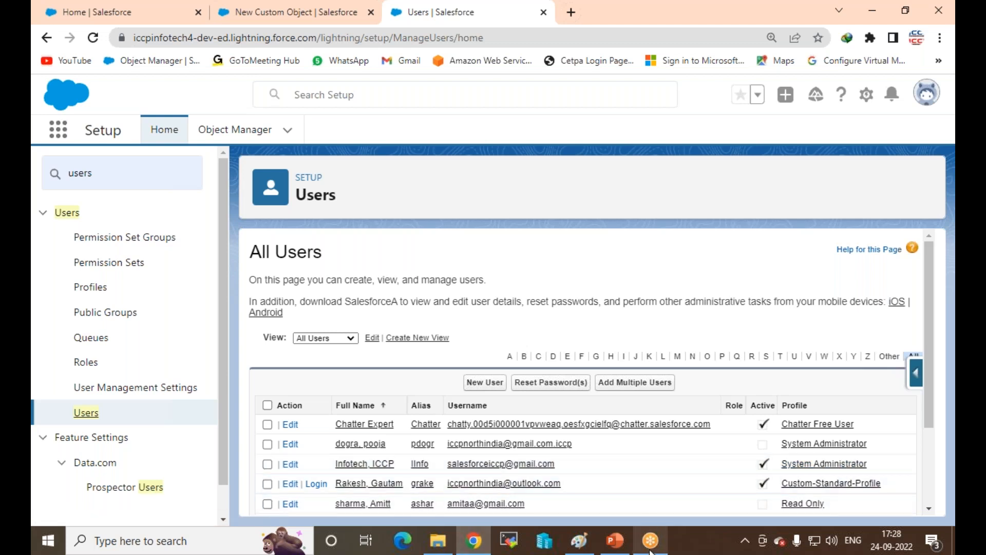
# Step: Set Label, Plural Label and Object Name to myevent1 and save the custom object
pyautogui.click(264, 11)
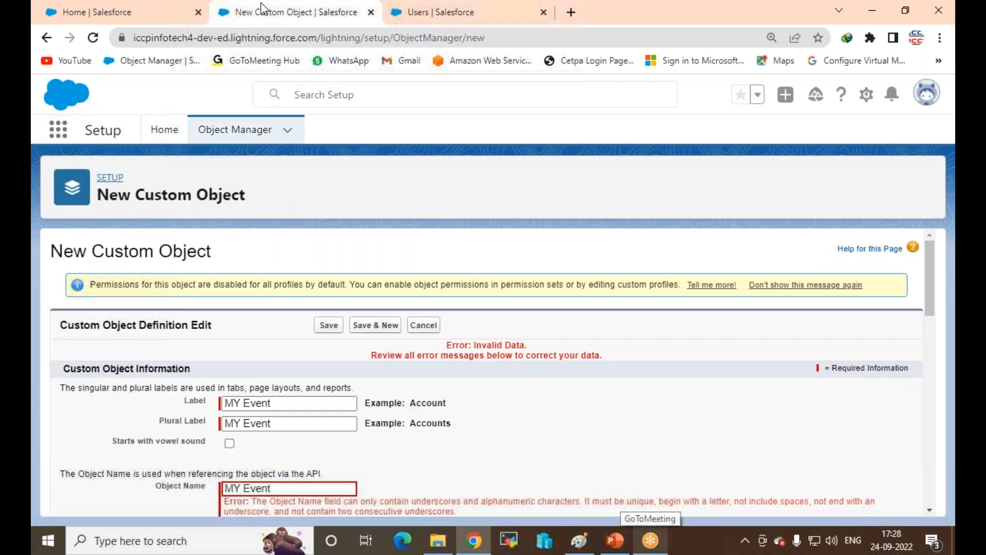
pyautogui.click(278, 401)
pyautogui.hotkey('ctrl', 'a')
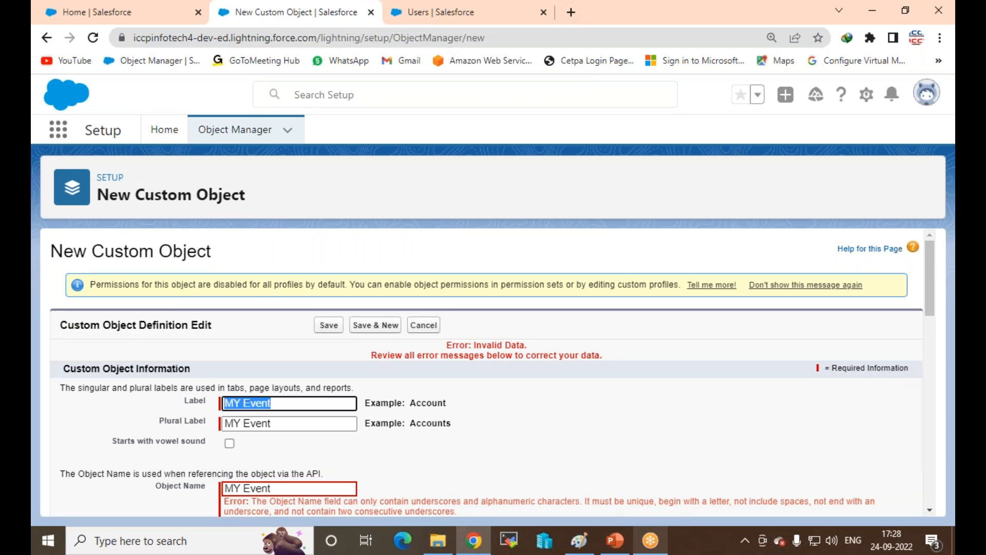
pyautogui.write('my')
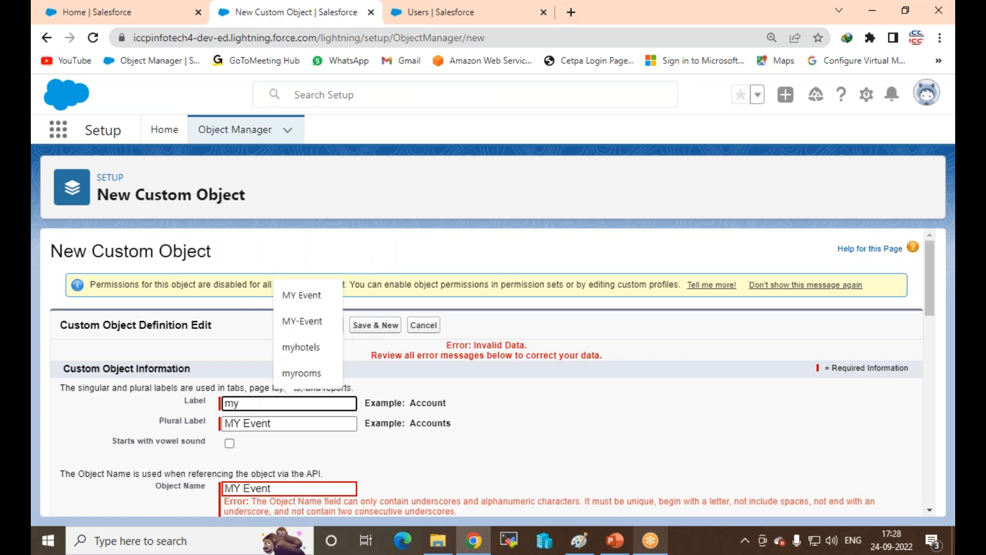
pyautogui.write('event')
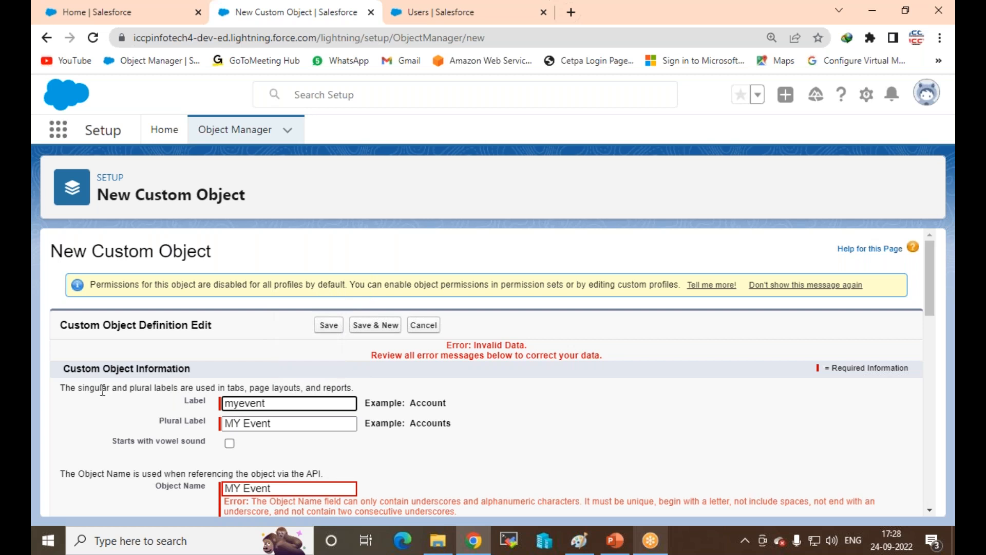
pyautogui.write('1')
pyautogui.moveTo(280, 405); pyautogui.dragTo(163, 384)
pyautogui.hotkey('ctrl', 'c')
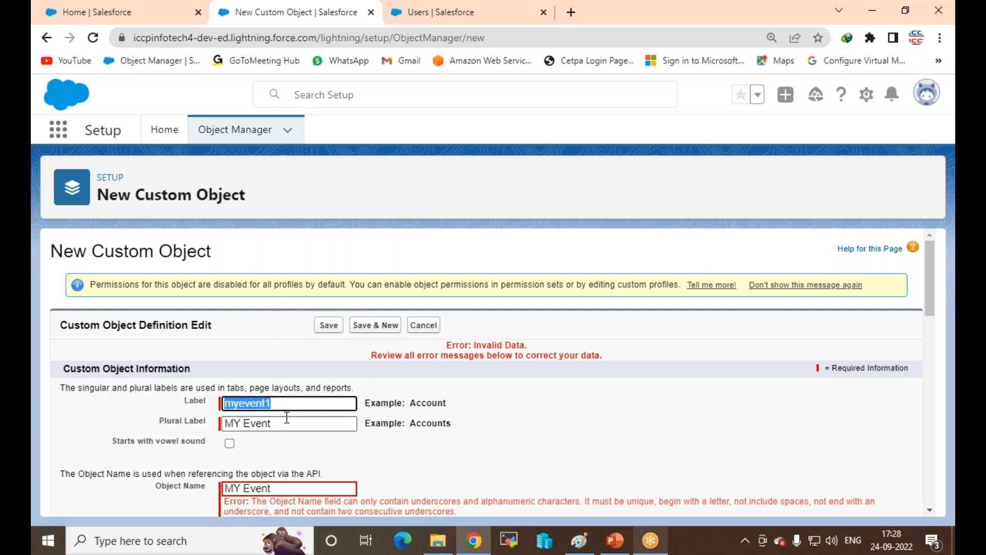
pyautogui.moveTo(284, 422); pyautogui.dragTo(32, 417)
pyautogui.hotkey('ctrl', 'v')
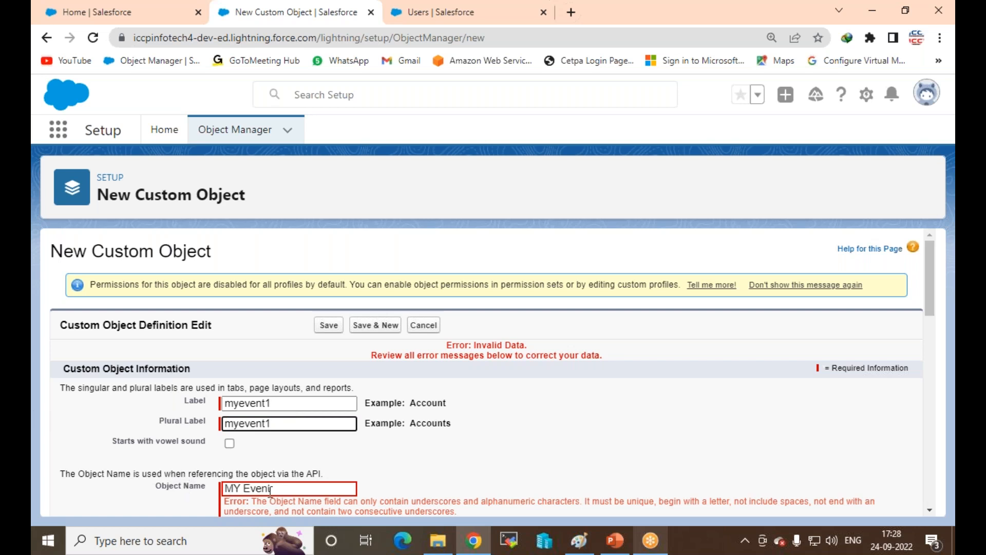
pyautogui.moveTo(281, 490); pyautogui.dragTo(75, 499)
pyautogui.hotkey('ctrl', 'v')
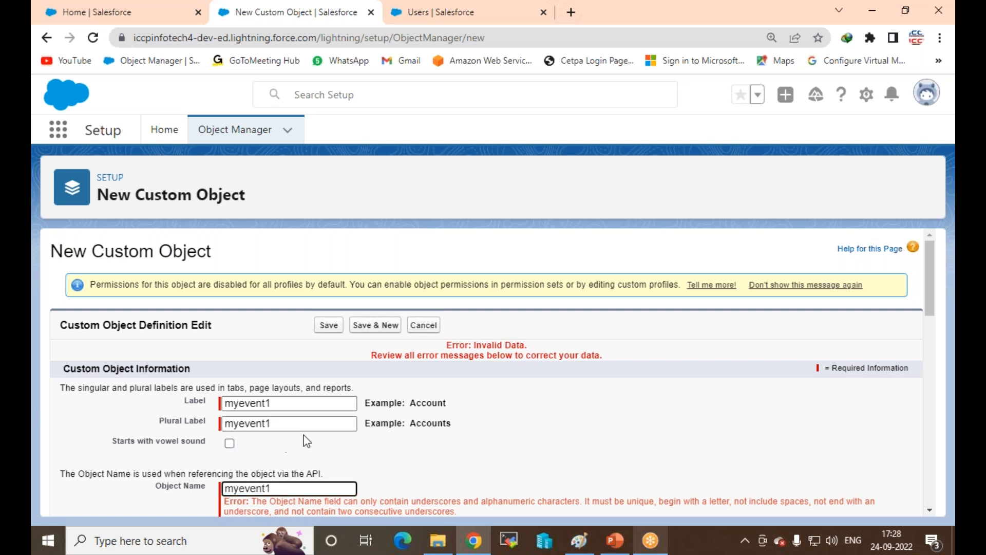
pyautogui.scroll(-4, 319, 426)
pyautogui.scroll(-10, 353, 419)
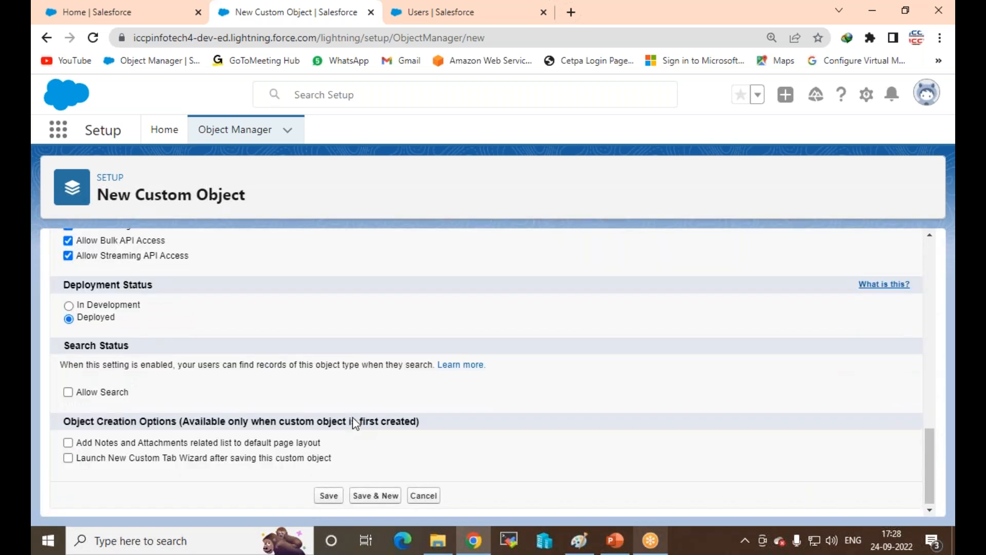
pyautogui.click(330, 495)
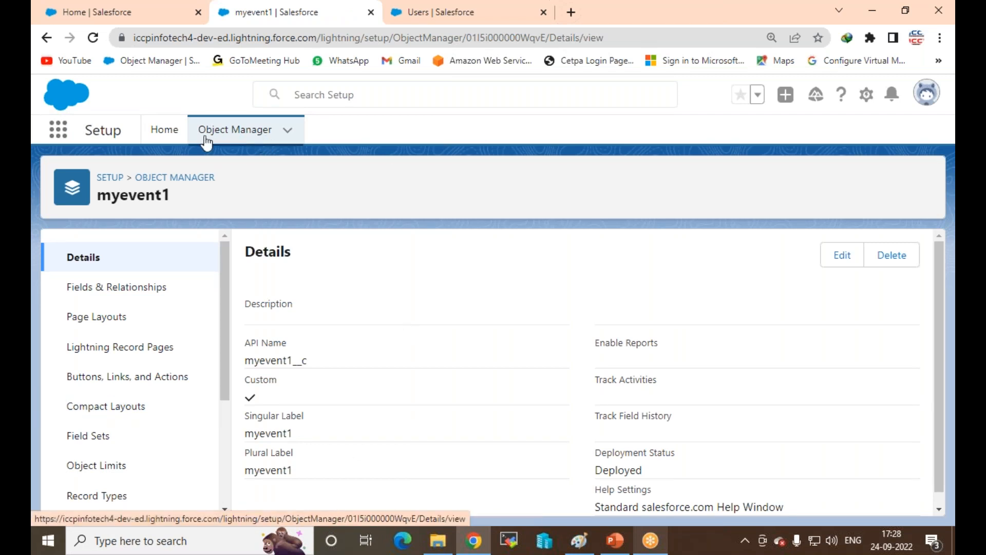
# Step: In Object Manager, search 'e' and delete the MY Event custom object
pyautogui.click(175, 180)
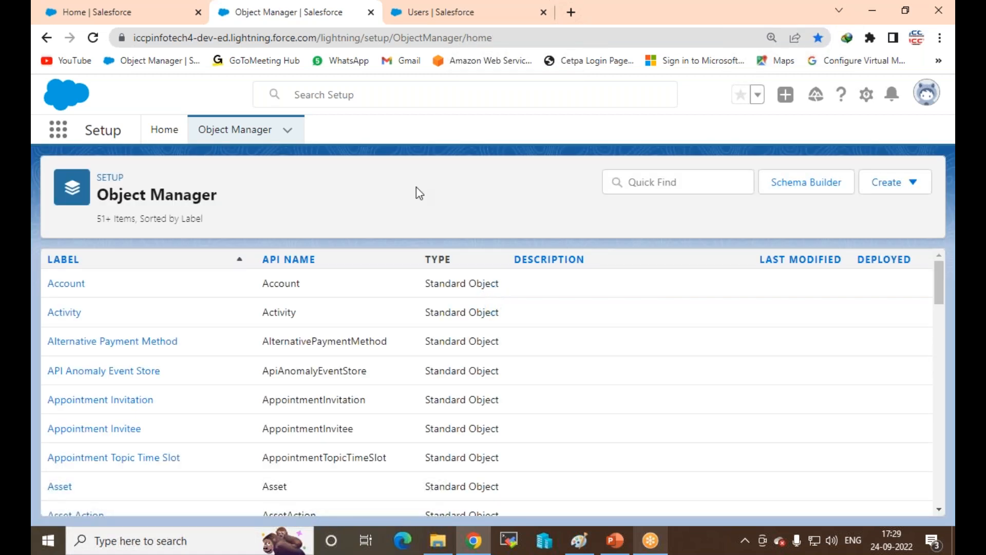
pyautogui.click(651, 183)
pyautogui.write('event')
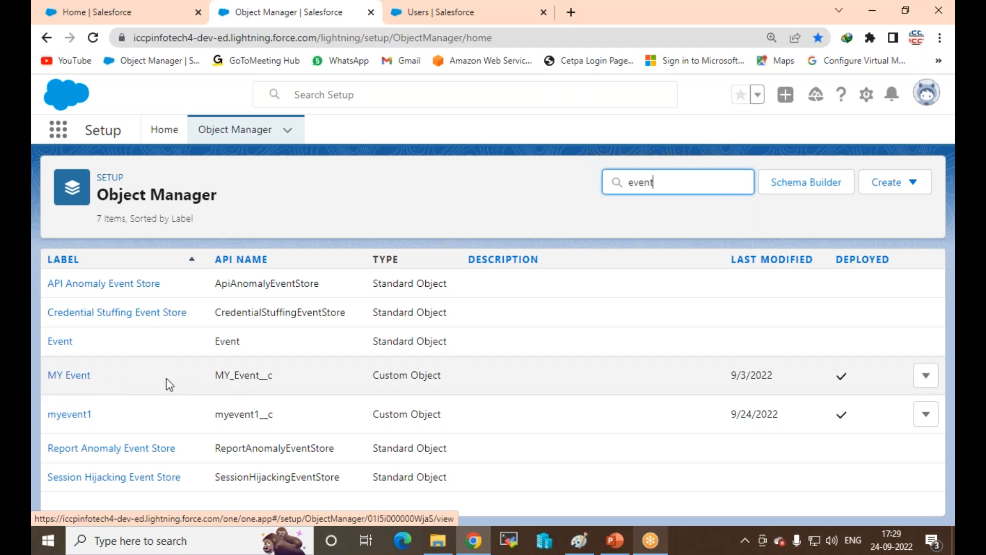
pyautogui.moveTo(743, 375); pyautogui.dragTo(729, 377)
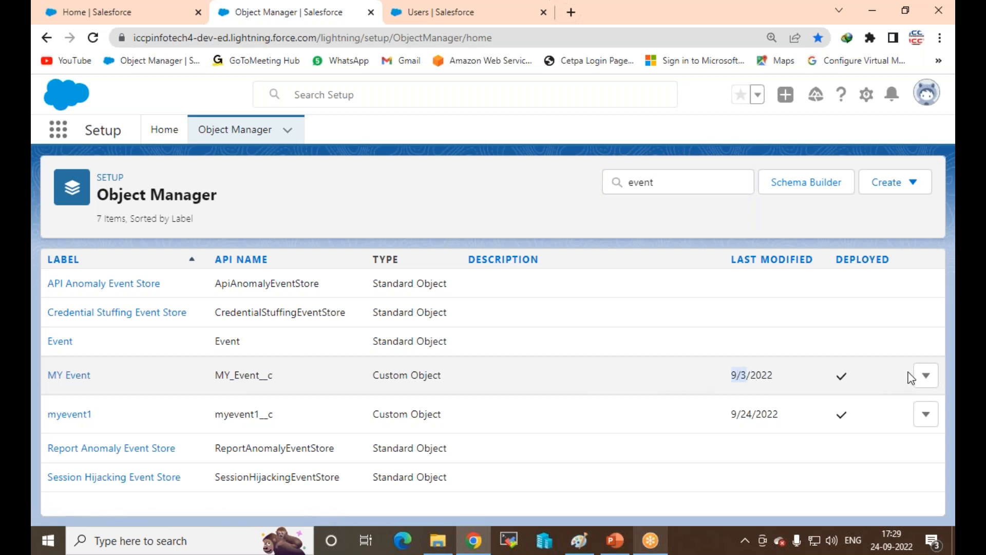
pyautogui.click(926, 376)
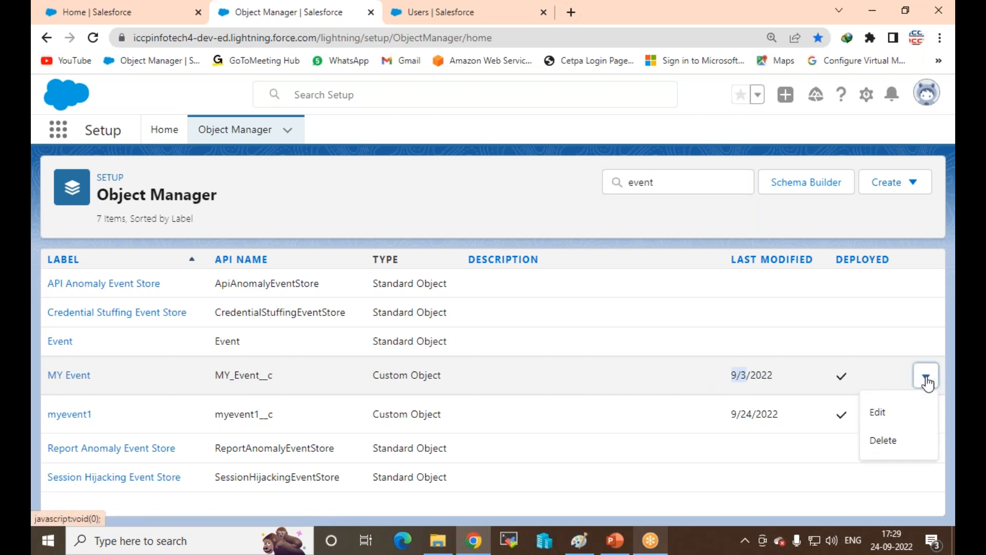
pyautogui.click(869, 443)
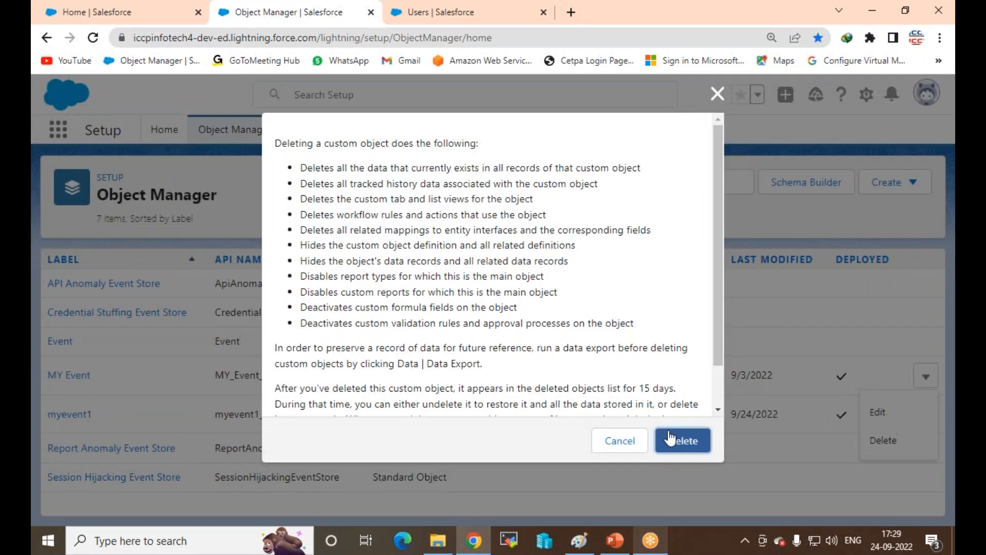
pyautogui.click(672, 438)
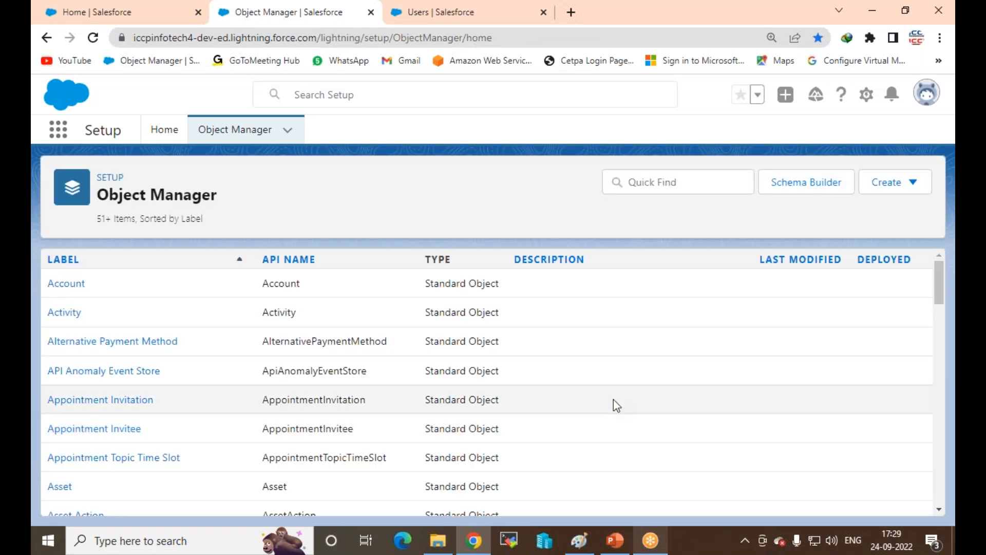
# Step: Search 'event' and delete the myevent1 custom object
pyautogui.click(652, 177)
pyautogui.write('even')
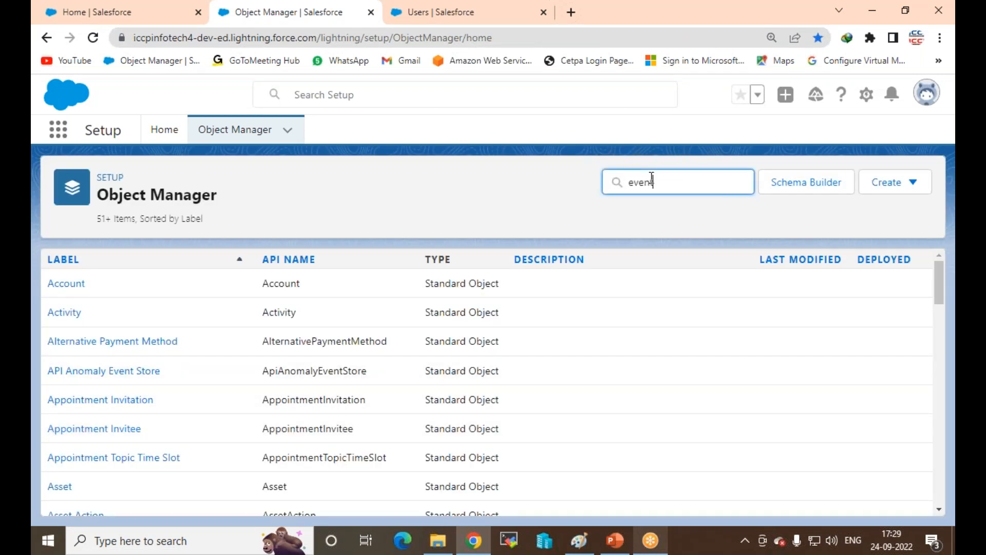
pyautogui.write('t')
pyautogui.click(924, 380)
pyautogui.click(889, 440)
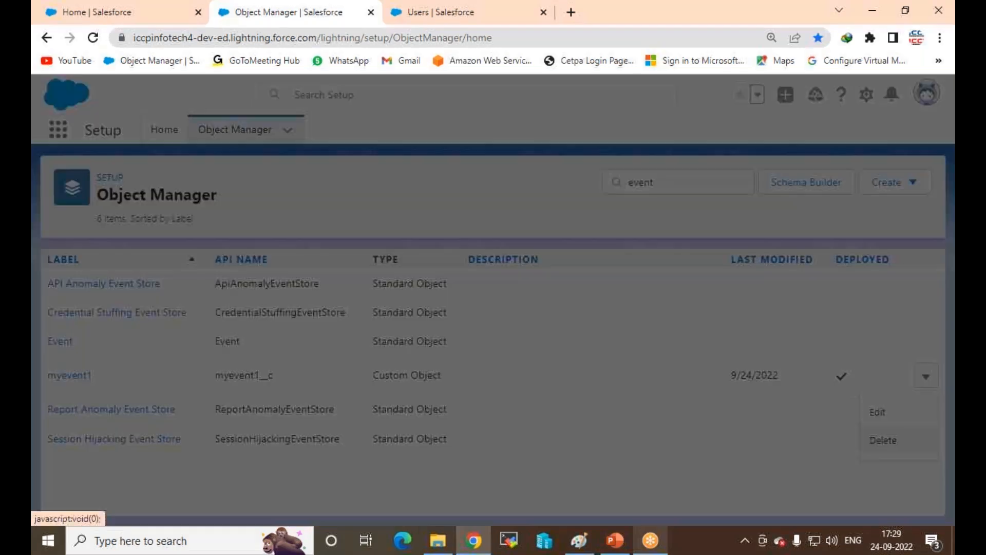
pyautogui.click(677, 440)
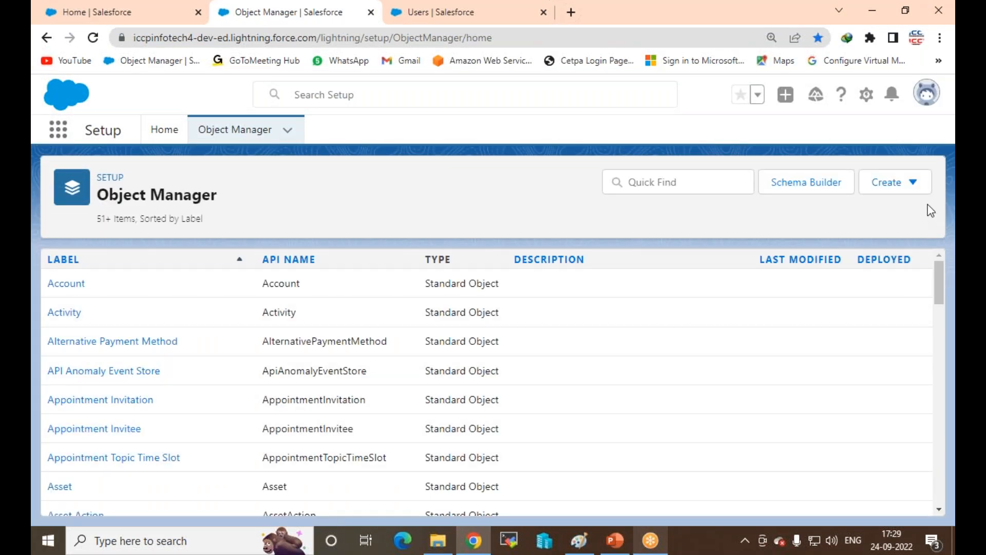
pyautogui.click(922, 189)
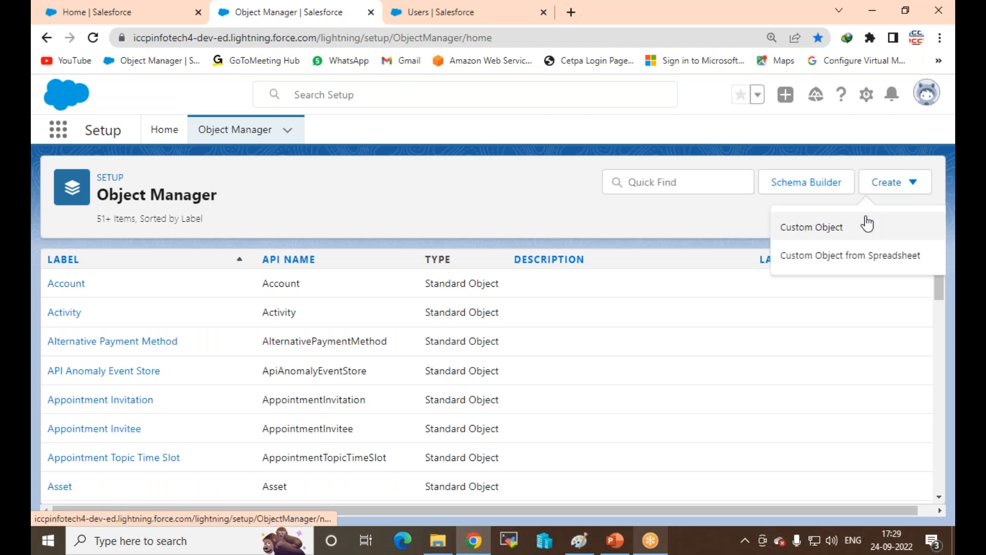
# Step: Define a new custom object with label and plural label MY Event, then try saving it
pyautogui.click(814, 231)
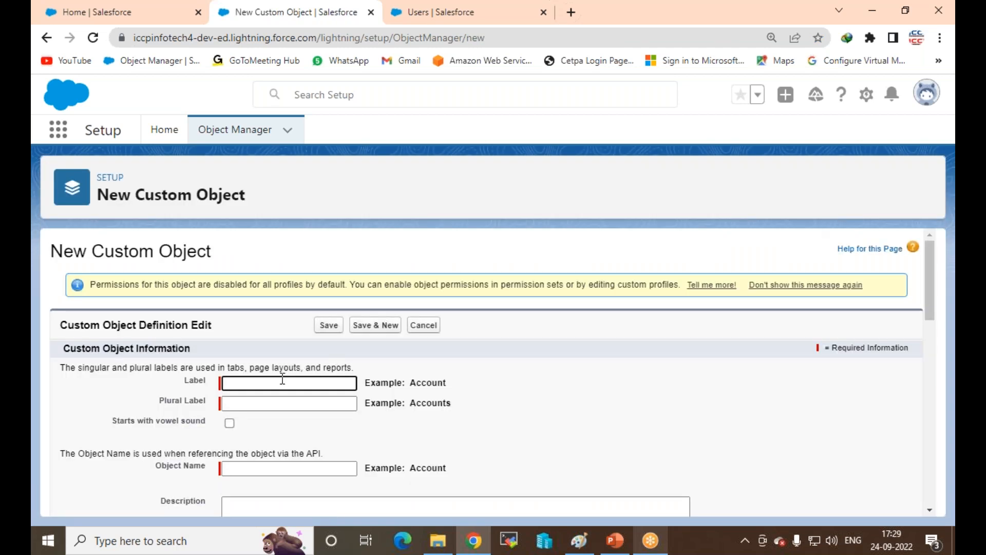
pyautogui.write('MY')
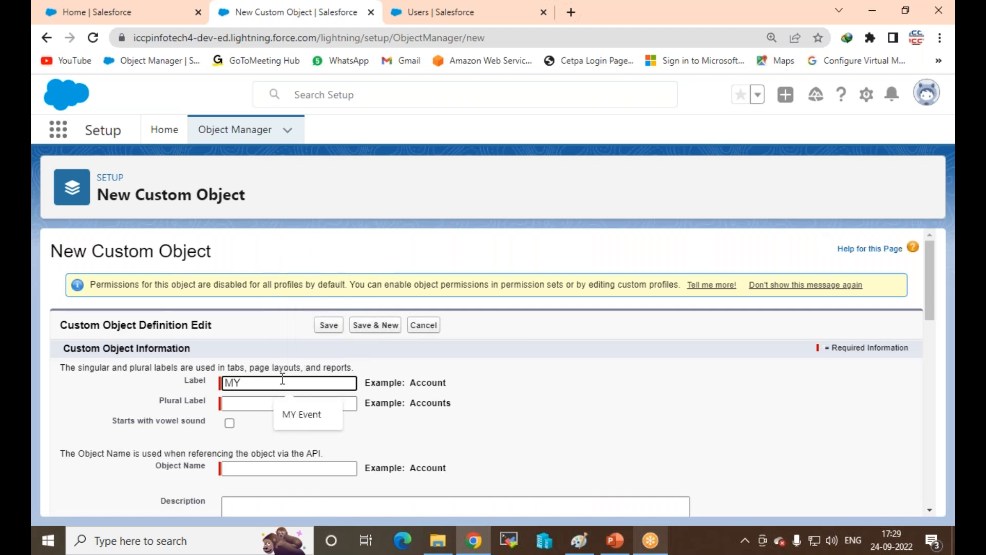
pyautogui.write(' Event')
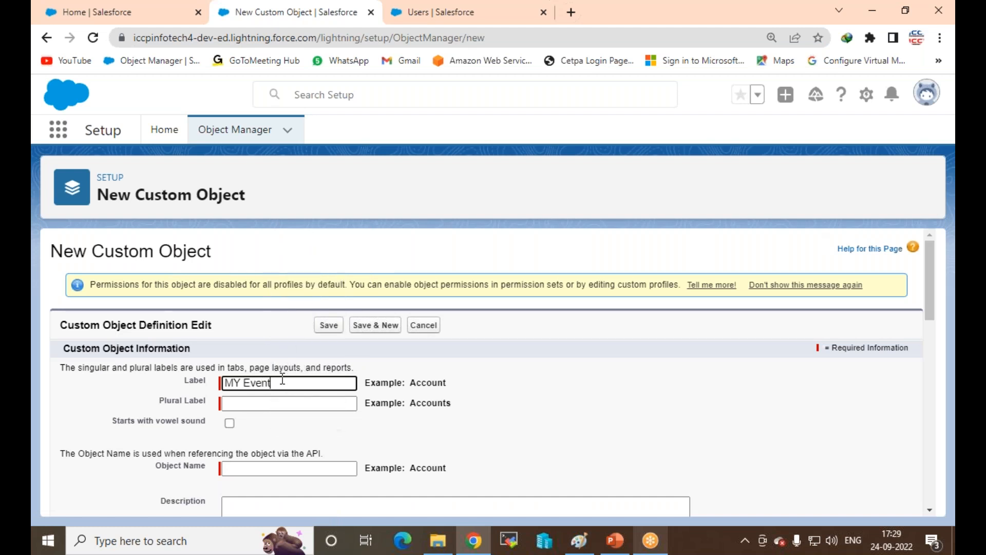
pyautogui.hotkey('ctrl', 'a')
pyautogui.hotkey('ctrl', 'c')
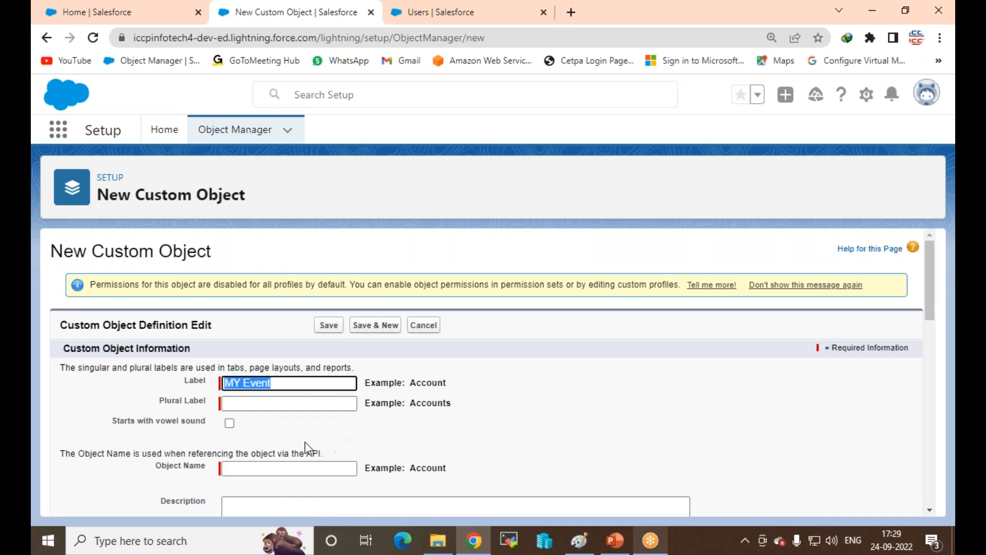
pyautogui.click(278, 401)
pyautogui.hotkey('ctrl', 'v')
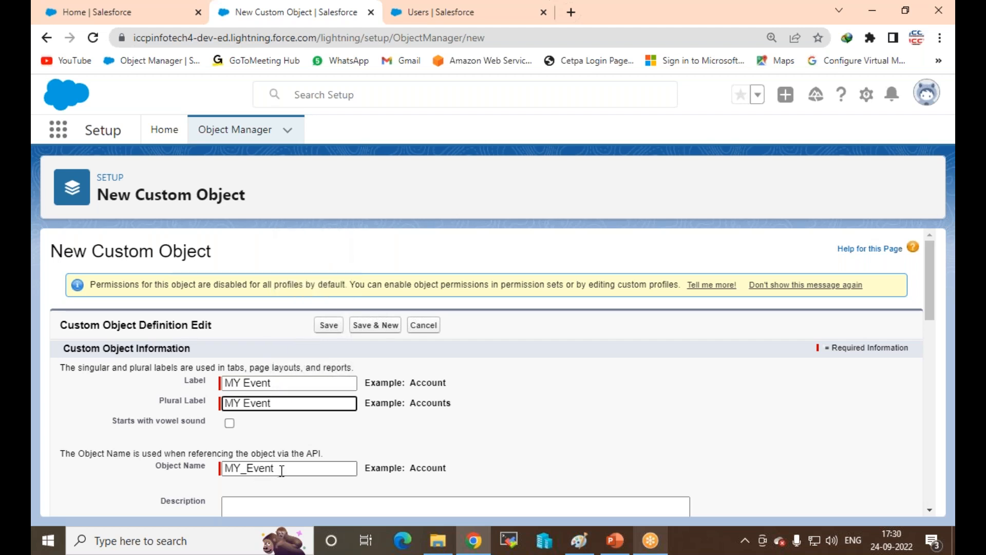
pyautogui.doubleClick(281, 471)
pyautogui.hotkey('ctrl', 'v')
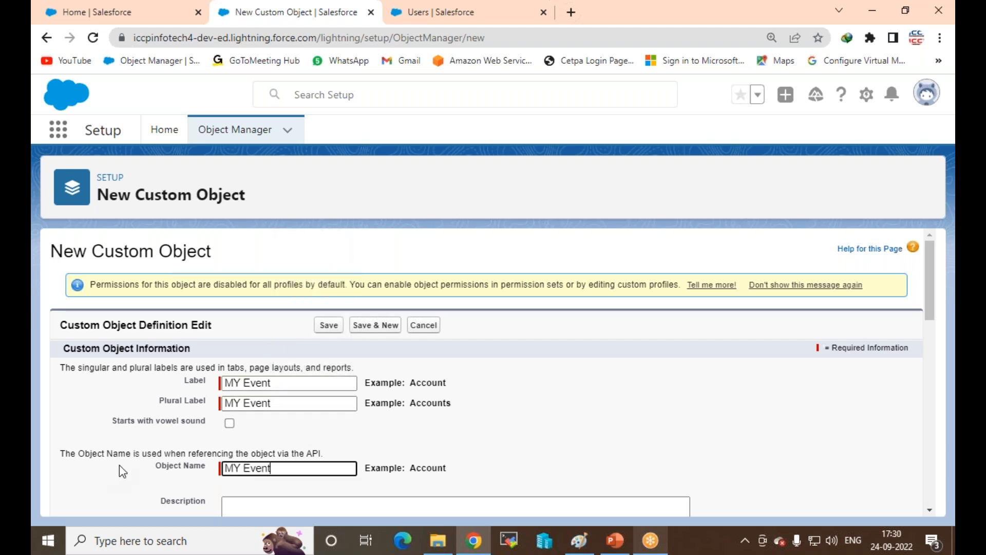
pyautogui.scroll(-3, 314, 439)
pyautogui.scroll(-4, 273, 360)
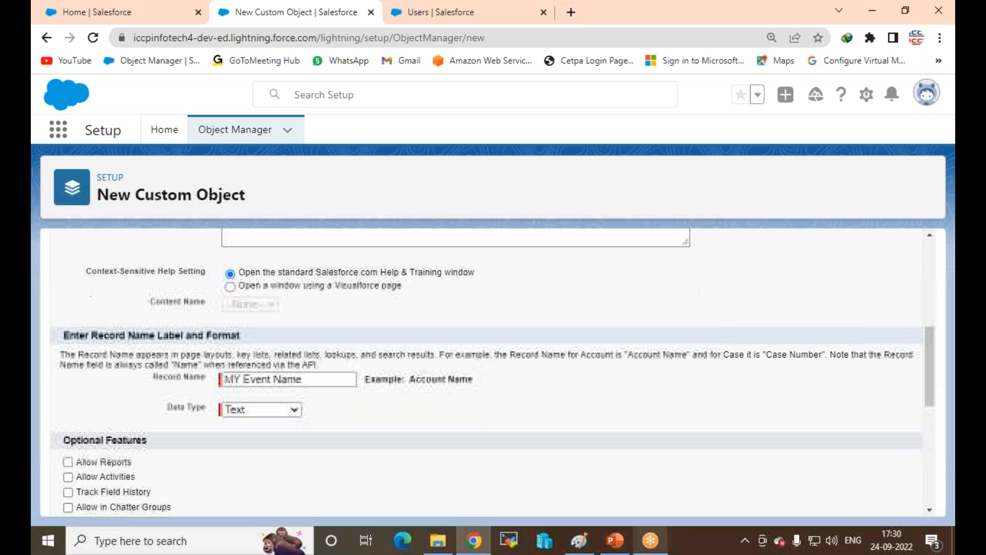
pyautogui.click(245, 331)
pyautogui.press('BackSpace')
pyautogui.press('BackSpace')
pyautogui.press('BackSpace')
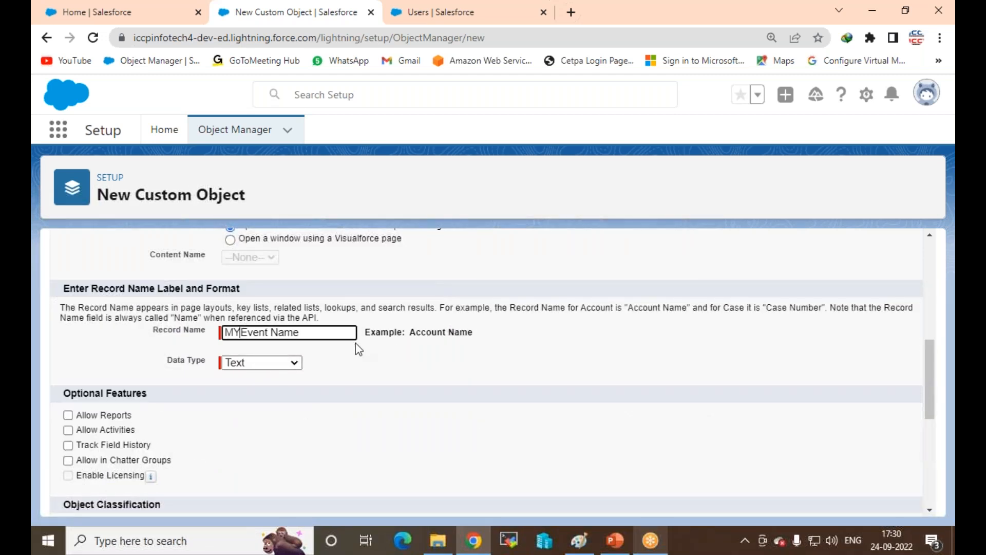
pyautogui.scroll(-10, 341, 306)
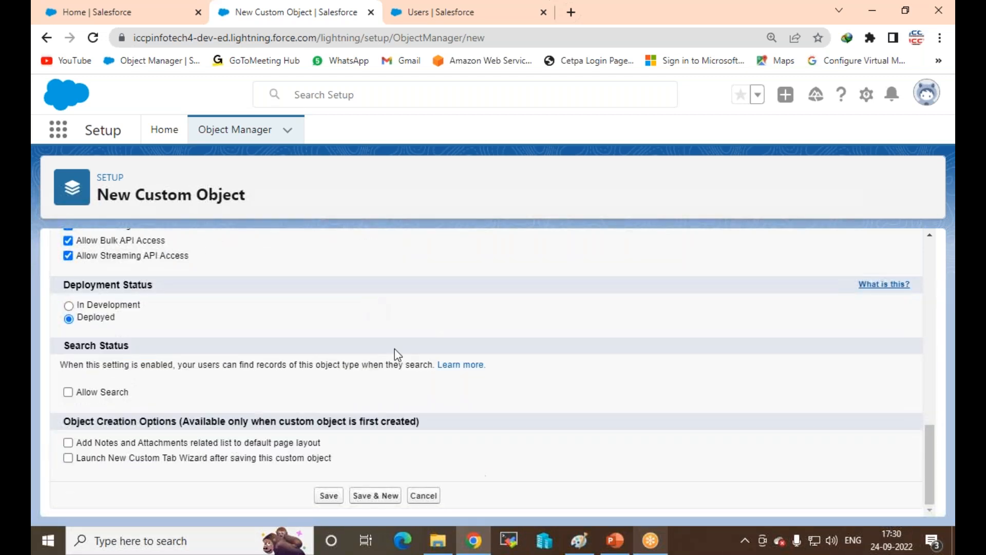
pyautogui.click(329, 496)
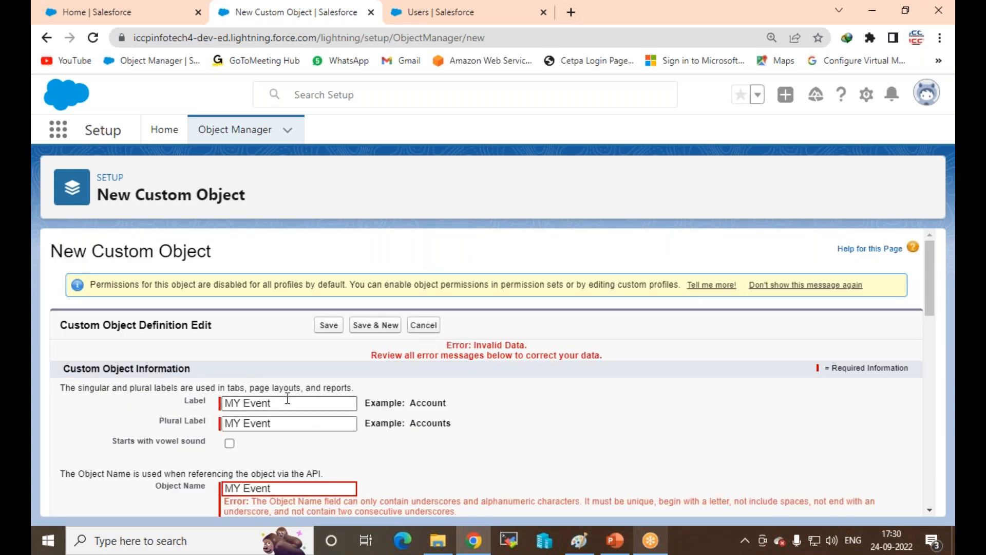
# Step: Correct the Object Name to MY_Event and save the custom object
pyautogui.moveTo(288, 403); pyautogui.dragTo(112, 422)
pyautogui.click(112, 422)
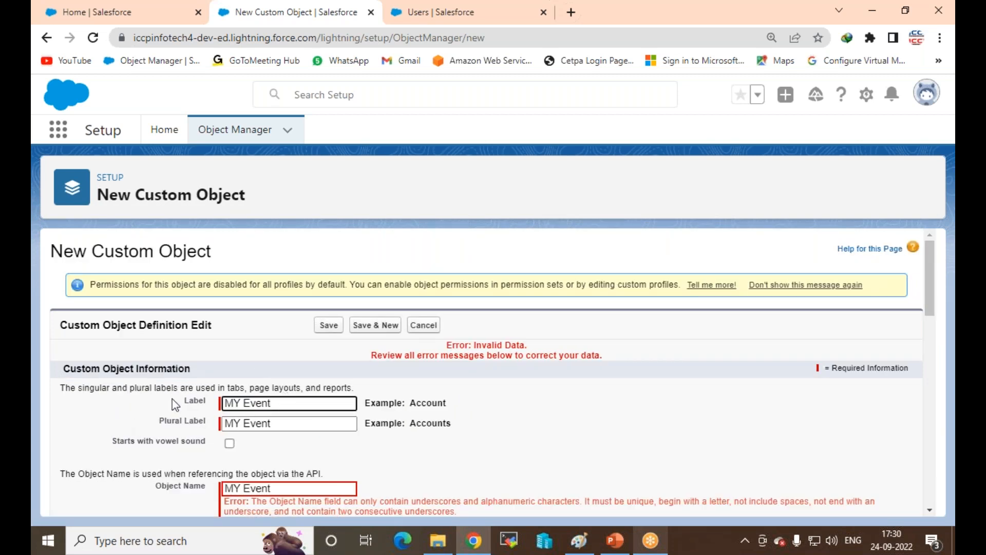
pyautogui.scroll(-1, 297, 440)
pyautogui.click(311, 417)
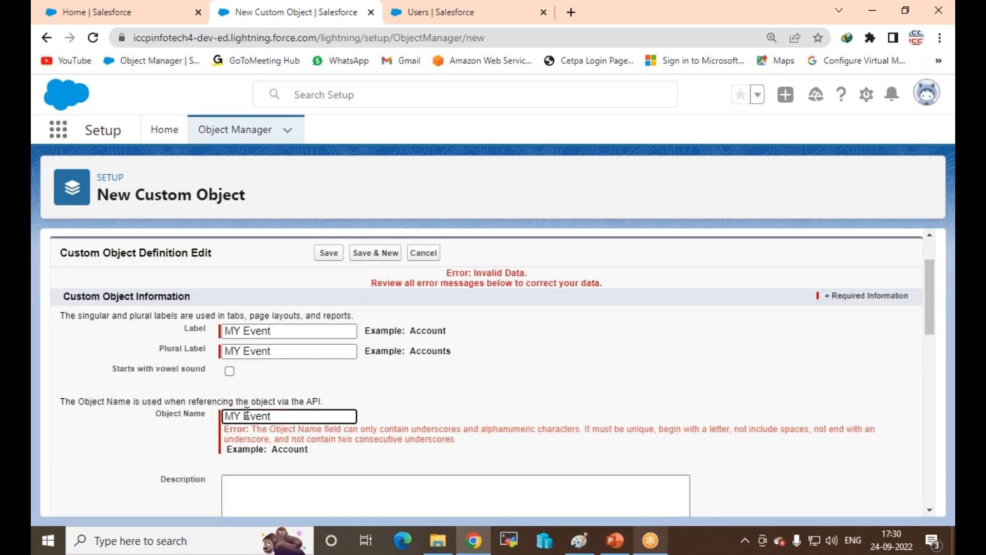
pyautogui.press('BackSpace')
pyautogui.write('_')
pyautogui.click(518, 430)
pyautogui.scroll(-15, 518, 430)
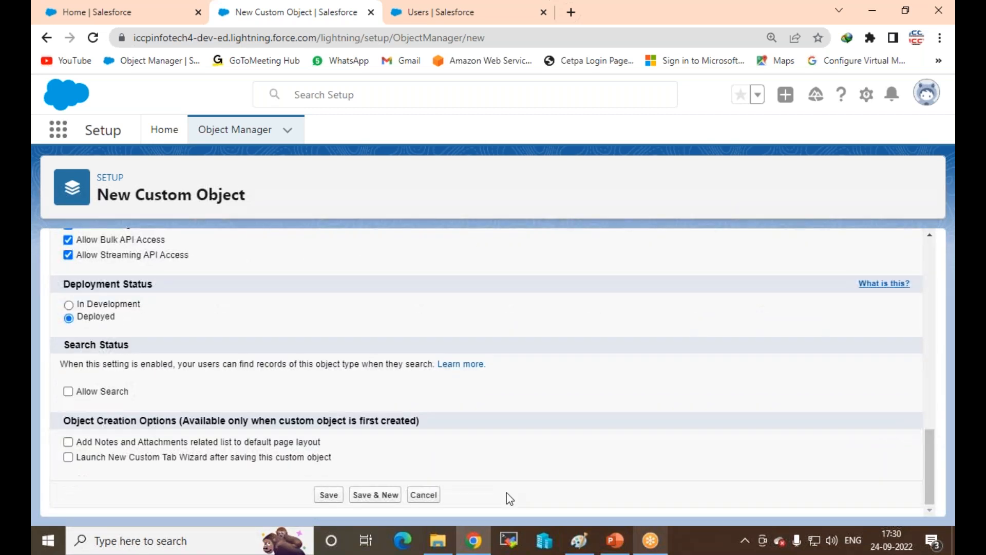
pyautogui.click(331, 495)
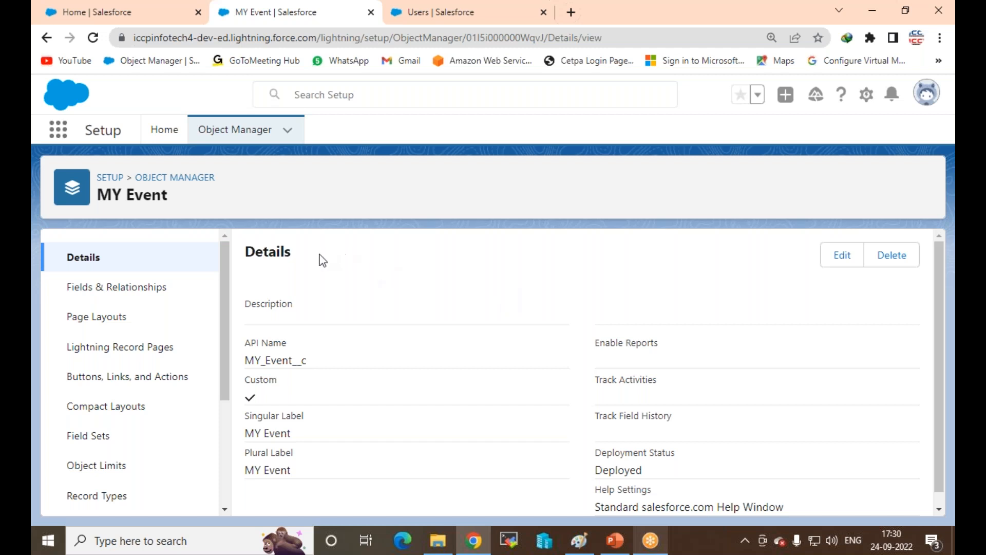
# Step: Select the API Name MY_Event__c on the new object's Details page
pyautogui.scroll(-1, 309, 308)
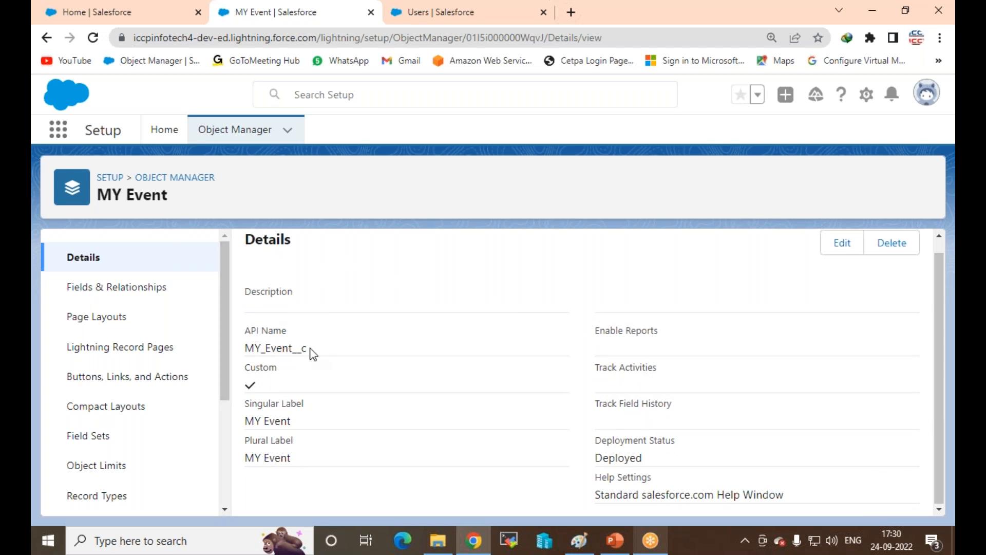
pyautogui.moveTo(310, 351); pyautogui.dragTo(252, 347)
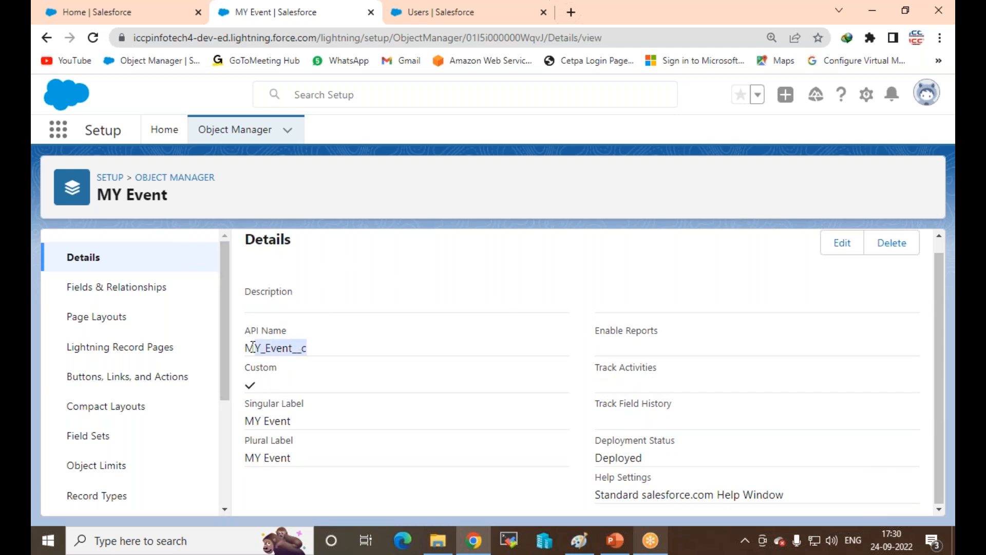
pyautogui.moveTo(256, 346); pyautogui.dragTo(235, 352)
pyautogui.click(576, 546)
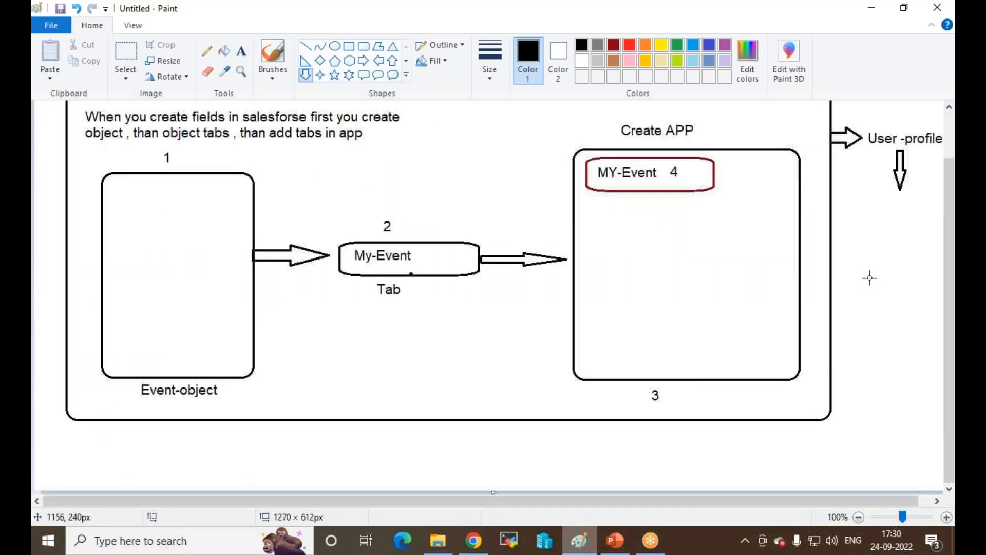
# Step: Extend the Paint canvas downward to make room below the diagram
pyautogui.scroll(1, 870, 278)
pyautogui.scroll(-1, 870, 278)
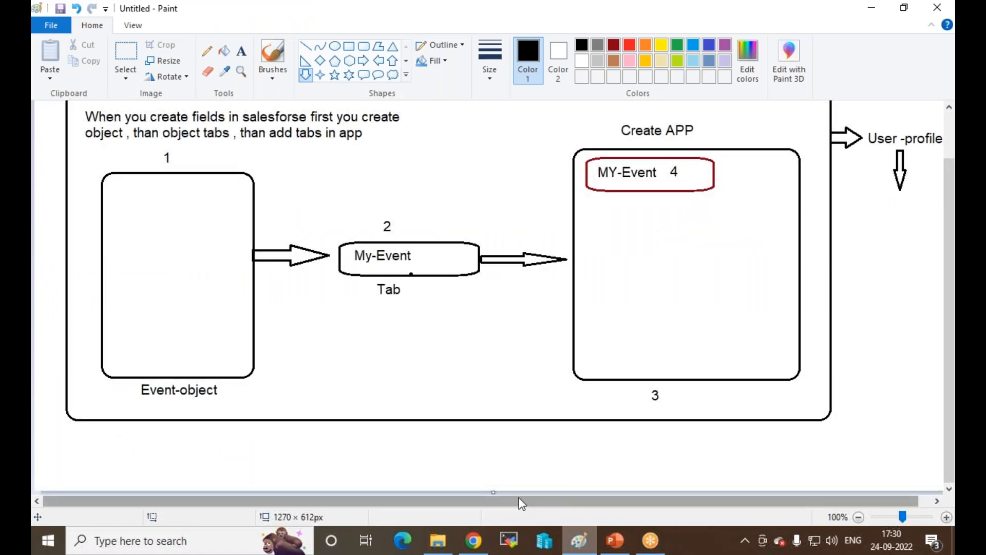
pyautogui.moveTo(494, 492); pyautogui.dragTo(496, 540)
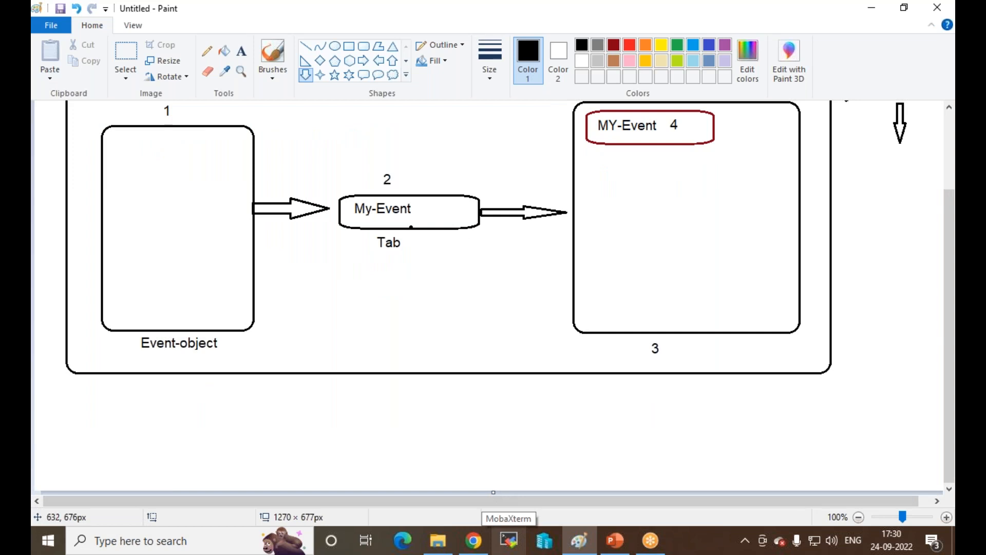
pyautogui.moveTo(494, 492); pyautogui.dragTo(494, 510)
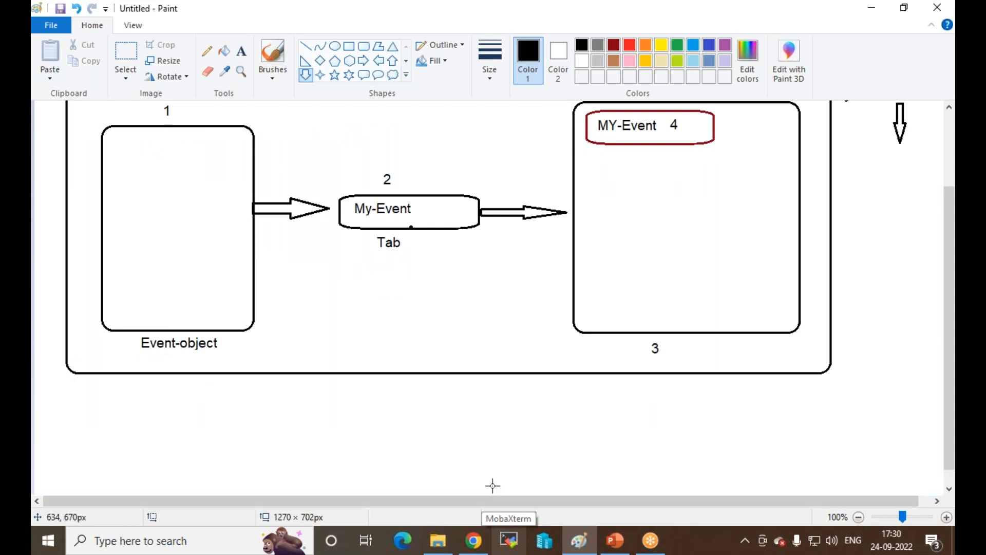
pyautogui.scroll(-1, 492, 484)
# Step: Write a text note reading 'Standard' and 'Custom C' under the diagram
pyautogui.click(239, 55)
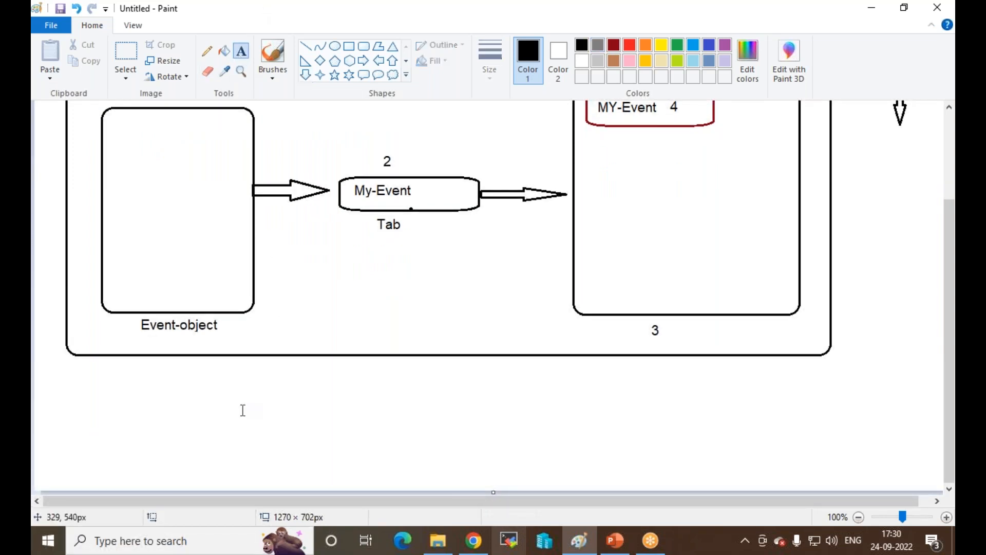
pyautogui.click(230, 382)
pyautogui.write('Standard')
pyautogui.press('Return')
pyautogui.press('Return')
pyautogui.write('Custom')
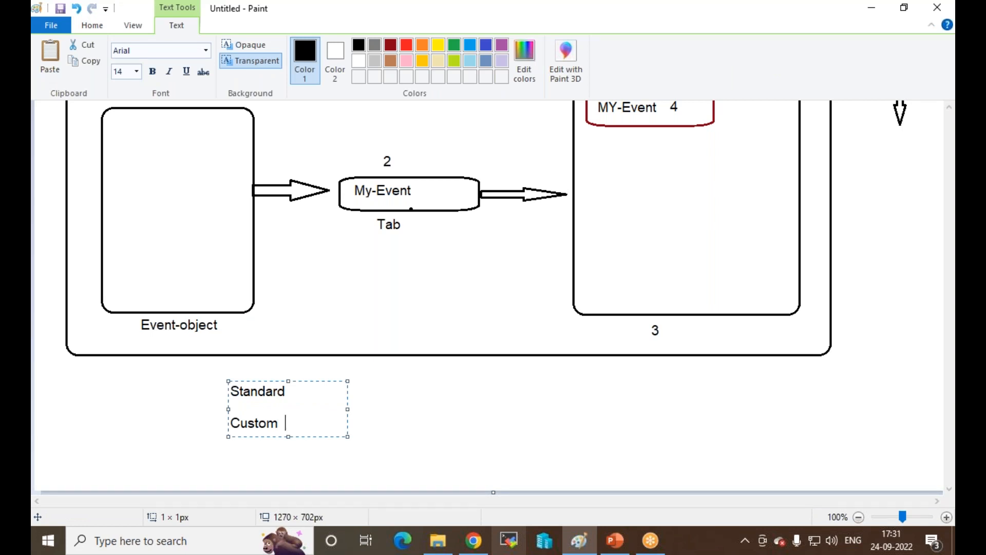
pyautogui.write('  C')
pyautogui.moveTo(300, 423); pyautogui.dragTo(229, 418)
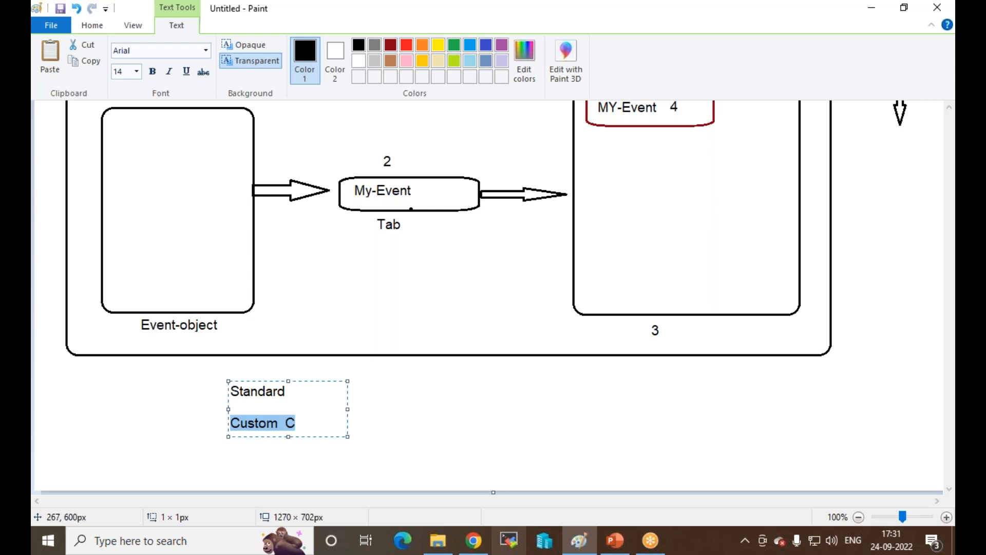
pyautogui.click(474, 540)
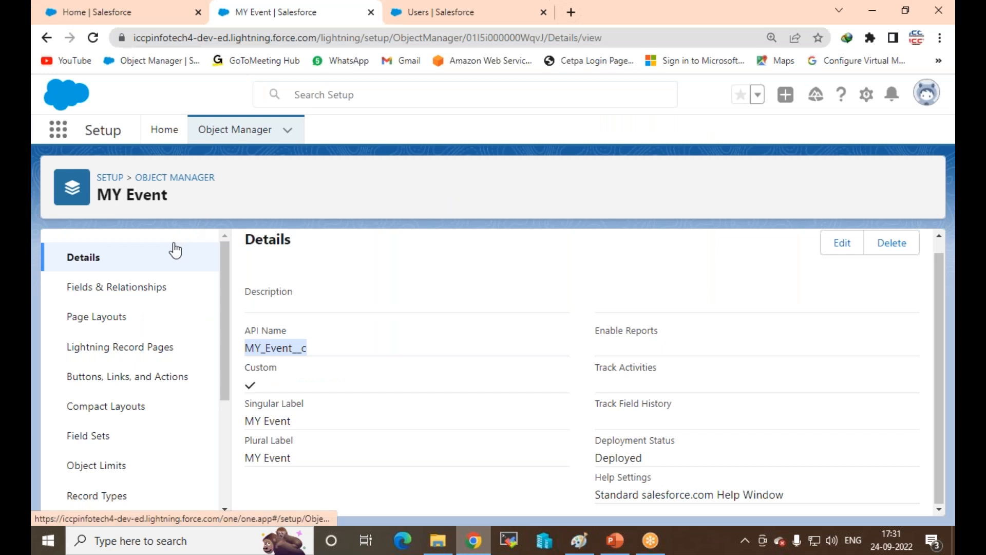
pyautogui.click(185, 178)
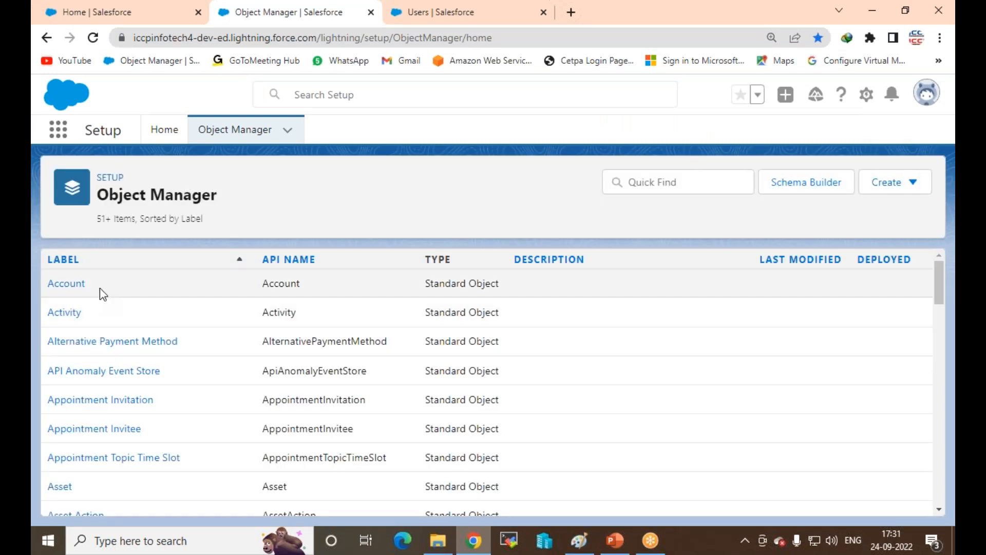
pyautogui.scroll(-9, 713, 320)
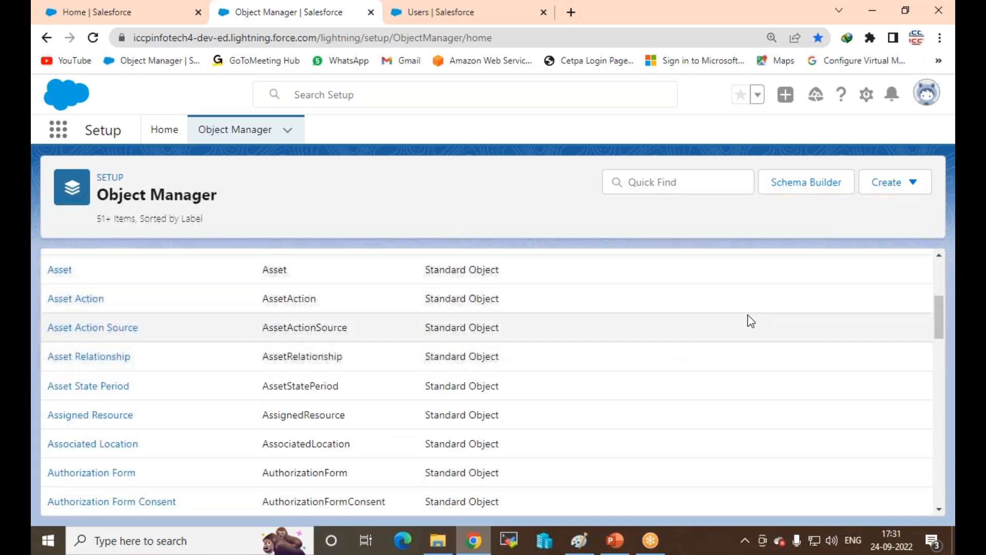
pyautogui.scroll(-12, 698, 355)
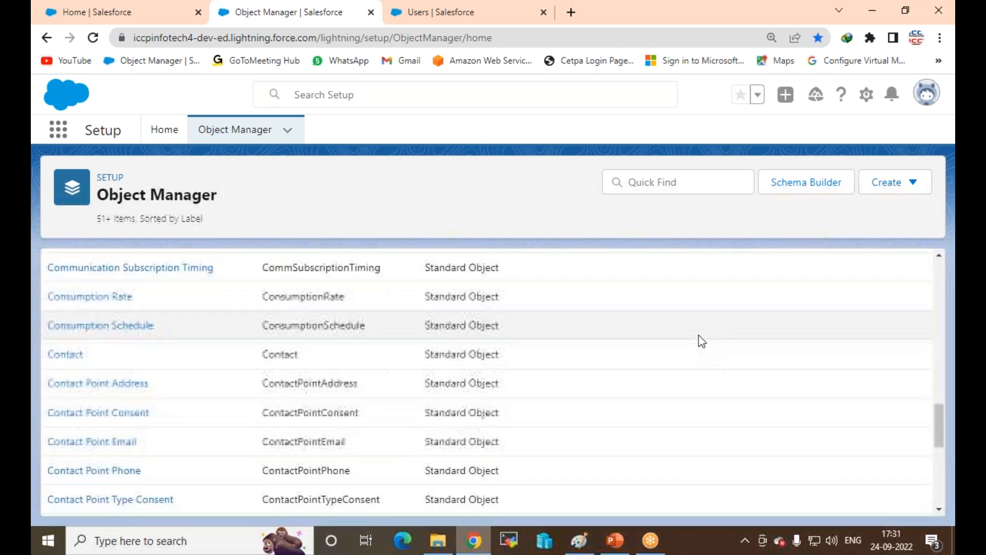
pyautogui.click(678, 181)
pyautogui.write('even')
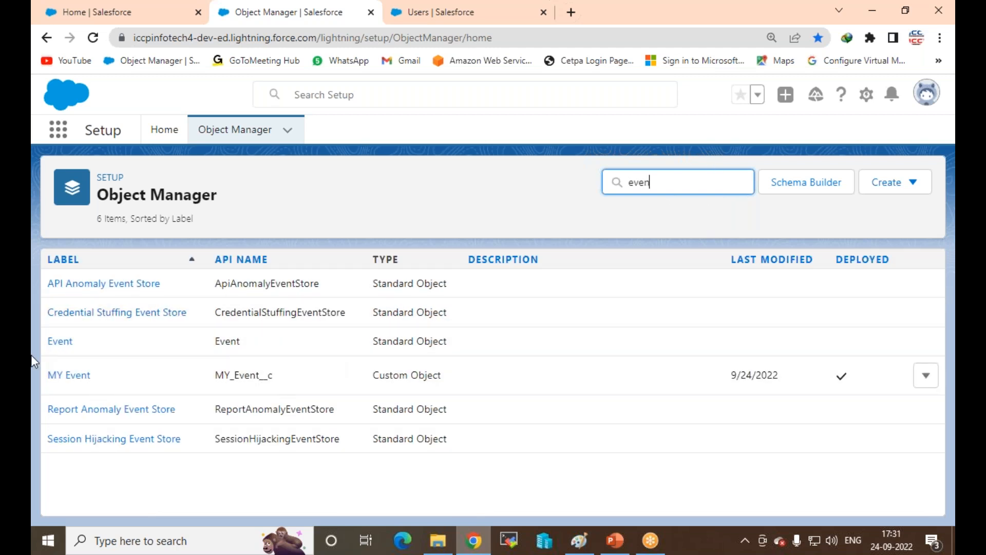
pyautogui.click(828, 340)
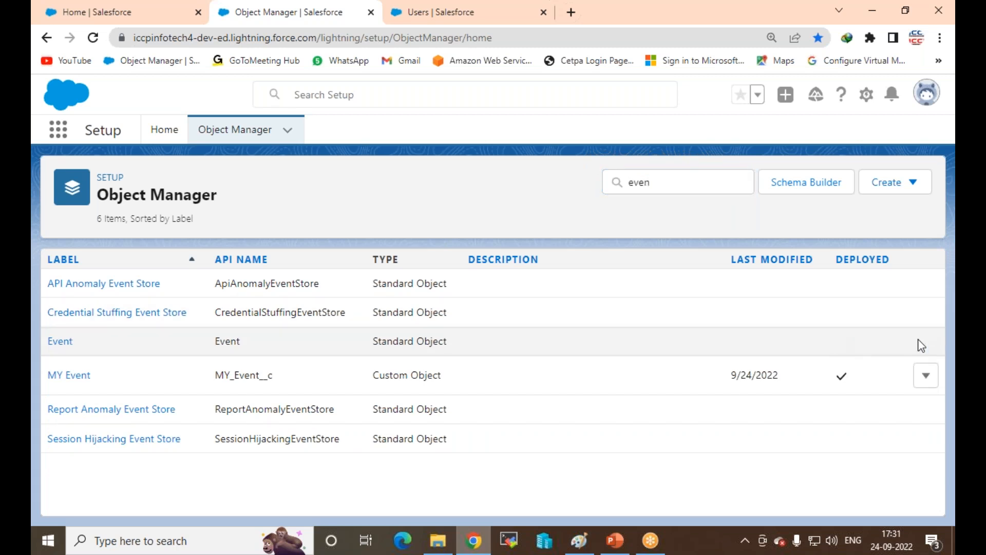
pyautogui.click(925, 376)
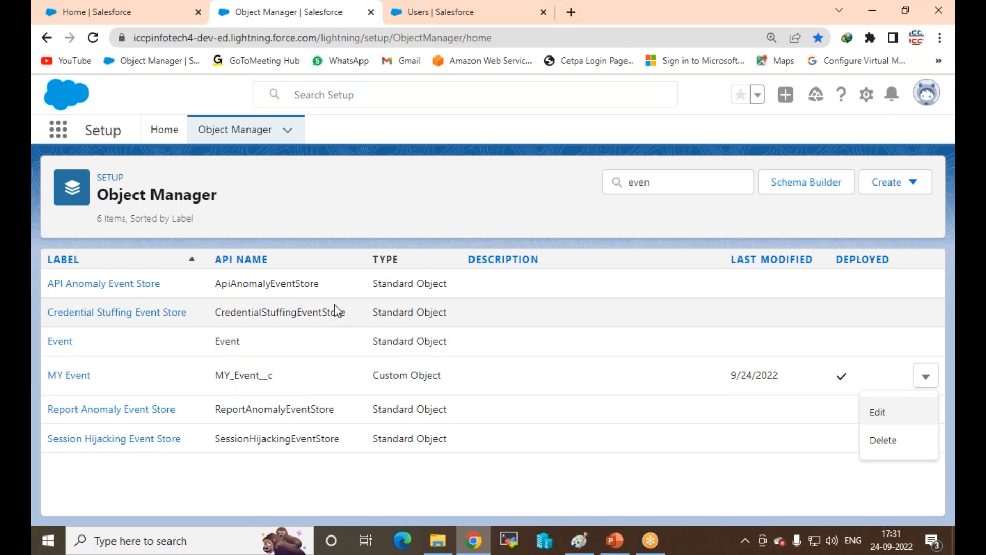
pyautogui.click(660, 13)
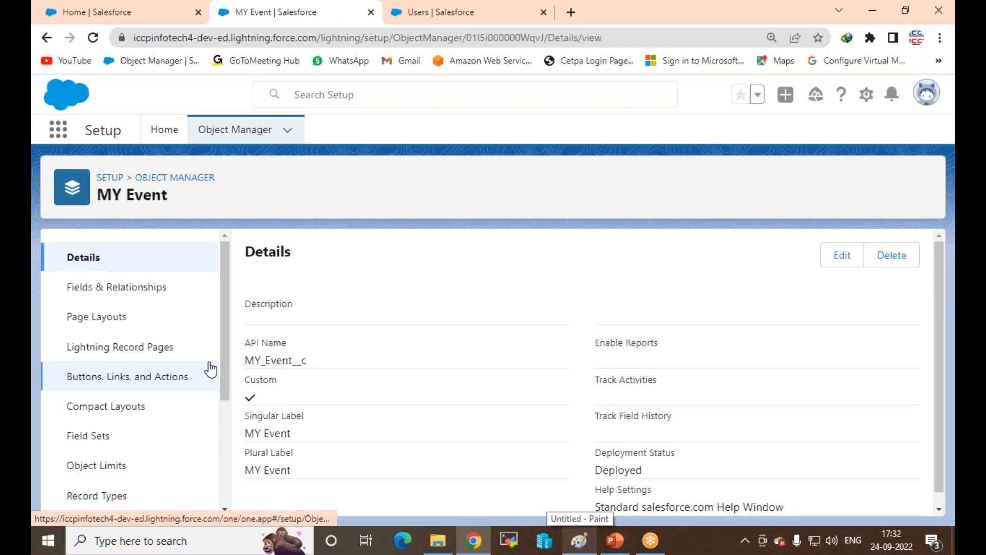
# Step: Review MY Event's four fields, including Event Name's actions, then return to the Object Manager list
pyautogui.click(75, 293)
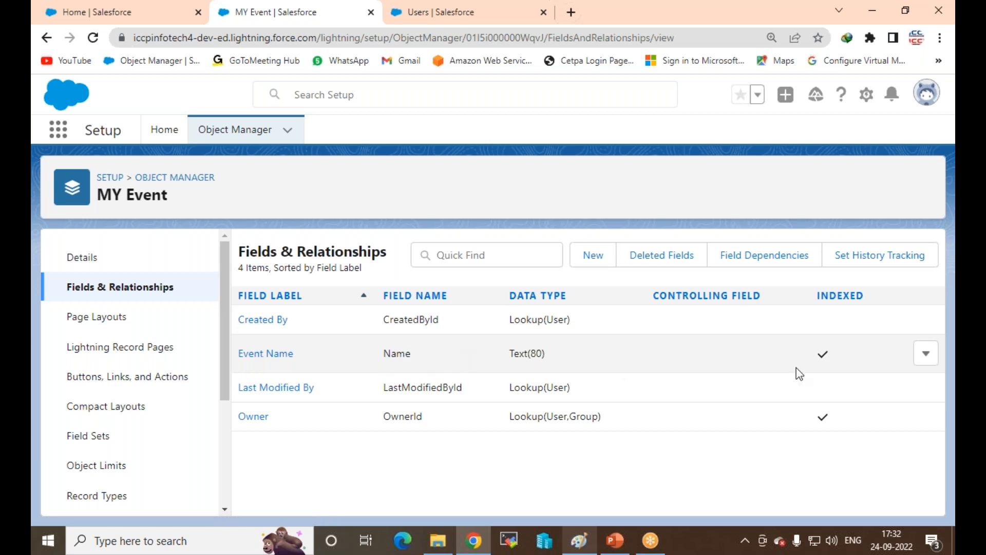
pyautogui.click(922, 360)
pyautogui.click(445, 354)
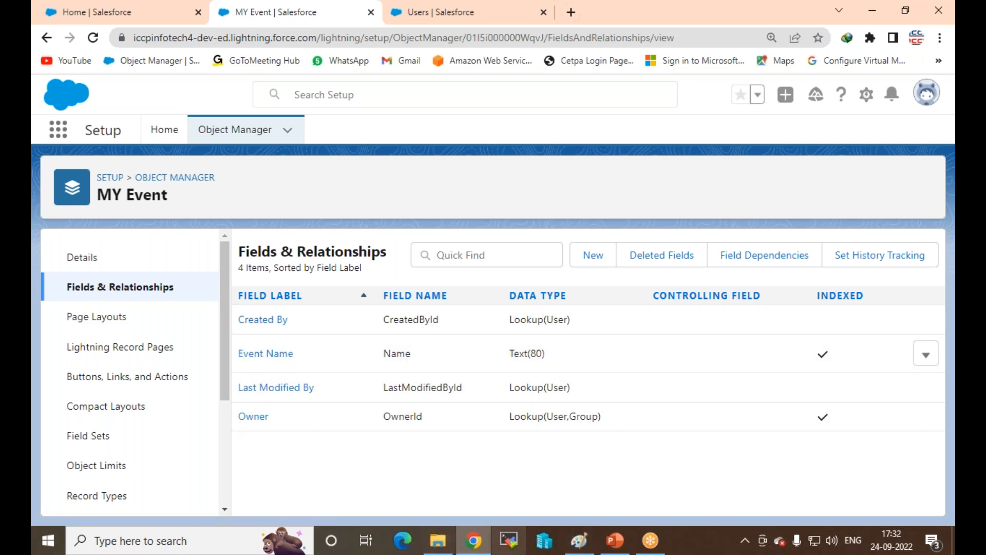
pyautogui.click(149, 179)
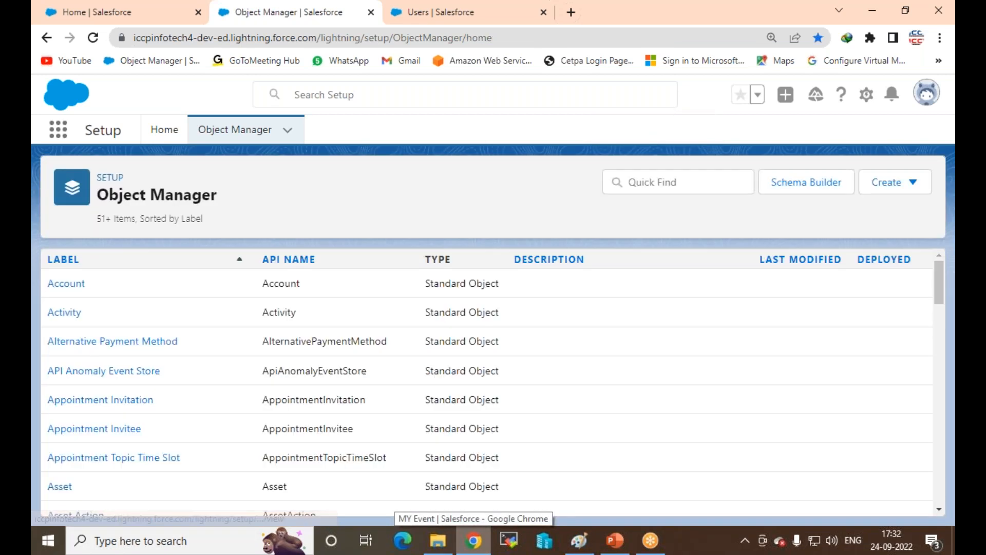
pyautogui.click(579, 540)
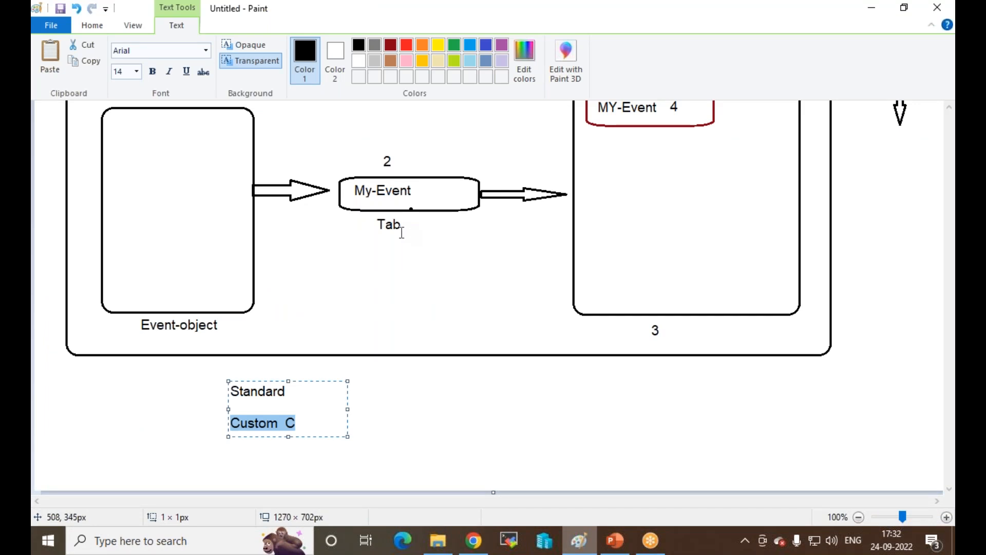
pyautogui.click(474, 547)
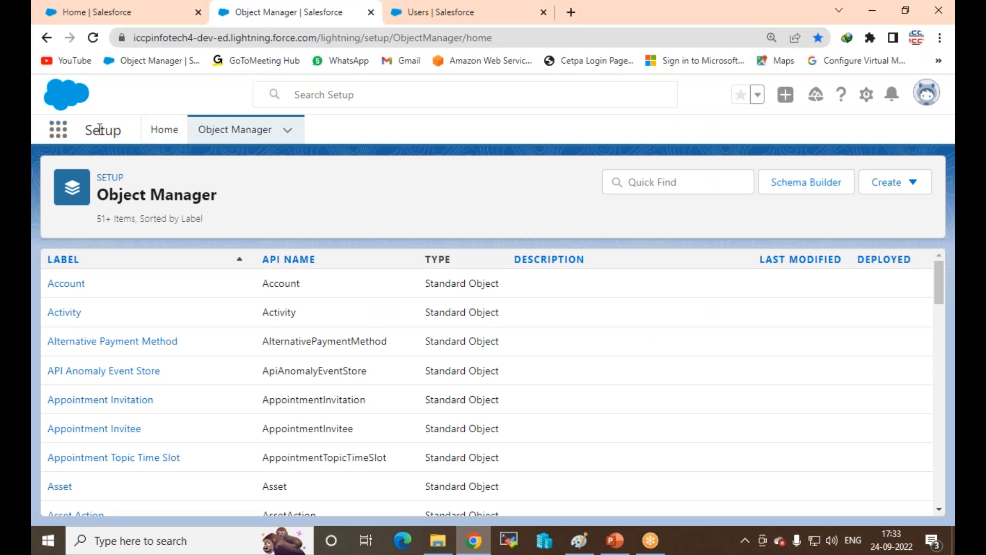
# Step: Open Tabs through the Setup Quick Find and delete the Employee custom object tab
pyautogui.click(110, 179)
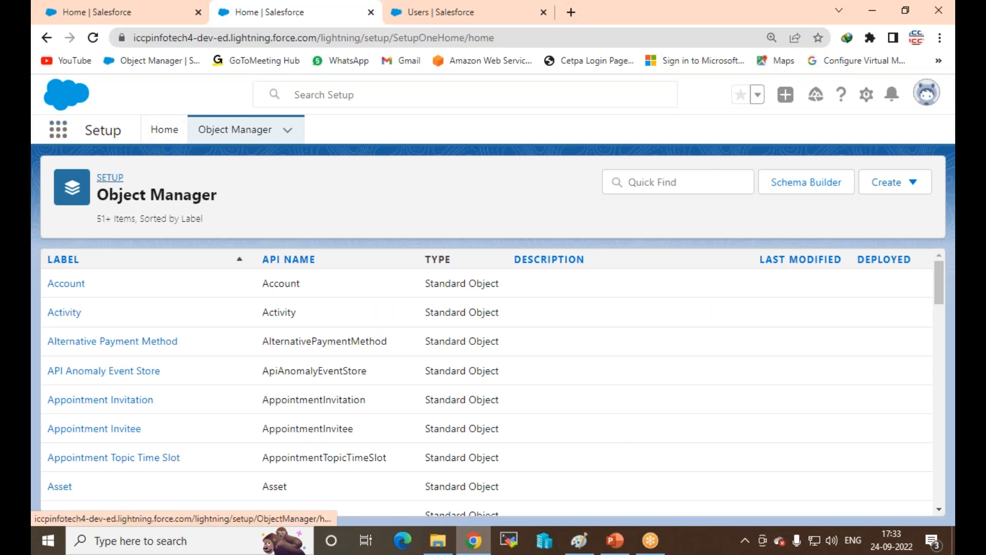
pyautogui.click(114, 173)
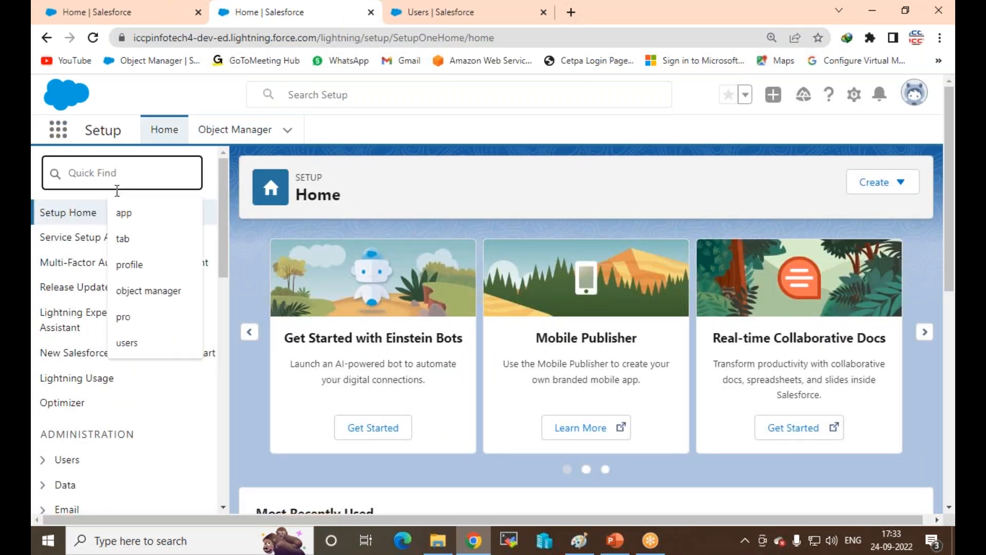
pyautogui.click(129, 237)
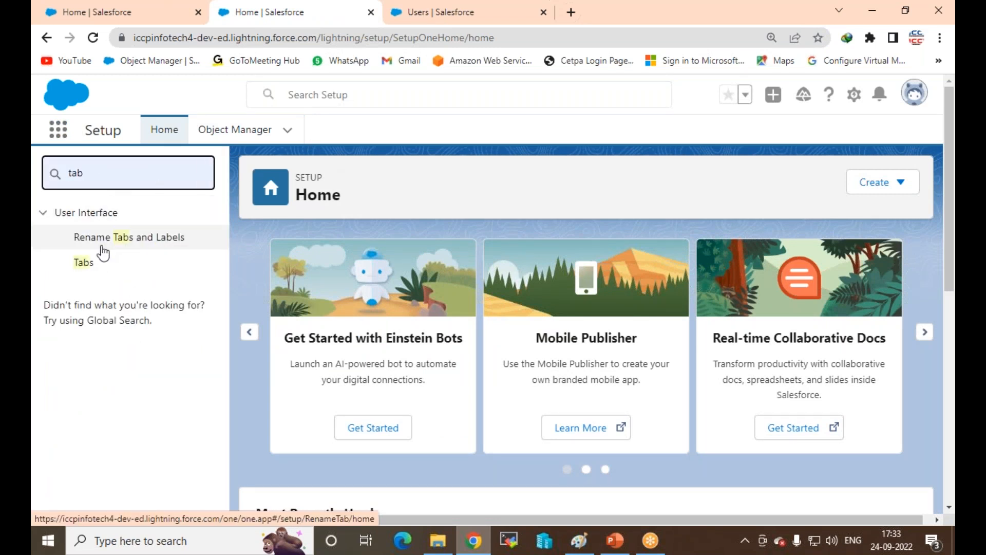
pyautogui.click(88, 262)
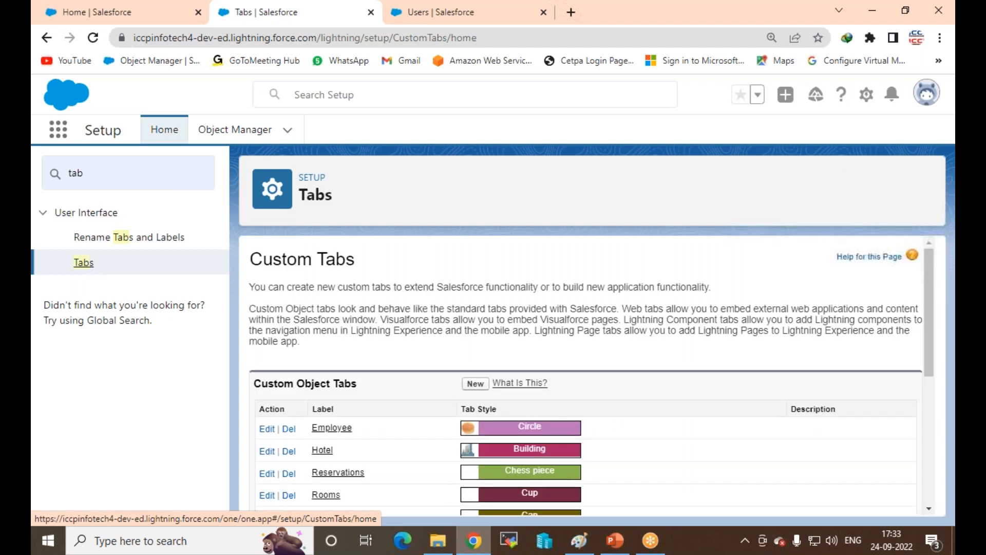
pyautogui.scroll(-3, 535, 302)
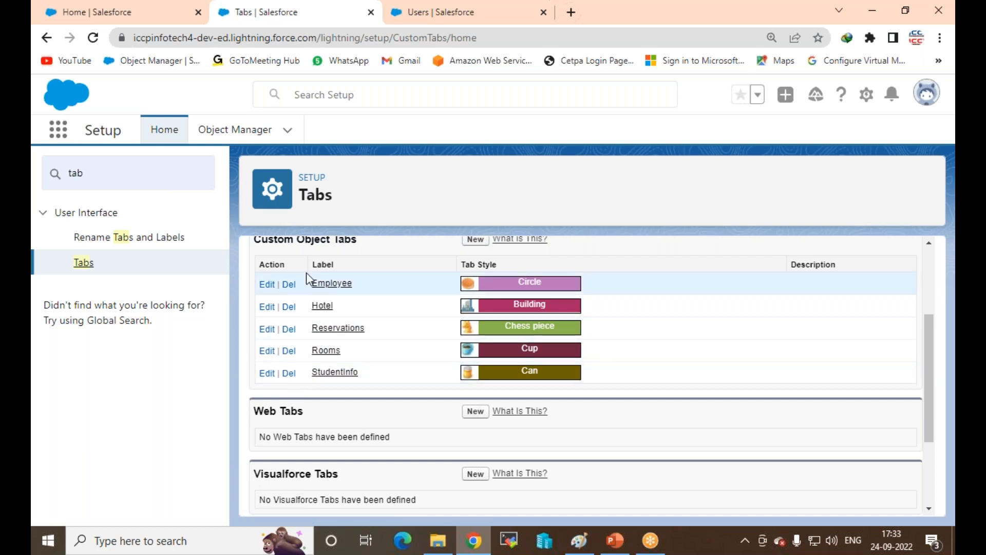
pyautogui.click(288, 284)
pyautogui.click(565, 120)
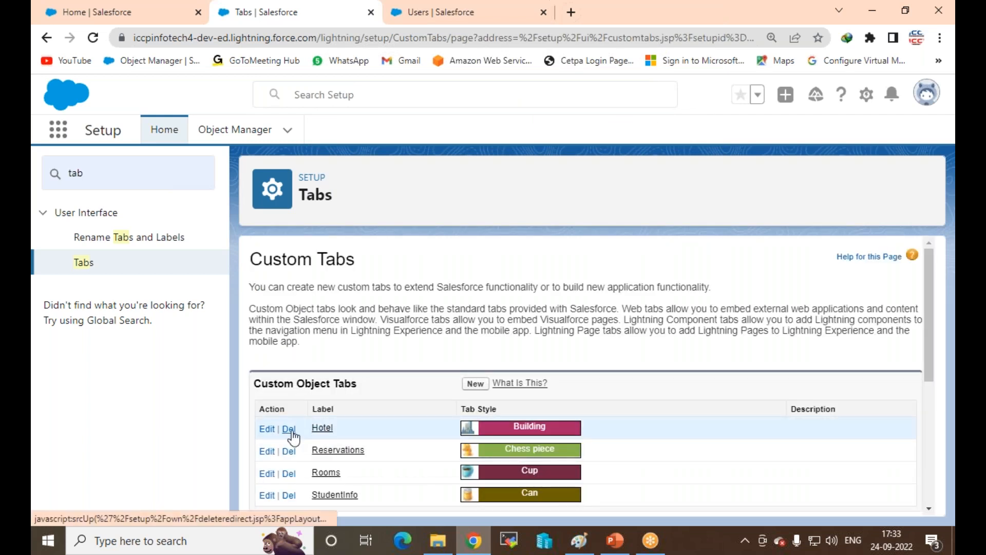
# Step: Delete the Hotel, Reservations, Rooms and StudentInfo custom object tabs, confirming each
pyautogui.click(289, 429)
pyautogui.click(559, 120)
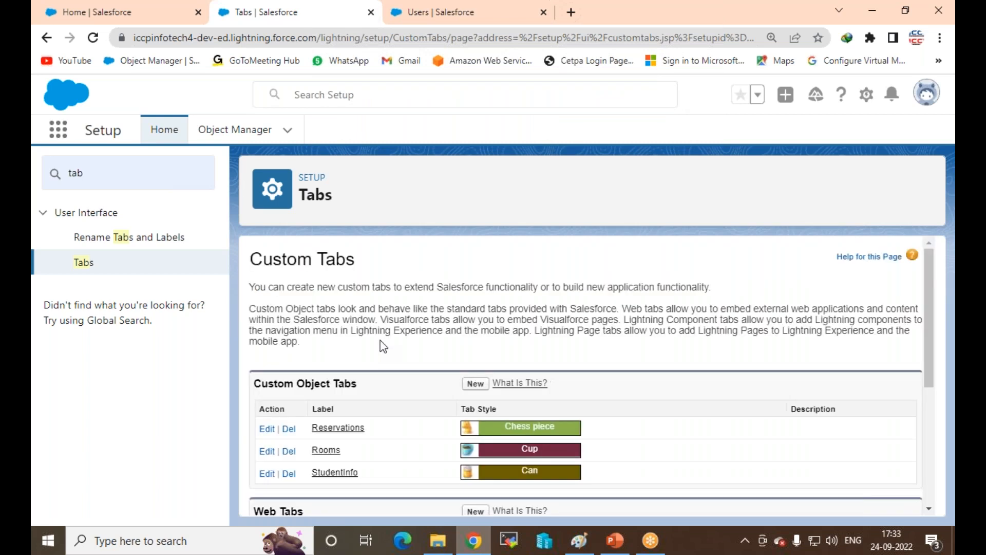
pyautogui.click(289, 429)
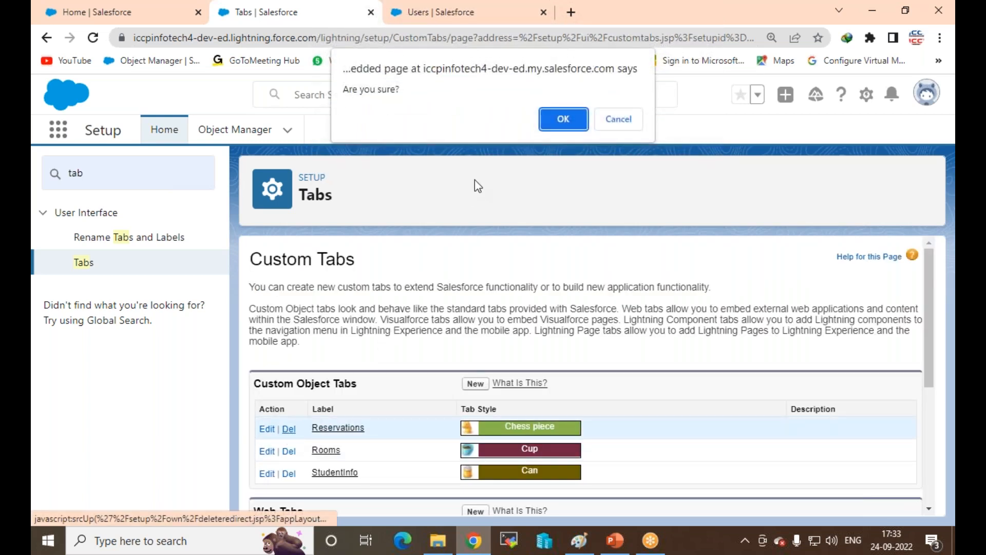
pyautogui.click(563, 119)
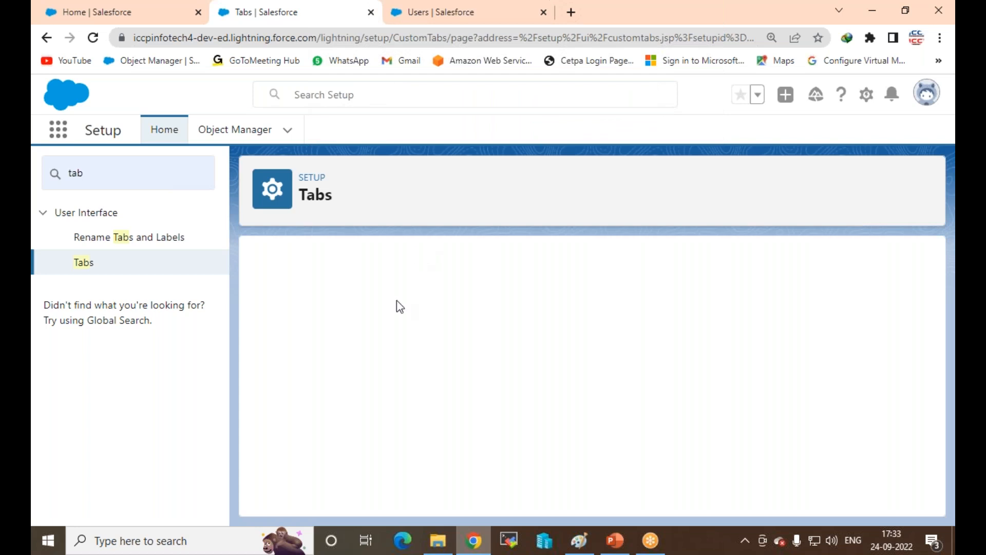
pyautogui.click(288, 429)
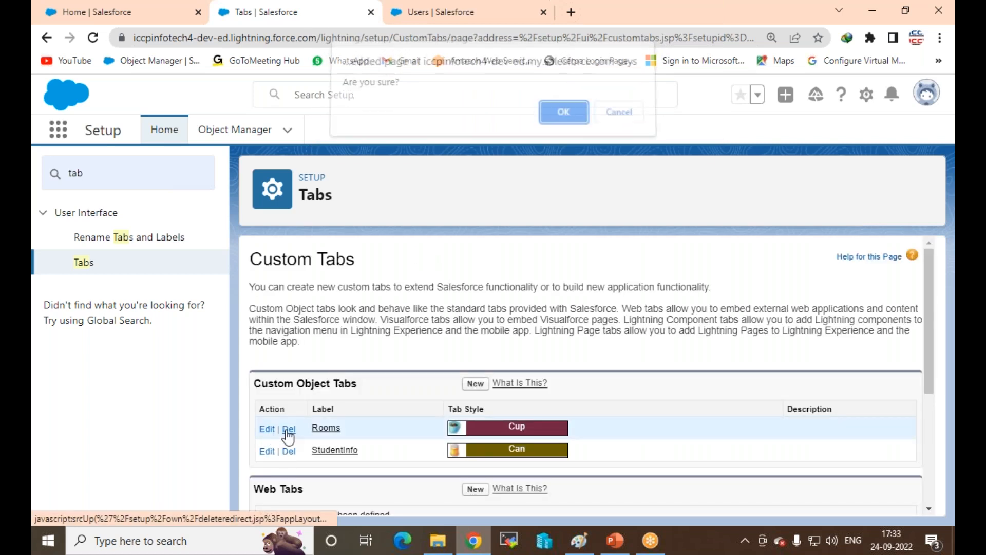
pyautogui.click(557, 116)
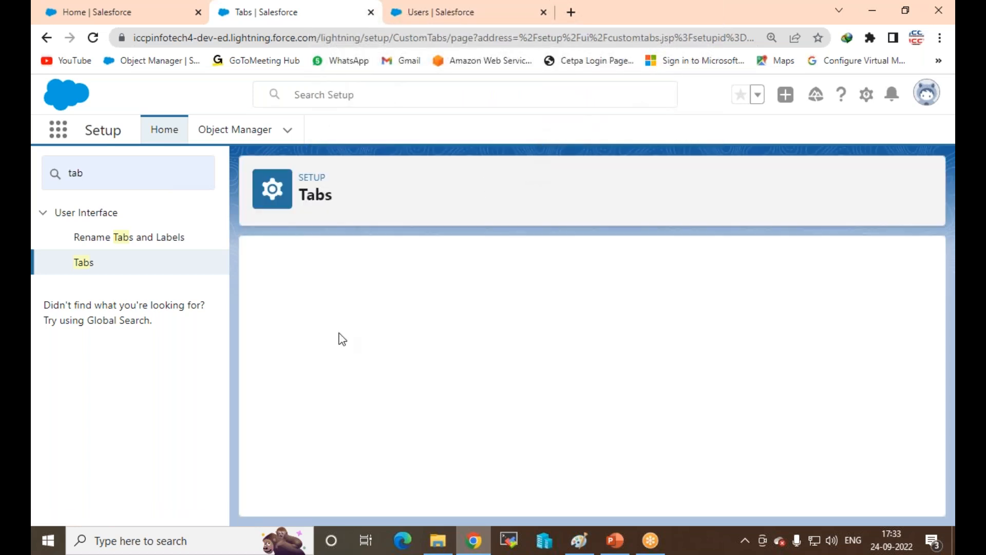
pyautogui.click(290, 434)
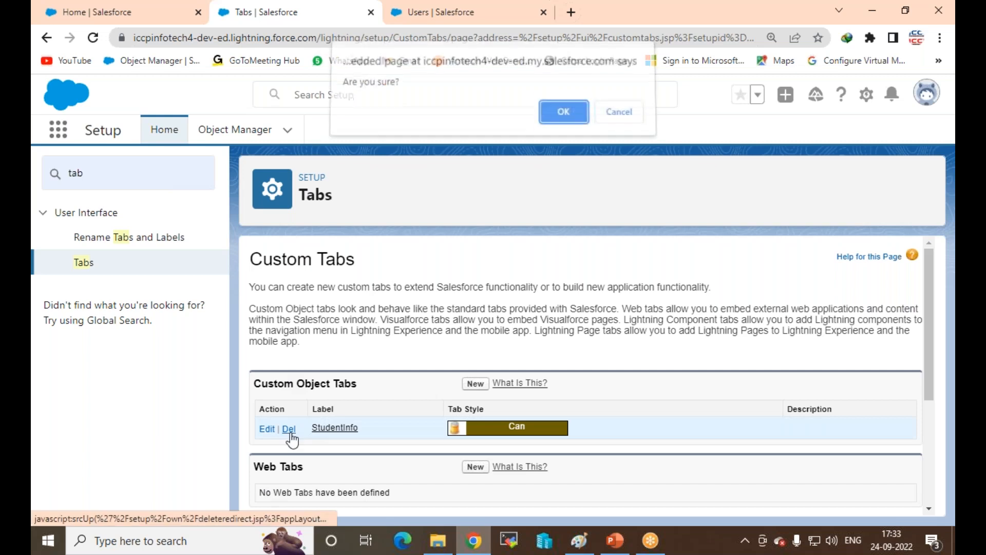
pyautogui.click(551, 123)
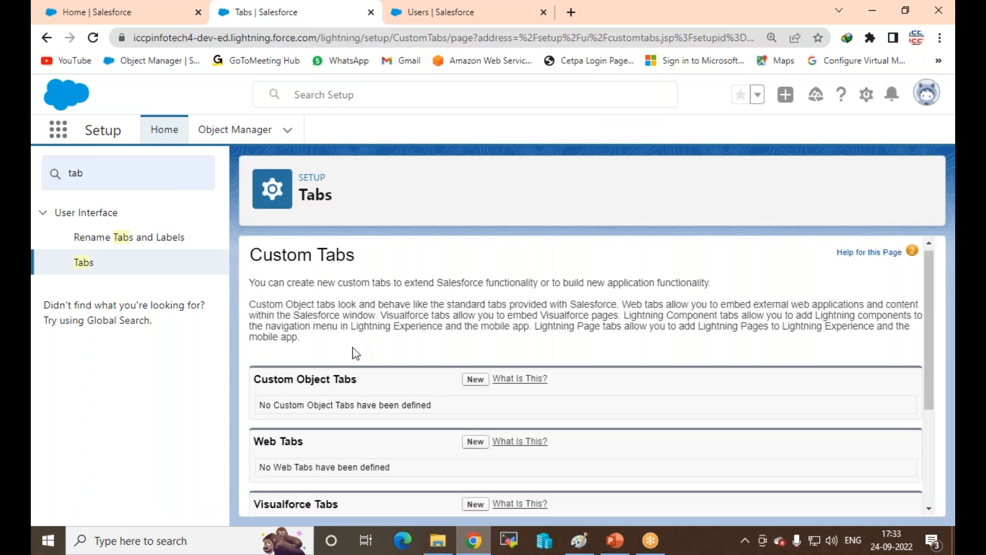
pyautogui.scroll(-3, 497, 286)
pyautogui.scroll(1, 504, 285)
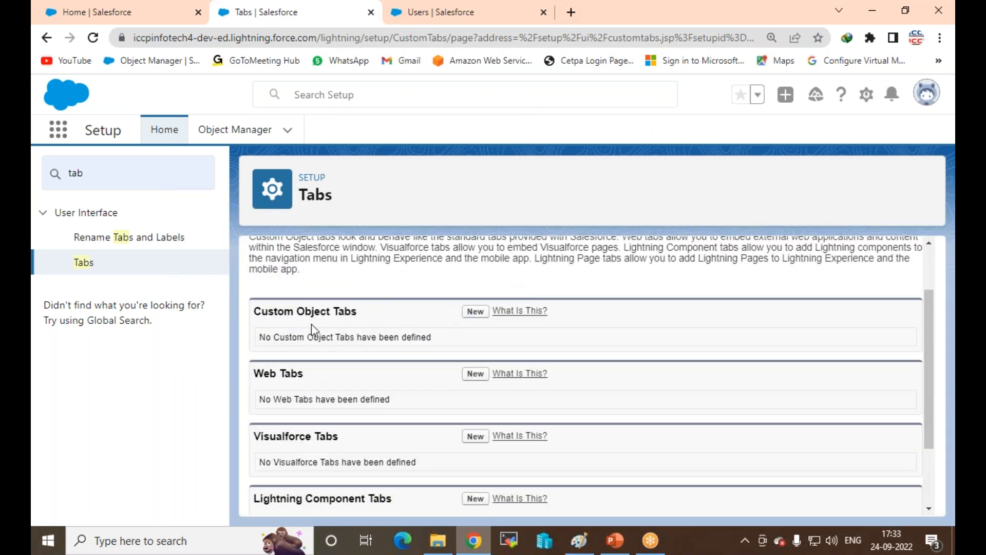
# Step: Start a new custom object tab for MY Event with the Can tab style
pyautogui.click(472, 312)
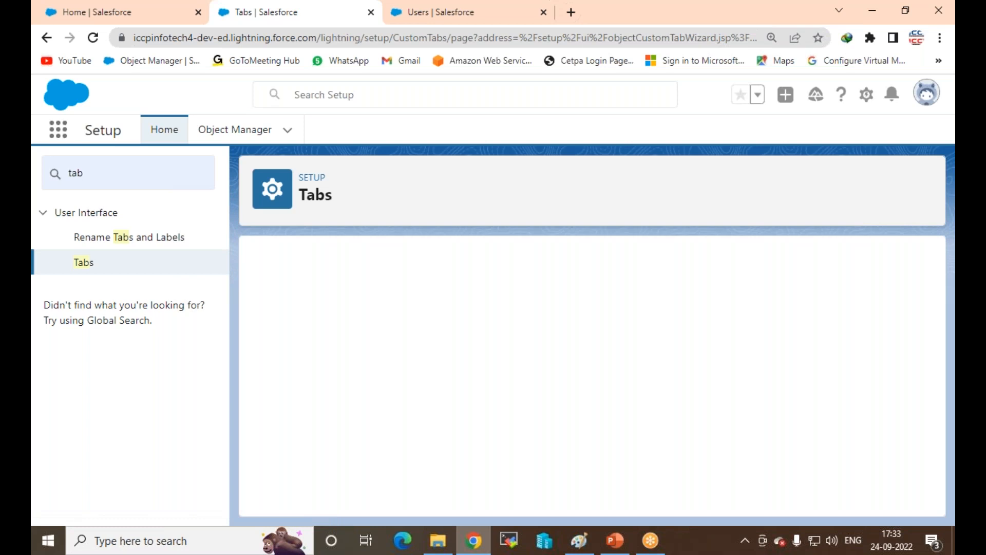
pyautogui.scroll(-3, 433, 368)
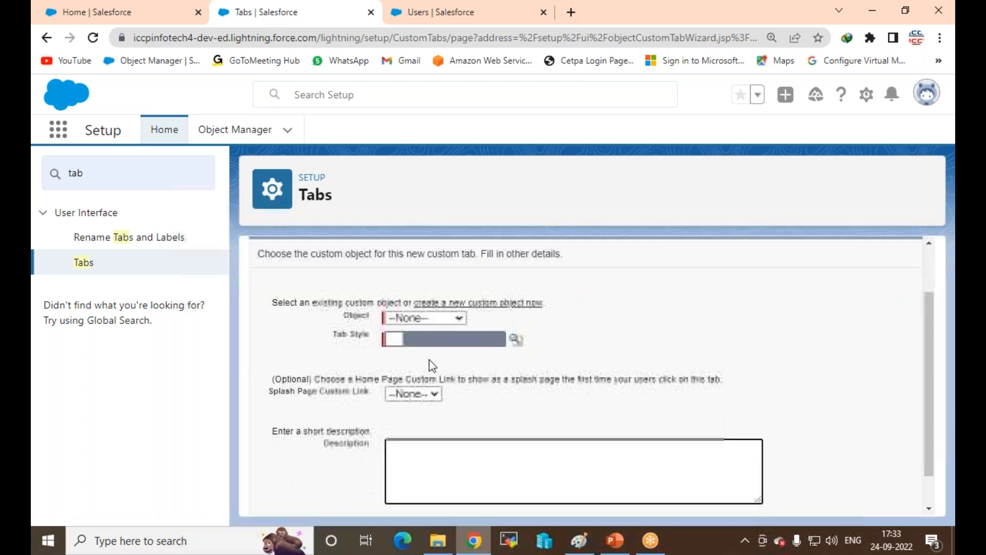
pyautogui.click(445, 309)
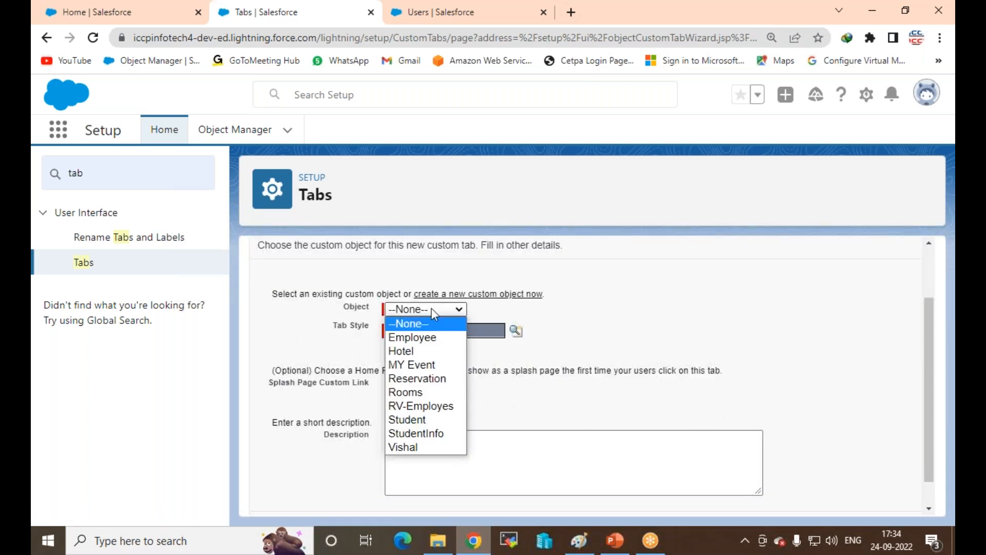
pyautogui.click(427, 365)
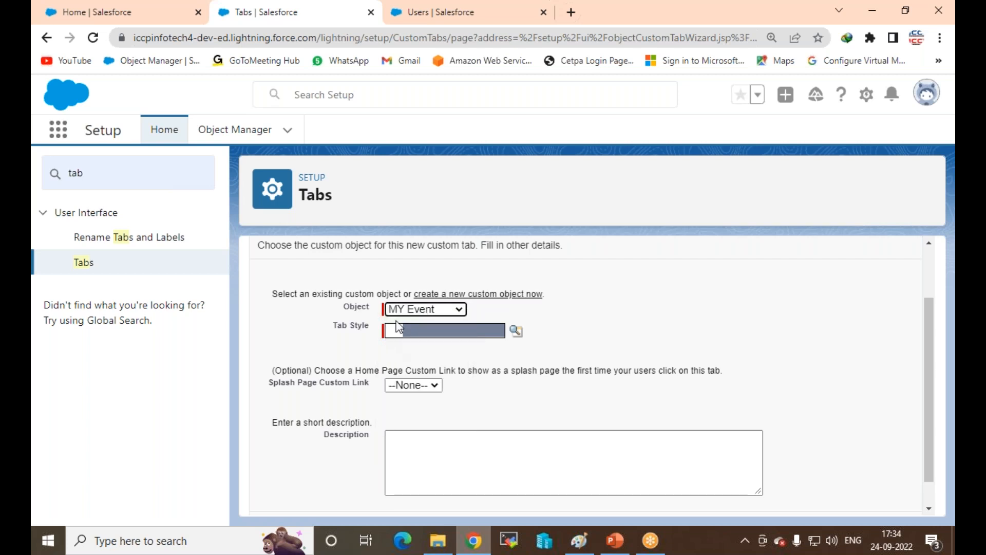
pyautogui.click(515, 331)
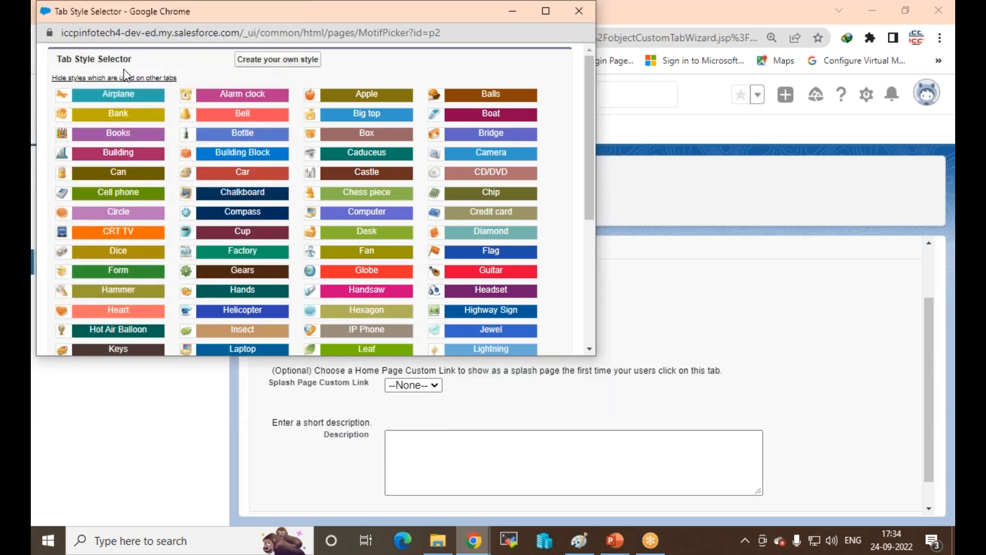
pyautogui.click(121, 172)
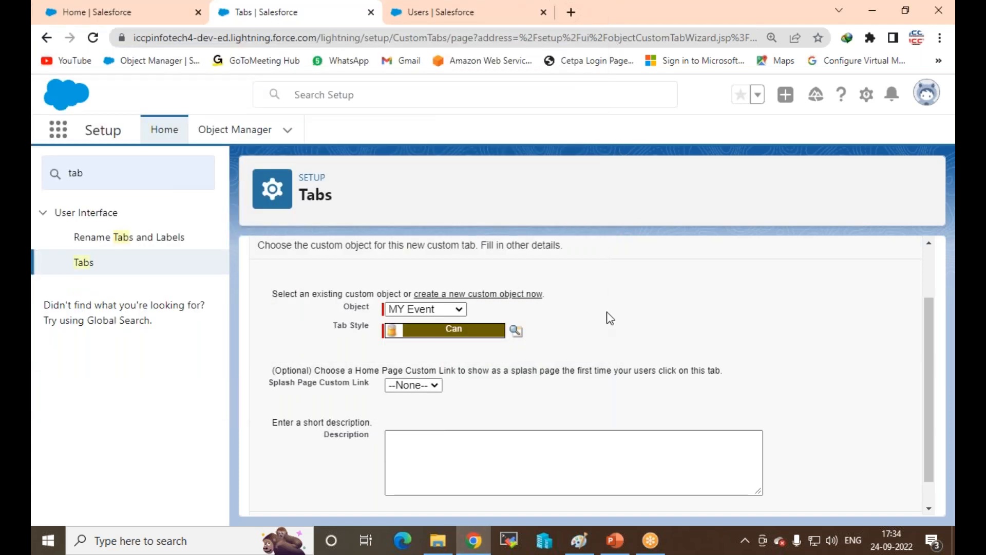
pyautogui.scroll(-1, 608, 317)
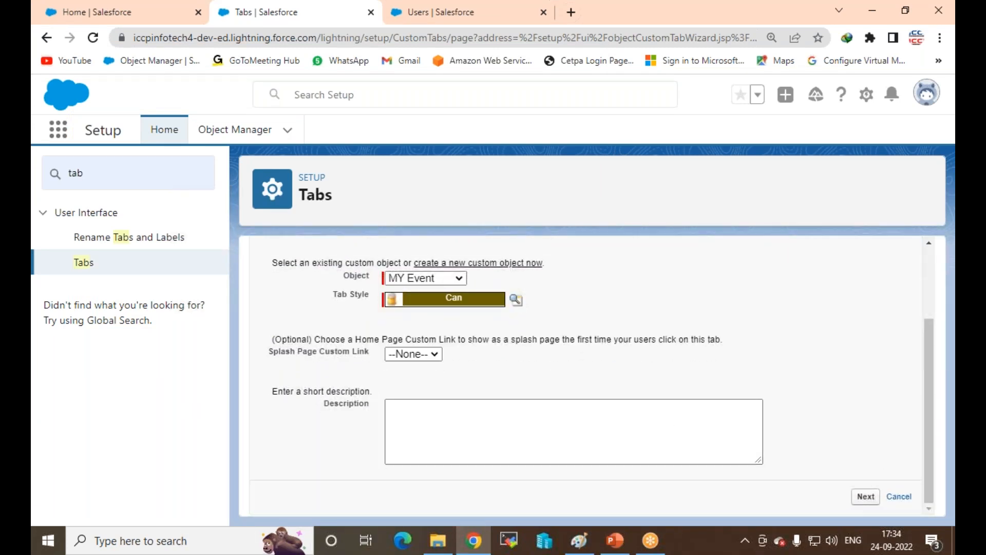
pyautogui.click(865, 497)
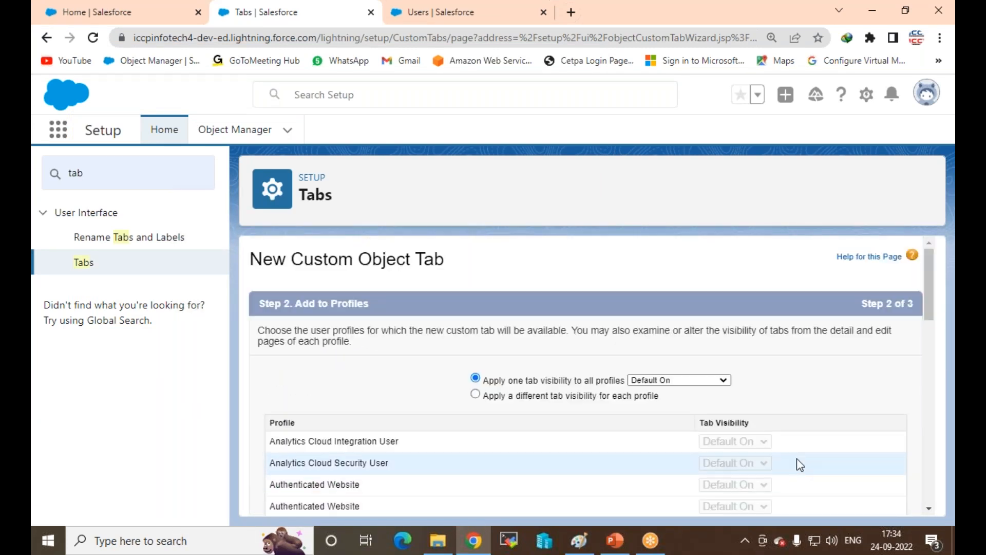
# Step: Keep the tab Default On with one visibility applied to all profiles
pyautogui.scroll(-3, 682, 430)
pyautogui.scroll(-3, 414, 311)
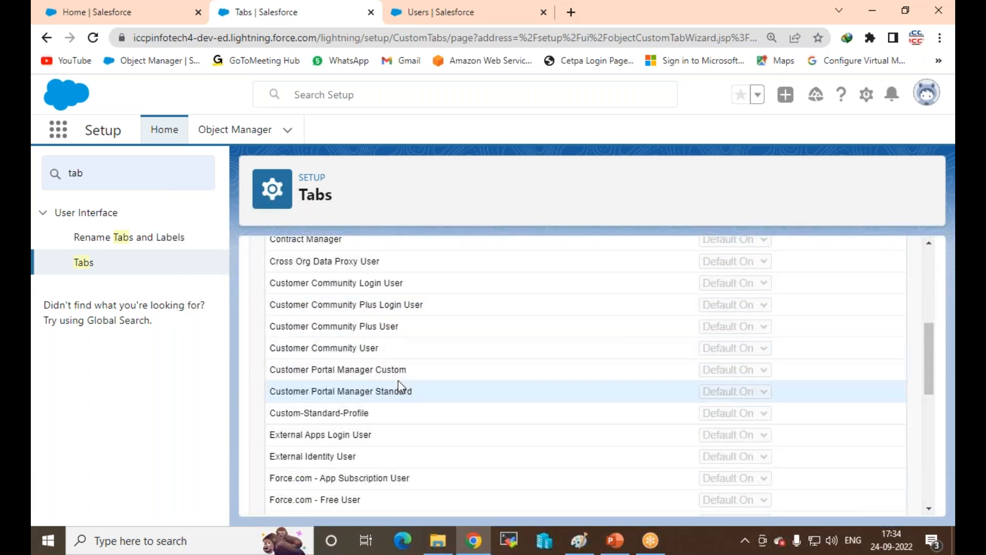
pyautogui.scroll(5, 398, 380)
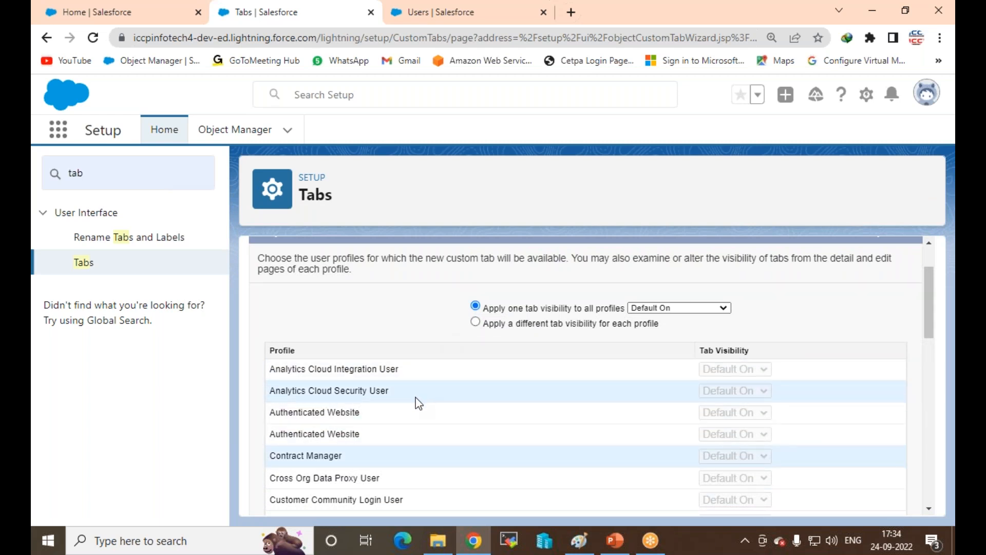
pyautogui.scroll(-2, 742, 409)
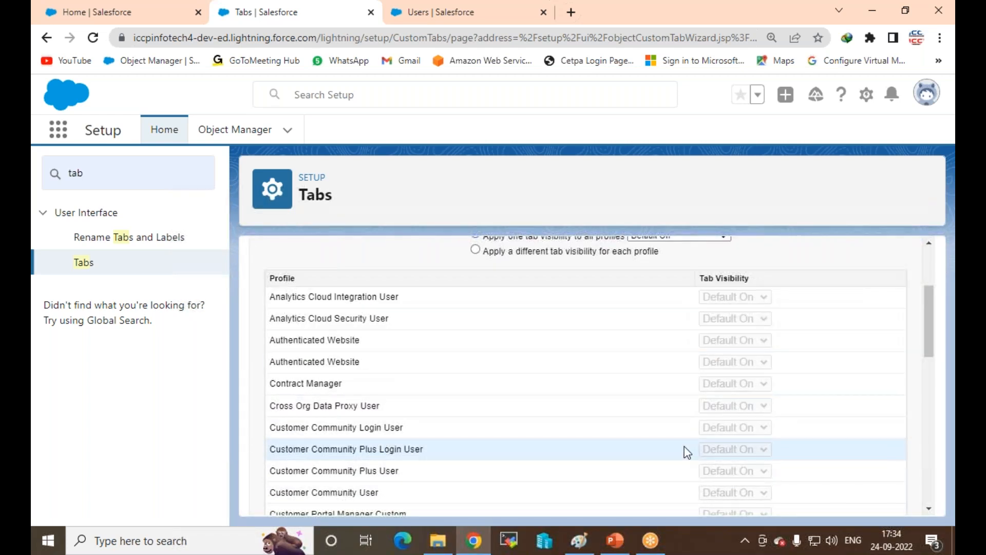
pyautogui.scroll(-2, 688, 452)
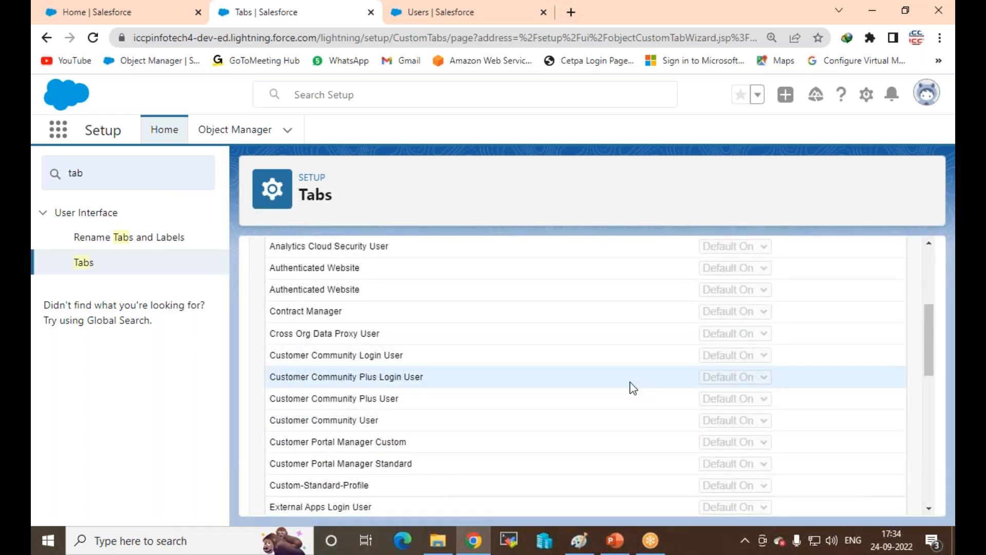
pyautogui.scroll(6, 633, 388)
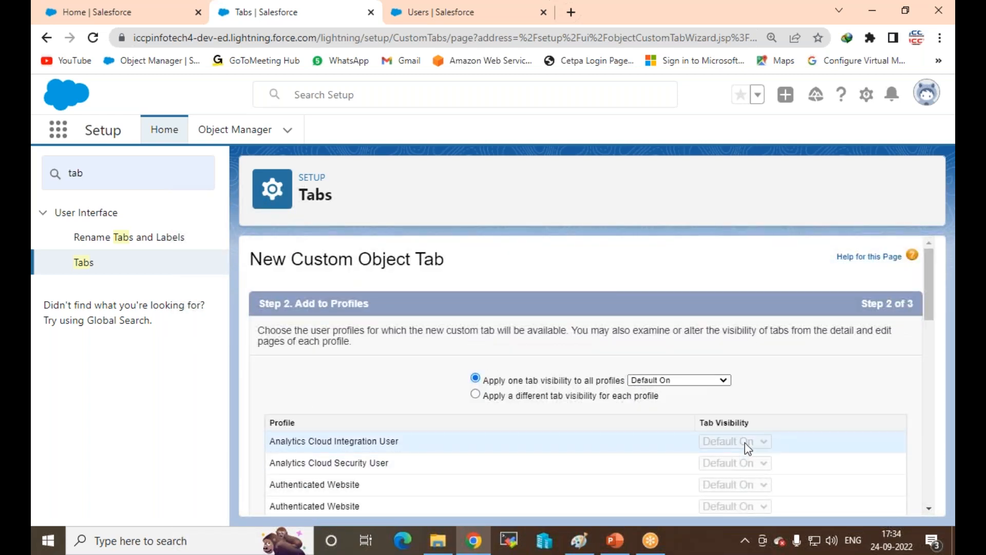
pyautogui.click(600, 400)
pyautogui.scroll(-2, 678, 409)
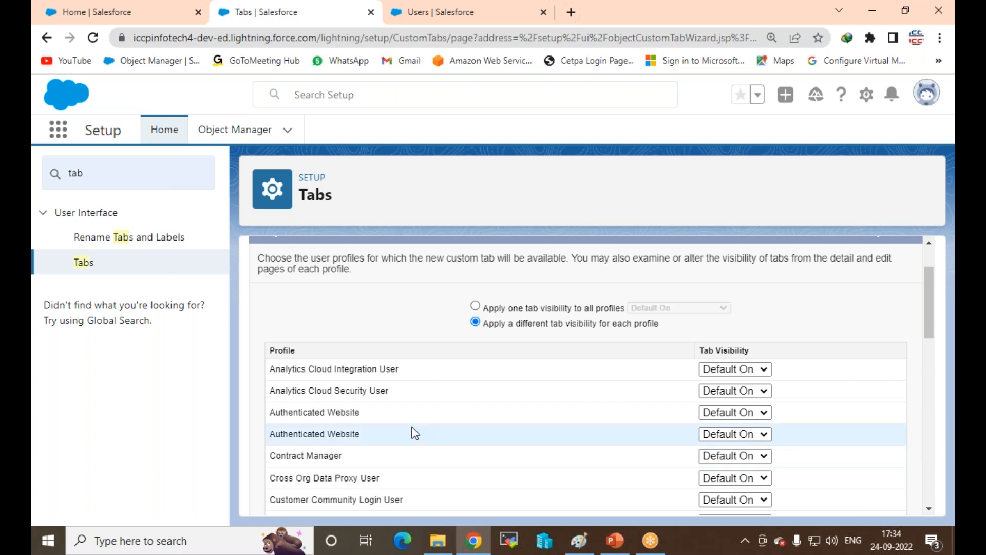
pyautogui.click(475, 306)
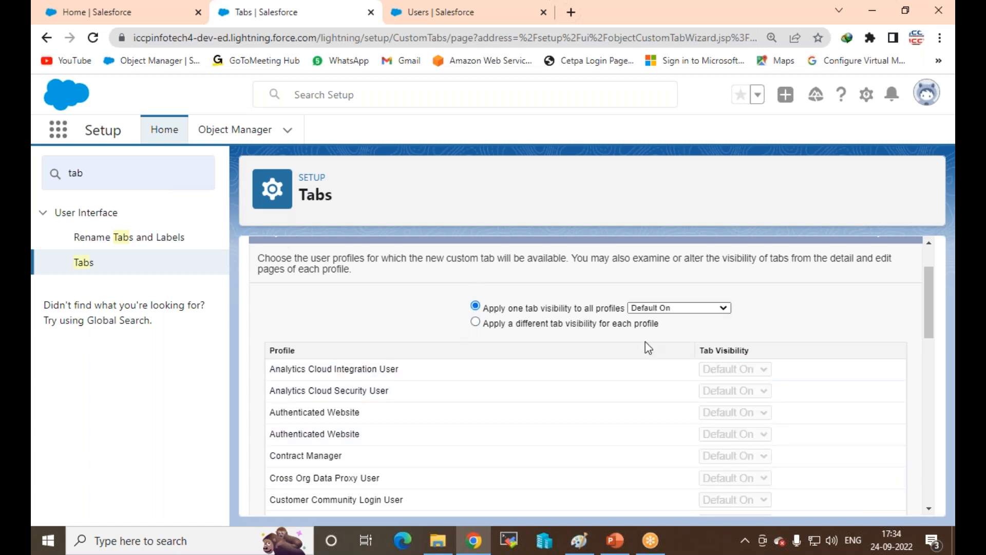
pyautogui.scroll(-12, 619, 362)
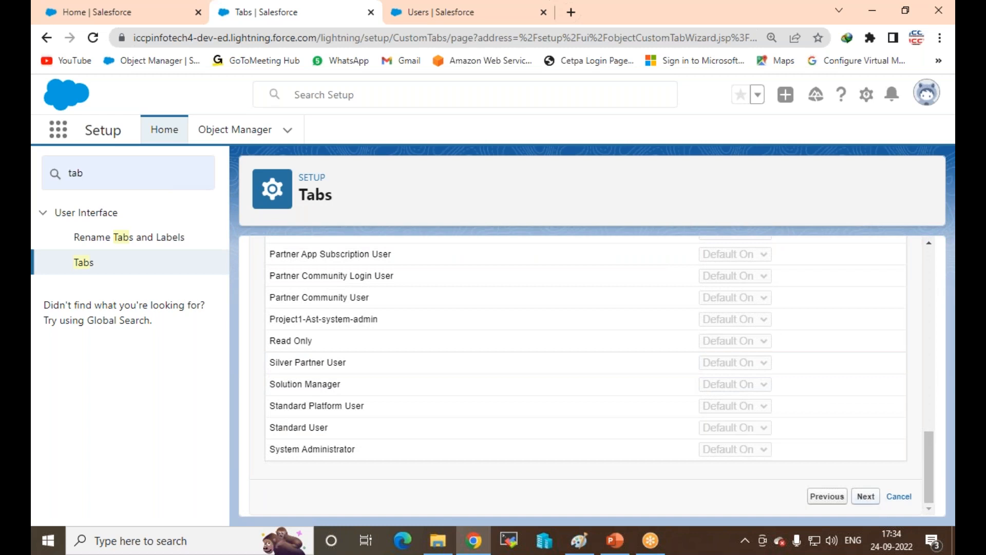
pyautogui.click(865, 496)
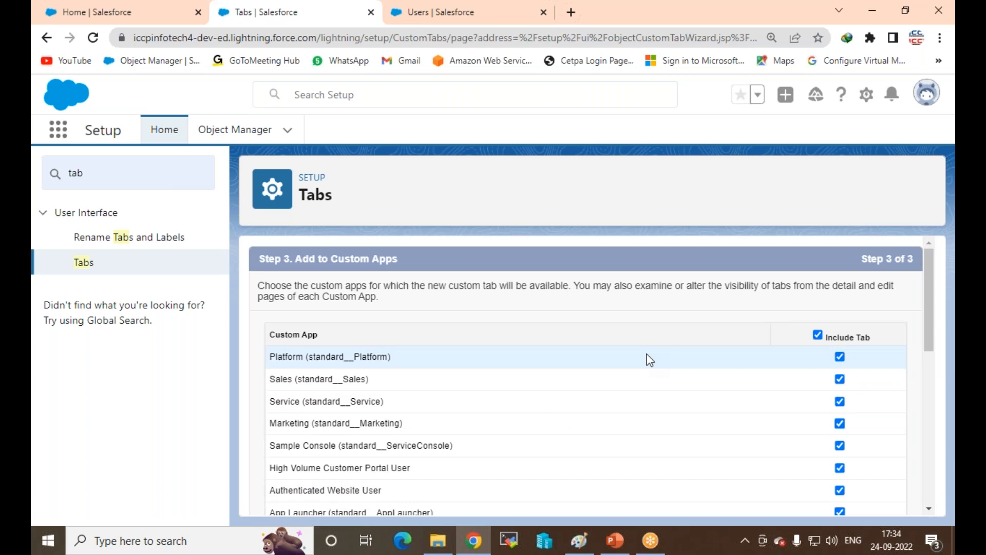
# Step: Exclude the MY Event tab from all custom apps and save it
pyautogui.click(818, 336)
pyautogui.scroll(-6, 735, 357)
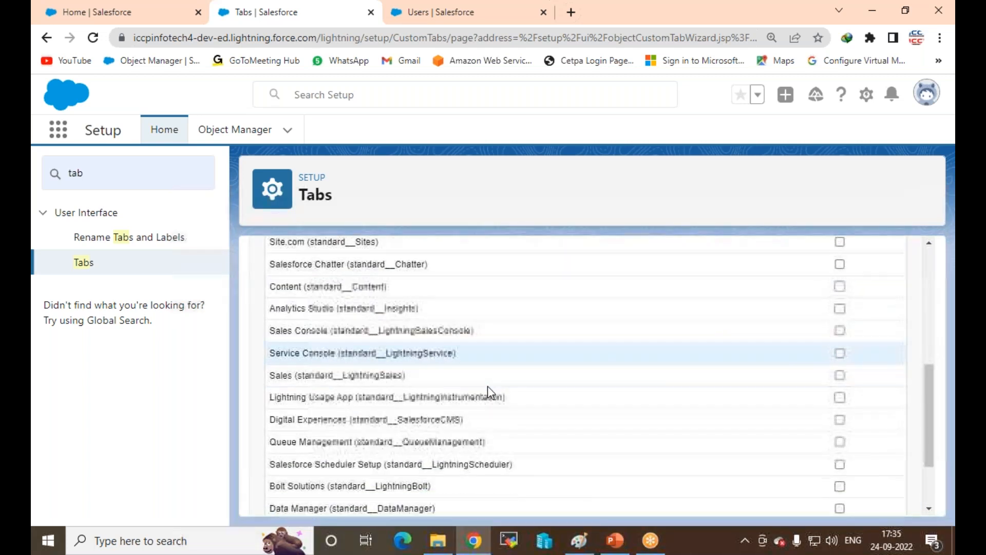
pyautogui.scroll(-2, 488, 386)
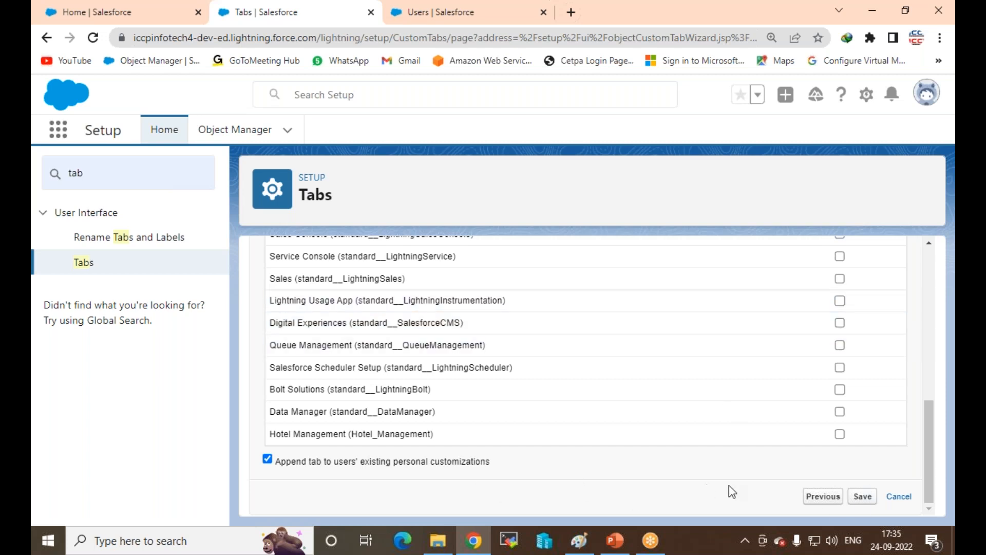
pyautogui.click(865, 496)
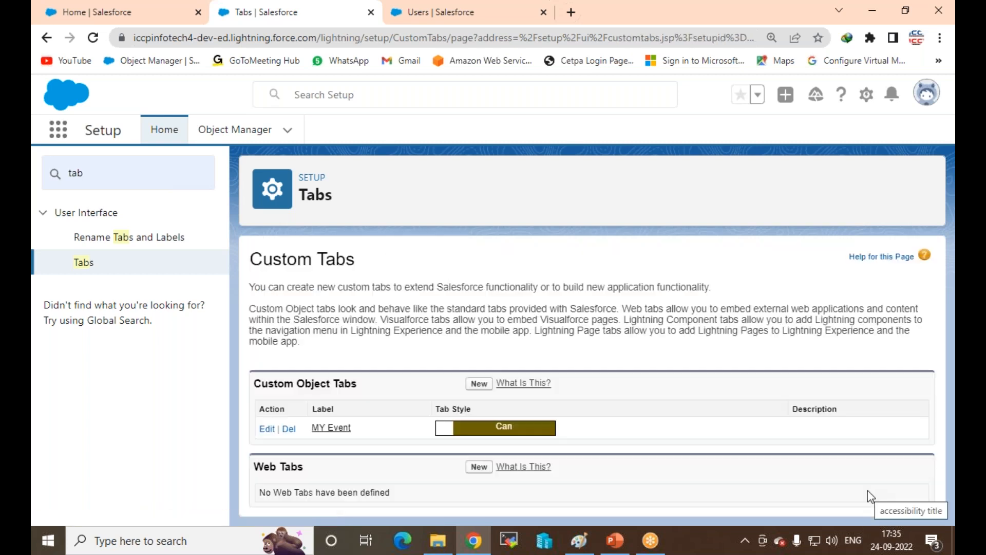
# Step: Filter the Setup Quick Find by 'app' and choose App Manager
pyautogui.scroll(-3, 411, 422)
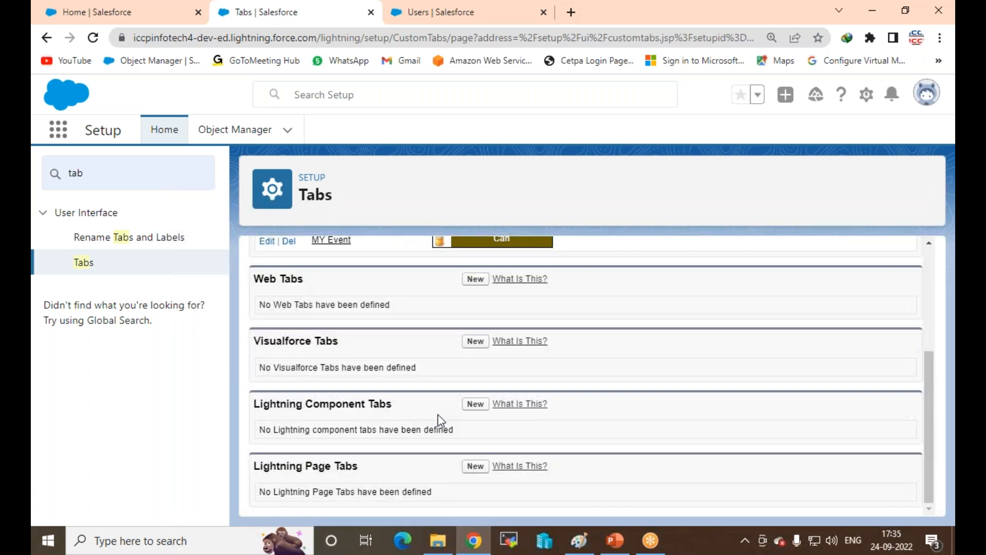
pyautogui.click(579, 541)
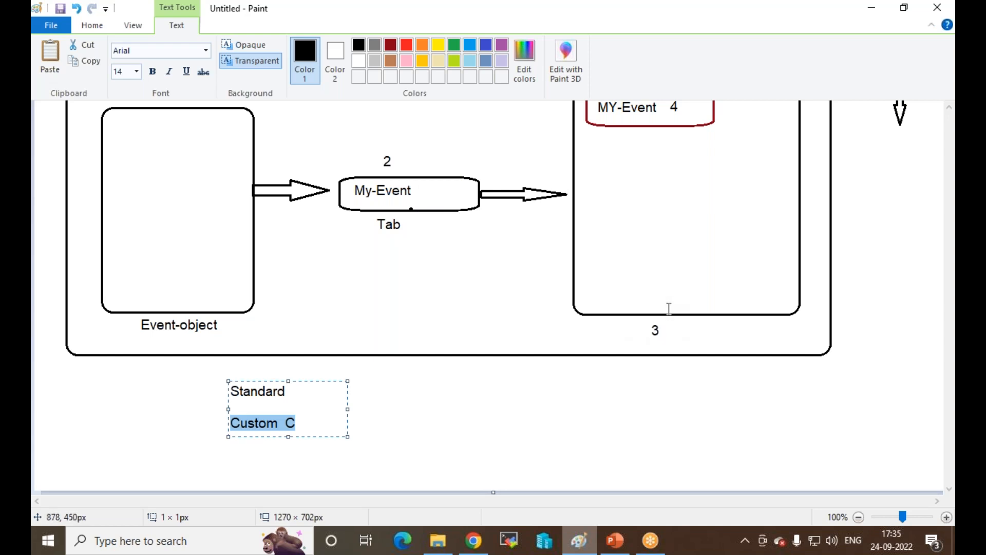
pyautogui.click(474, 541)
pyautogui.click(103, 173)
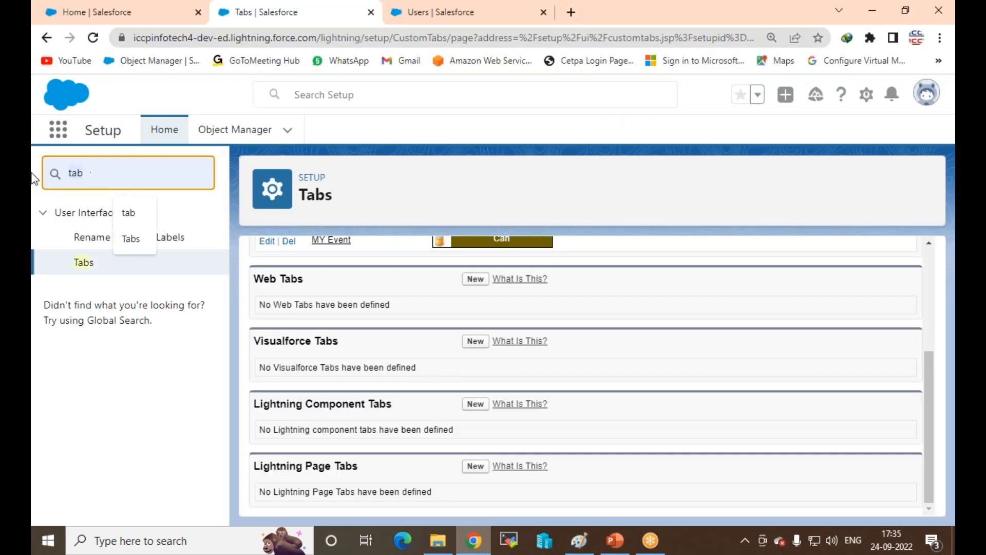
pyautogui.write('ap')
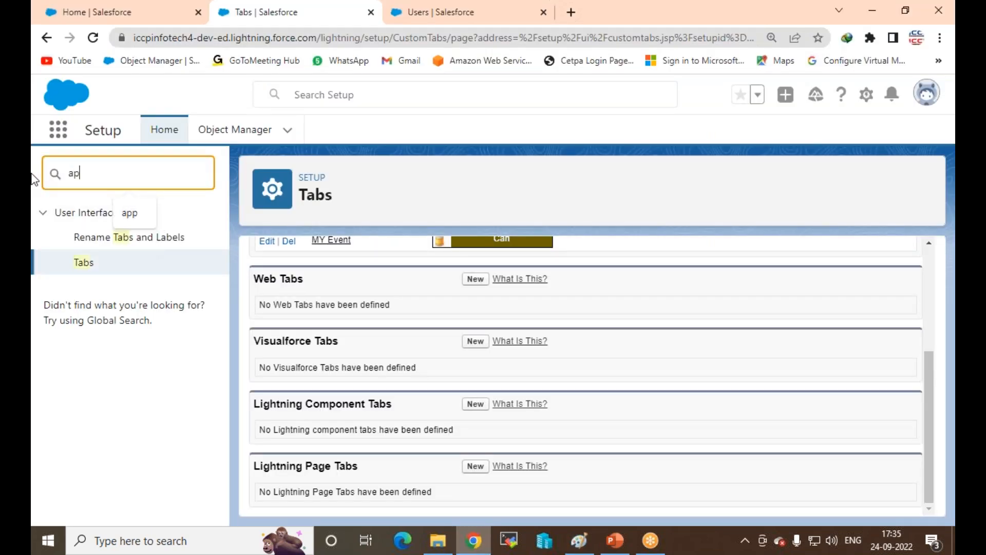
pyautogui.write('p')
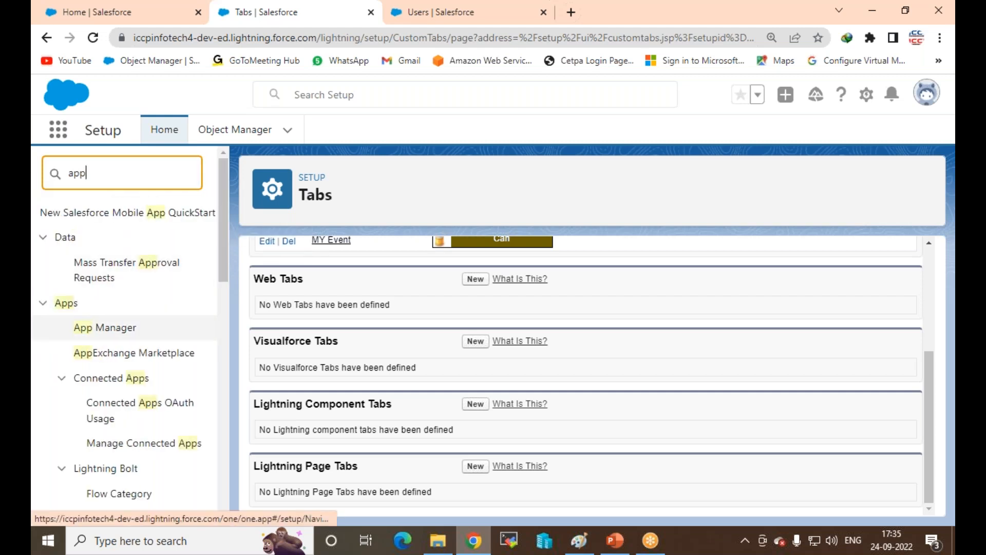
pyautogui.click(101, 328)
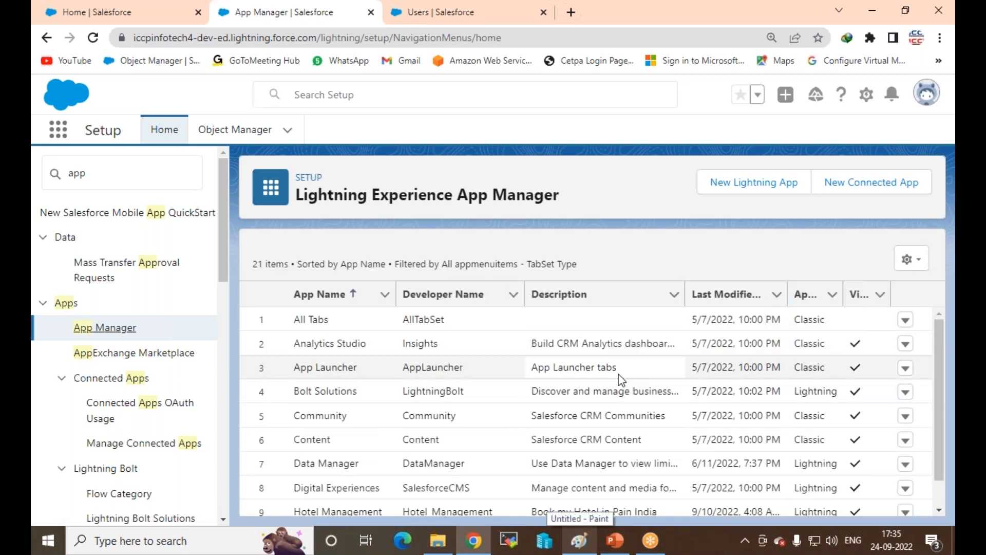
# Step: Look over the existing apps' actions, then start a New Lightning App at the App Name field
pyautogui.scroll(-1, 622, 378)
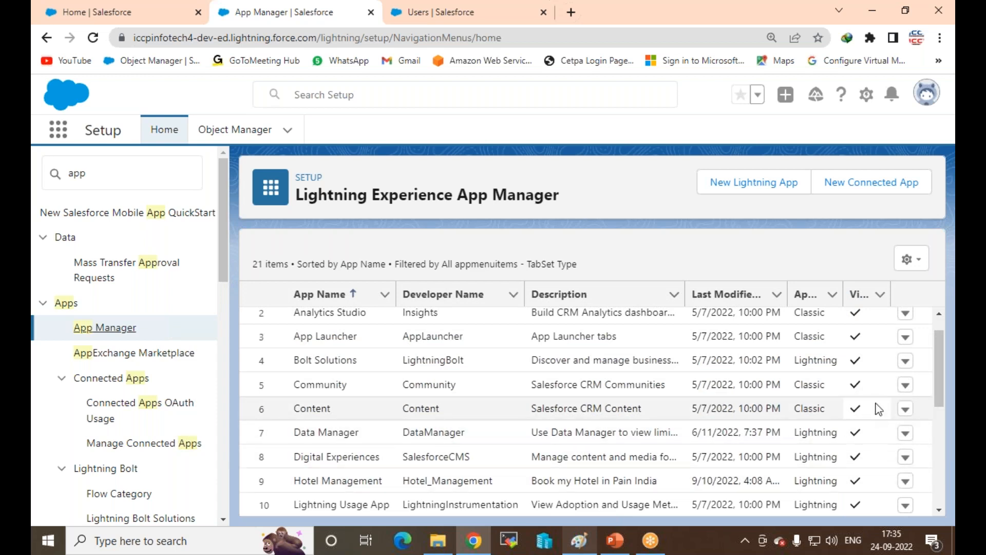
pyautogui.click(906, 362)
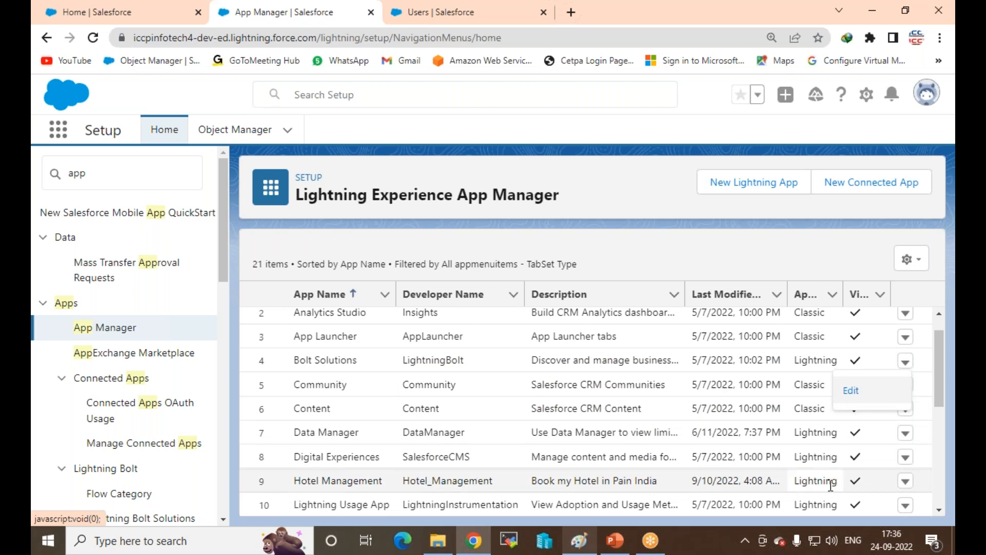
pyautogui.click(904, 481)
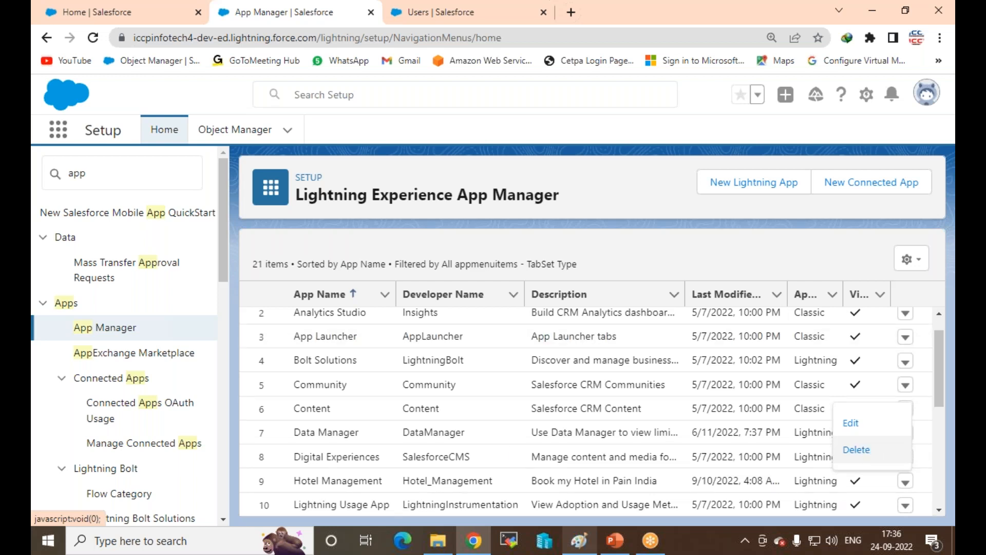
pyautogui.click(738, 194)
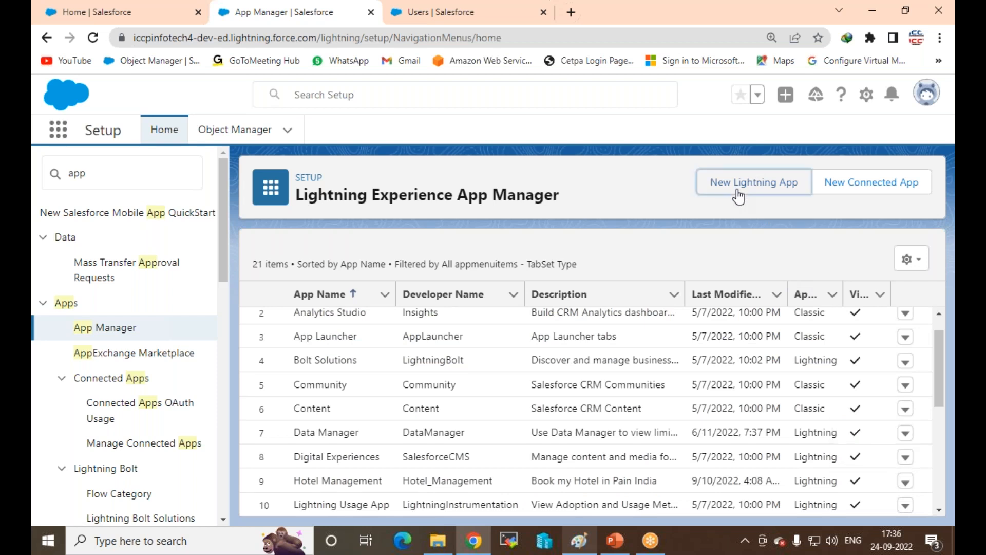
pyautogui.click(294, 322)
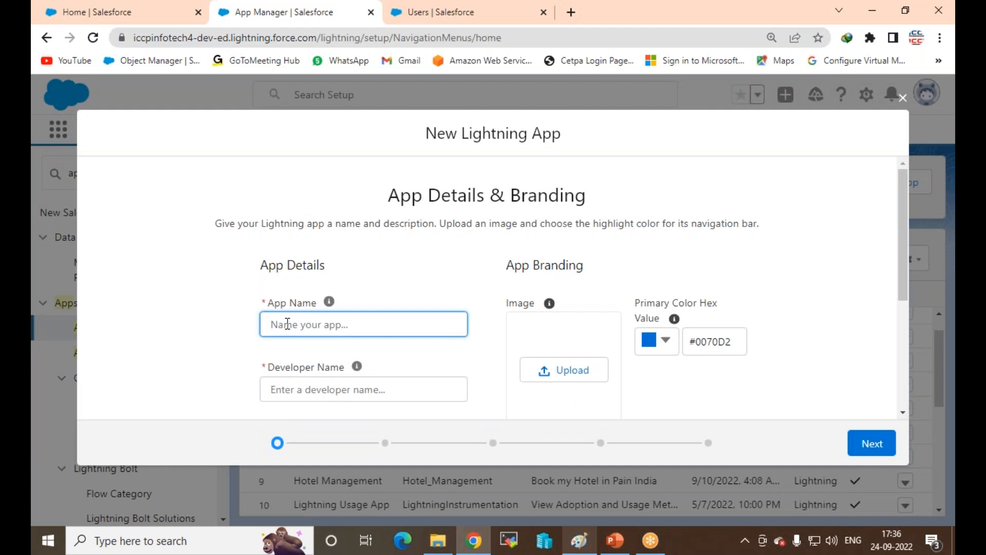
# Step: Name the new app MY Party Event so Developer Name fills as MY_Party_Event
pyautogui.write('MY Party Event')
pyautogui.click(378, 380)
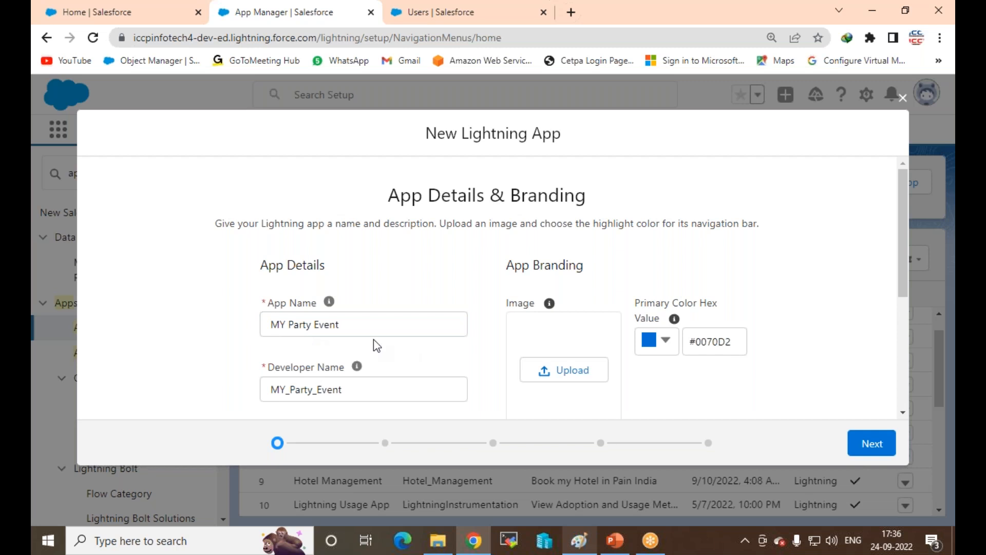
pyautogui.scroll(-3, 617, 308)
pyautogui.click(582, 237)
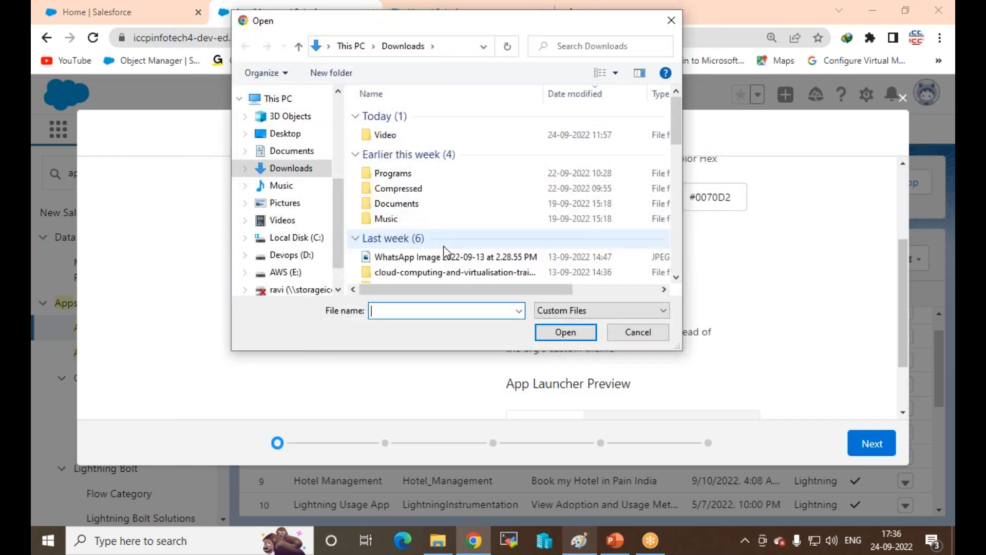
# Step: Browse to Downloads > wp-content > uploads > 2016 > 01 in the Open dialog
pyautogui.scroll(-1, 444, 215)
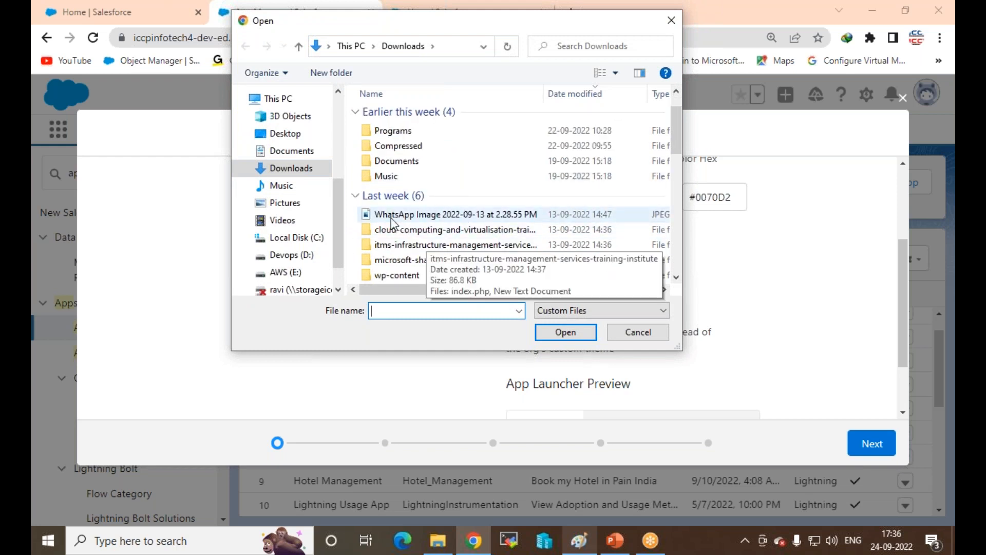
pyautogui.scroll(-2, 459, 223)
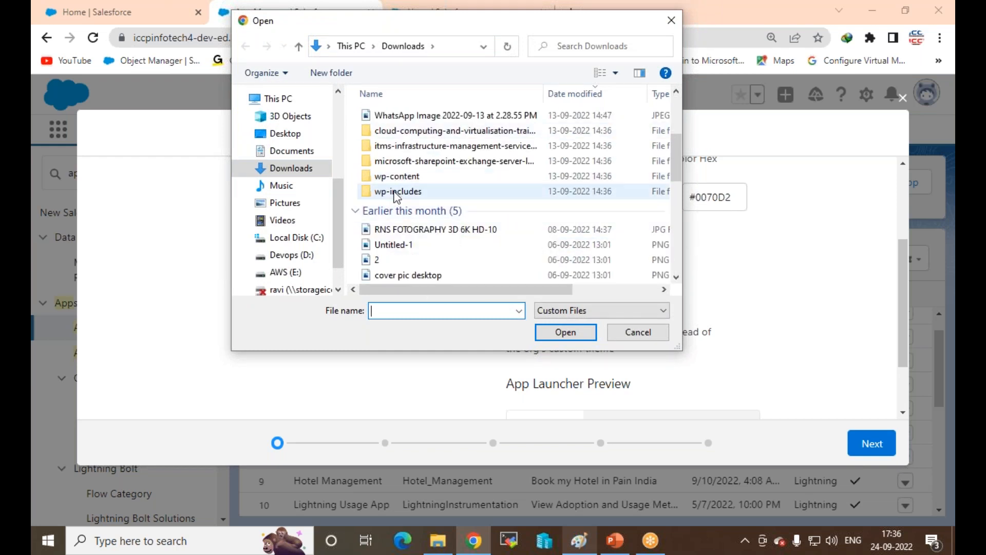
pyautogui.doubleClick(390, 175)
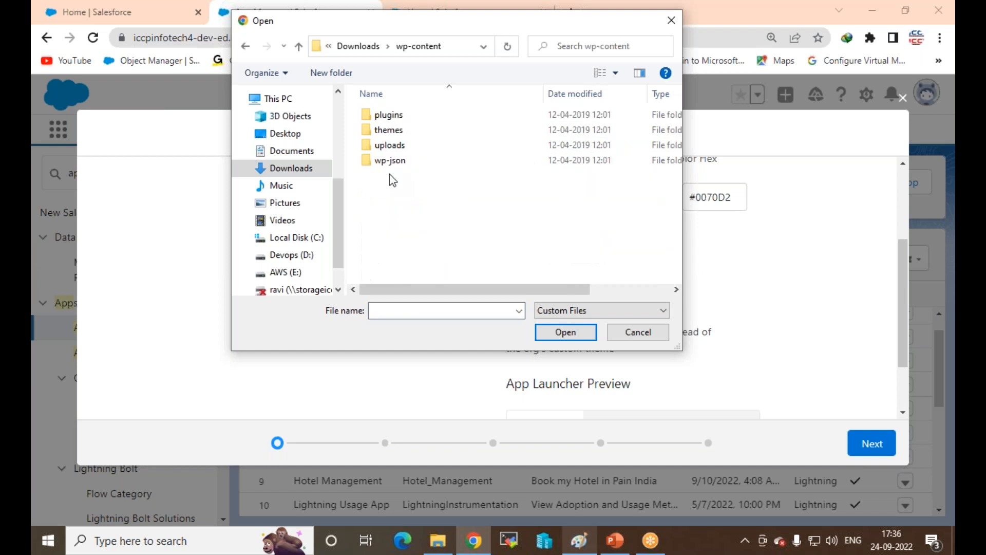
pyautogui.doubleClick(396, 148)
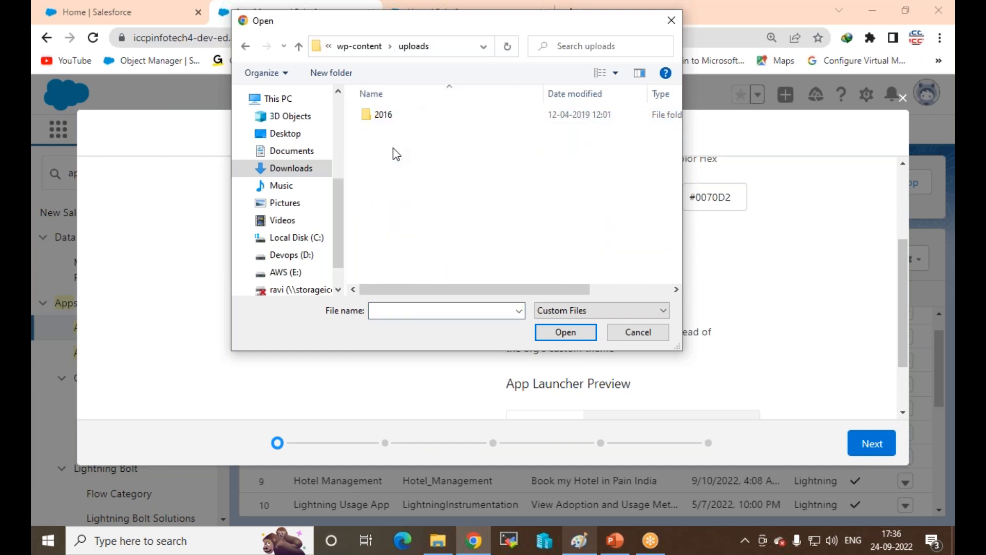
pyautogui.doubleClick(382, 116)
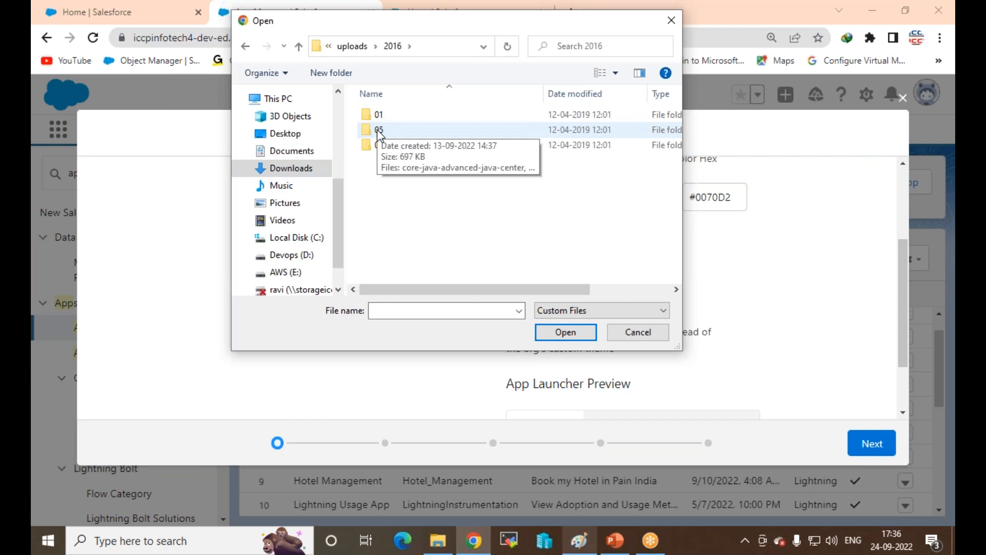
pyautogui.doubleClick(377, 129)
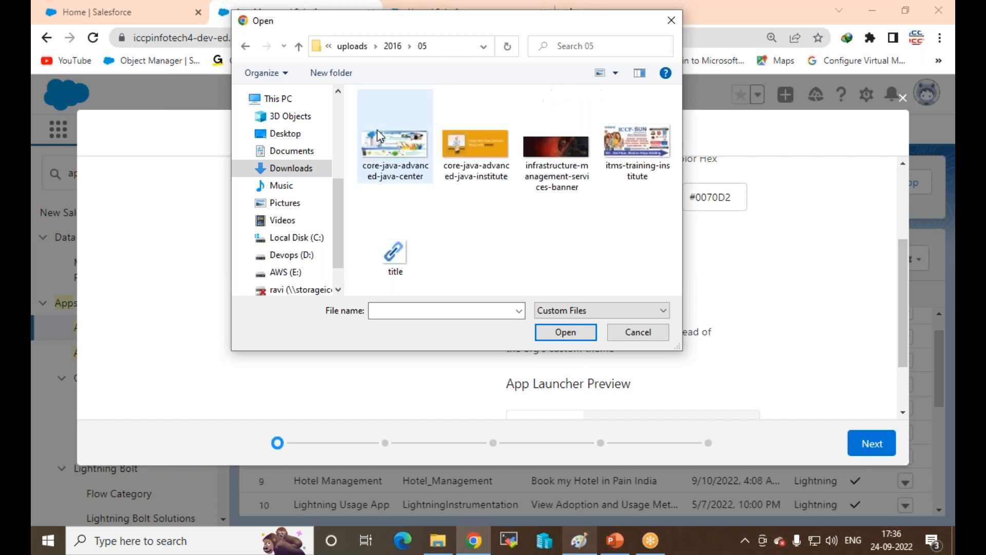
pyautogui.click(245, 49)
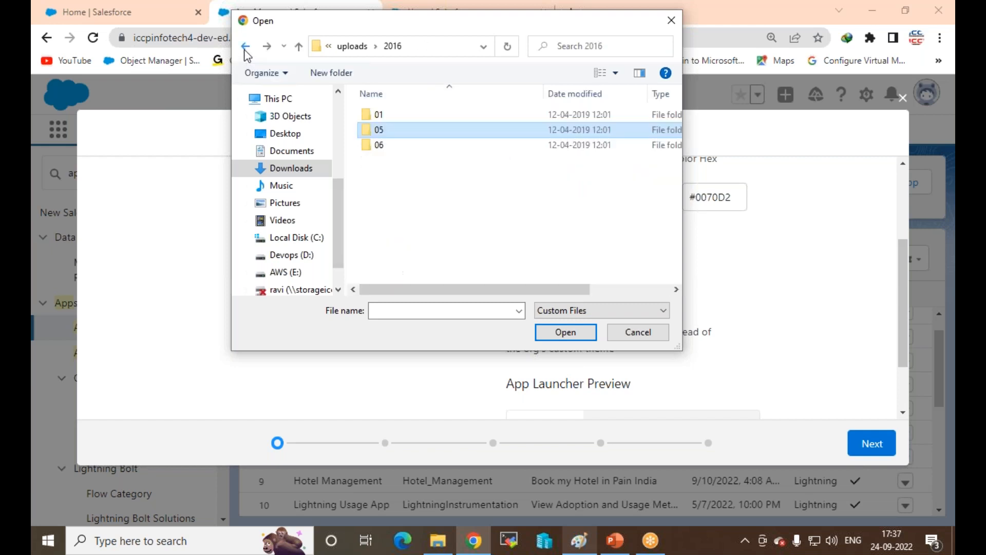
pyautogui.click(372, 118)
pyautogui.doubleClick(372, 117)
pyautogui.scroll(-3, 581, 169)
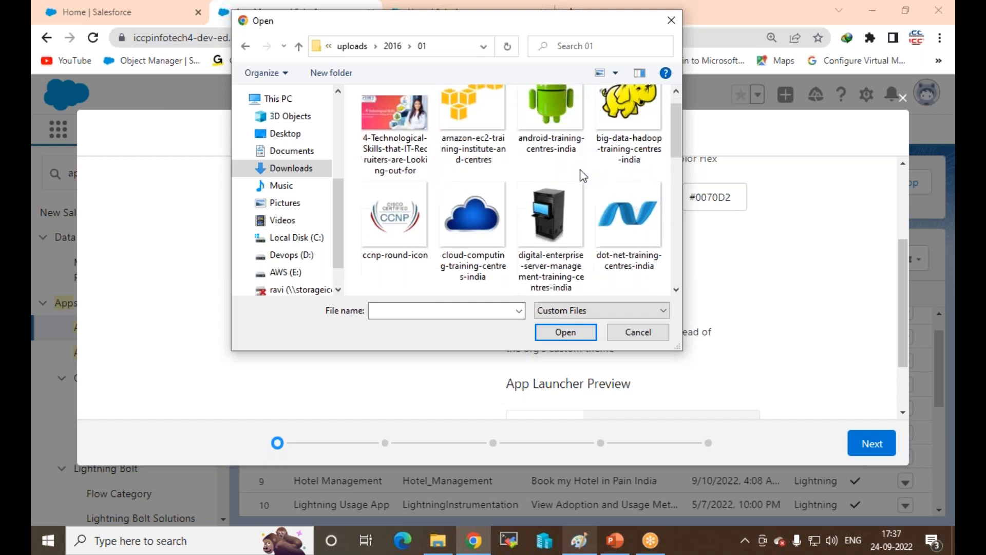
pyautogui.scroll(3, 581, 169)
# Step: Upload the dot-net-training-centres-india image as the app logo
pyautogui.click(479, 244)
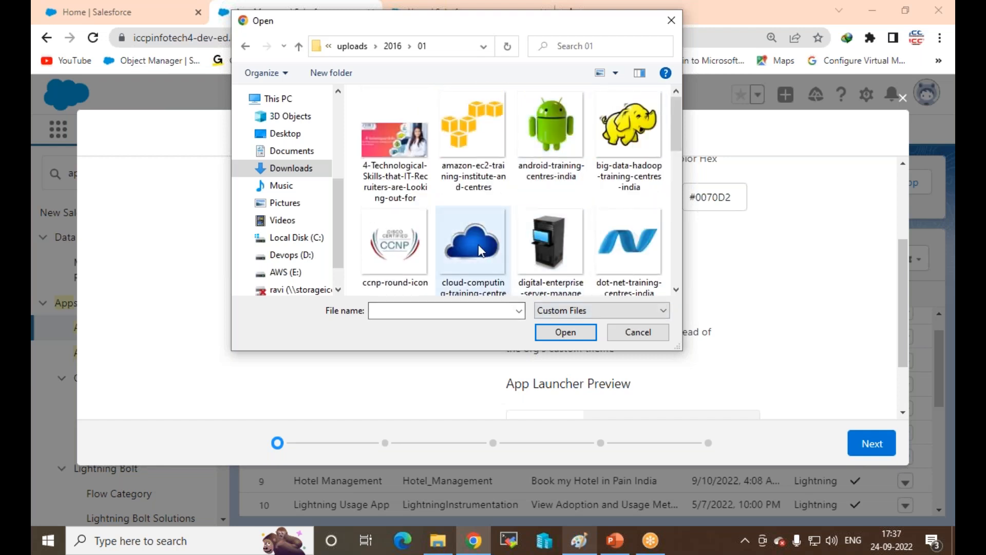
pyautogui.scroll(-1, 486, 247)
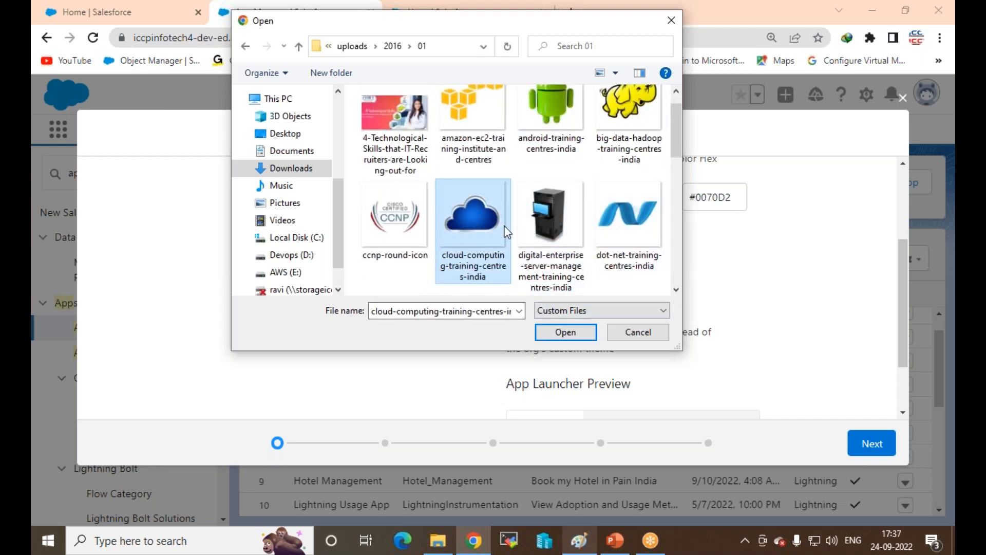
pyautogui.click(657, 231)
pyautogui.click(567, 332)
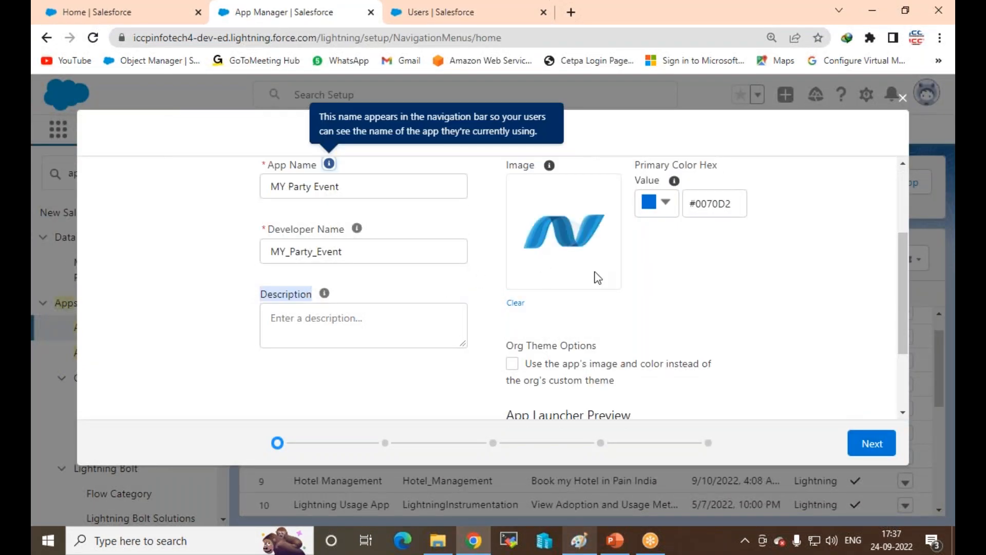
# Step: Add the app description 'Visit my App and book Event' and continue to App Options
pyautogui.scroll(-2, 648, 296)
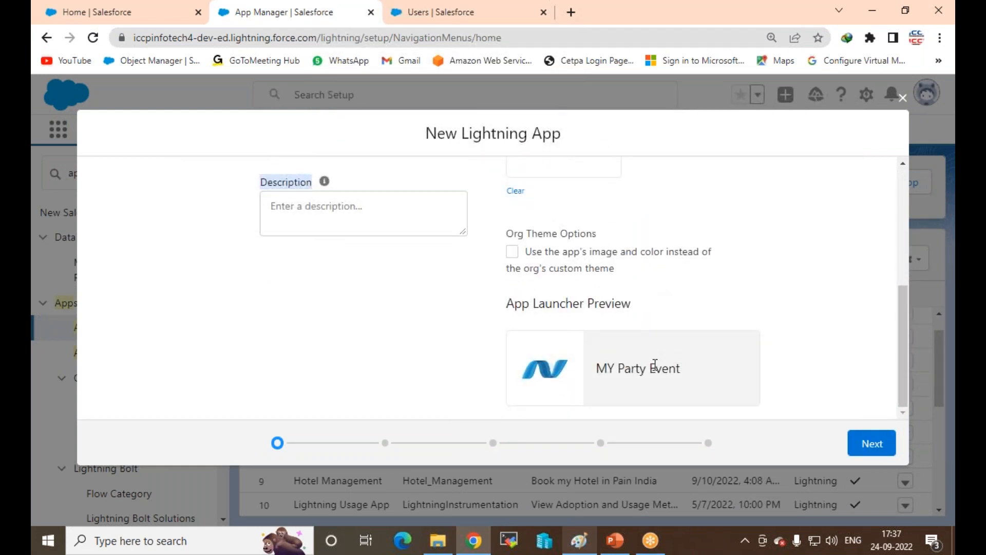
pyautogui.click(326, 215)
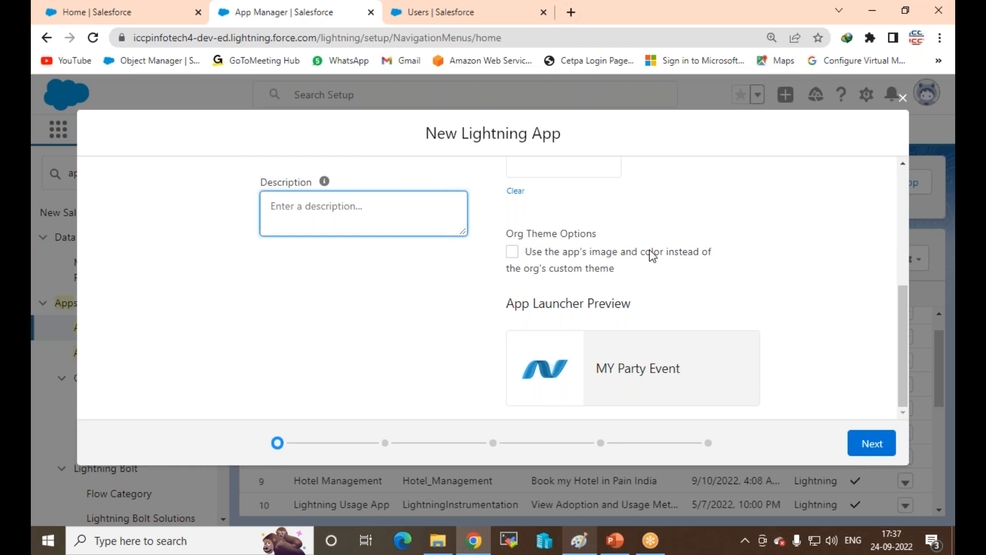
pyautogui.write('Visit m')
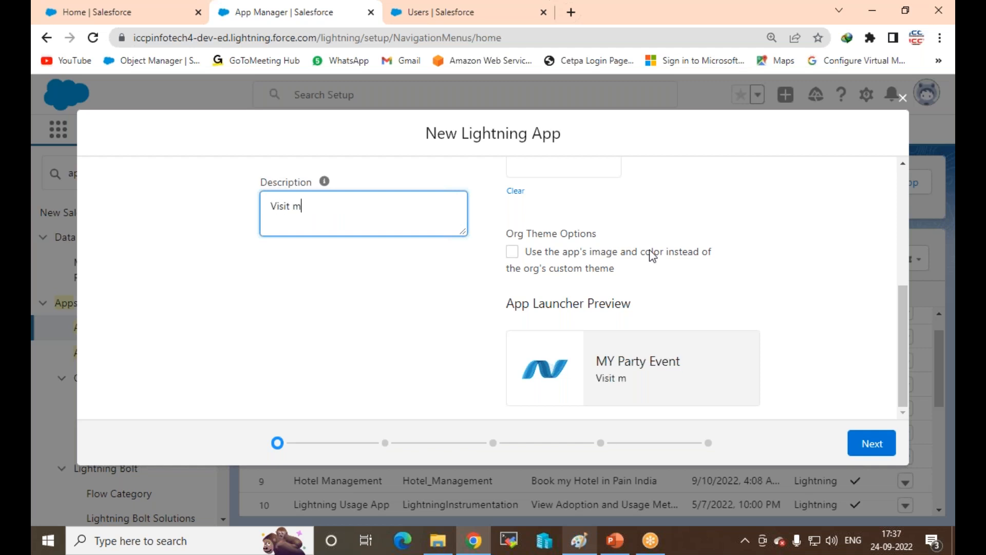
pyautogui.write('y App and book ')
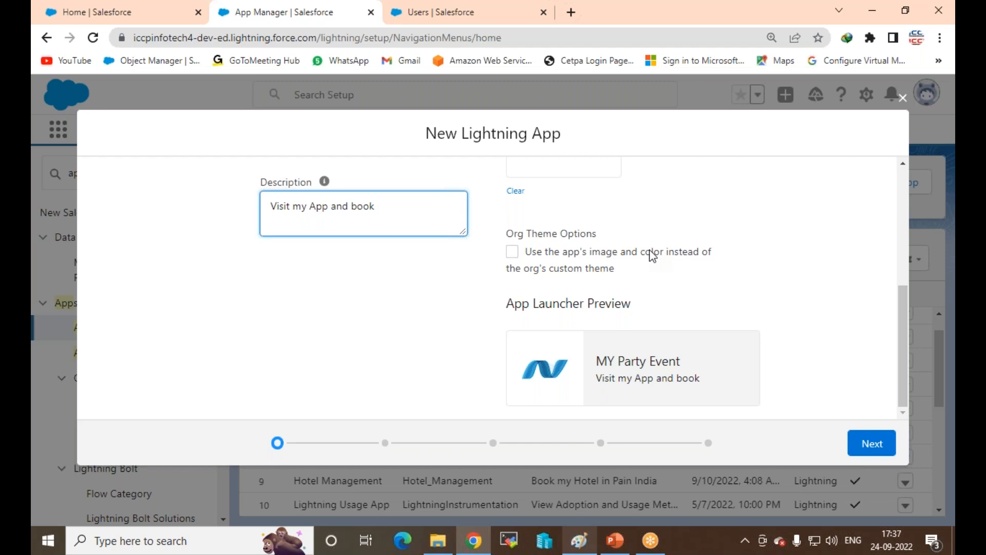
pyautogui.write('Event')
pyautogui.click(870, 445)
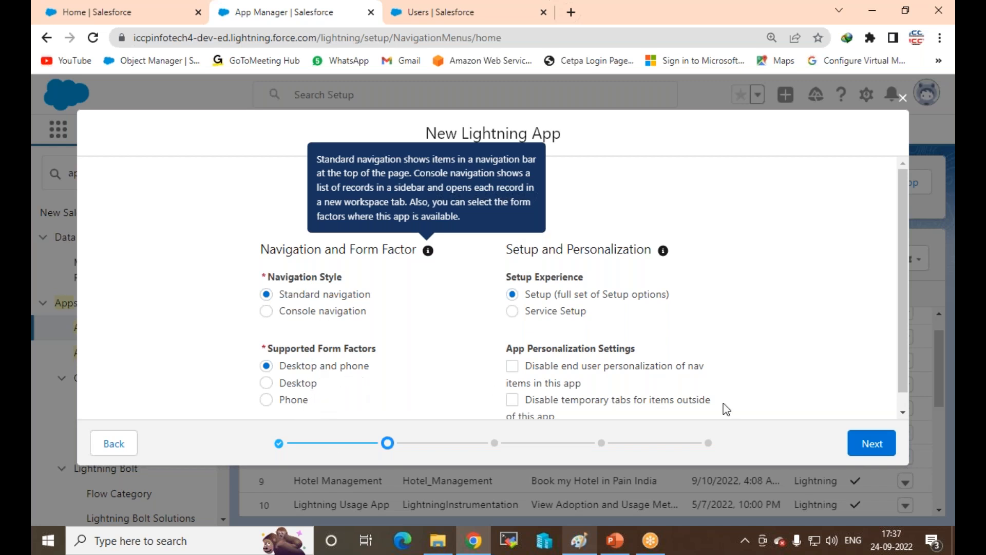
# Step: Advance to navigation items and add MY Event to the app's selected items
pyautogui.click(871, 444)
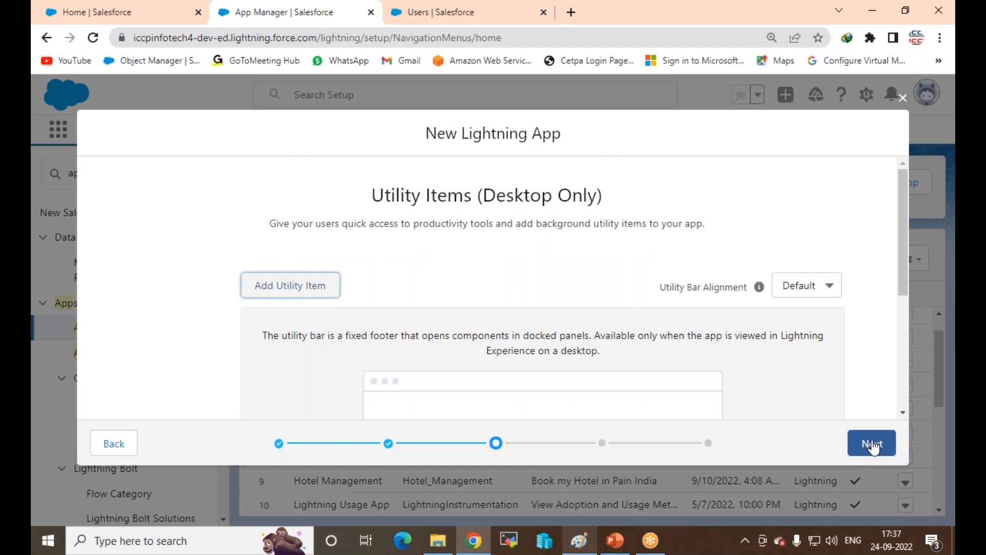
pyautogui.click(872, 445)
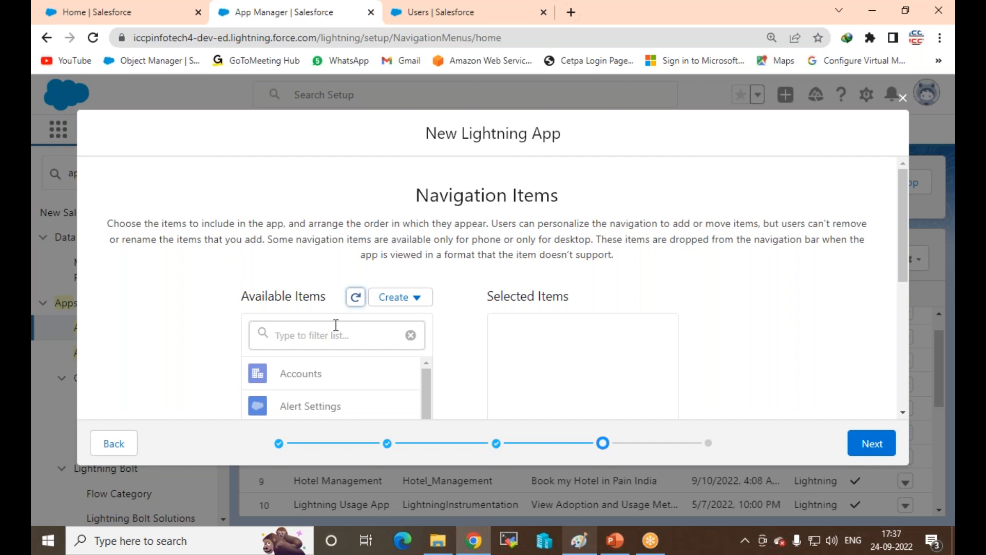
pyautogui.click(296, 329)
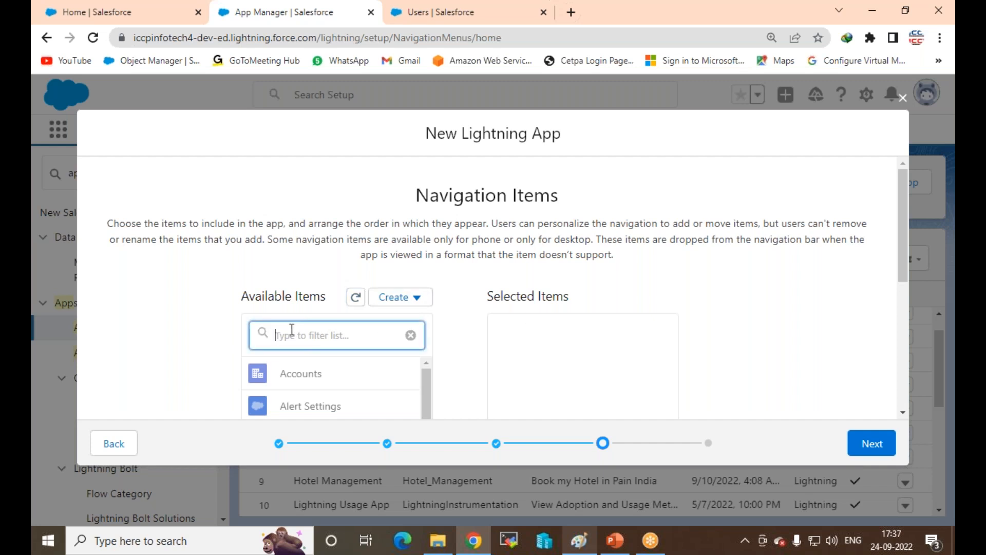
pyautogui.write('my')
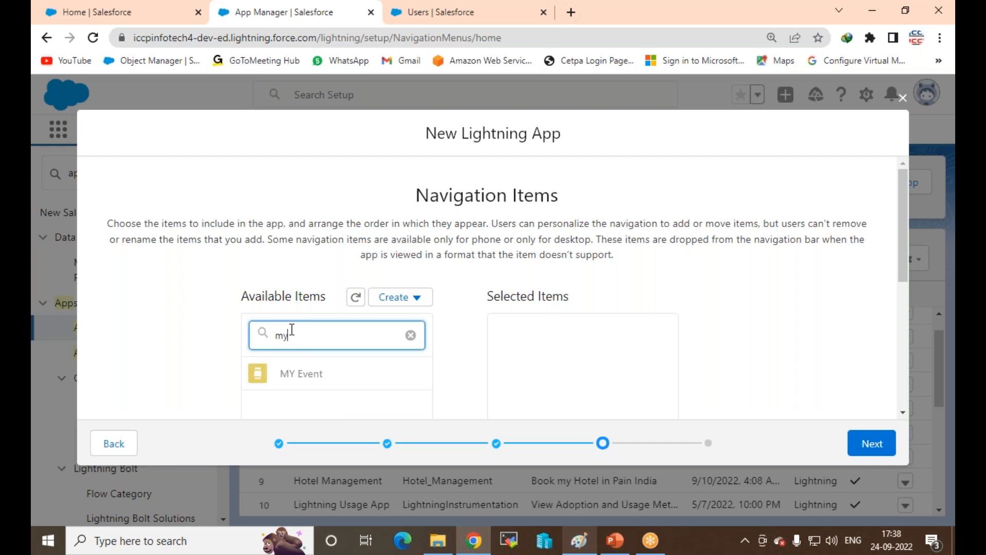
pyautogui.click(302, 374)
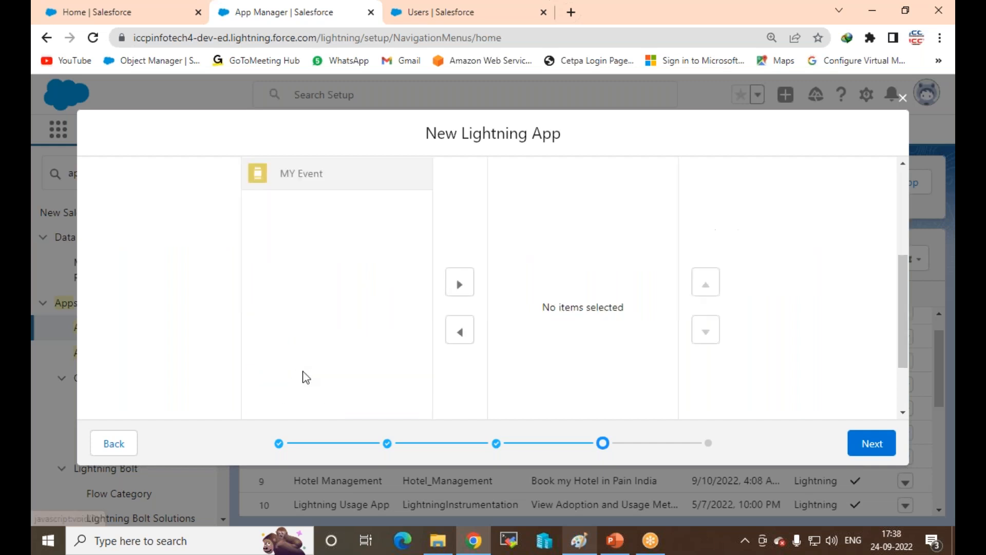
pyautogui.click(457, 286)
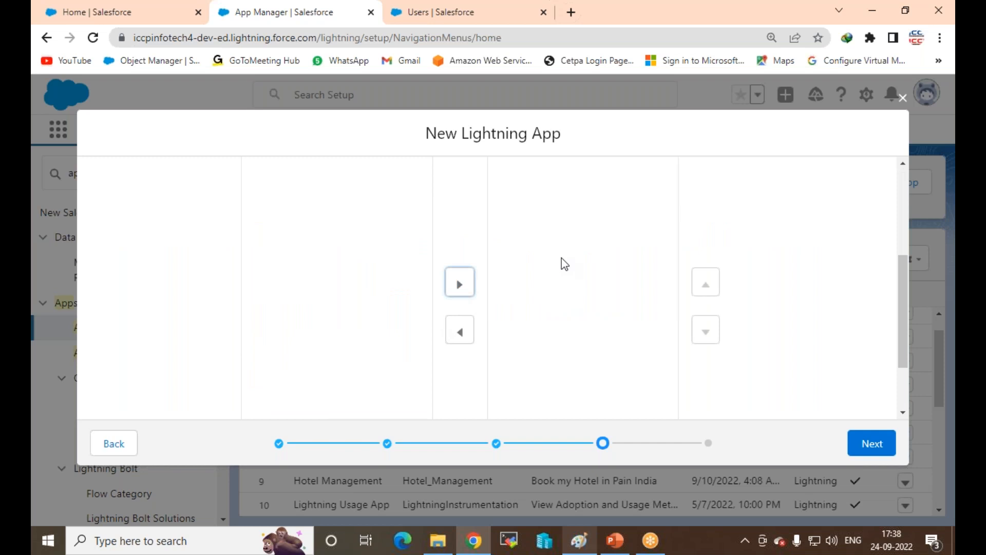
pyautogui.moveTo(899, 309); pyautogui.dragTo(901, 226)
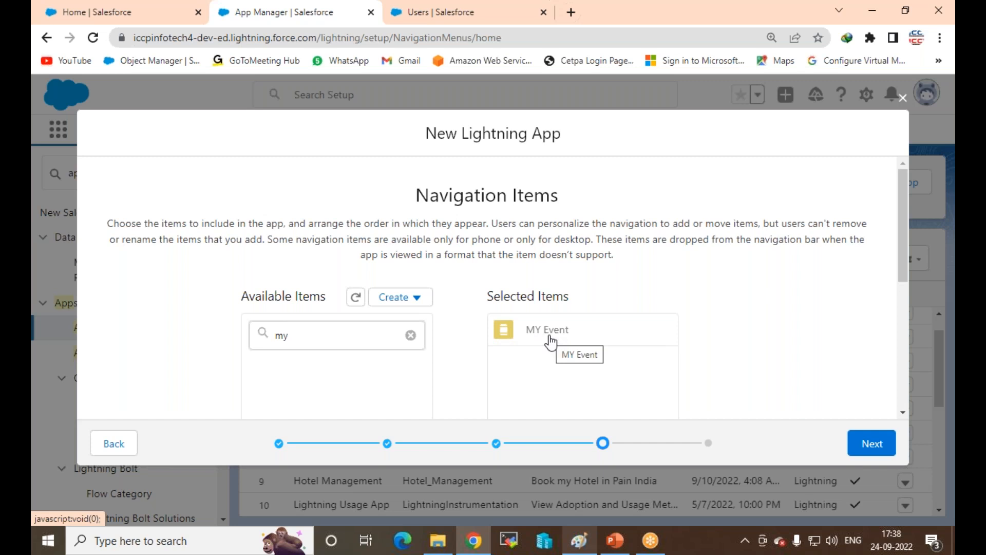
# Step: Select System Administrator as a user profile, then switch to the Setup Home tab
pyautogui.click(872, 444)
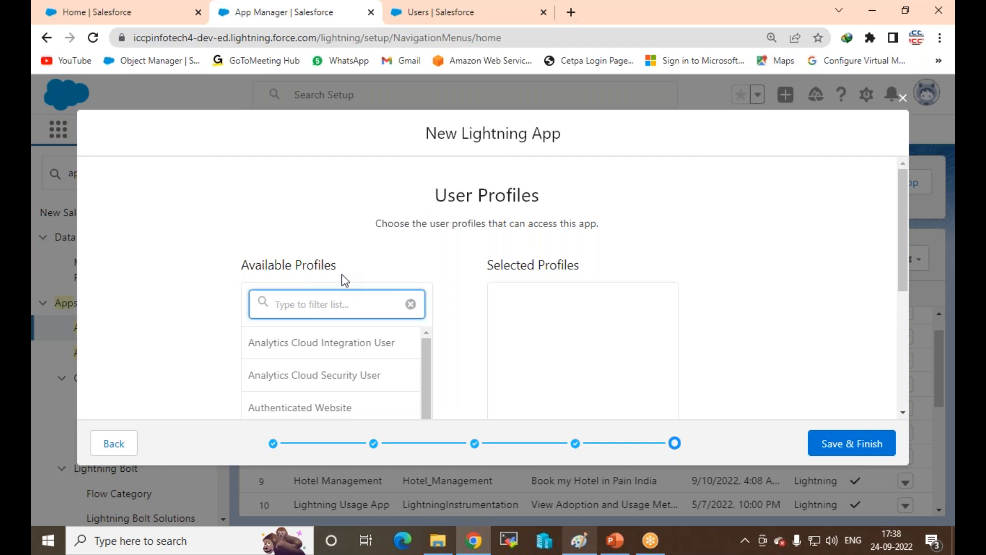
pyautogui.write('sys')
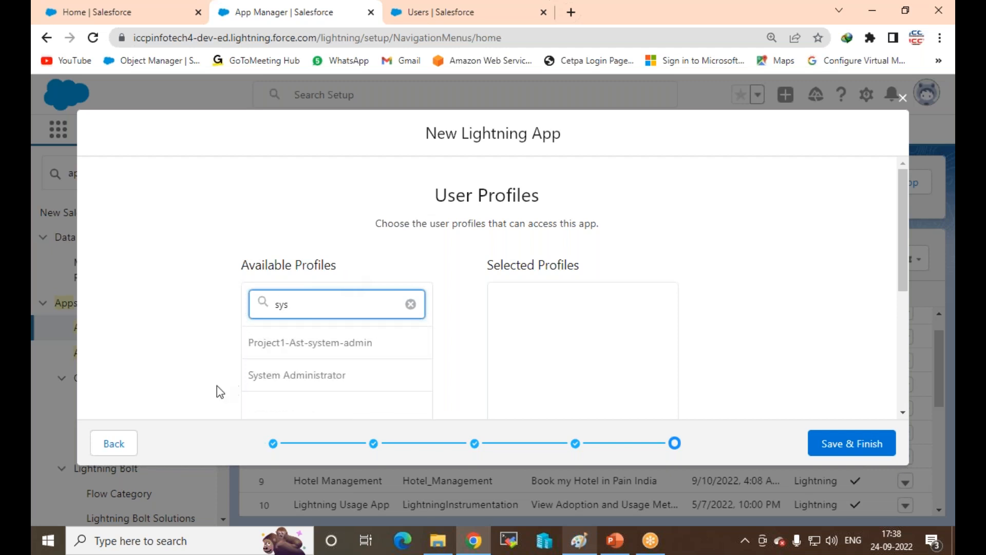
pyautogui.click(321, 387)
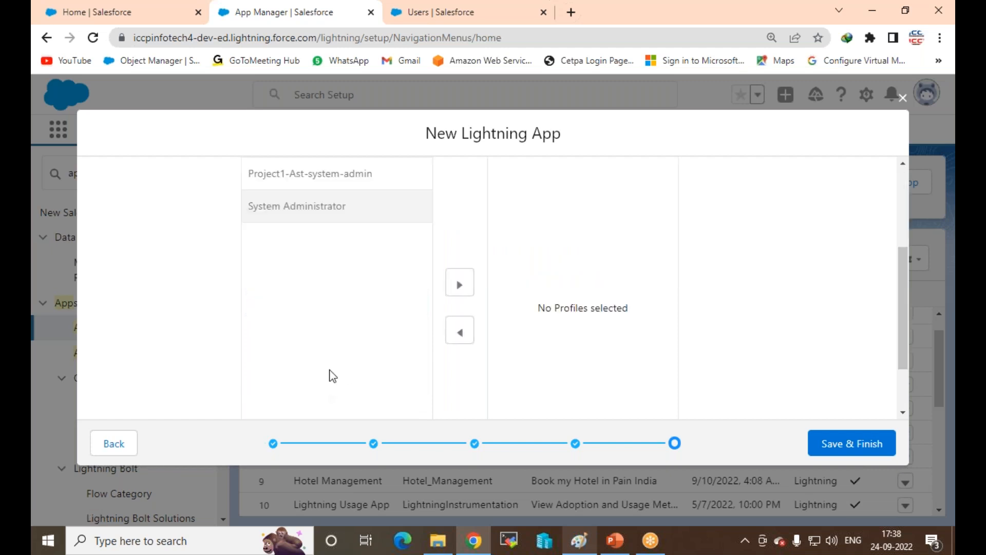
pyautogui.click(471, 291)
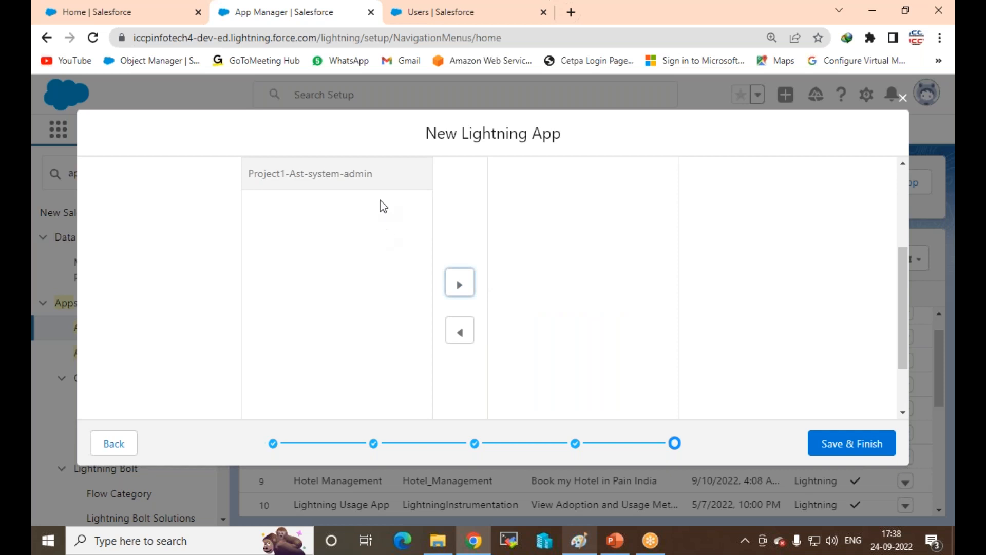
pyautogui.moveTo(901, 268); pyautogui.dragTo(903, 170)
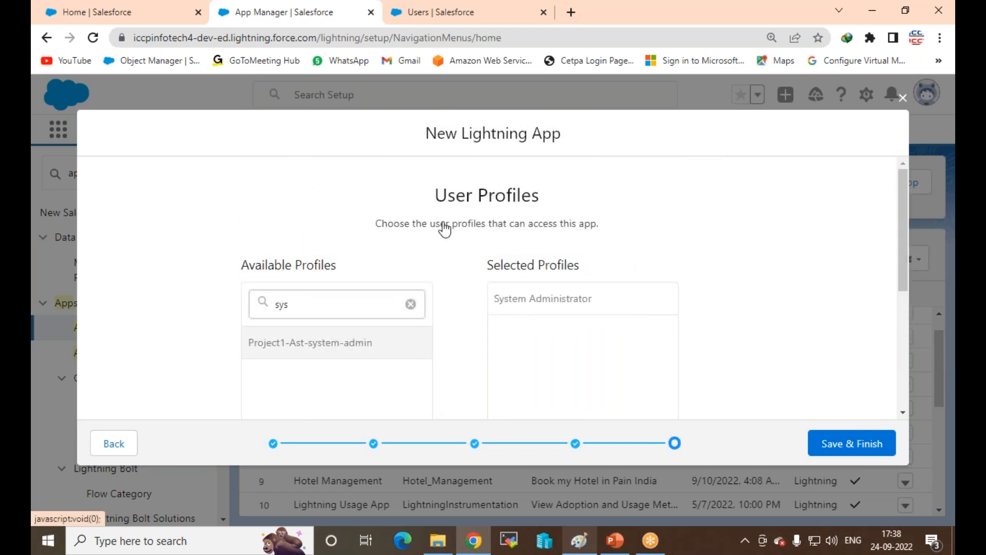
pyautogui.click(129, 12)
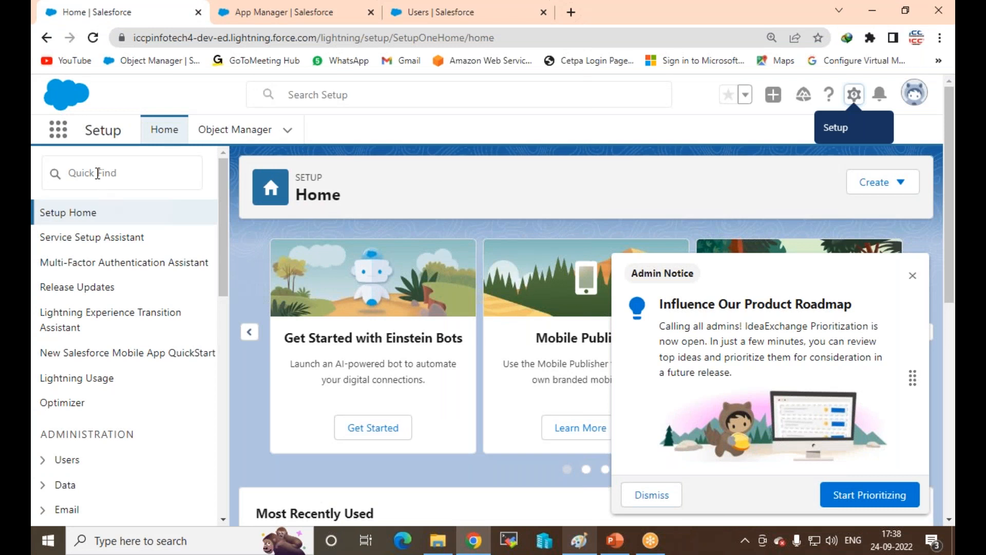
# Step: Open Setup's All Users list and check which user holds Custom-Standard-Profile
pyautogui.click(67, 460)
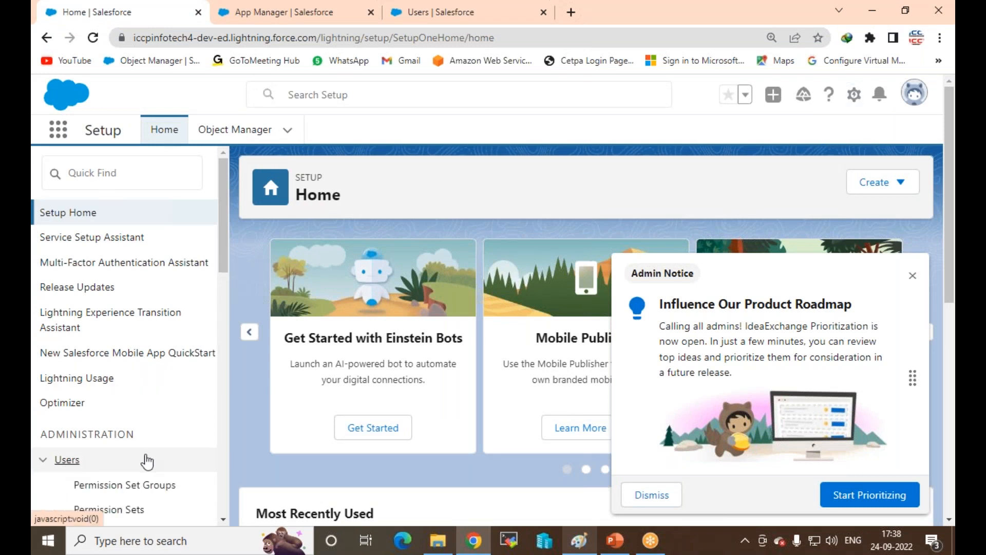
pyautogui.scroll(-4, 84, 461)
pyautogui.click(86, 447)
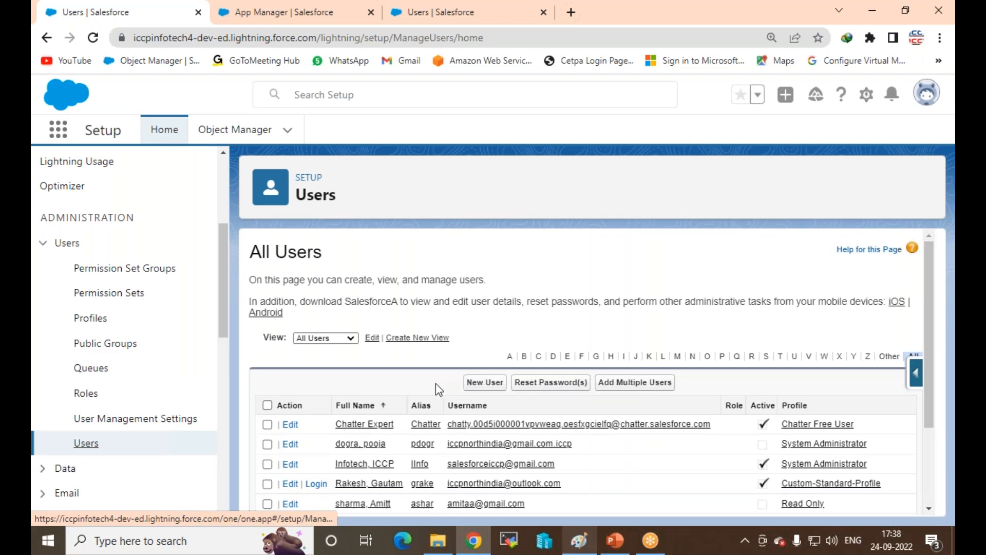
pyautogui.scroll(-2, 446, 365)
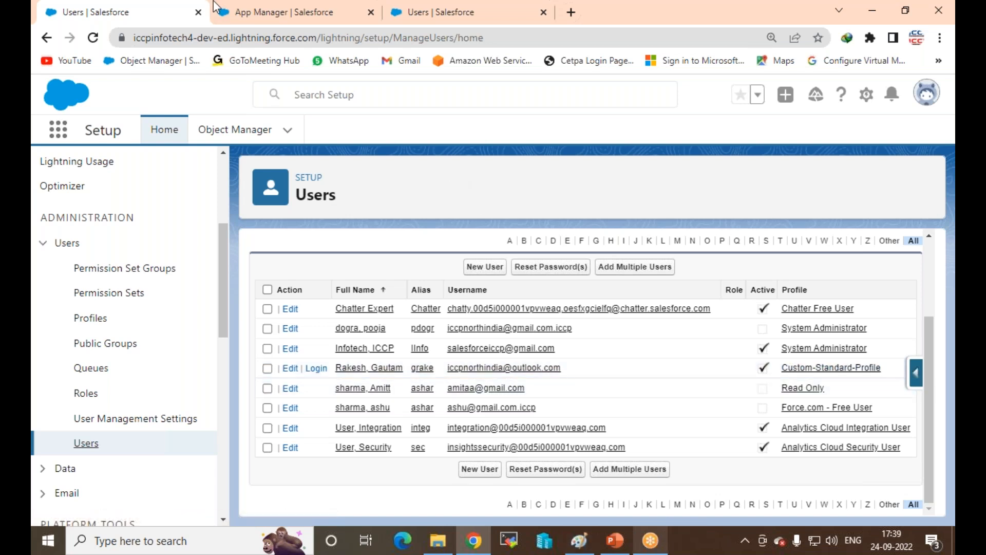
pyautogui.click(317, 15)
# Step: Add then remove Custom-Standard-Profile, saving MY Party Event with only System Administrator
pyautogui.moveTo(324, 302); pyautogui.dragTo(126, 297)
pyautogui.write('cust')
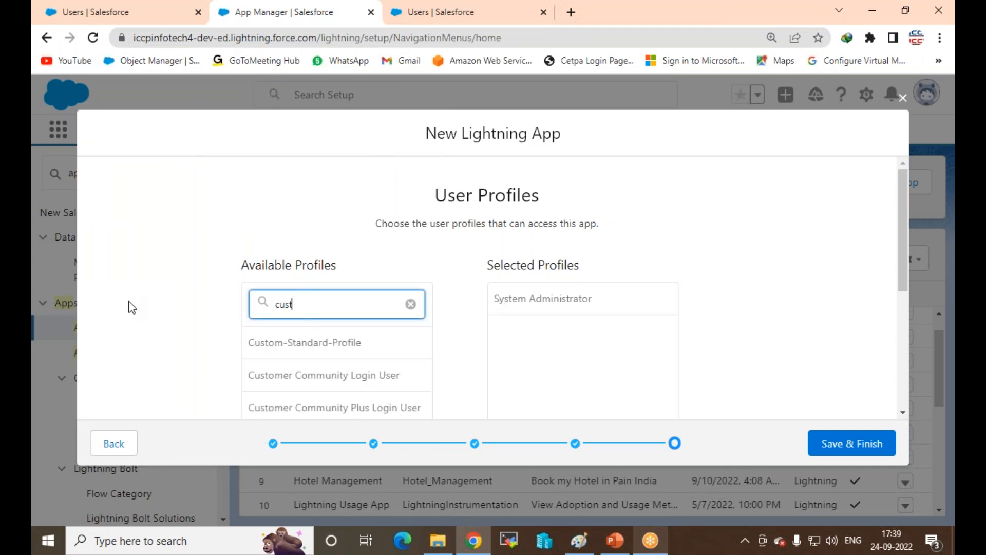
pyautogui.click(329, 354)
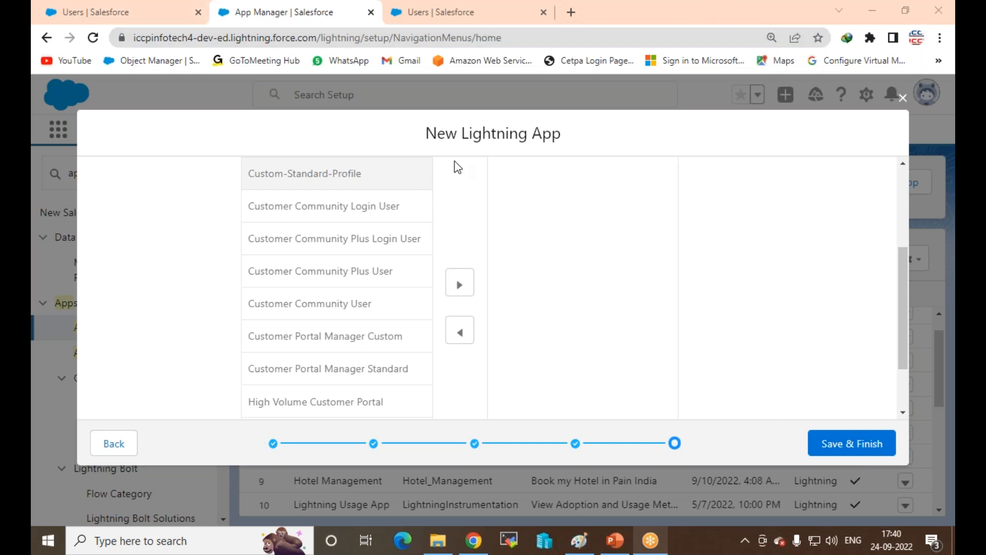
pyautogui.click(462, 283)
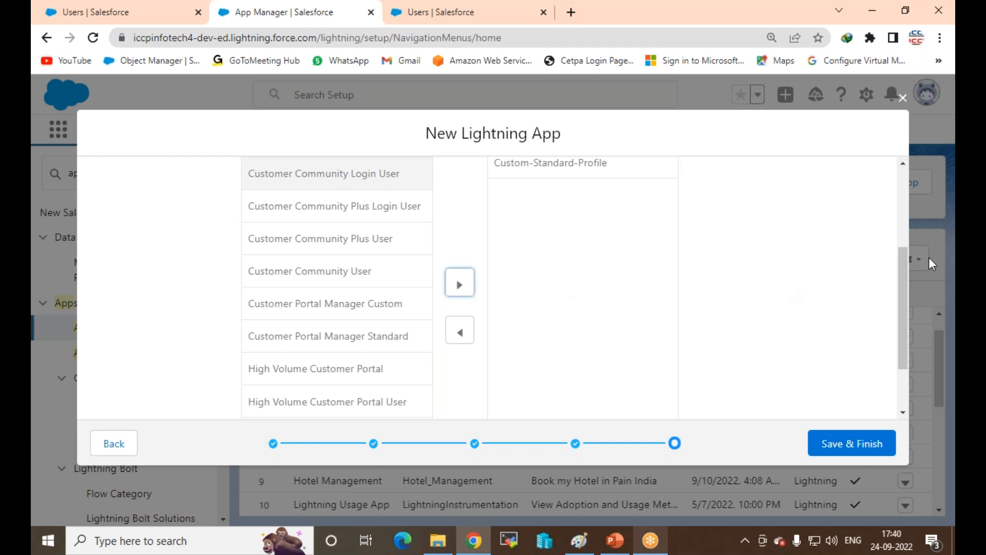
pyautogui.moveTo(900, 270); pyautogui.dragTo(898, 180)
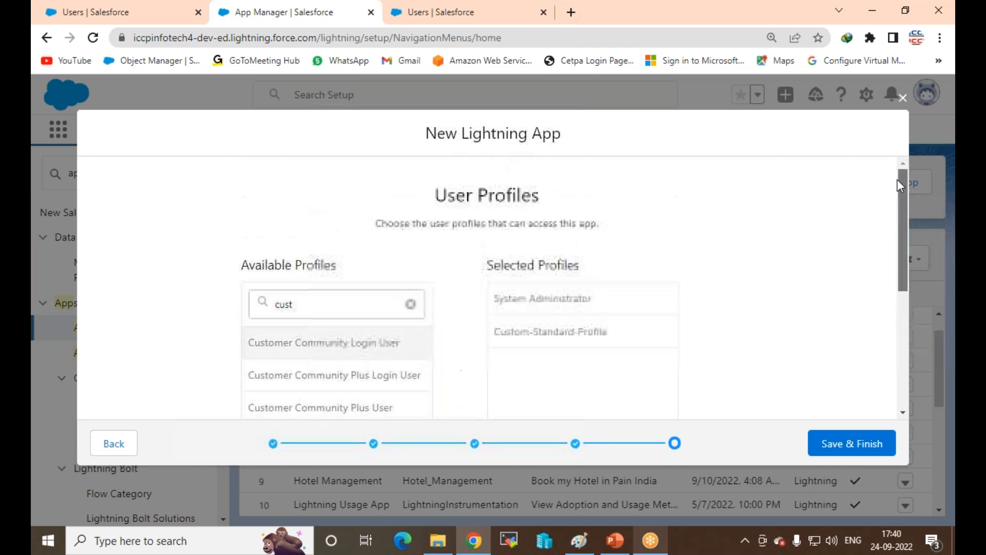
pyautogui.click(519, 333)
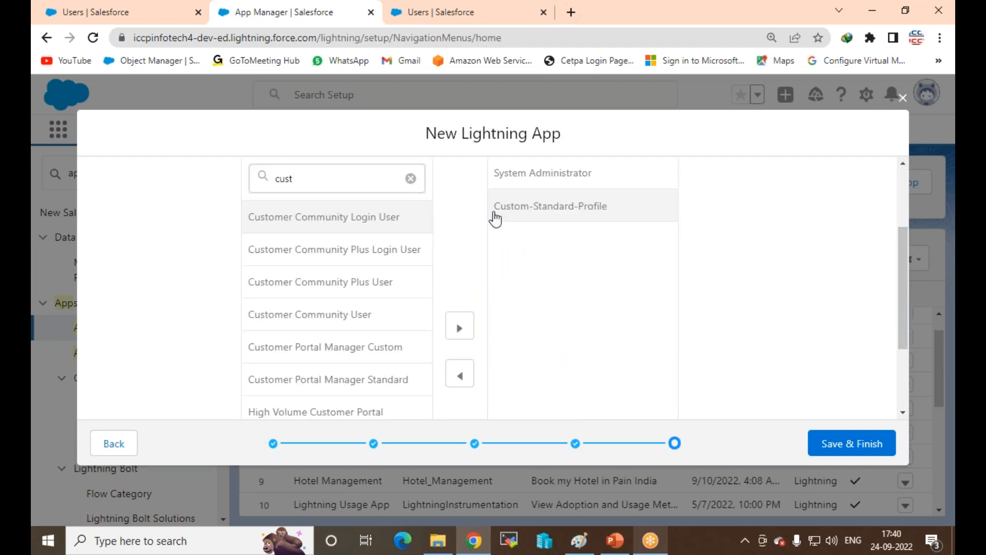
pyautogui.click(458, 376)
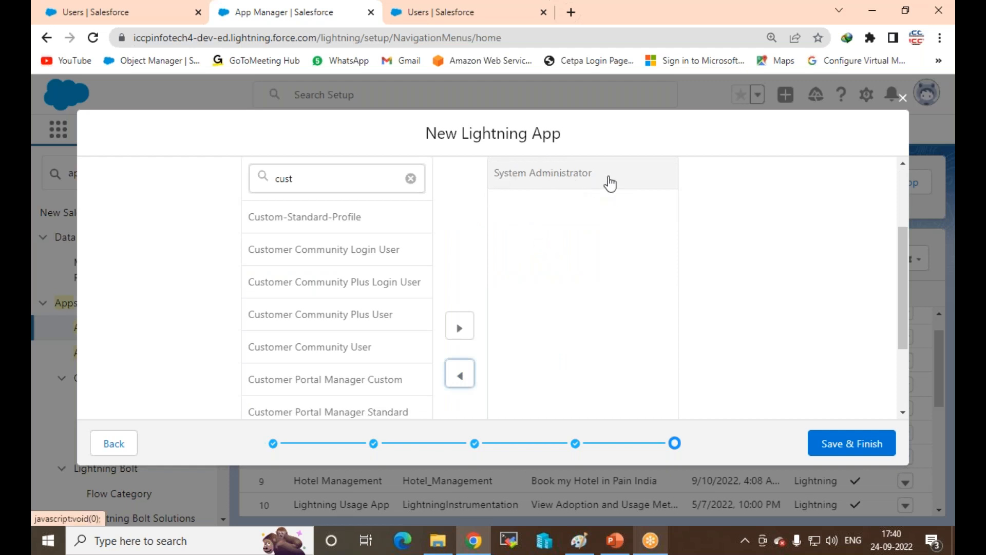
pyautogui.click(835, 445)
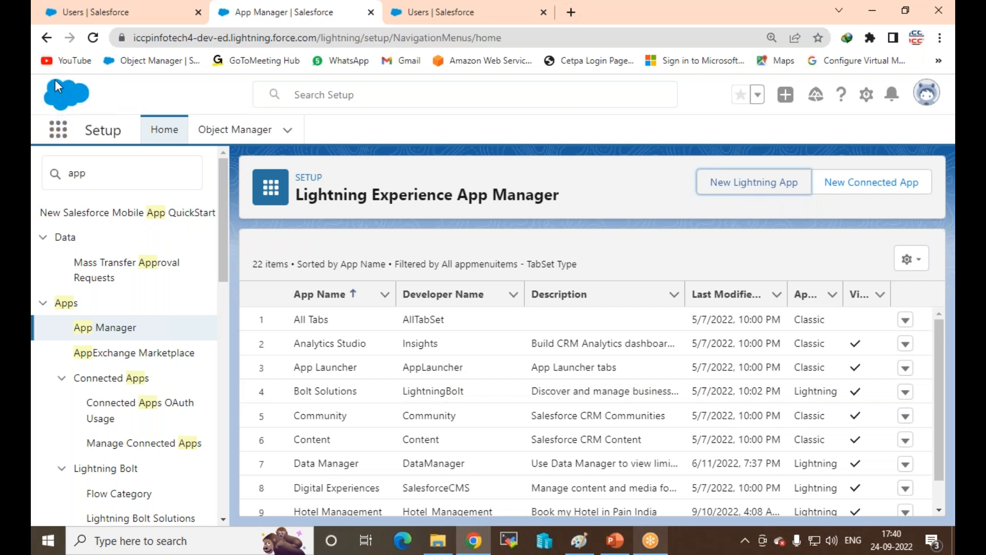
# Step: Launch MY Party Event from the App Launcher, try the New MY Event form, and close it unsaved
pyautogui.click(58, 129)
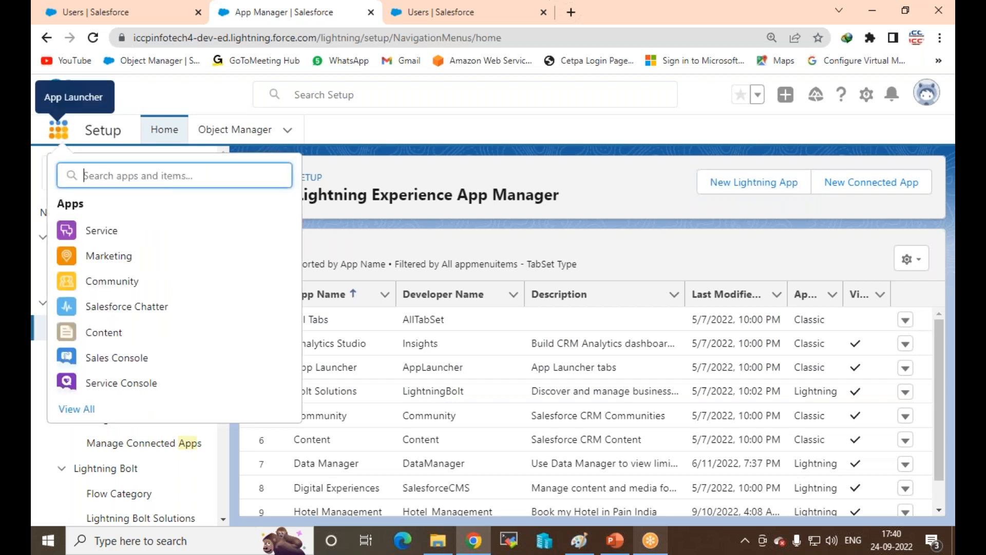
pyautogui.click(85, 413)
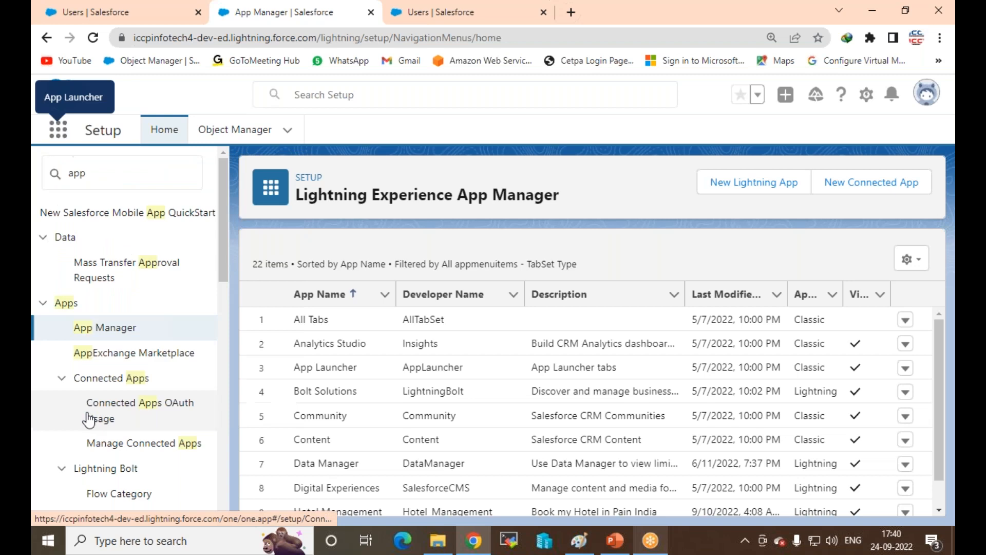
pyautogui.scroll(-5, 418, 303)
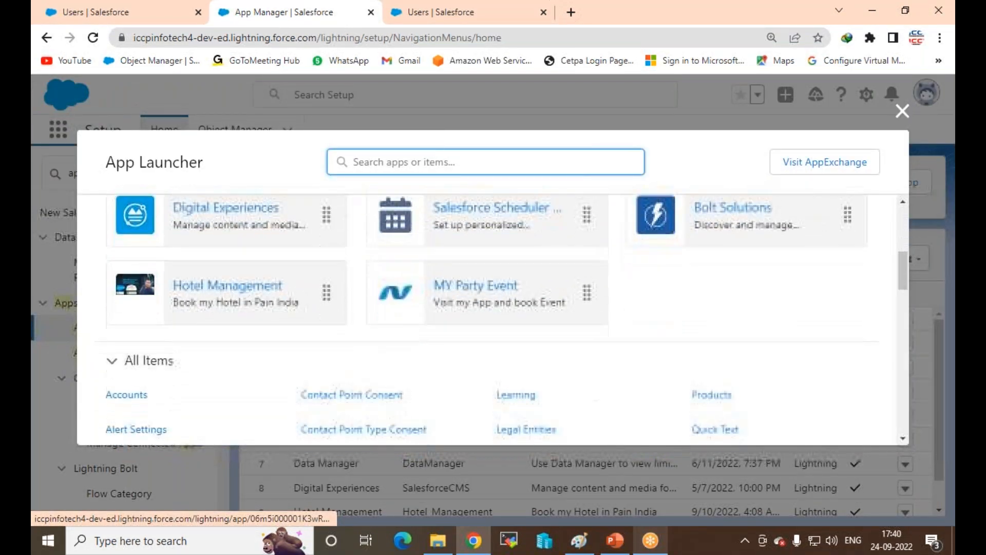
pyautogui.click(453, 291)
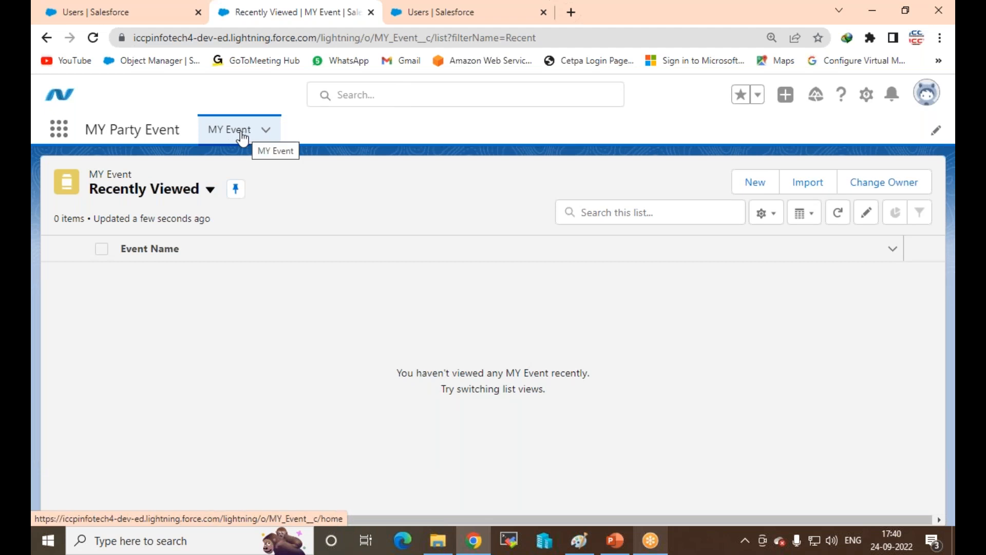
pyautogui.click(755, 186)
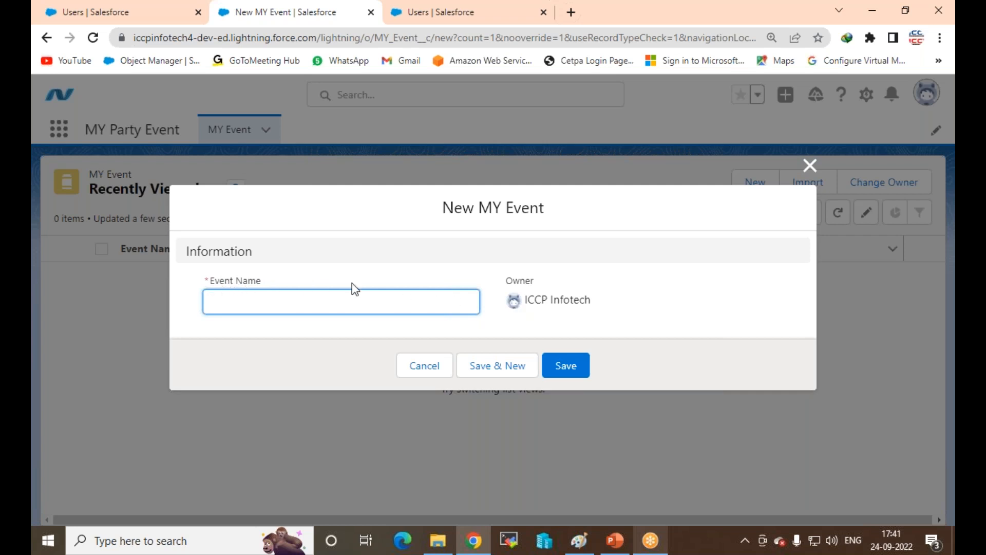
pyautogui.click(819, 176)
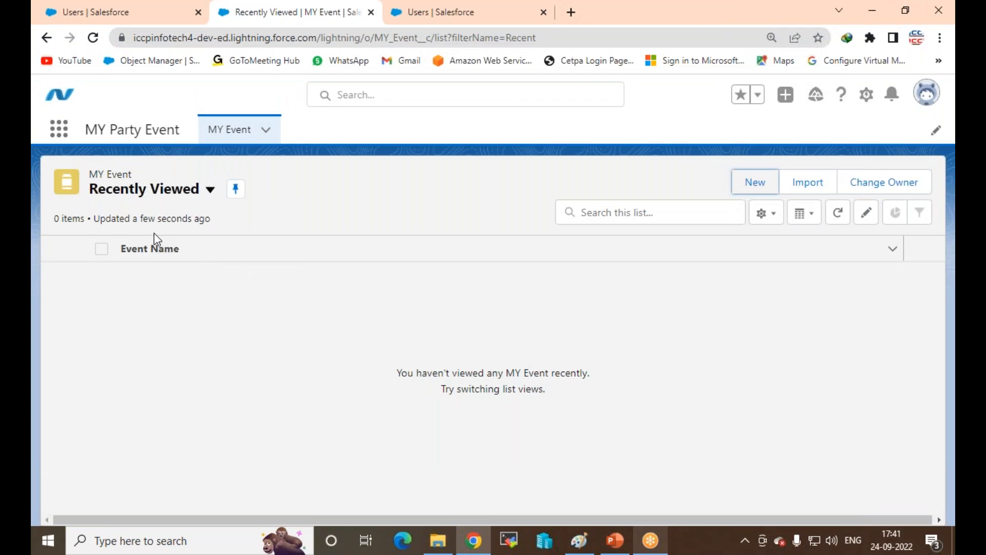
pyautogui.click(670, 26)
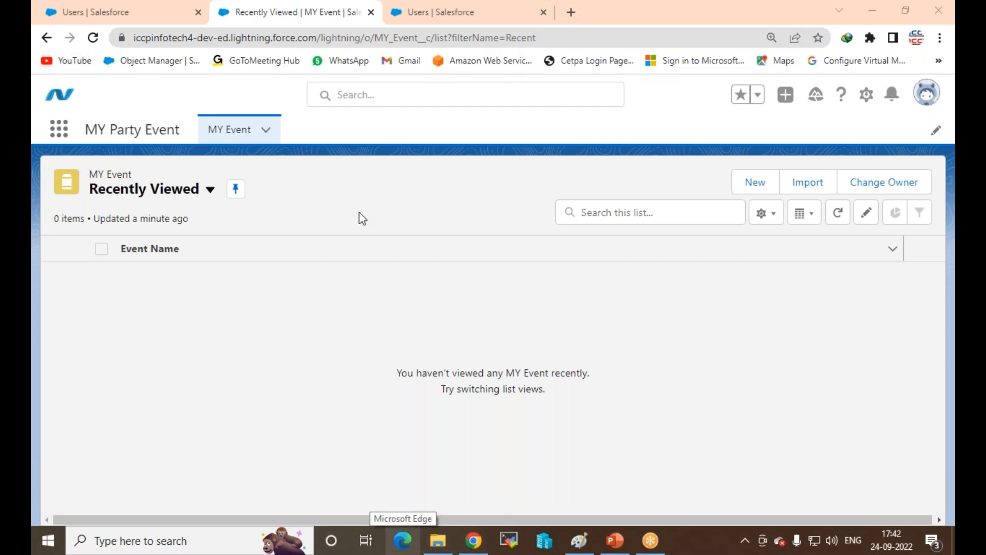
# Step: Open Edge and log in to Salesforce as the other user
pyautogui.click(410, 549)
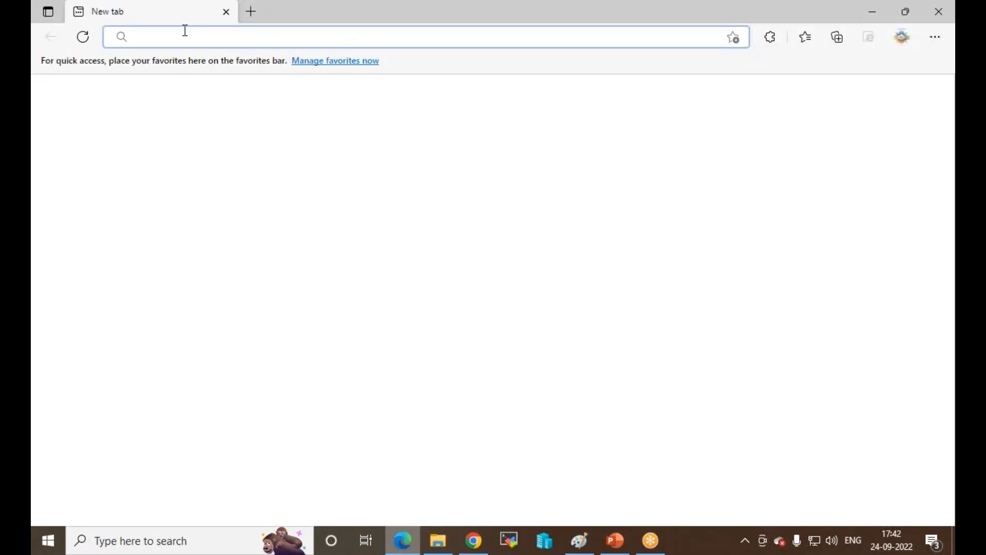
pyautogui.write('login.salesforce.com')
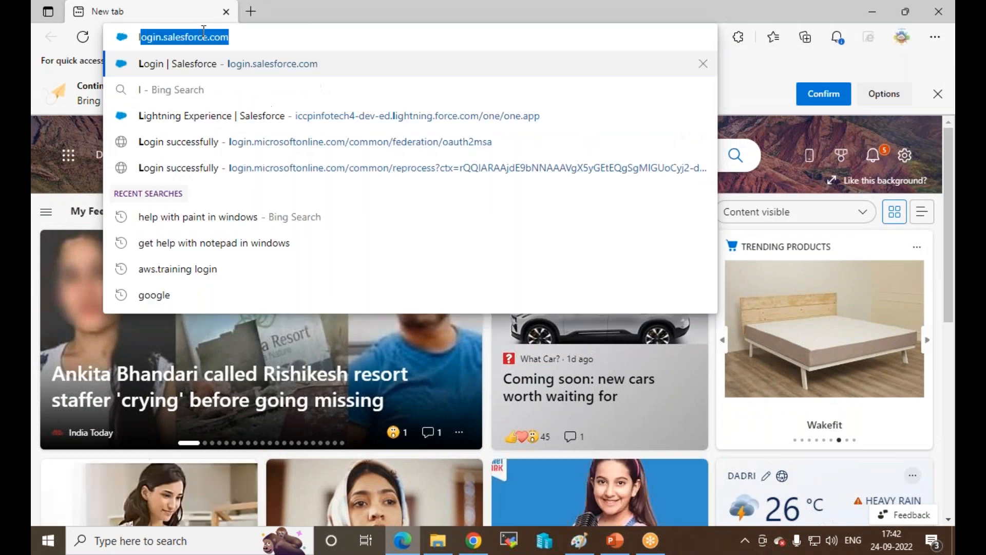
pyautogui.press('Return')
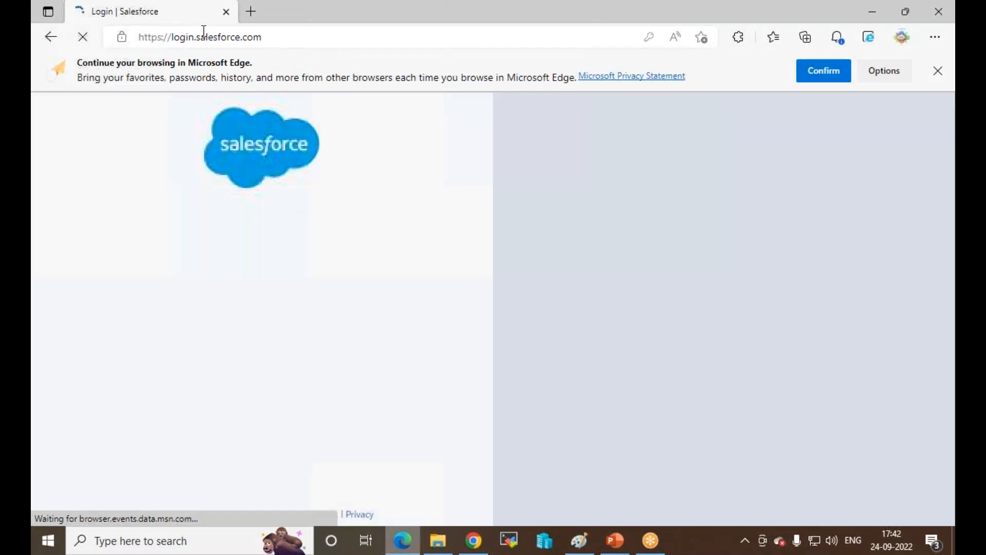
pyautogui.click(241, 367)
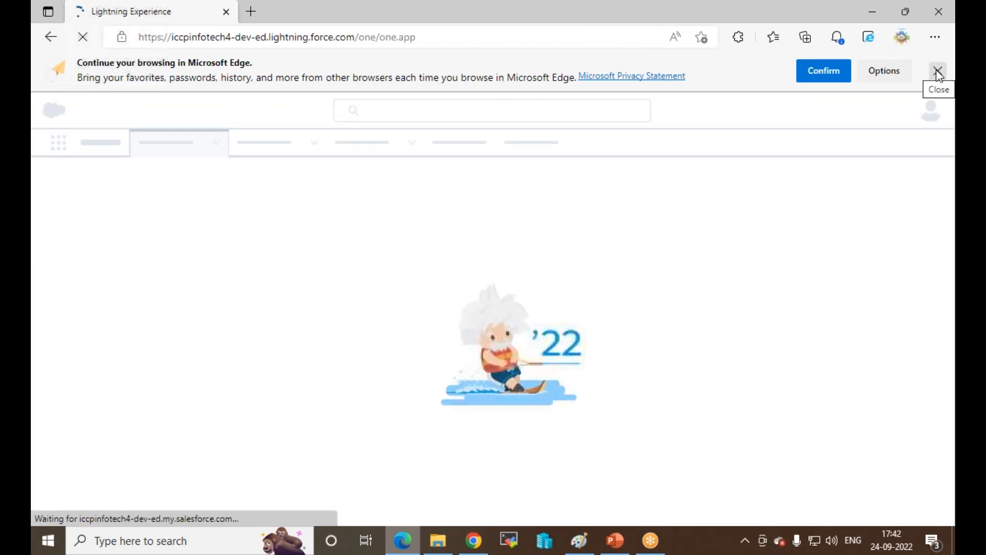
# Step: Dismiss the sync notice and check the App Launcher, which lists only Hotel Management
pyautogui.click(938, 72)
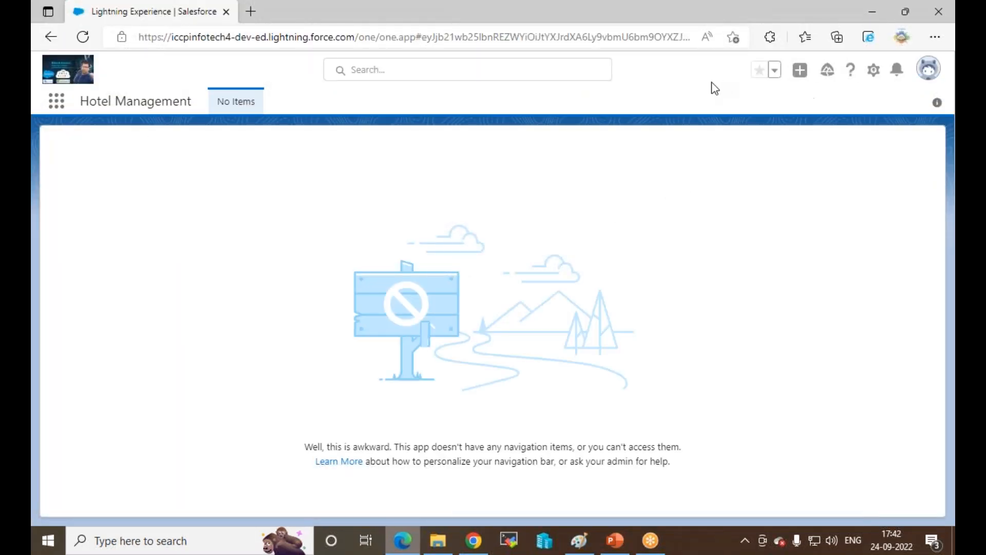
pyautogui.click(929, 69)
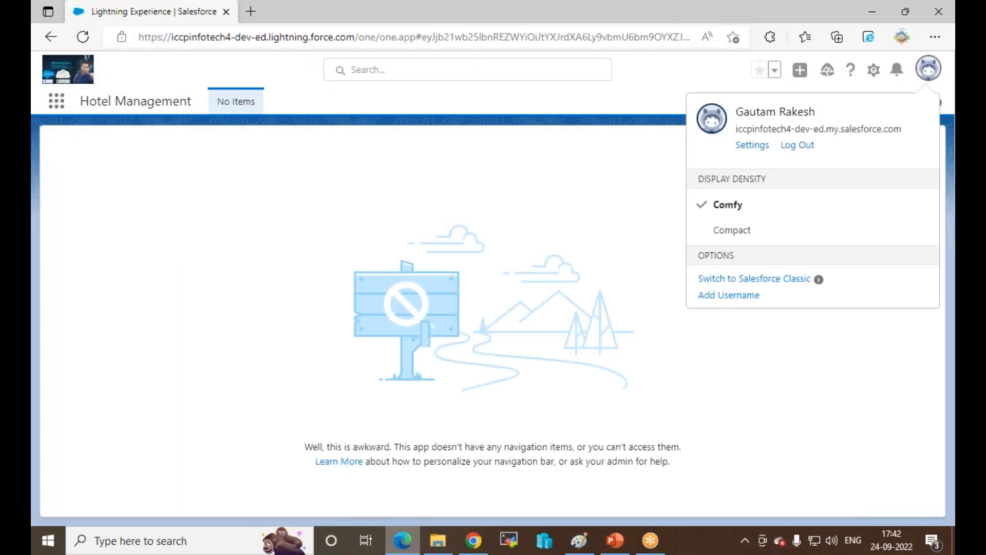
pyautogui.click(291, 163)
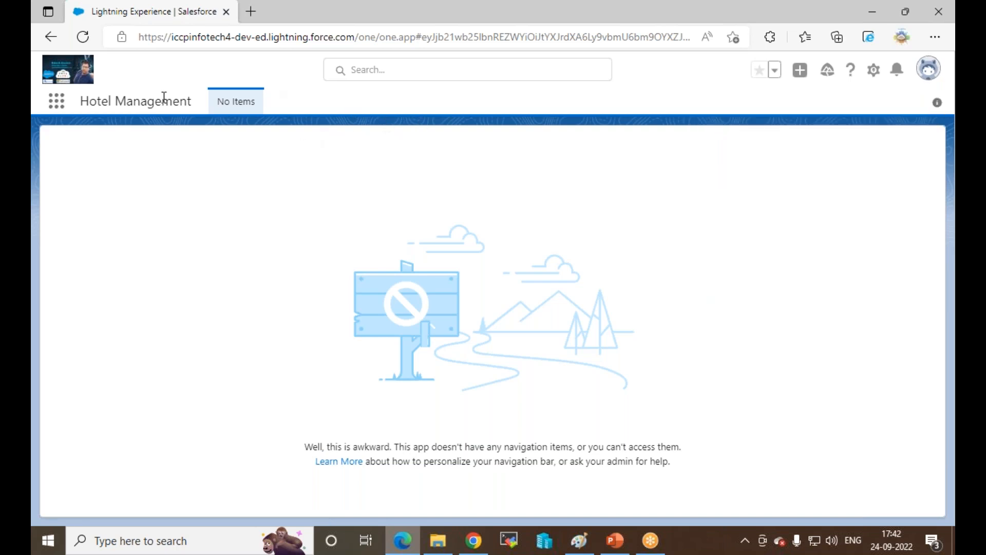
pyautogui.click(55, 101)
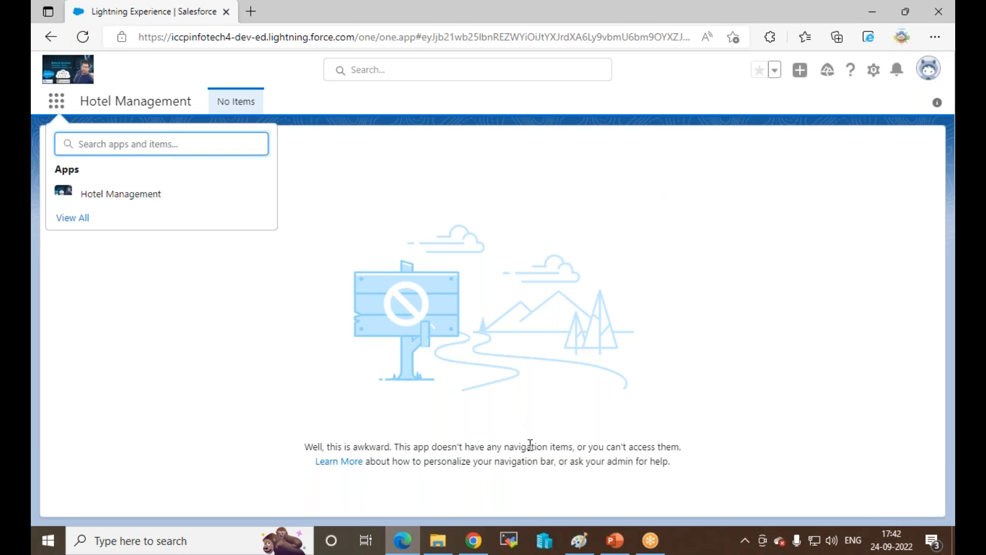
# Step: Commit the Custom C label on the Paint diagram and return to the Salesforce MY Event page
pyautogui.click(582, 543)
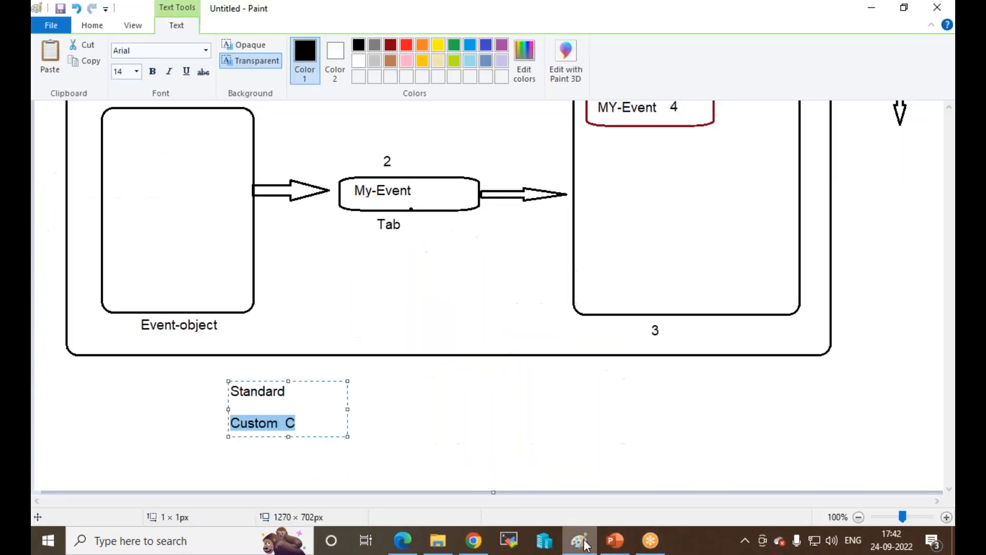
pyautogui.click(463, 428)
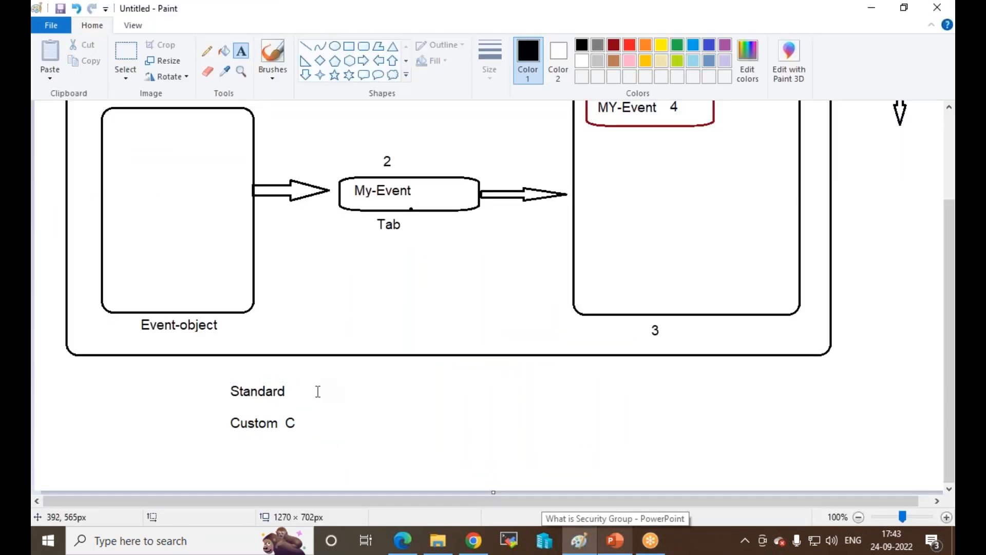
pyautogui.scroll(3, 564, 228)
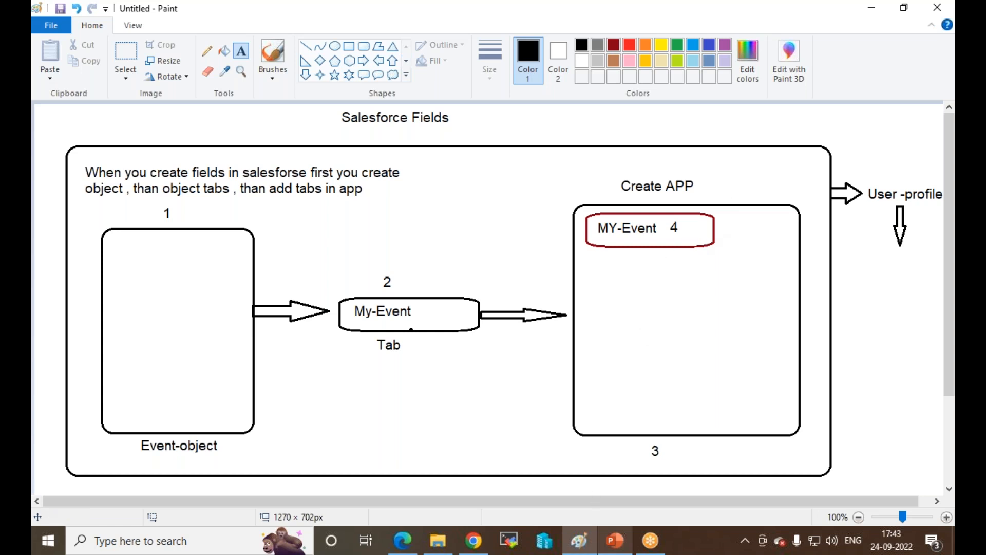
pyautogui.click(483, 546)
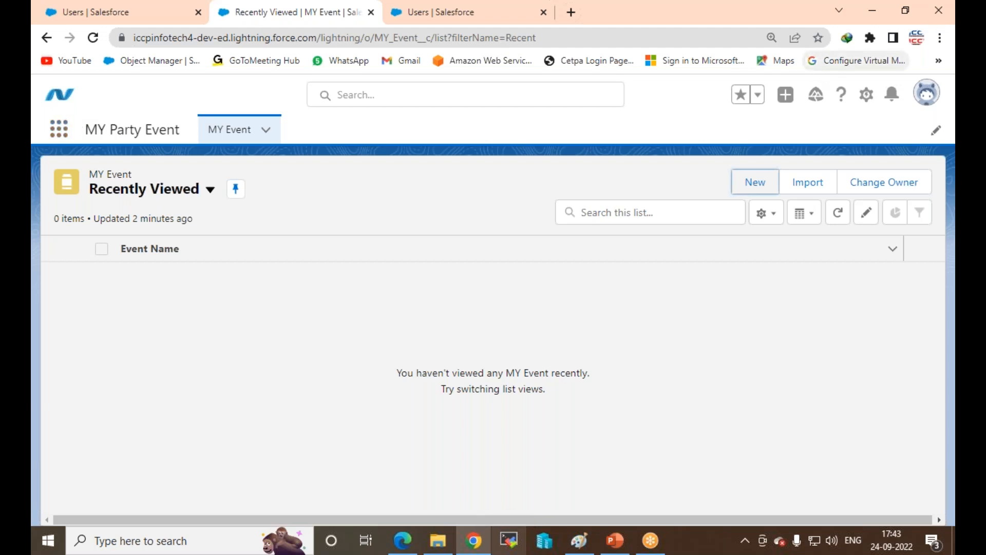
# Step: Find MY Party Event in Setup's App Manager and open it for editing
pyautogui.click(867, 96)
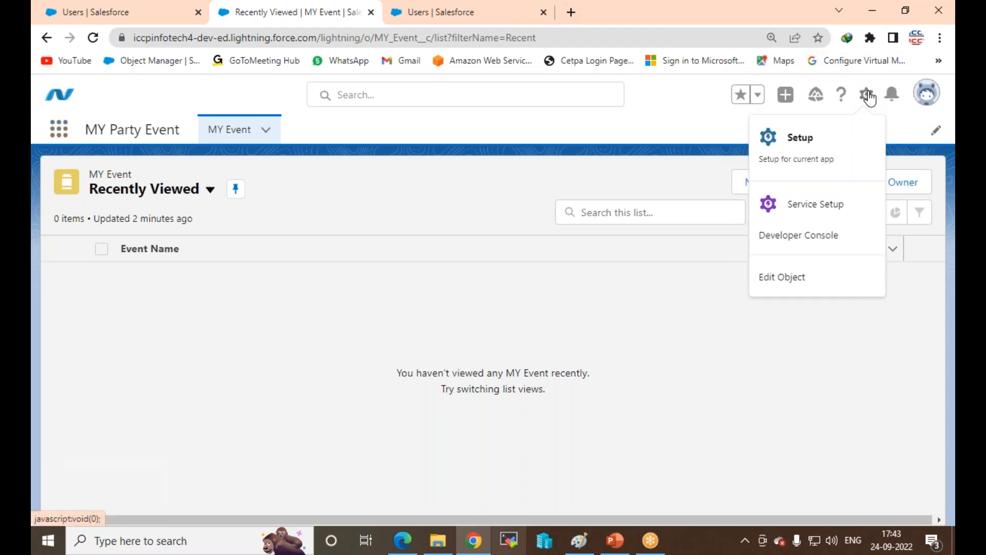
pyautogui.click(820, 147)
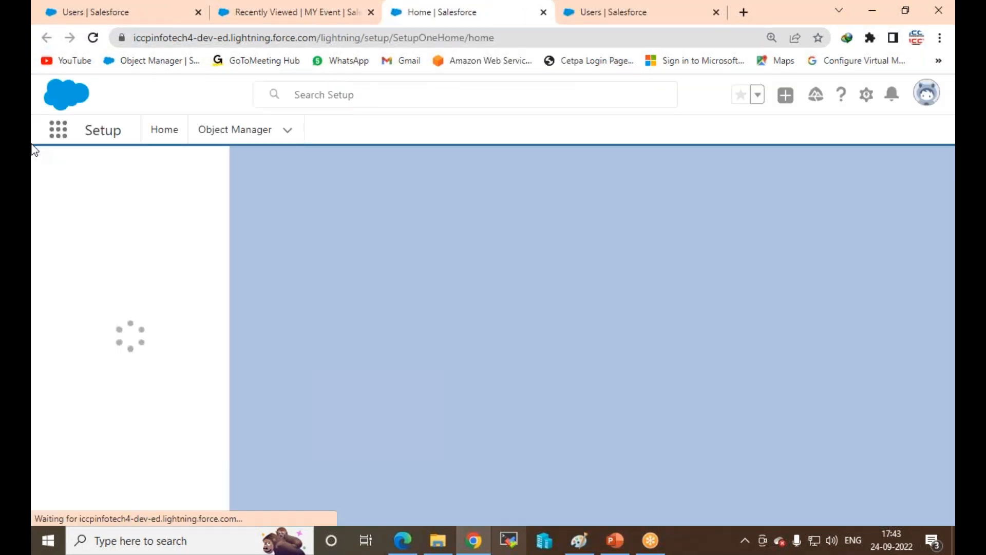
pyautogui.click(148, 174)
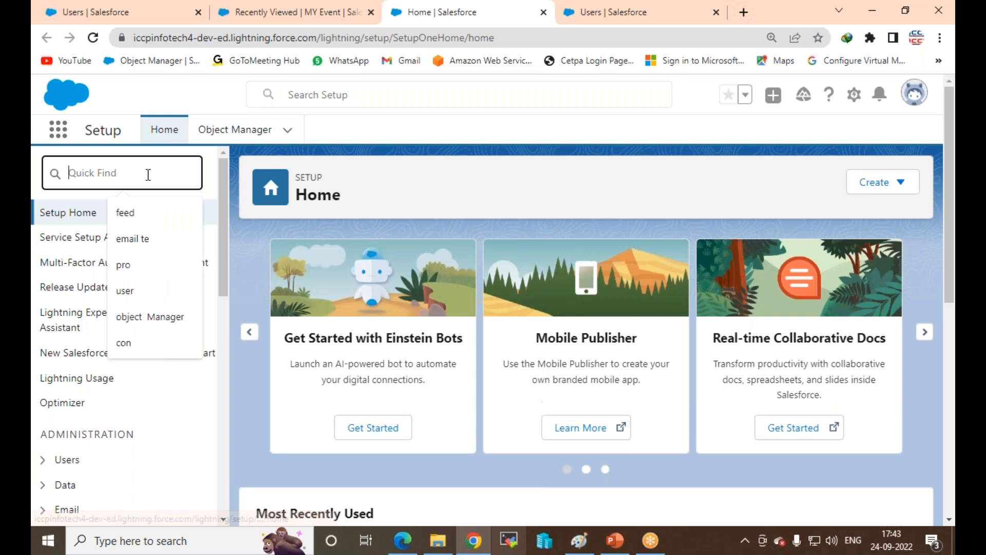
pyautogui.write('a')
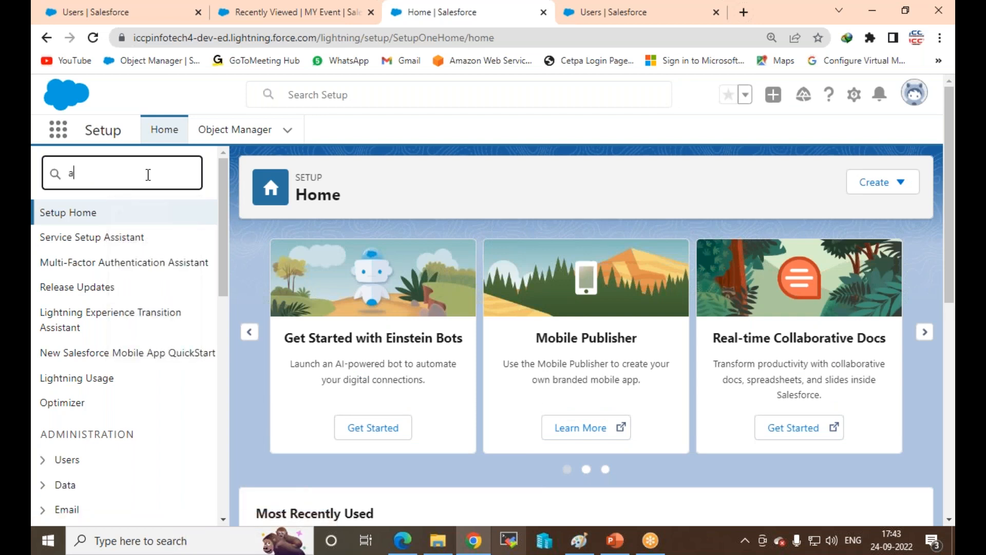
pyautogui.write('pp')
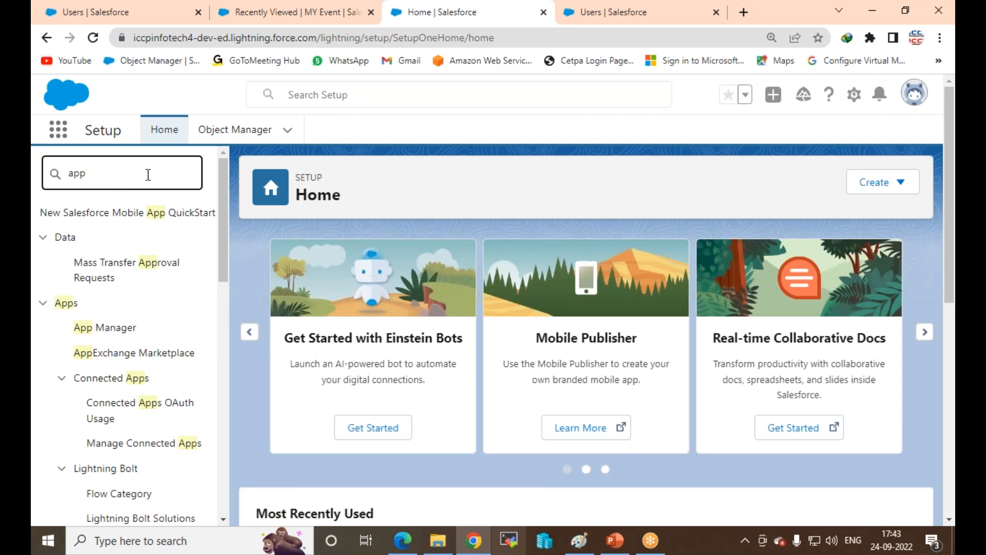
pyautogui.click(102, 333)
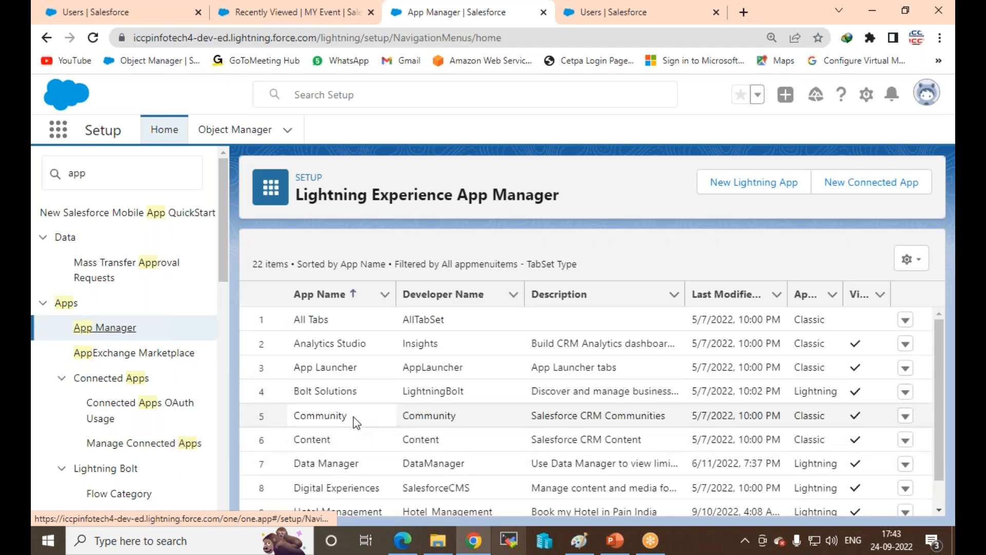
pyautogui.scroll(-1, 352, 415)
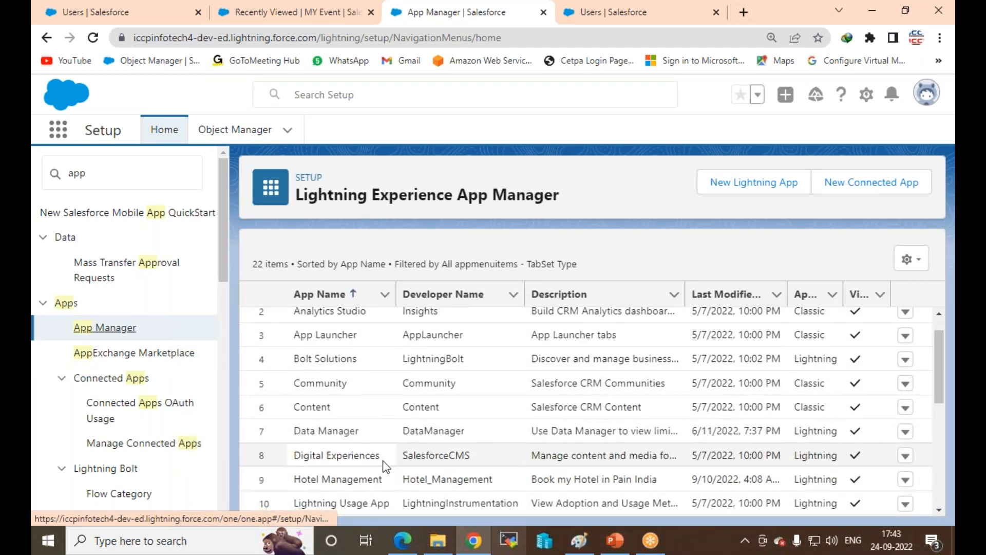
pyautogui.scroll(-3, 377, 493)
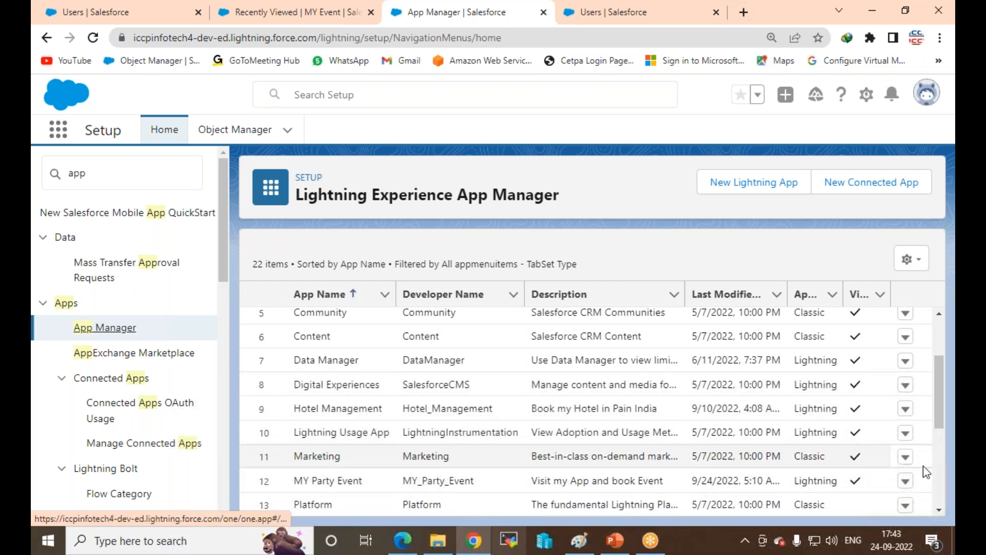
pyautogui.click(906, 483)
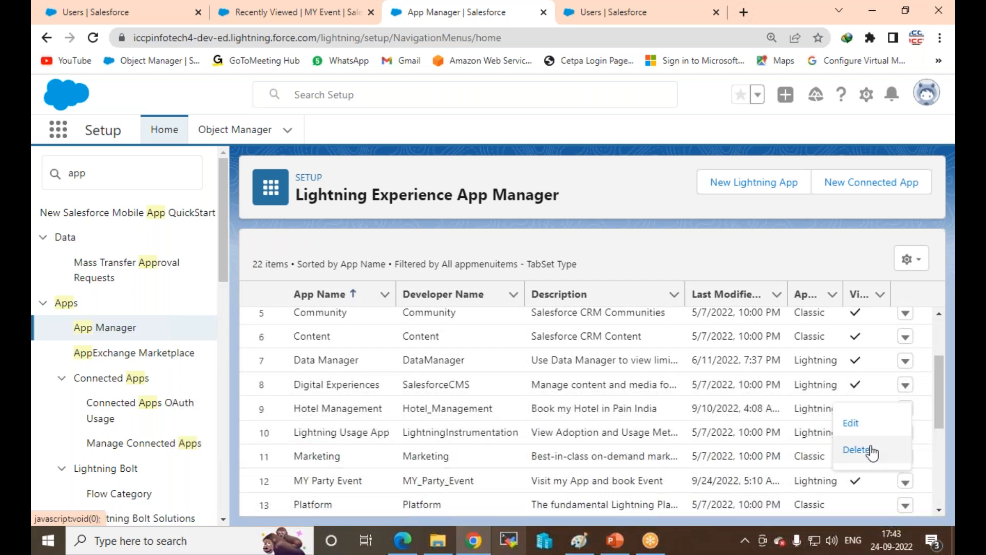
pyautogui.click(852, 424)
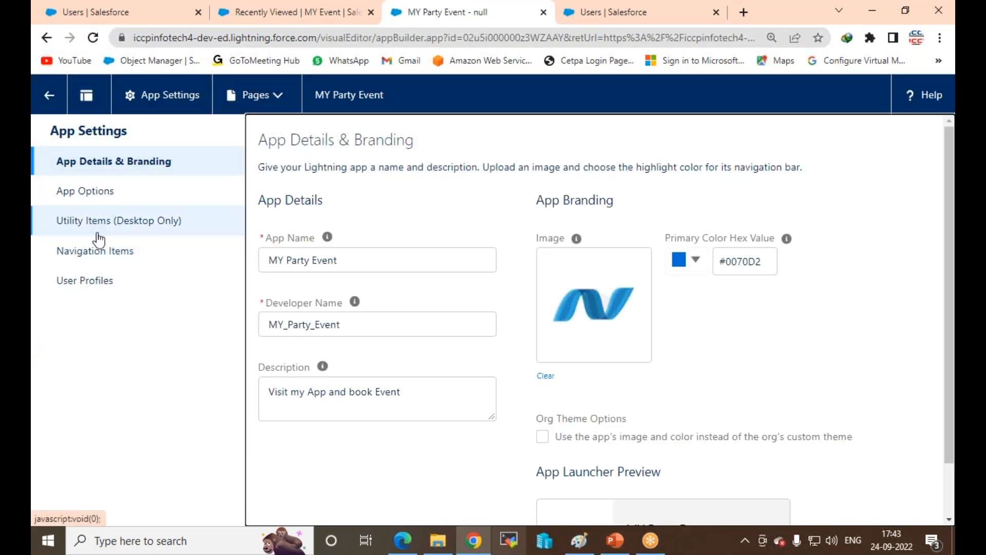
# Step: Add Custom-Standard-Profile to the app's selected user profiles and save
pyautogui.click(97, 280)
pyautogui.click(414, 236)
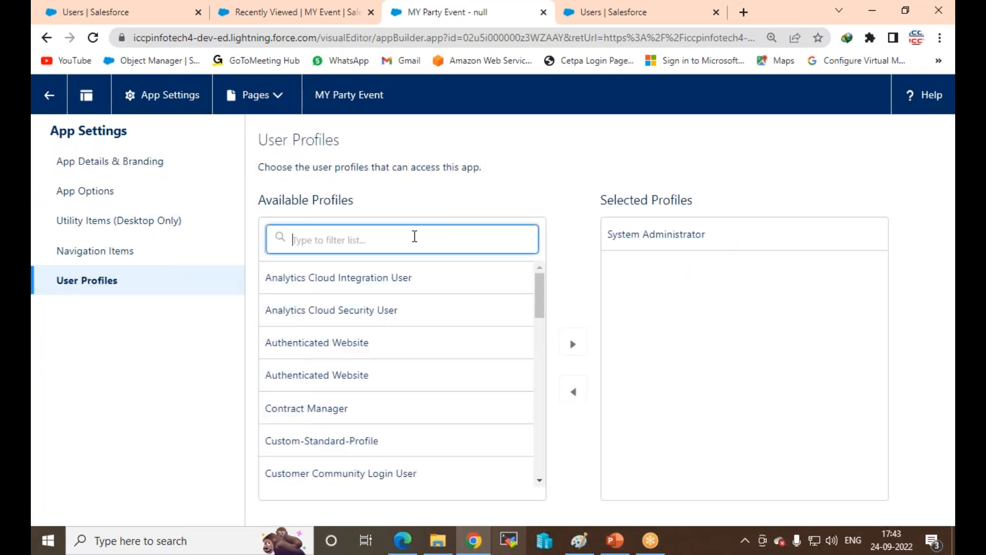
pyautogui.write('cus')
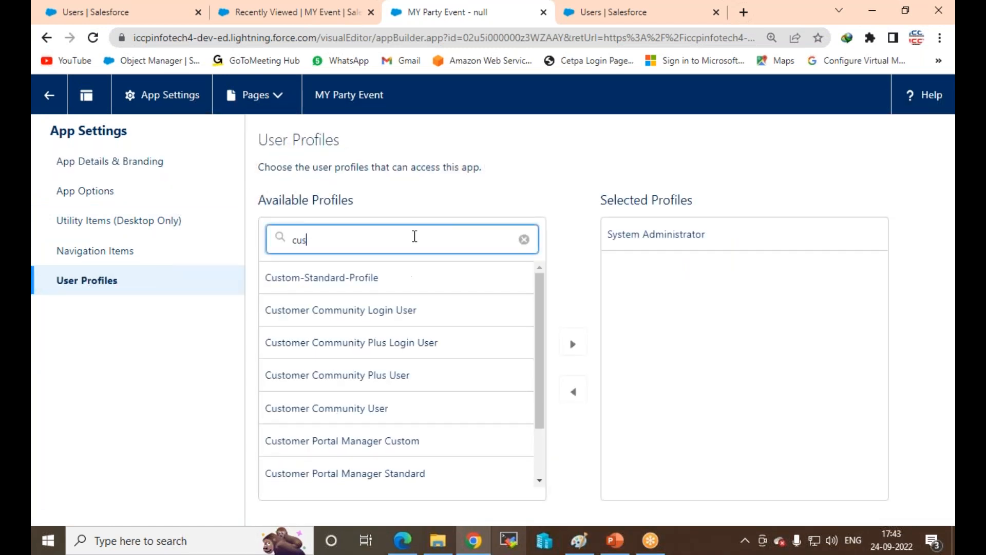
pyautogui.click(308, 278)
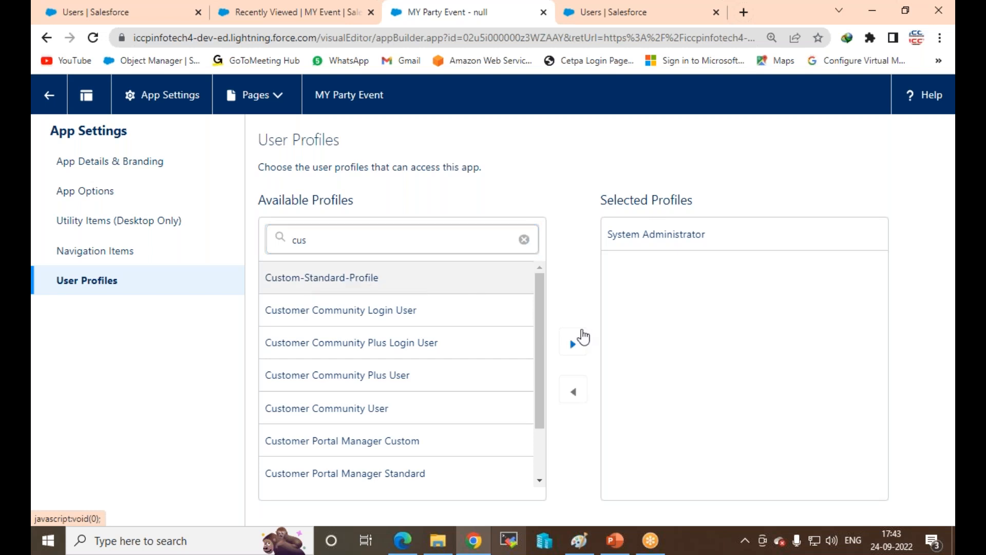
pyautogui.click(575, 345)
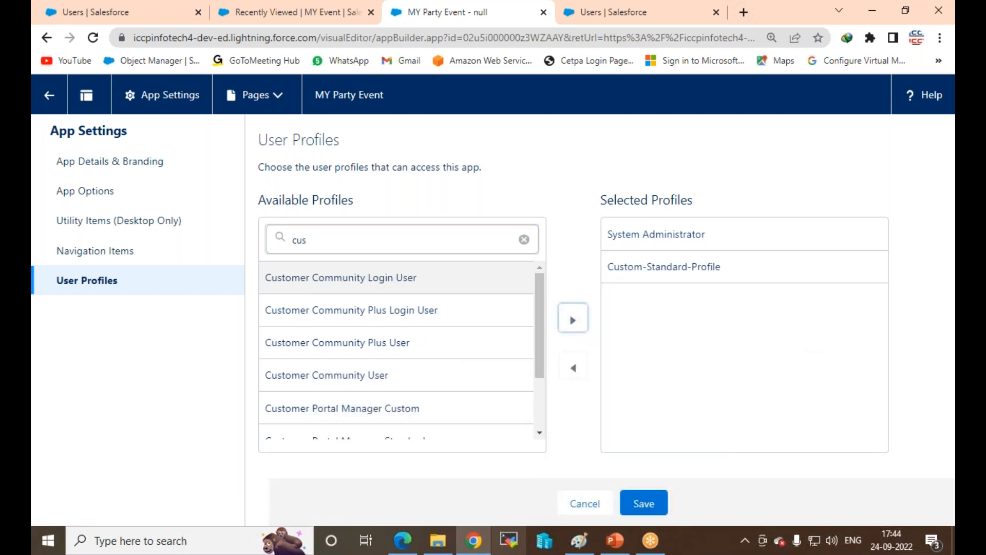
pyautogui.click(644, 504)
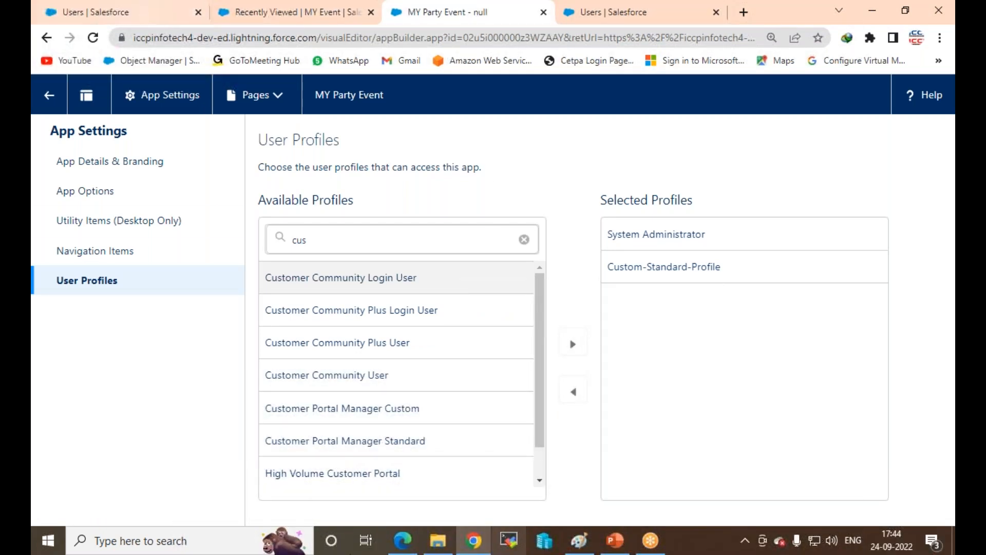
pyautogui.click(401, 542)
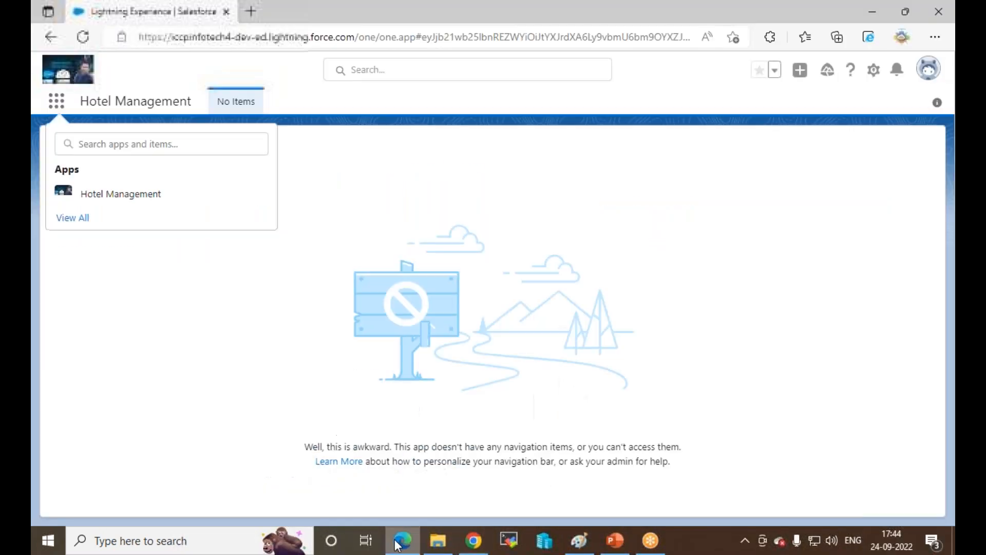
# Step: Refresh the Edge session and open MY Party Event, which shows no navigation items
pyautogui.click(82, 38)
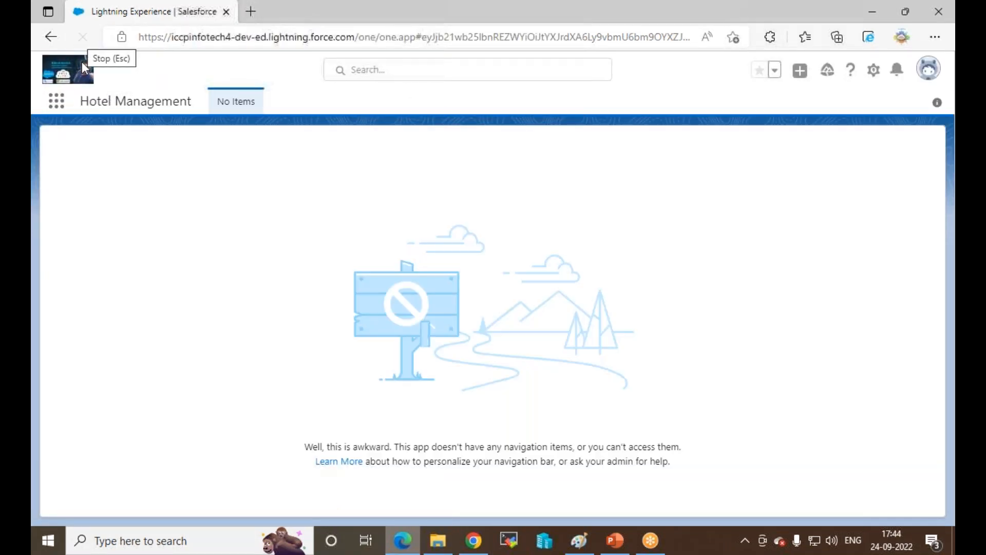
pyautogui.click(56, 101)
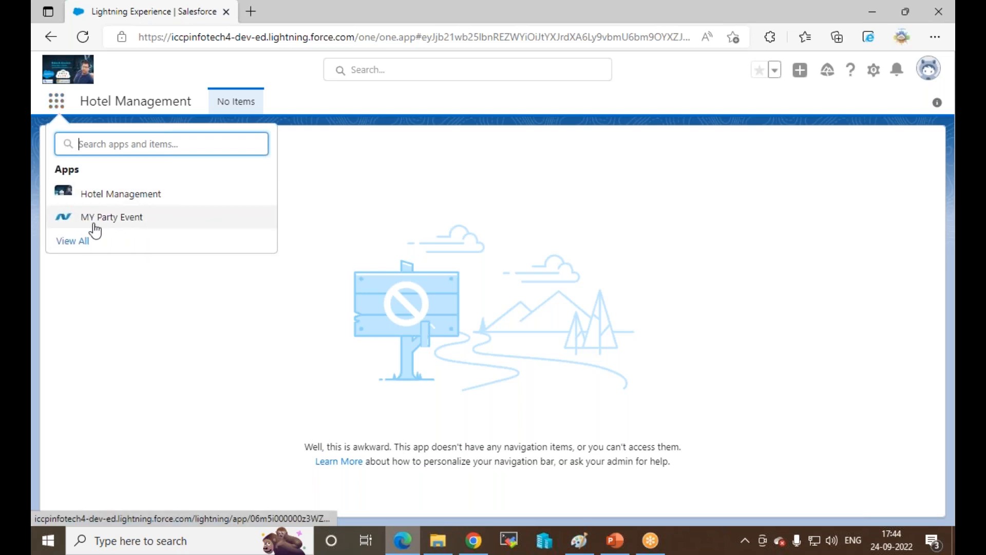
pyautogui.click(121, 222)
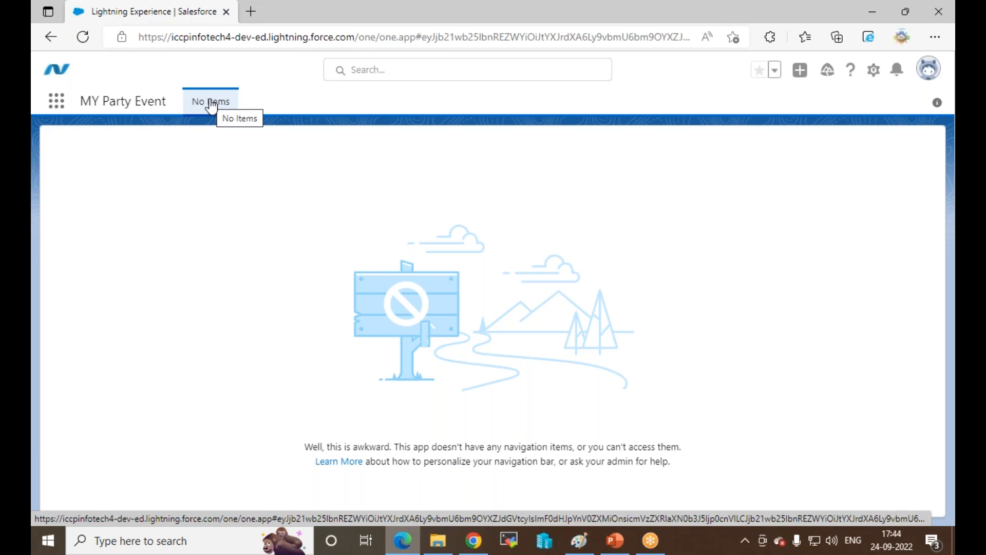
pyautogui.click(78, 38)
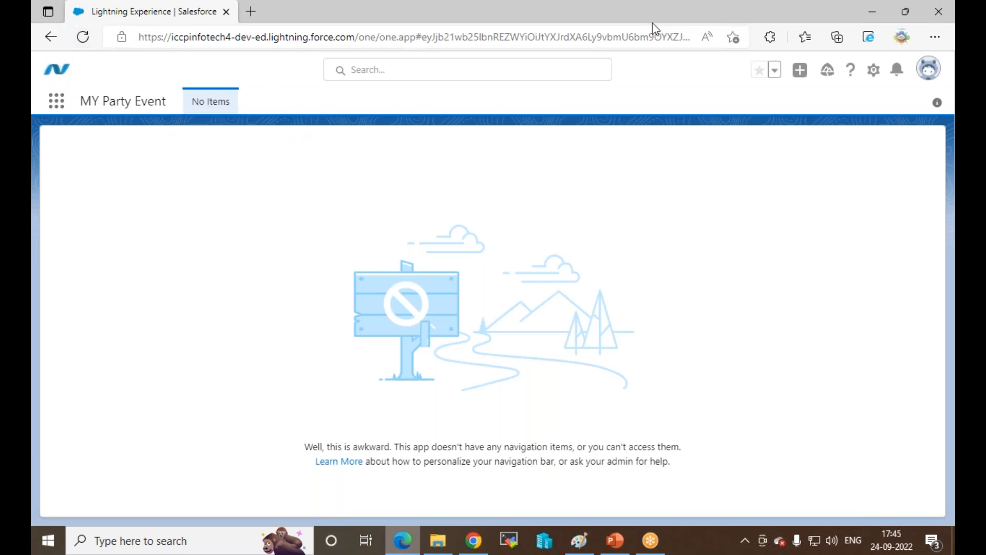
pyautogui.click(877, 7)
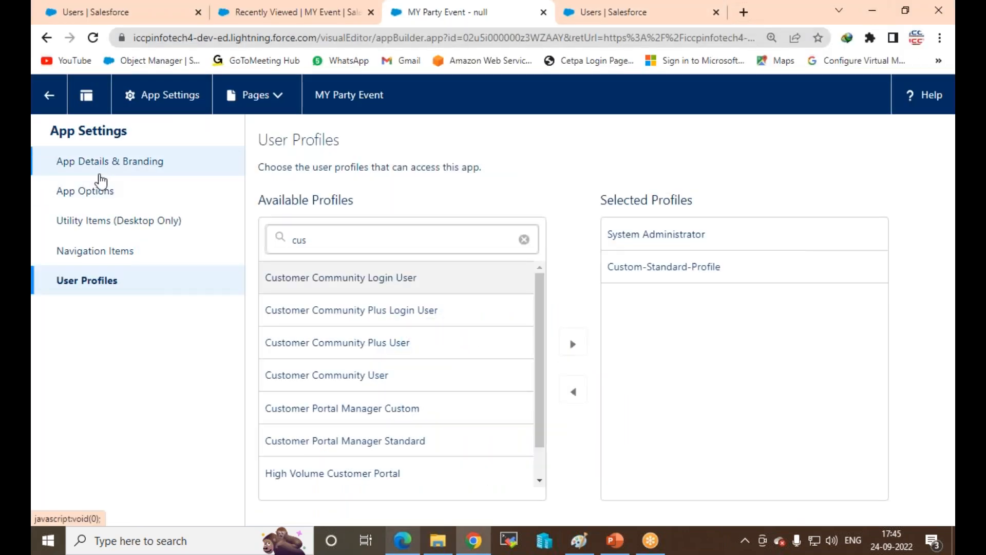
pyautogui.click(49, 98)
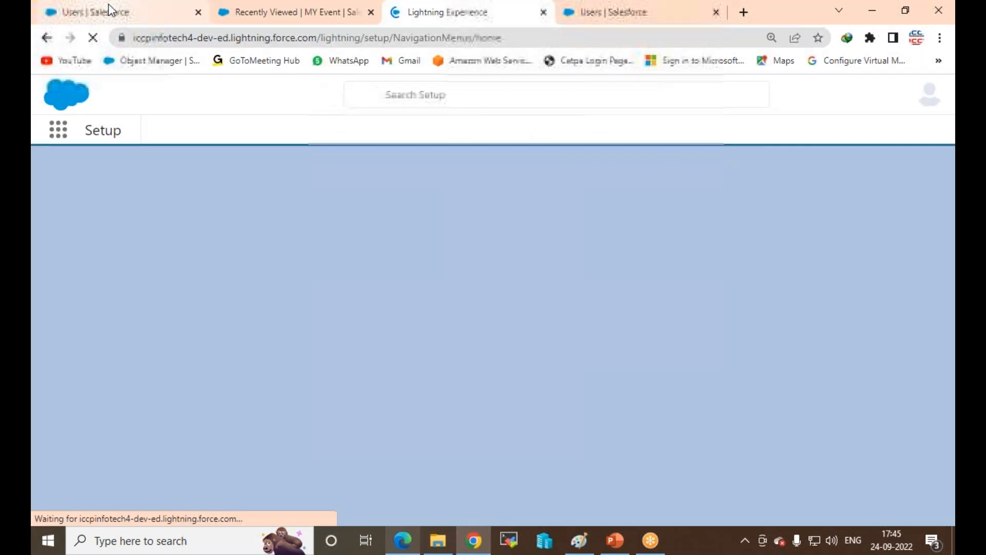
# Step: Filter the Profiles list to C and edit Custom-Standard-Profile
pyautogui.click(109, 4)
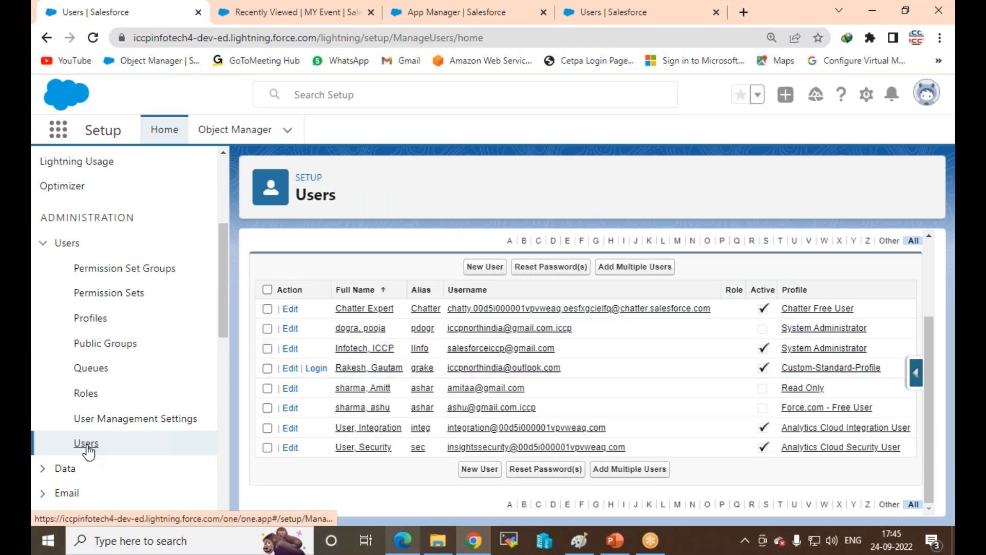
pyautogui.click(93, 320)
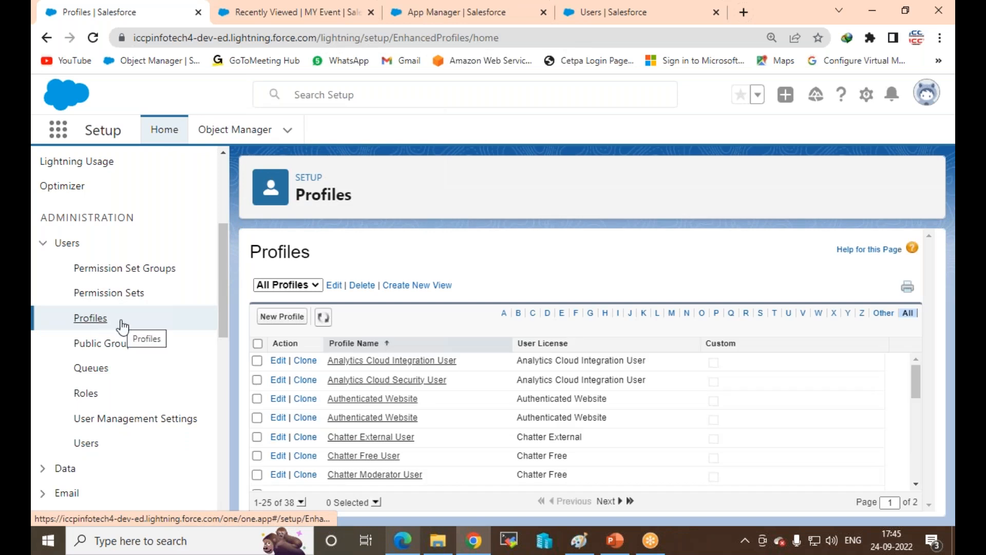
pyautogui.click(533, 314)
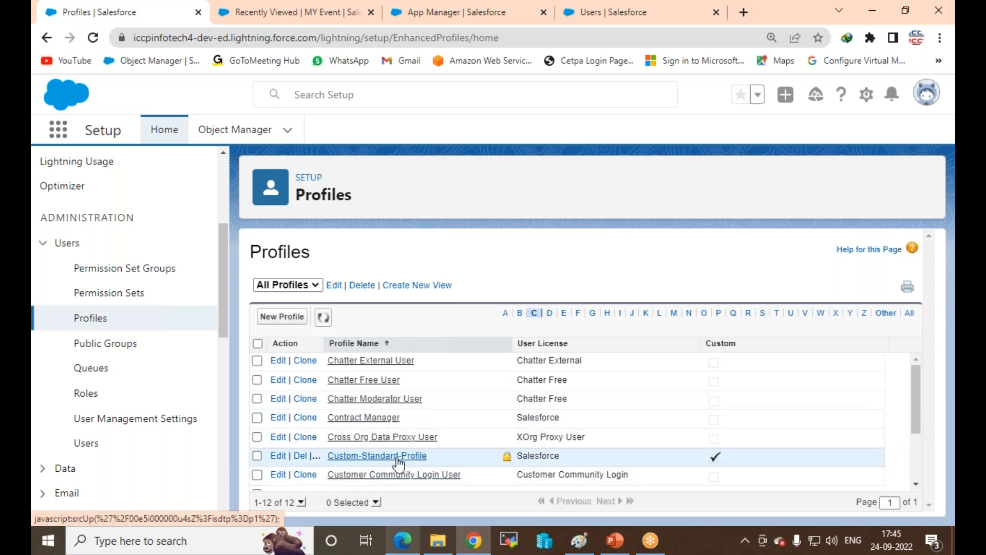
pyautogui.click(278, 456)
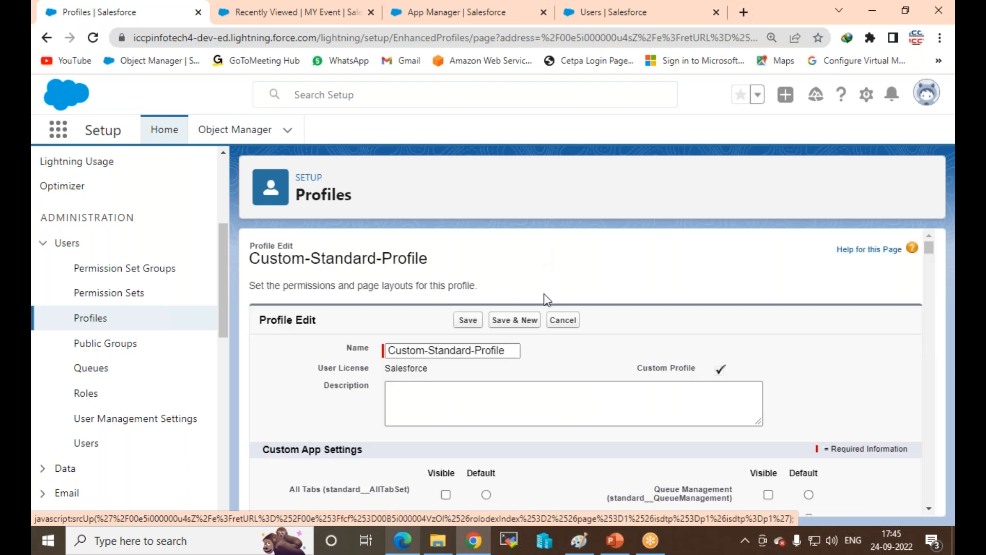
# Step: Scroll the Custom-Standard-Profile edit page to Custom Object Permissions, where MY Event has no access
pyautogui.scroll(-6, 544, 295)
pyautogui.scroll(-1, 512, 342)
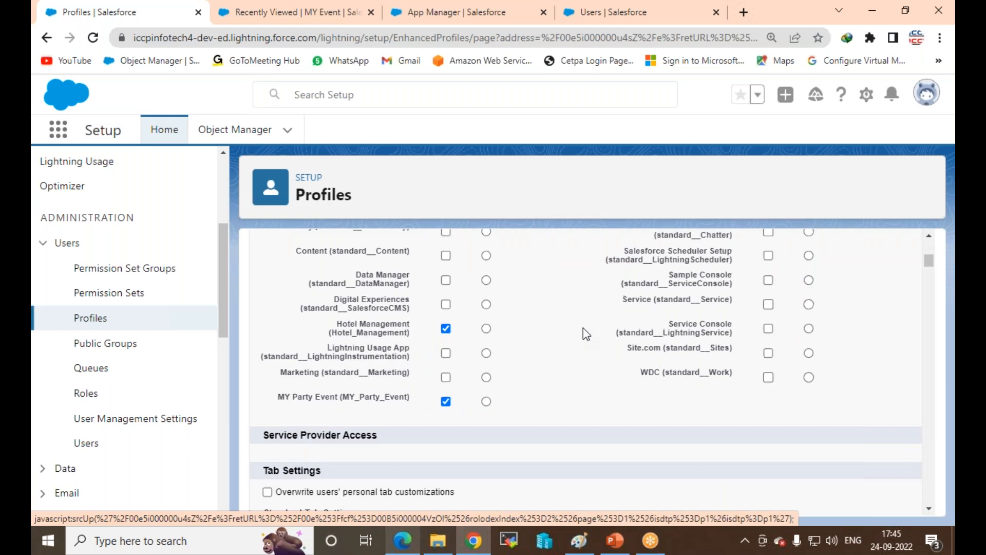
pyautogui.scroll(4, 584, 328)
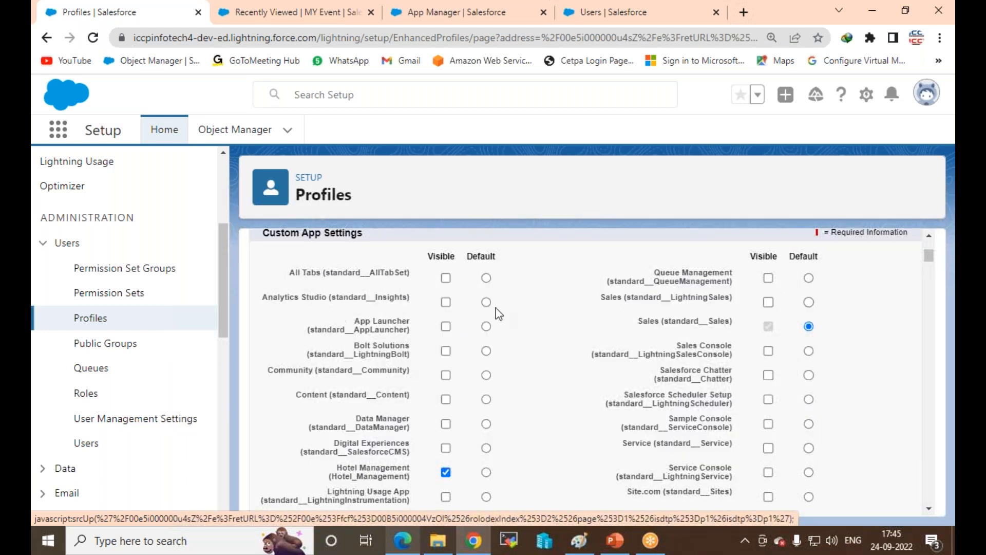
pyautogui.scroll(-15, 499, 312)
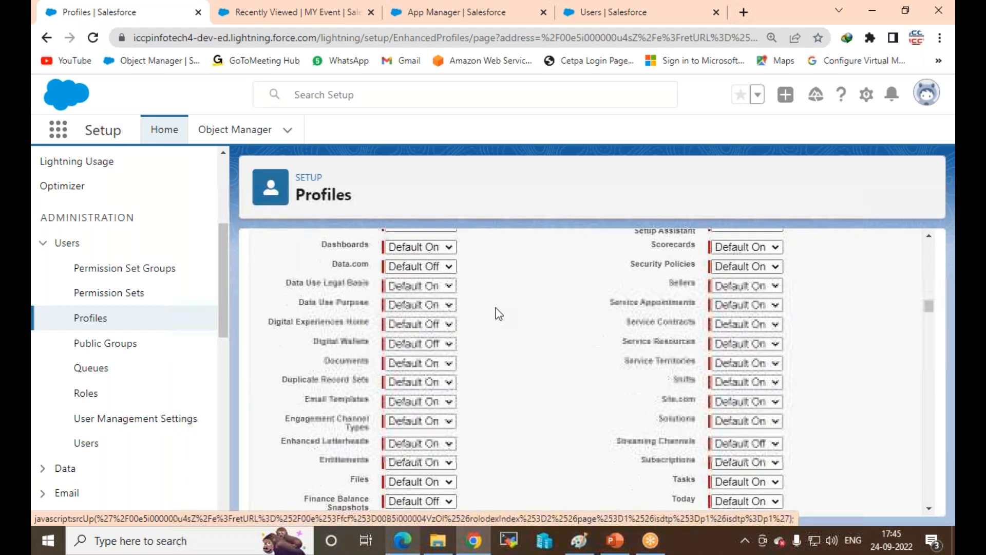
pyautogui.scroll(-10, 499, 312)
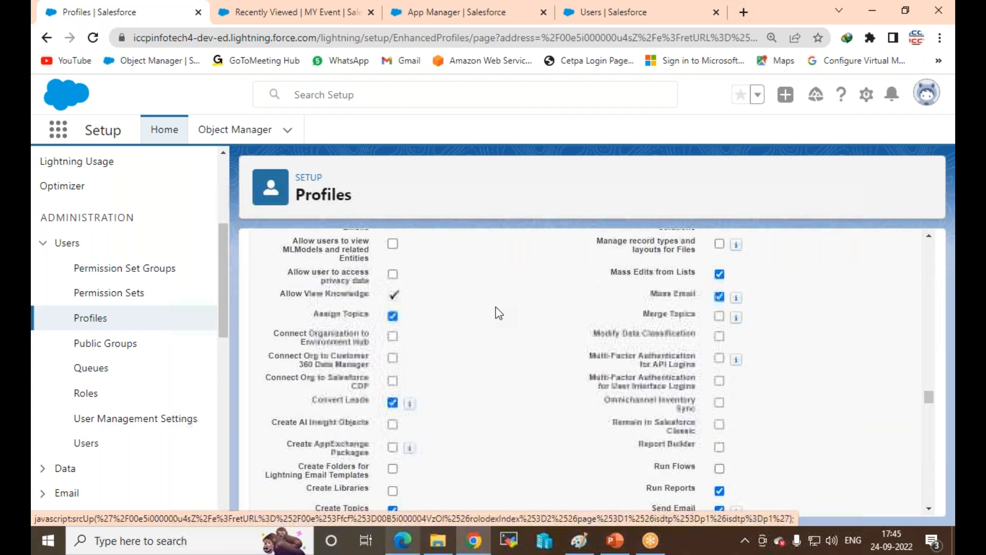
pyautogui.scroll(-5, 497, 312)
pyautogui.scroll(6, 496, 312)
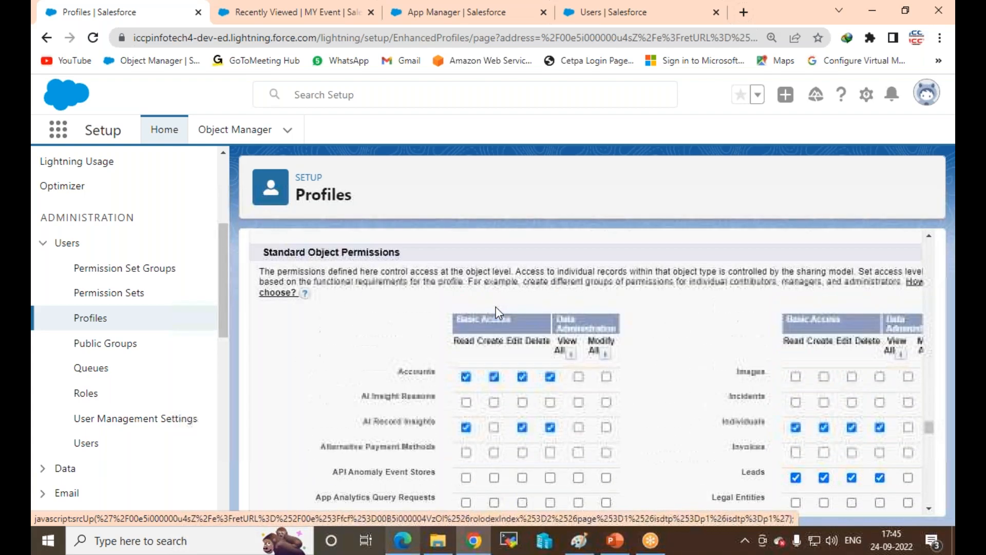
pyautogui.scroll(-15, 424, 363)
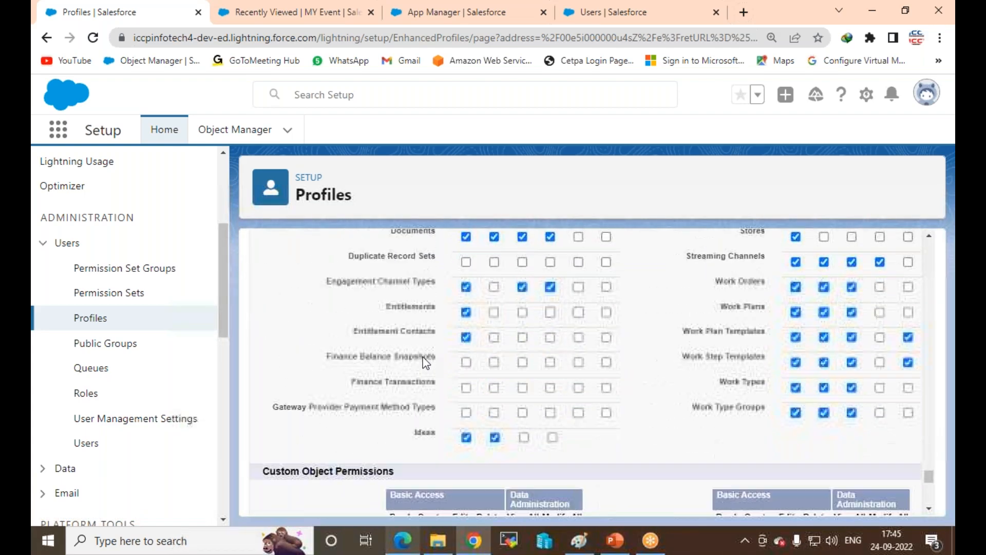
pyautogui.scroll(12, 606, 292)
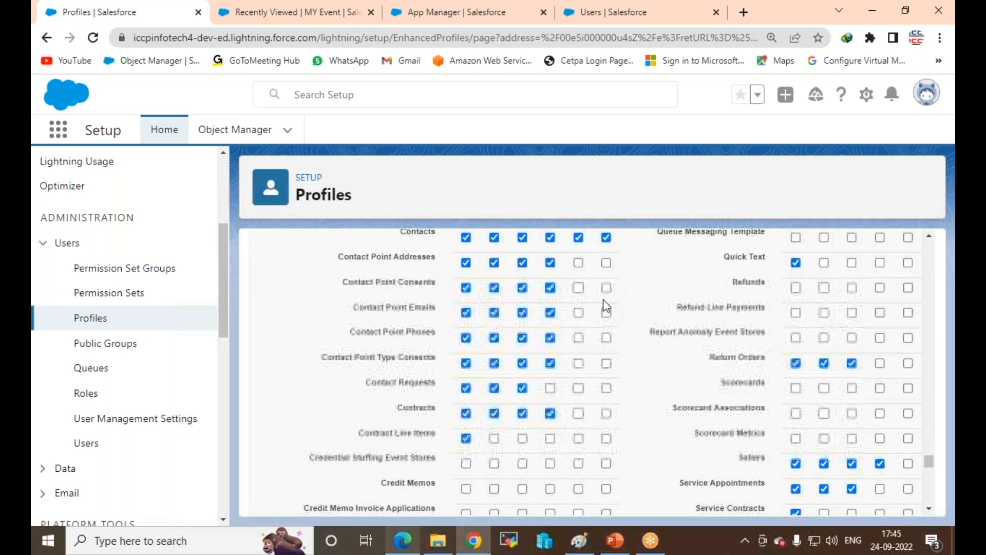
pyautogui.scroll(10, 605, 346)
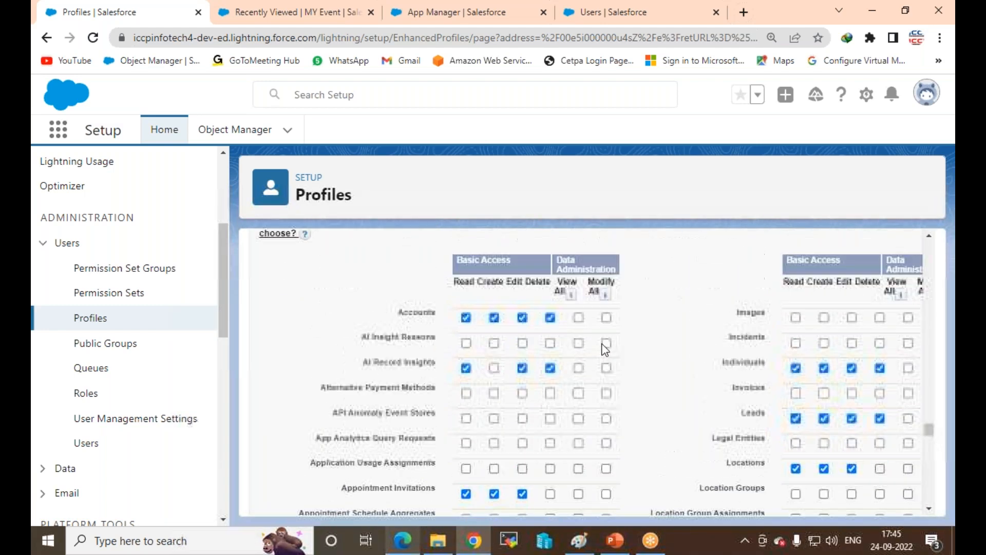
pyautogui.scroll(-3, 602, 359)
pyautogui.scroll(1, 597, 288)
pyautogui.scroll(-10, 578, 340)
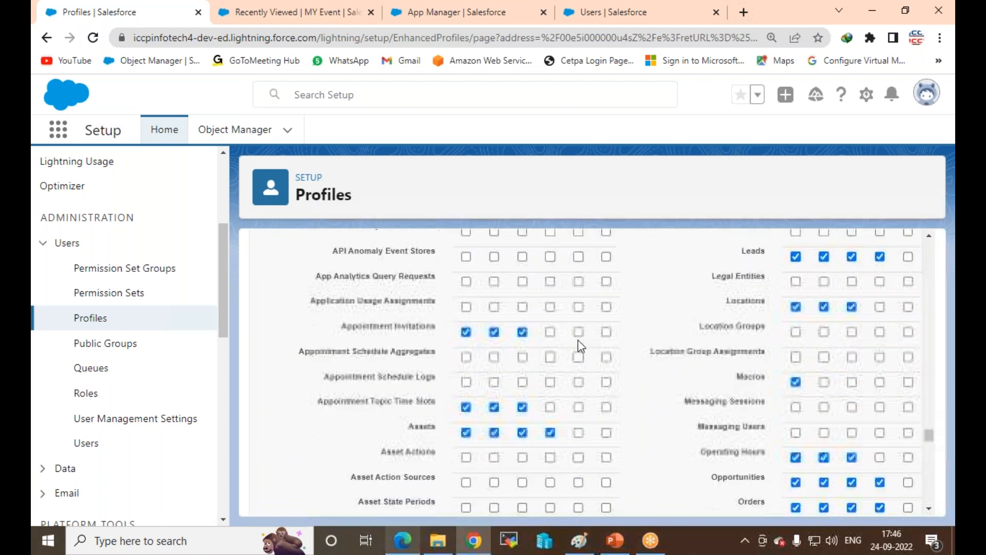
pyautogui.scroll(-15, 578, 340)
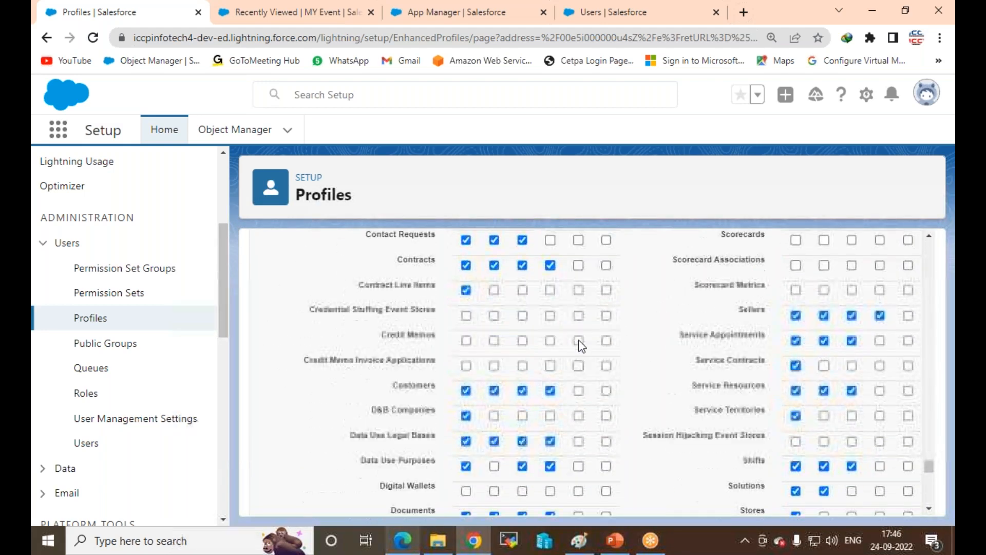
pyautogui.scroll(-5, 578, 341)
pyautogui.scroll(3, 577, 340)
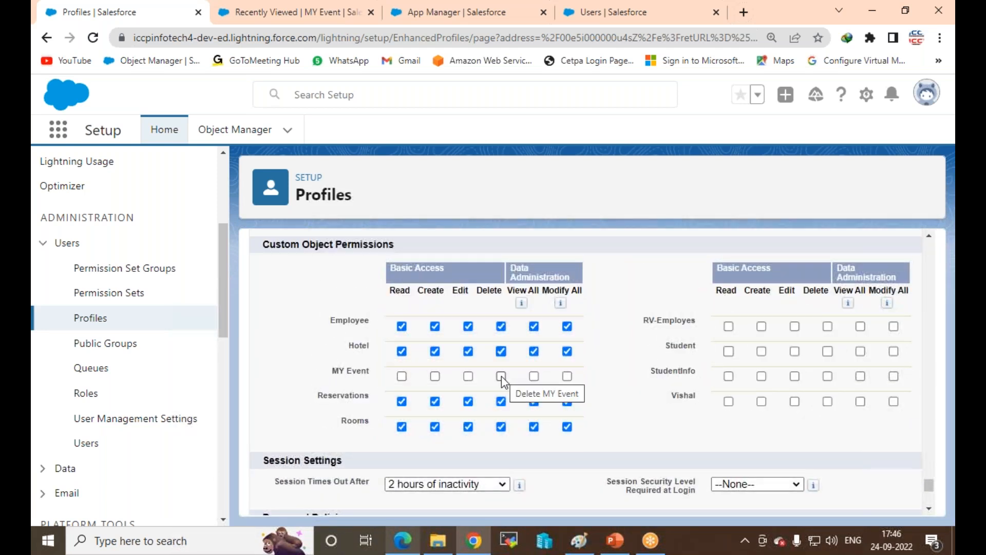
# Step: Tick Modify All and Create on the MY Event row and save the profile
pyautogui.click(568, 376)
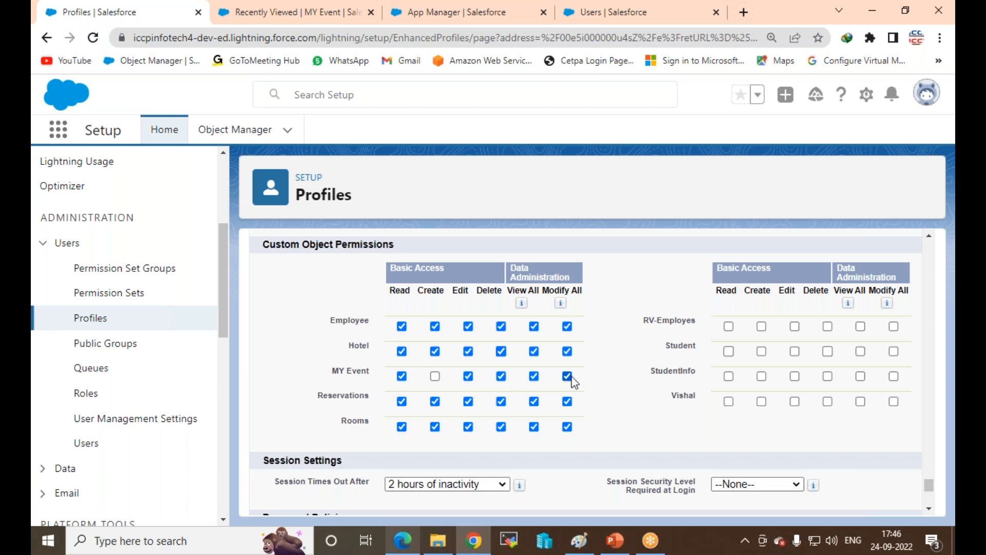
pyautogui.click(435, 377)
pyautogui.scroll(-10, 489, 366)
pyautogui.click(468, 482)
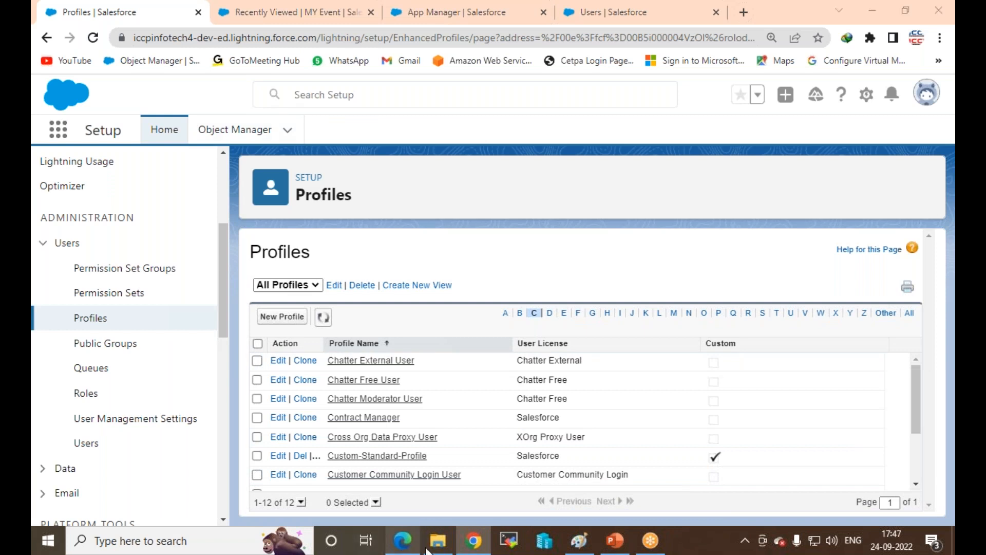
pyautogui.click(402, 539)
# Step: Reload the MY Party Event app page, then minimize both browser windows to reveal Paint
pyautogui.click(83, 36)
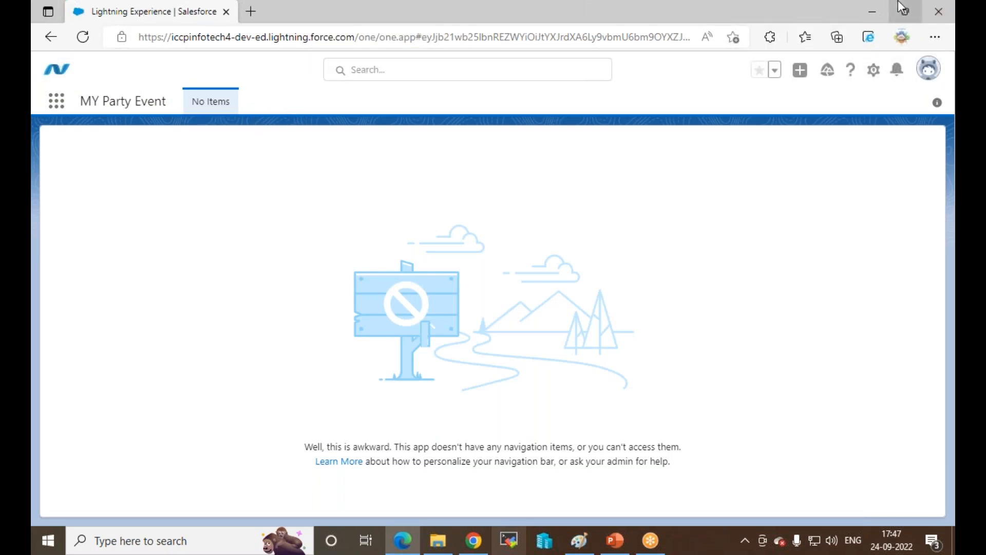
pyautogui.click(872, 11)
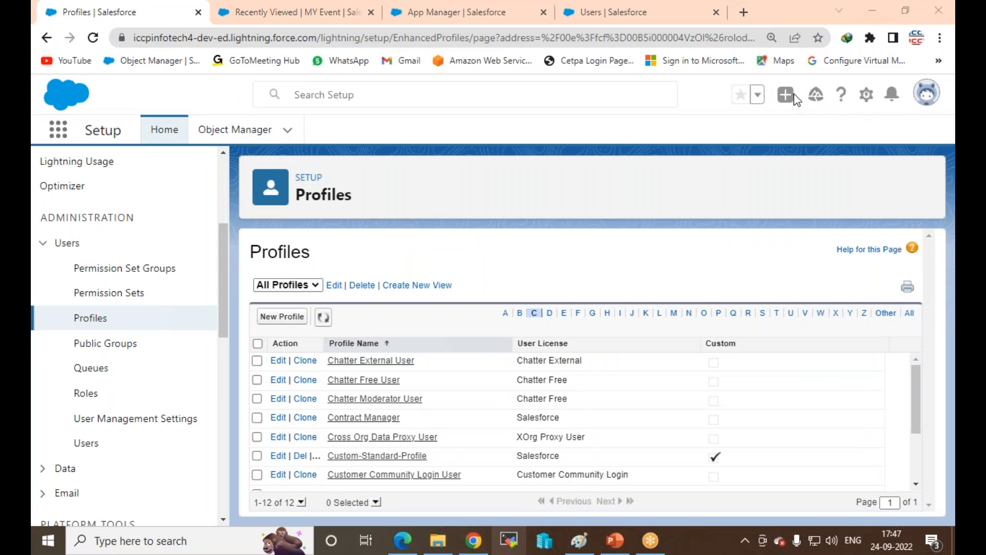
pyautogui.click(870, 10)
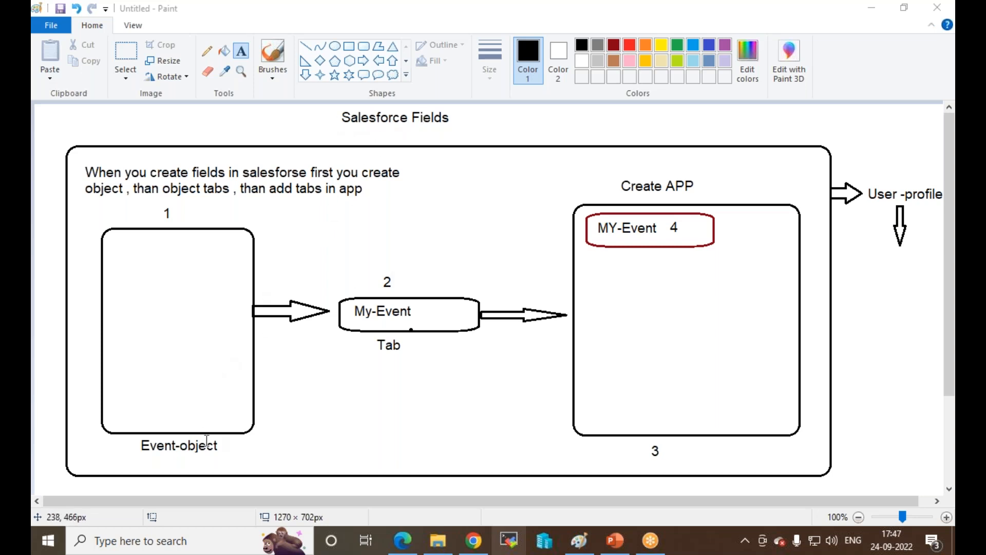
# Step: Draw a rounded rectangle below the MY-Event box in the Paint diagram
pyautogui.click(363, 46)
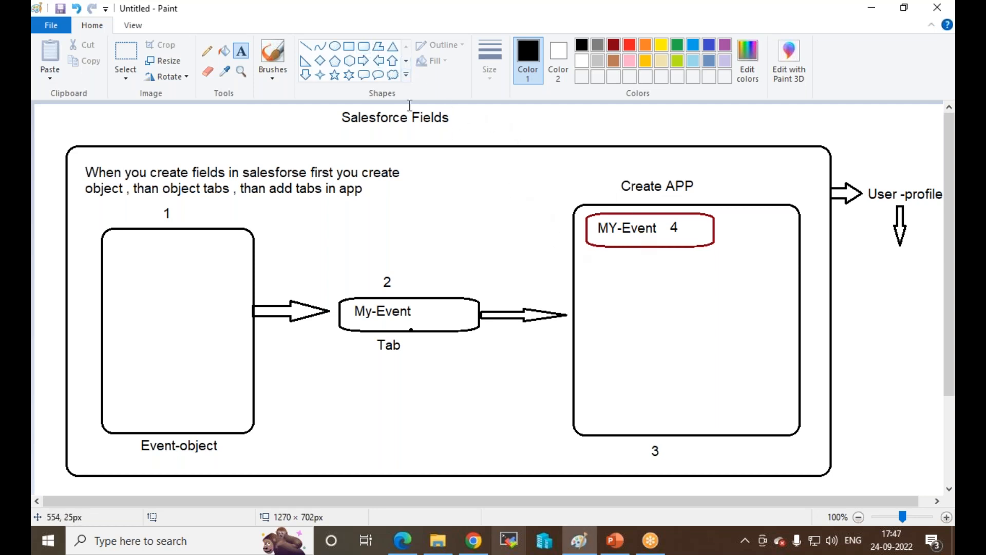
pyautogui.click(364, 46)
pyautogui.moveTo(582, 267)
pyautogui.mouseDown()
pyautogui.moveTo(632, 266)
pyautogui.moveTo(746, 301)
pyautogui.mouseUp()
pyautogui.click(711, 322)
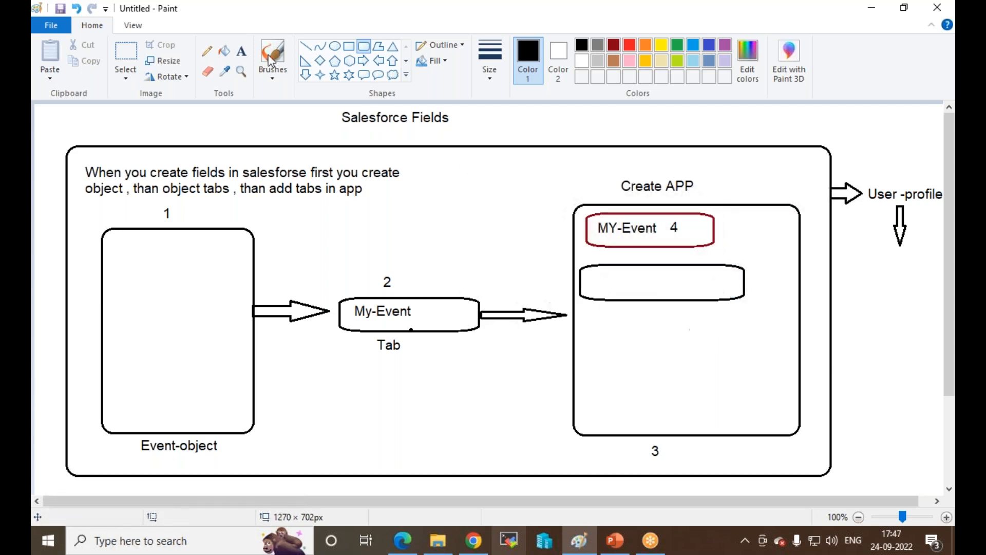
# Step: Label the new rounded box 'Event Name' and return to Salesforce
pyautogui.click(241, 50)
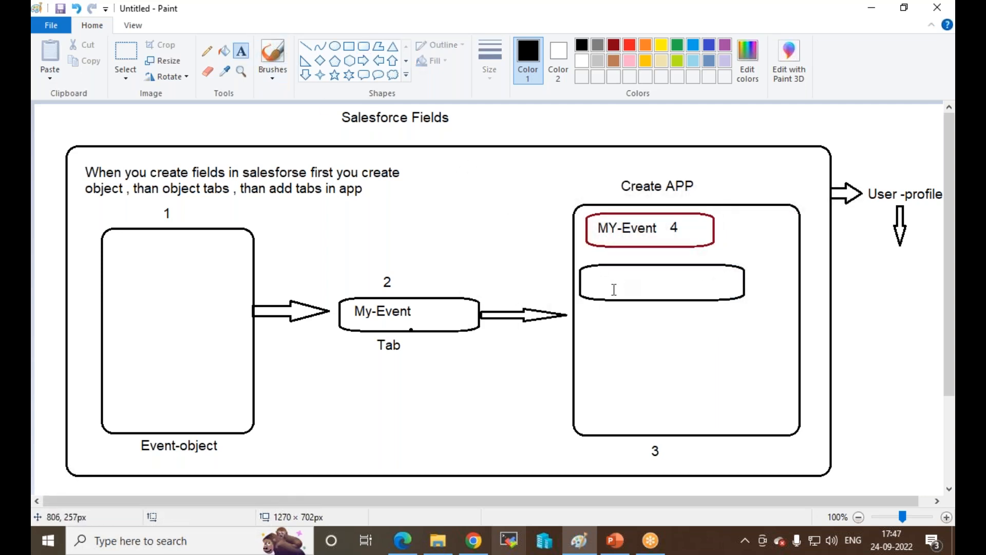
pyautogui.click(597, 280)
pyautogui.write('my')
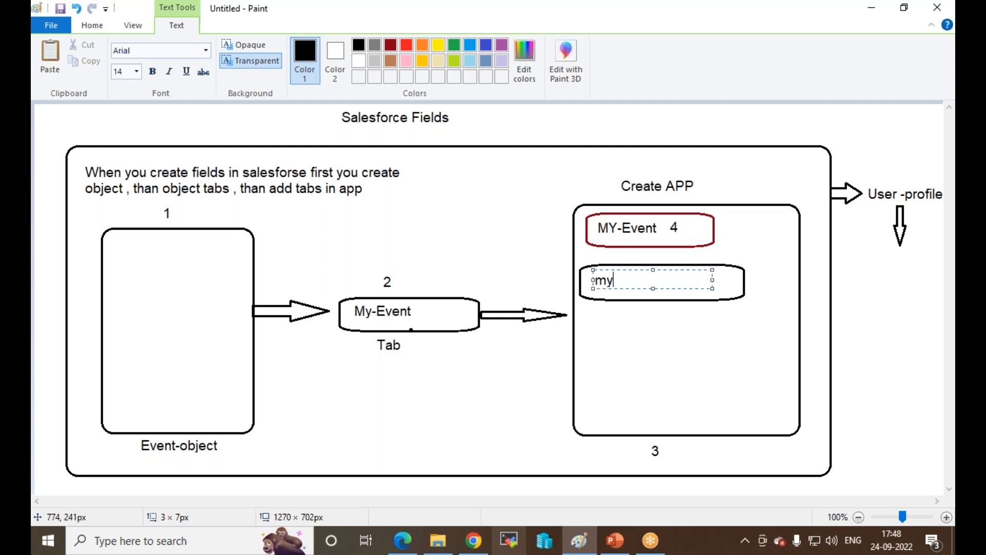
pyautogui.press('BackSpace')
pyautogui.press('BackSpace')
pyautogui.press('BackSpace')
pyautogui.write('Event Name')
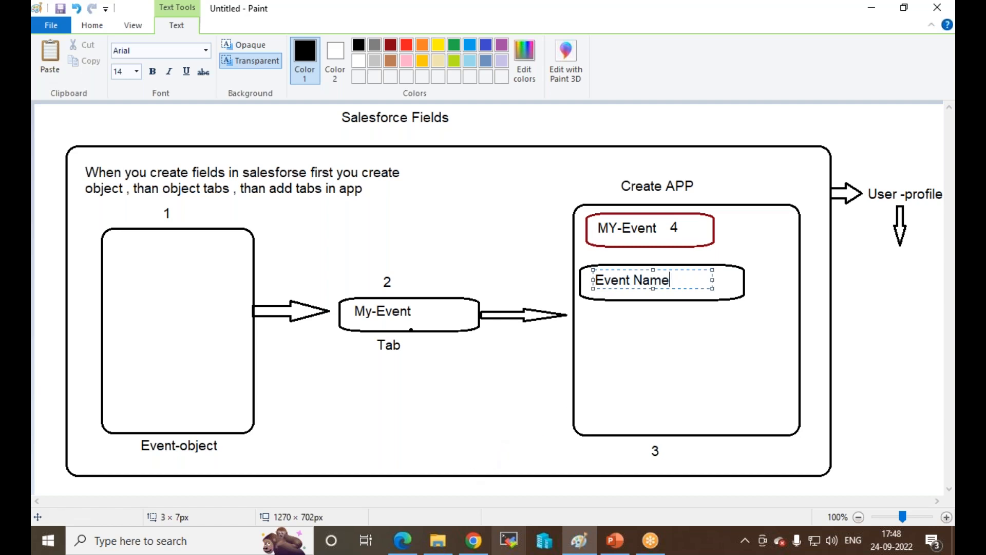
pyautogui.click(474, 539)
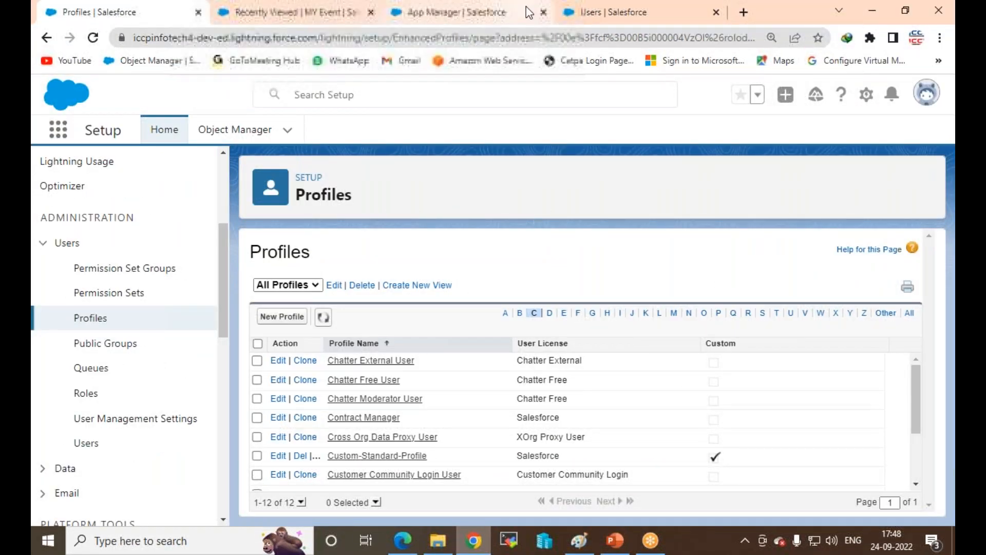
# Step: Go to the MY Event list in MY Party Event and start a new MY Event record
pyautogui.click(566, 17)
pyautogui.click(500, 16)
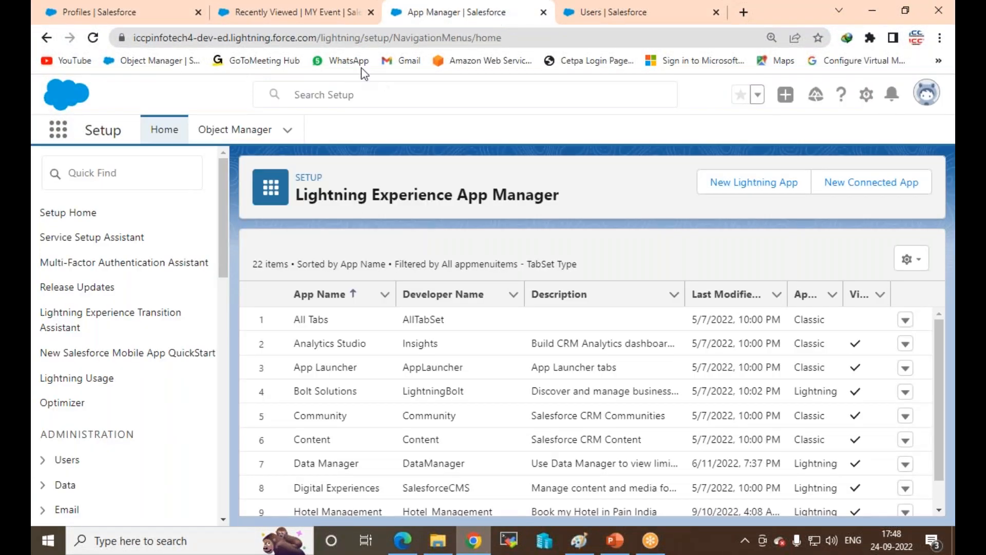
pyautogui.click(303, 15)
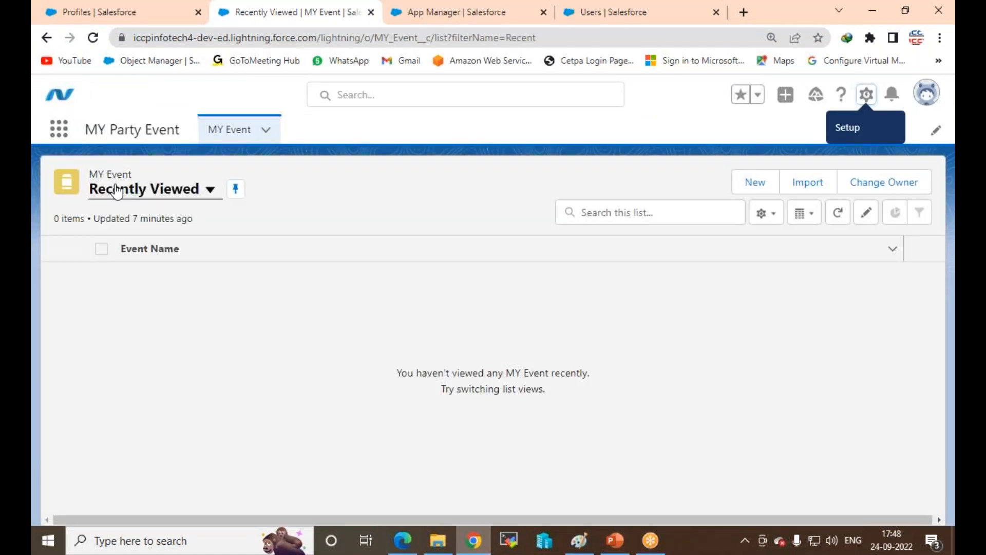
pyautogui.click(754, 186)
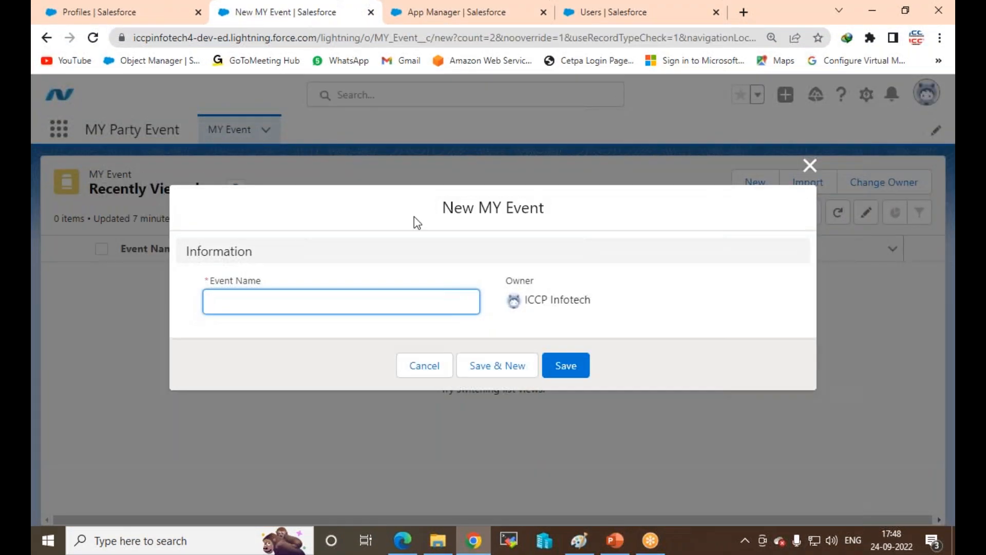
# Step: Trigger the required-field error on Event Name, then close the dialog without saving
pyautogui.click(266, 285)
pyautogui.moveTo(262, 273); pyautogui.dragTo(216, 272)
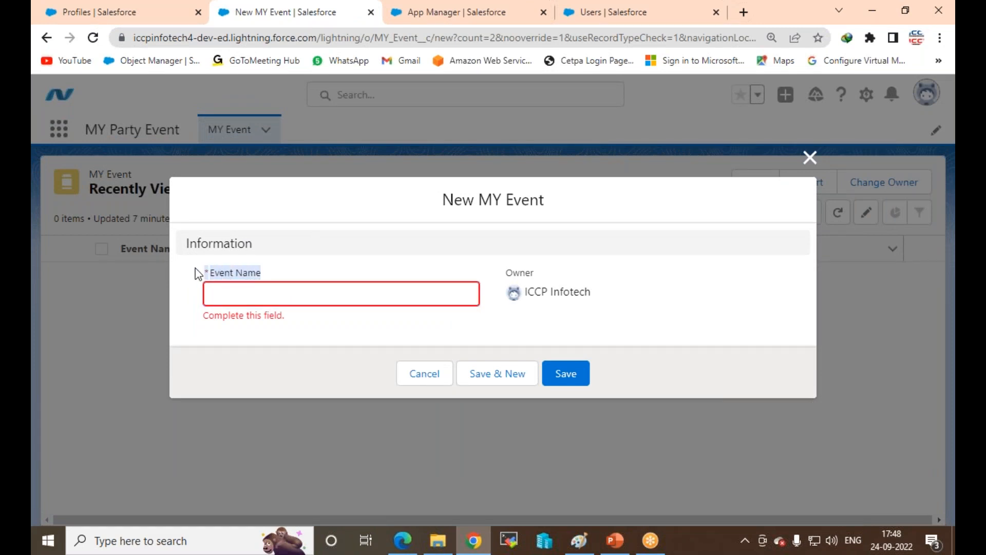
pyautogui.click(215, 334)
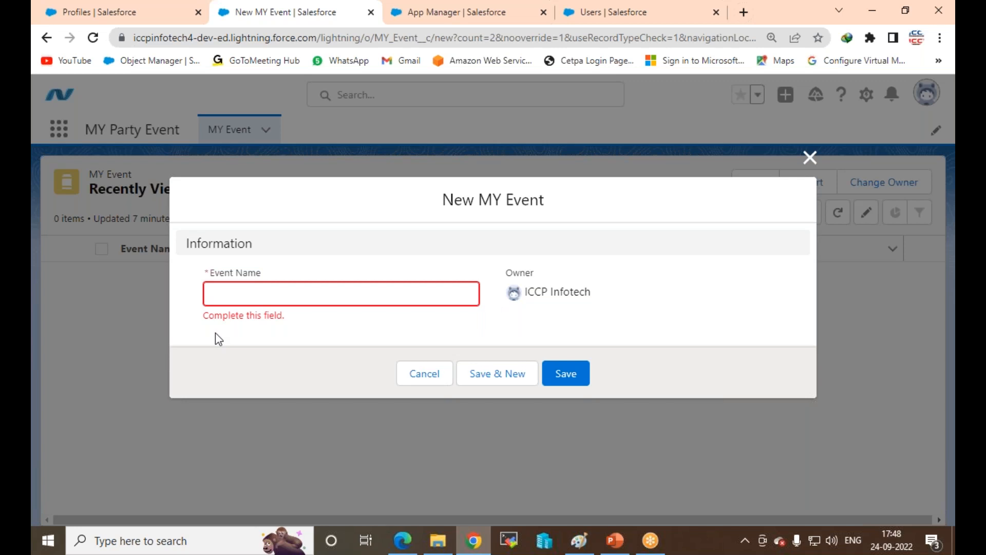
pyautogui.click(811, 158)
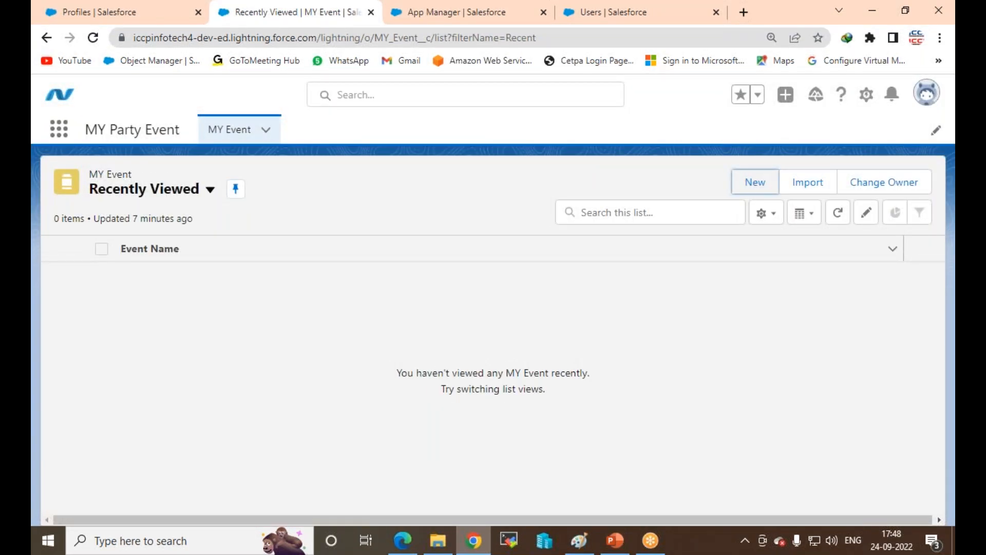
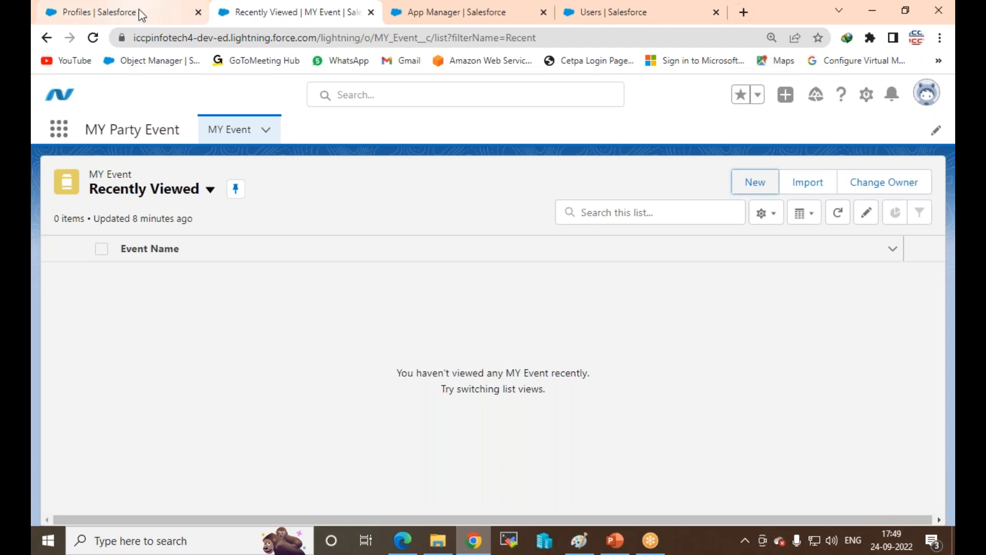
# Step: Switch between the App Manager, MY Event list and Profiles setup tabs
pyautogui.click(493, 20)
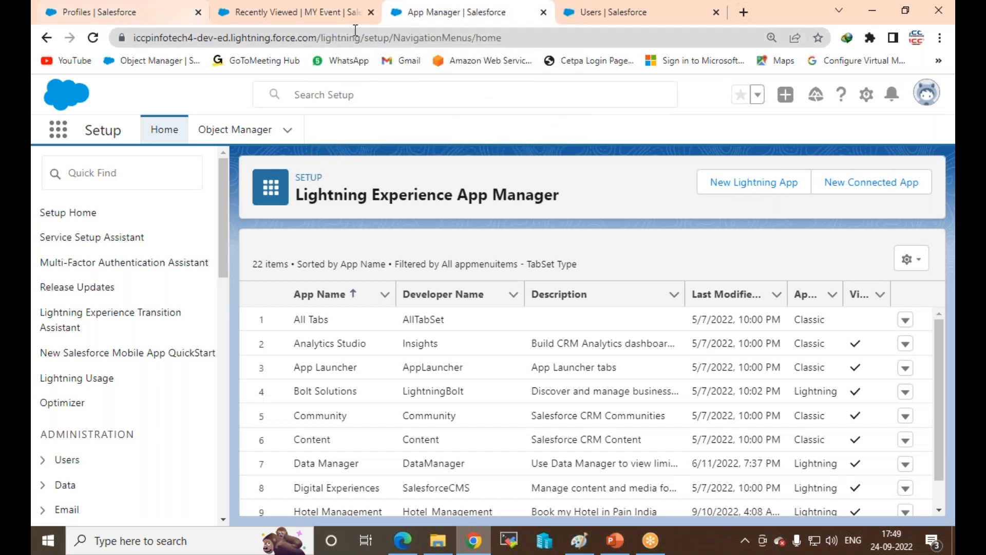
pyautogui.click(316, 12)
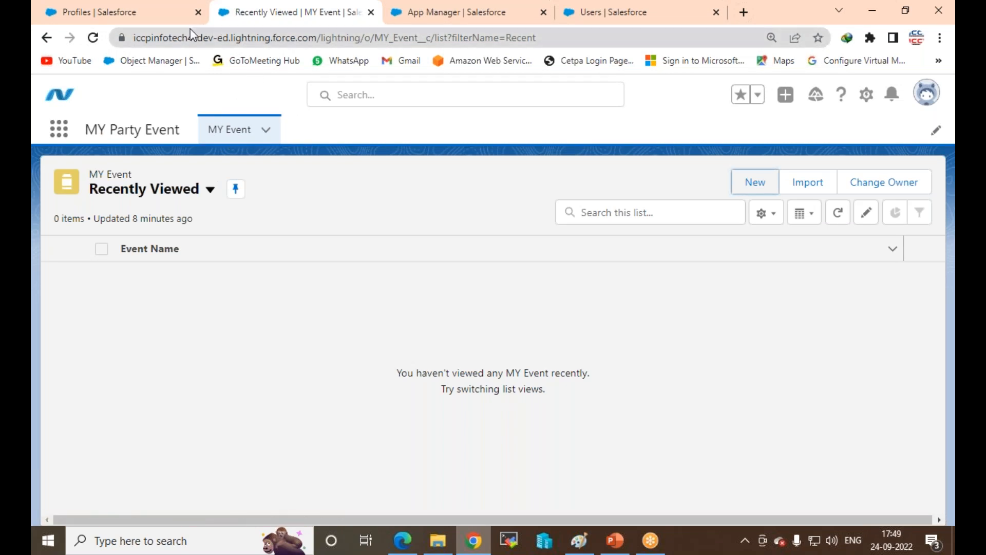
pyautogui.click(151, 17)
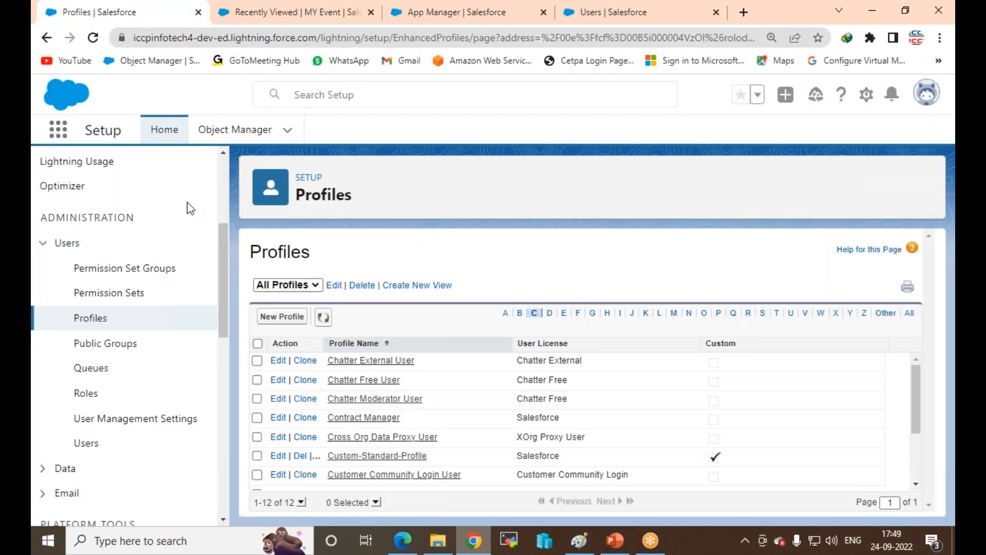
# Step: Find MY Event in Object Manager via 'my ev' and start a new field from Fields & Relationships
pyautogui.click(220, 129)
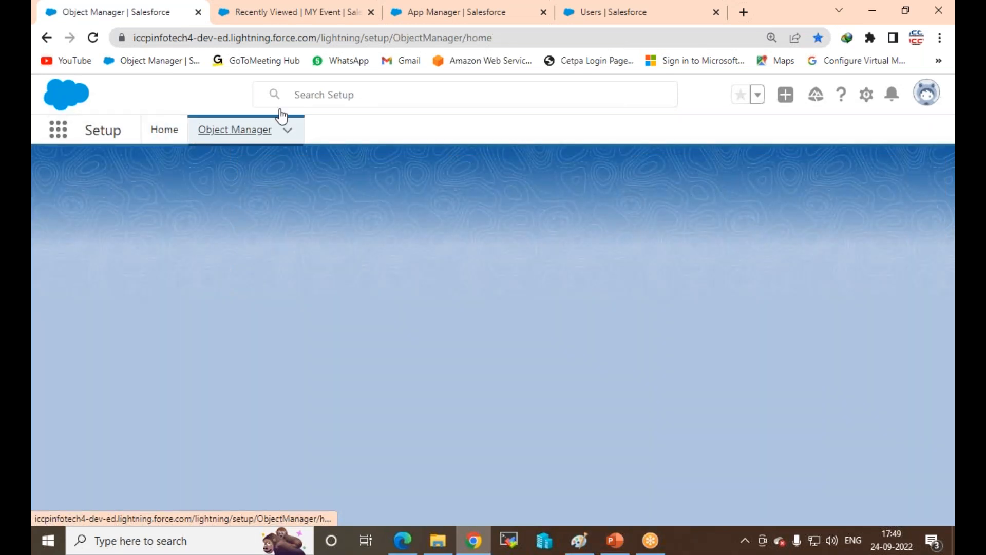
pyautogui.click(640, 180)
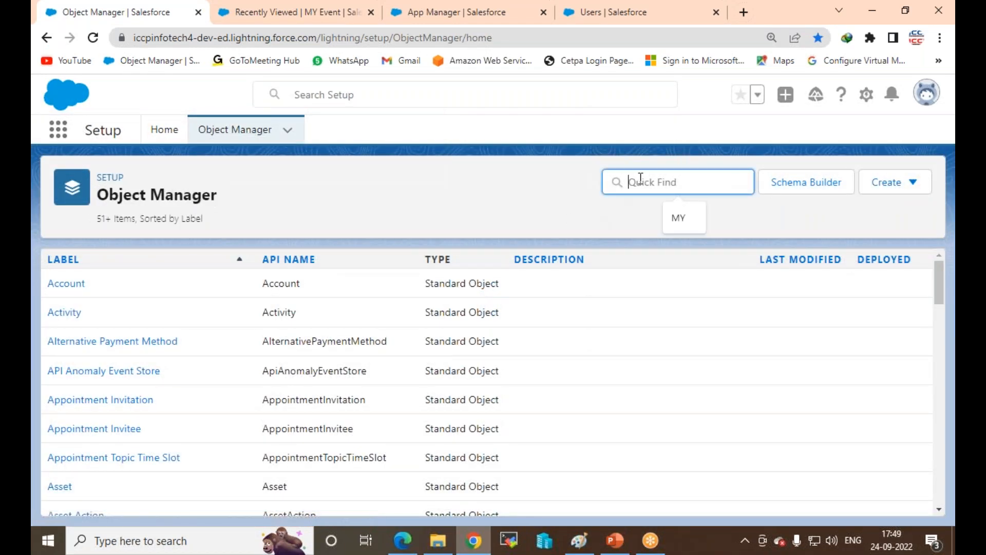
pyautogui.write('my ev')
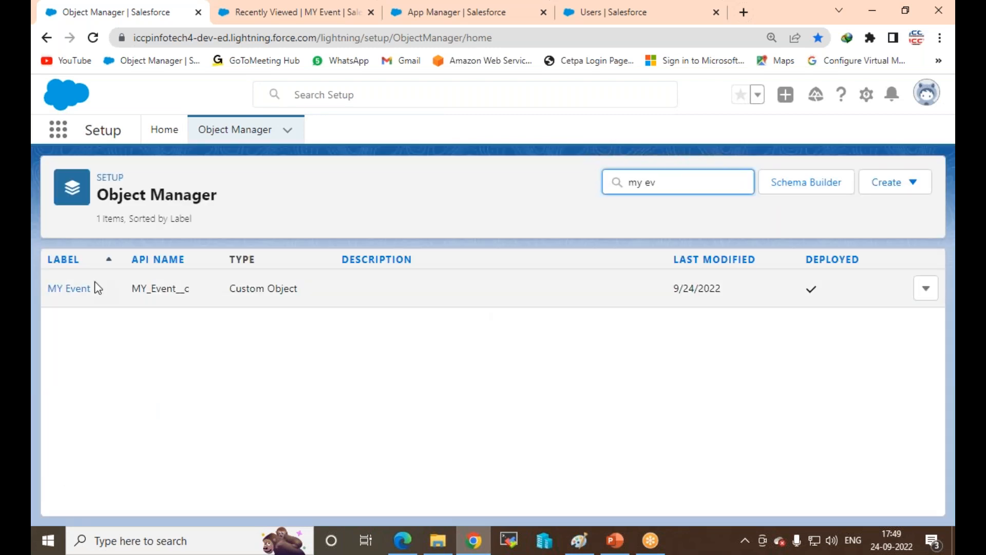
pyautogui.click(85, 292)
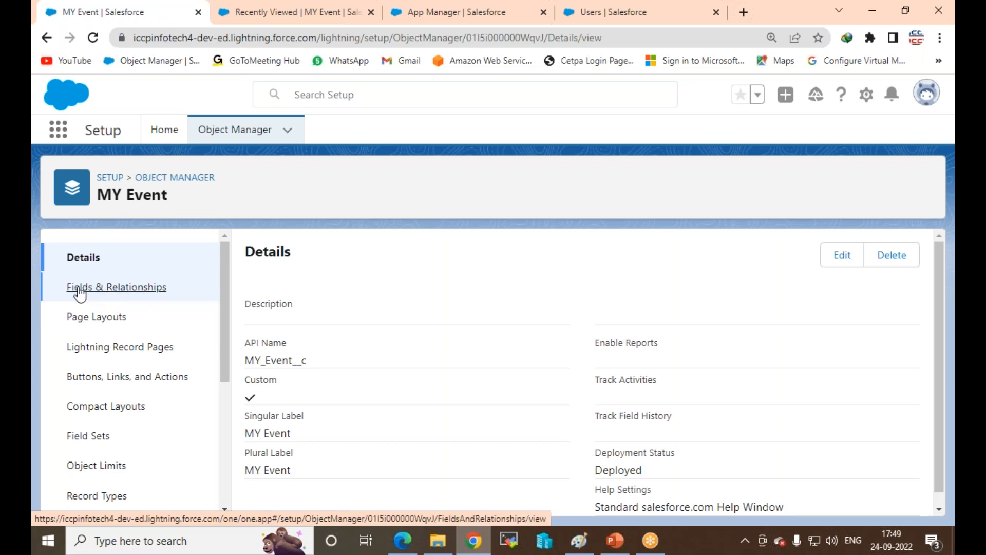
pyautogui.click(79, 290)
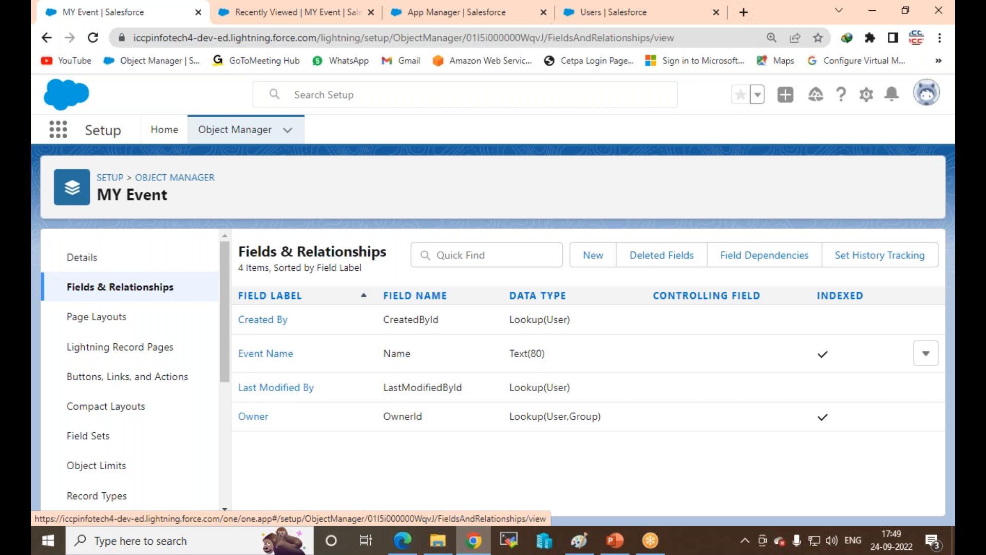
pyautogui.click(596, 256)
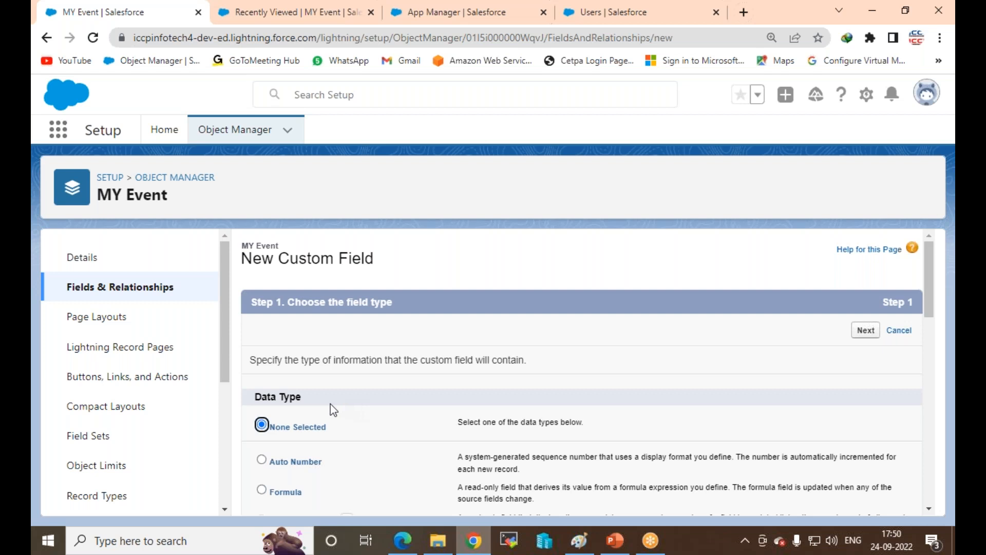
# Step: Choose Date/Time as the new MY Event field's data type and continue
pyautogui.scroll(-4, 343, 403)
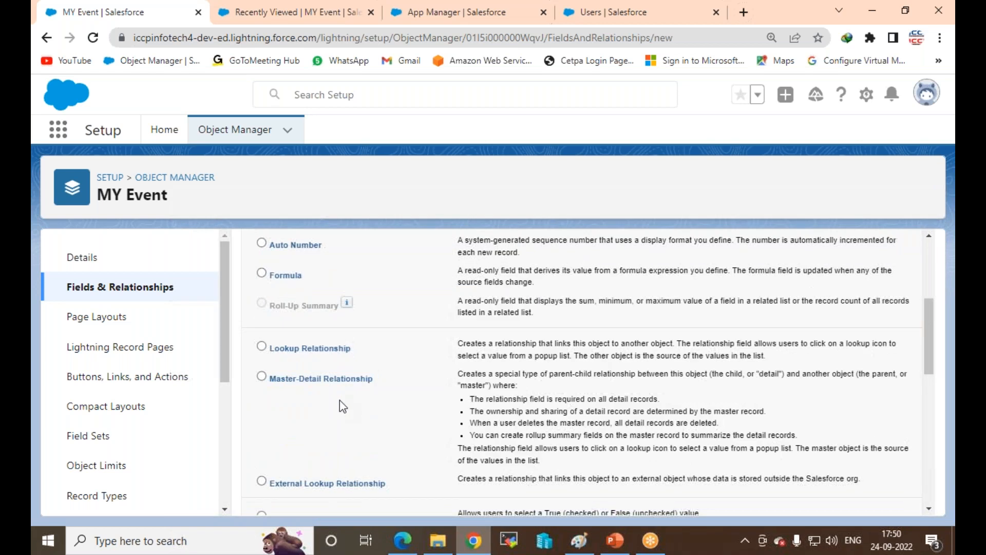
pyautogui.scroll(-4, 344, 409)
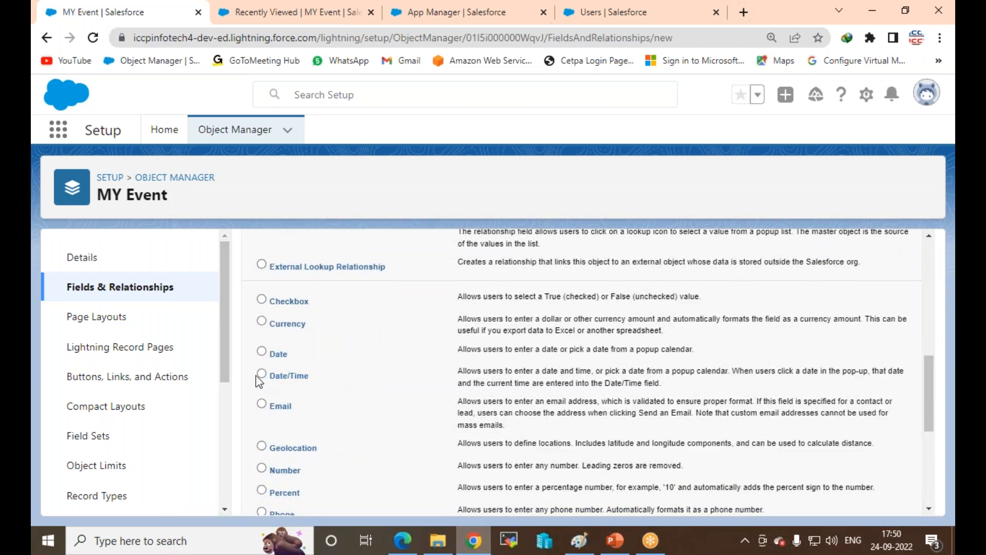
pyautogui.click(262, 375)
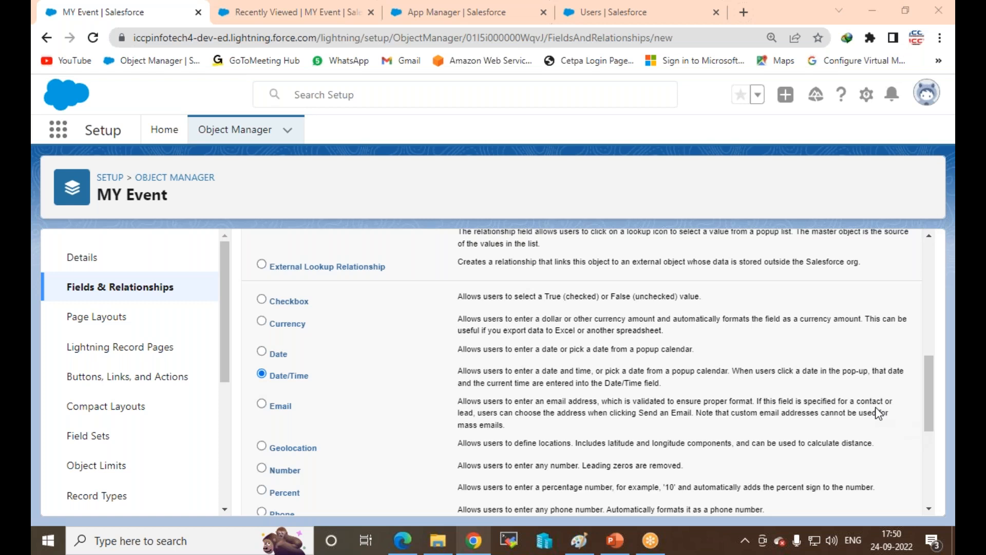
pyautogui.scroll(-5, 879, 416)
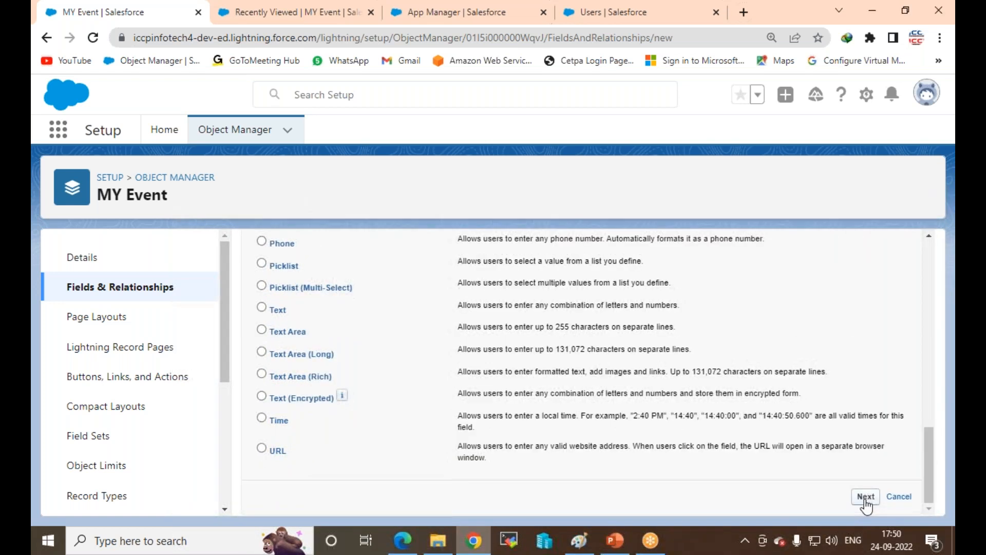
pyautogui.click(866, 496)
# Step: Label the field 'Start Date' with field name Start_Date and make it always required
pyautogui.click(417, 362)
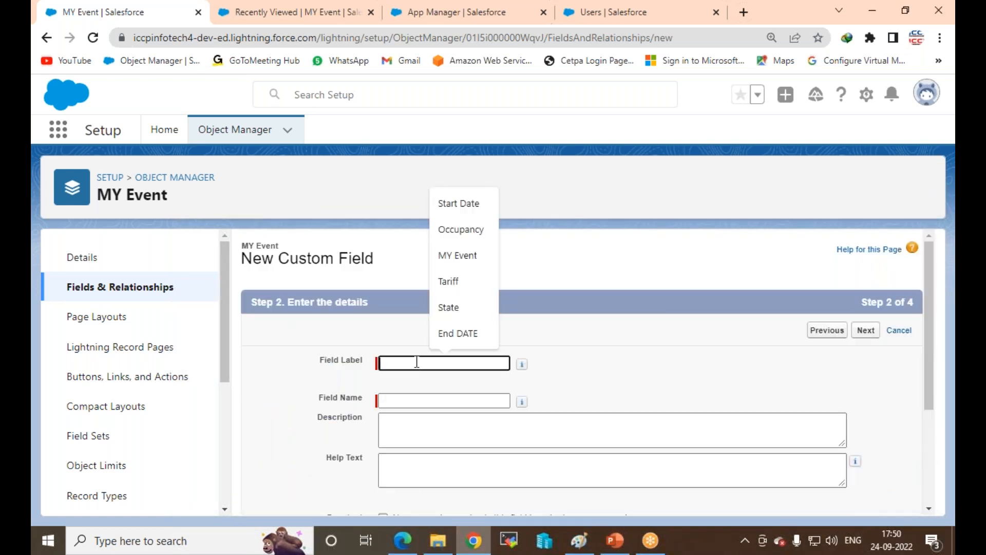
pyautogui.click(468, 203)
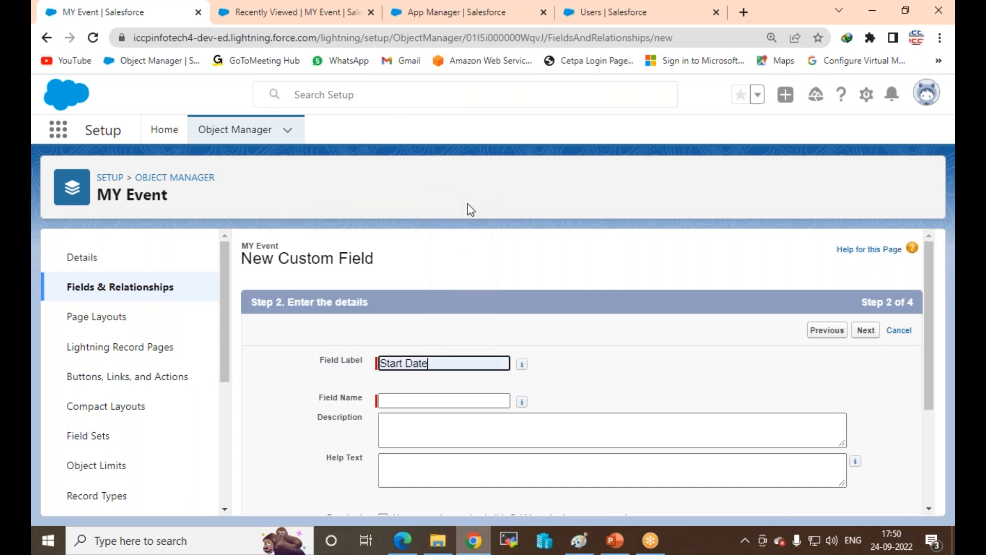
pyautogui.click(406, 401)
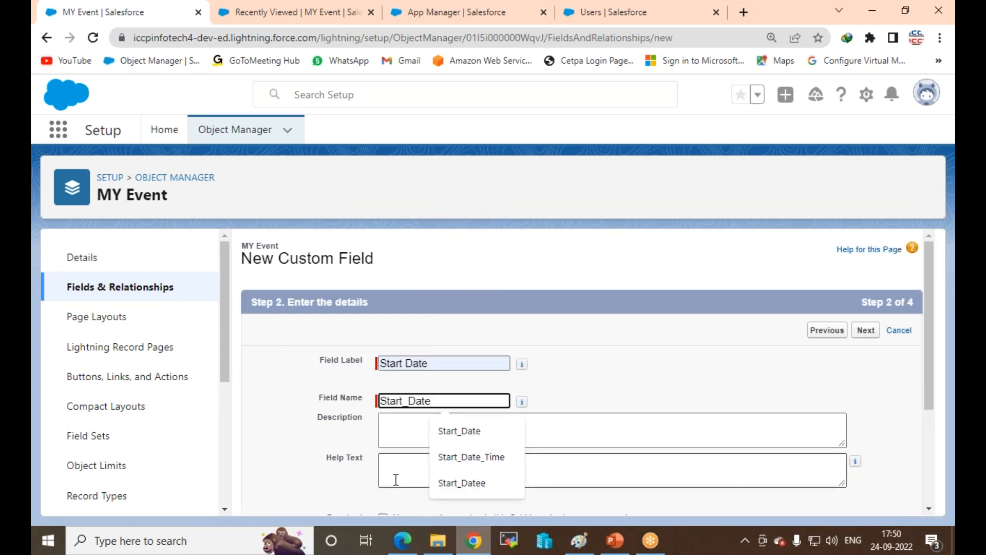
pyautogui.click(381, 444)
pyautogui.scroll(-3, 430, 327)
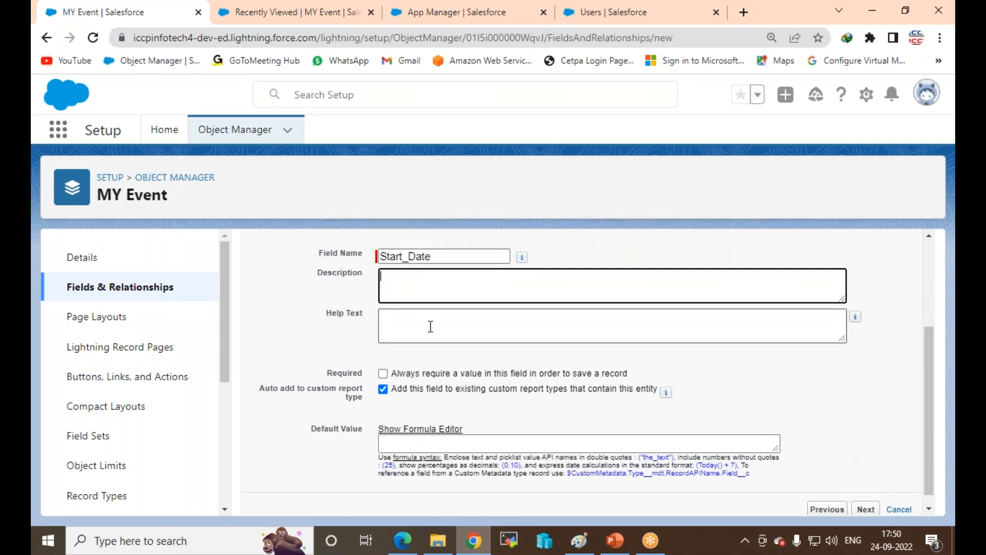
pyautogui.click(383, 375)
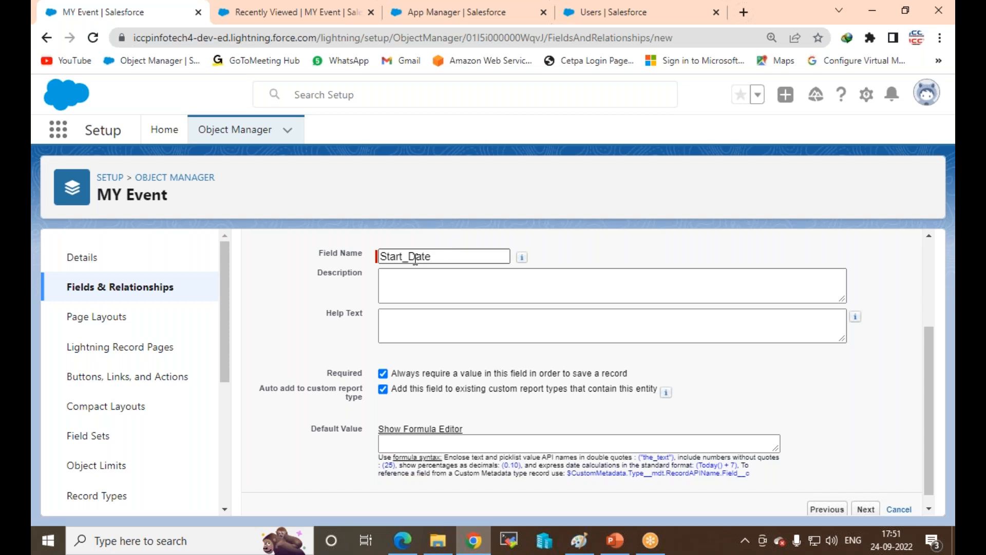
pyautogui.scroll(-1, 550, 376)
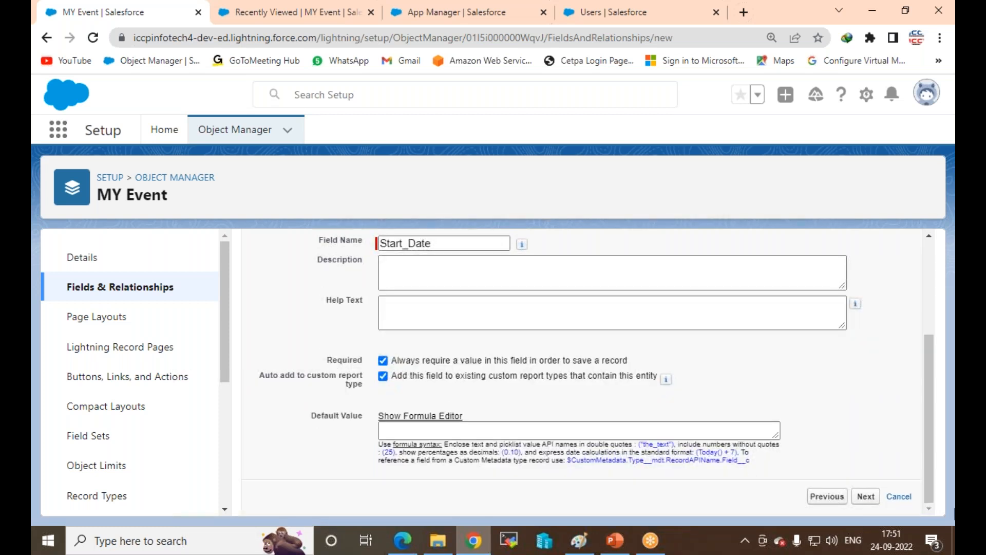
# Step: Keep default field-level security and layout, and save Start Date with Save & New
pyautogui.click(866, 496)
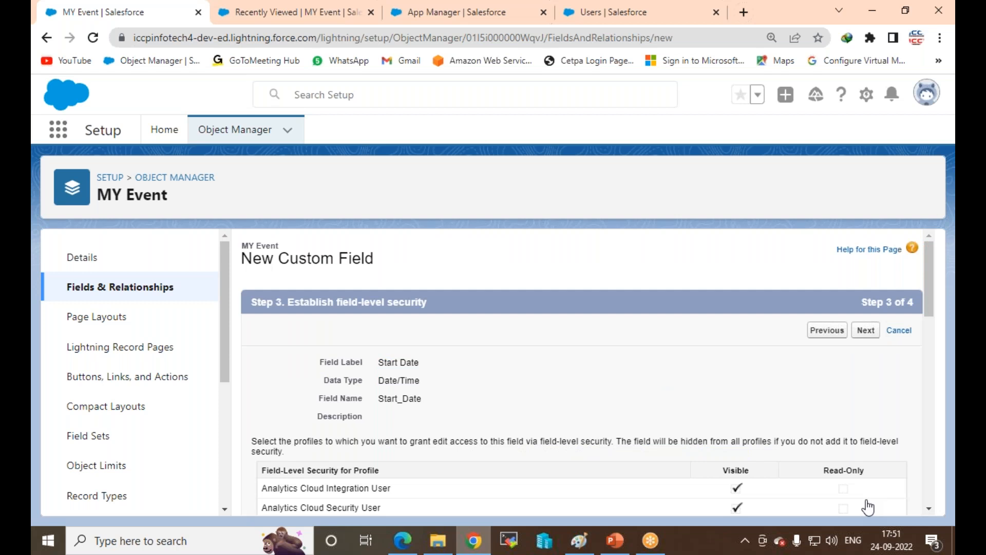
pyautogui.click(865, 333)
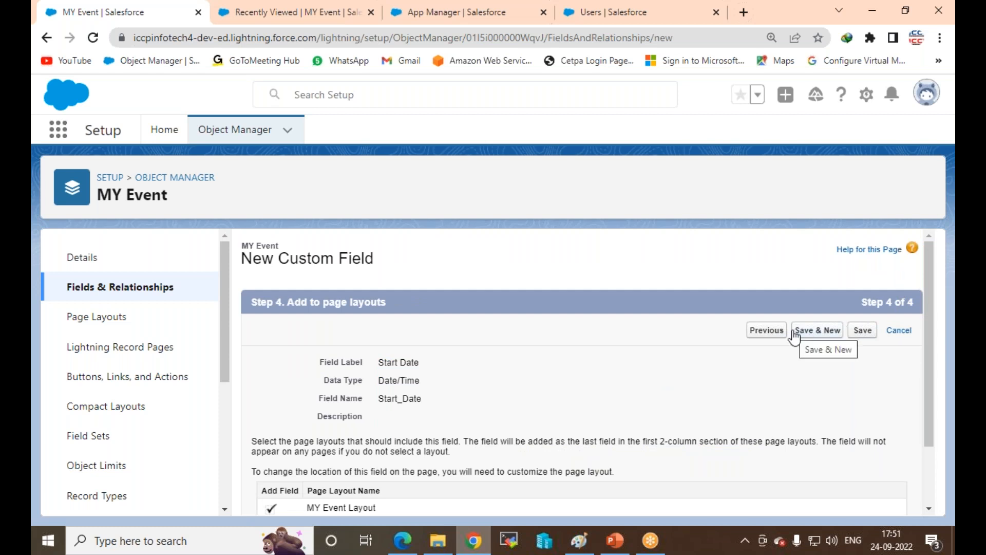
pyautogui.click(821, 332)
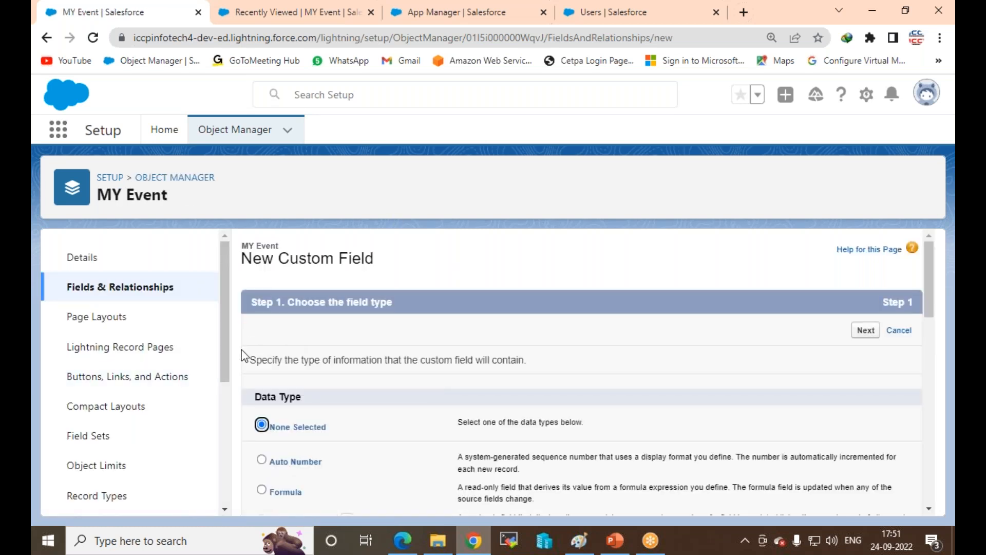
# Step: Choose Date/Time for the second MY Event field and move to its details
pyautogui.scroll(-6, 324, 344)
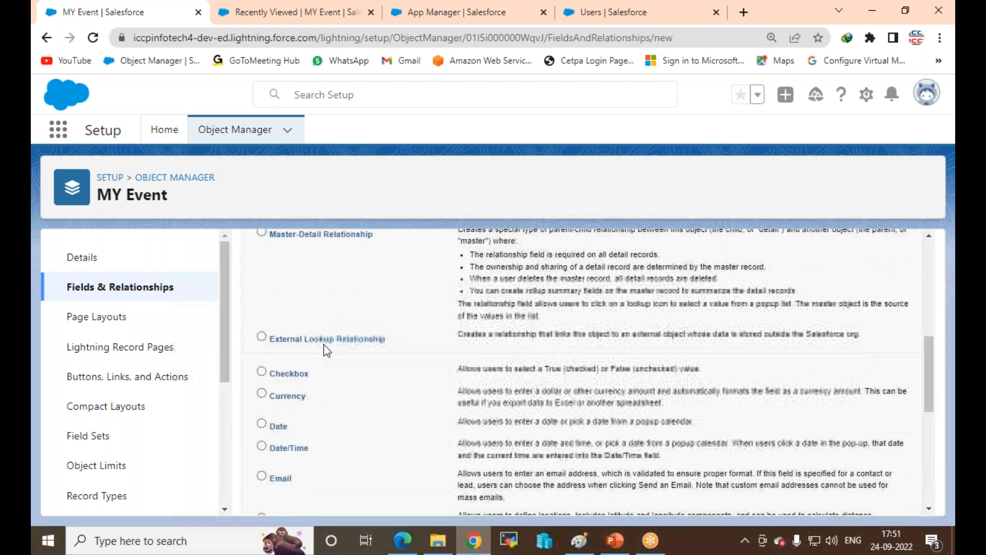
pyautogui.click(262, 447)
pyautogui.scroll(-6, 876, 409)
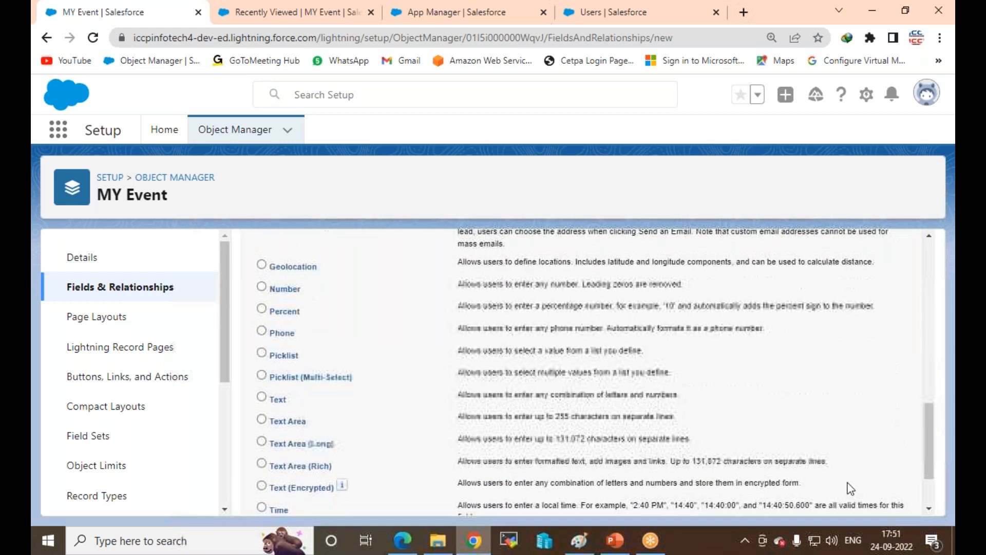
pyautogui.click(864, 495)
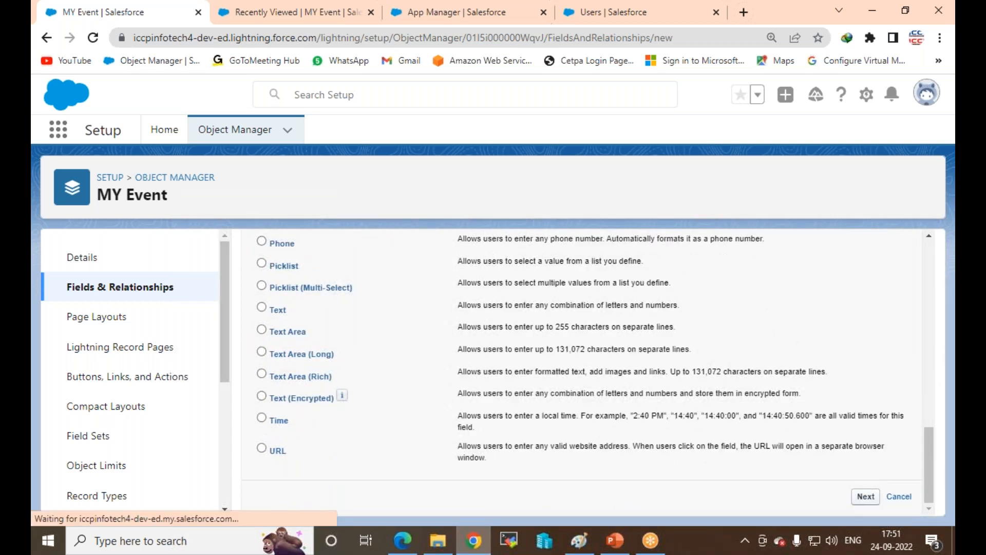
pyautogui.click(414, 361)
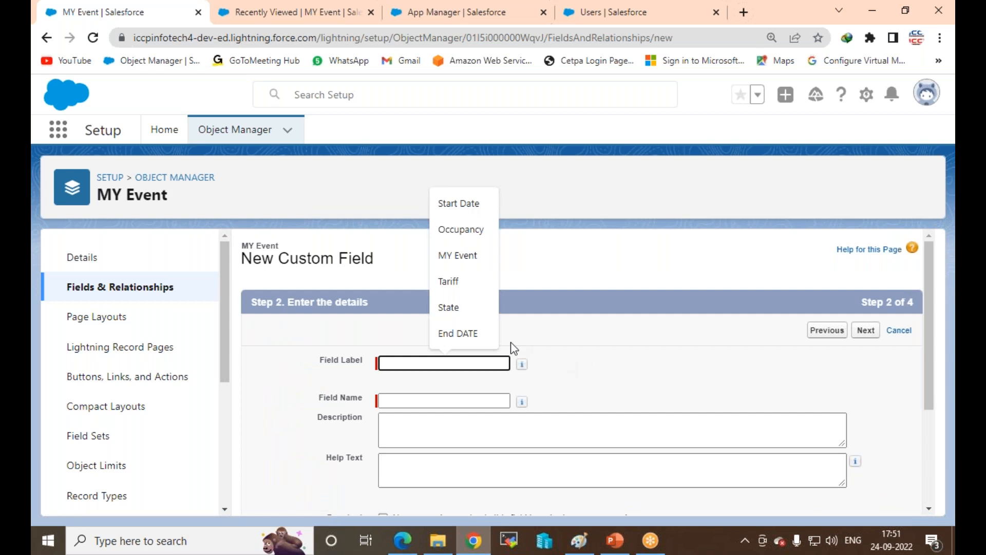
pyautogui.scroll(-2, 514, 348)
# Step: Label the field 'End DATE' with name End_DATE, make it required, and continue
pyautogui.click(460, 206)
pyautogui.click(411, 400)
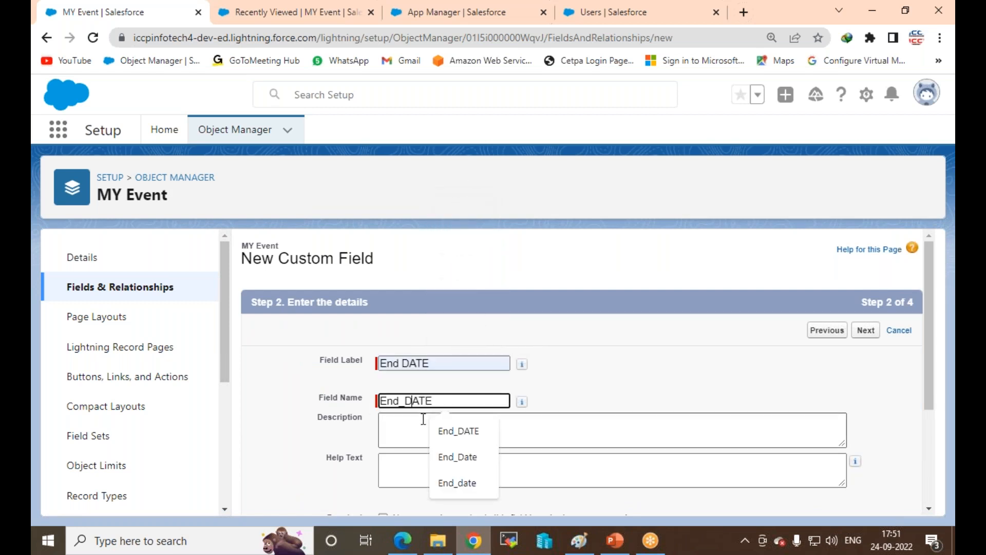
pyautogui.click(408, 444)
pyautogui.scroll(-3, 407, 445)
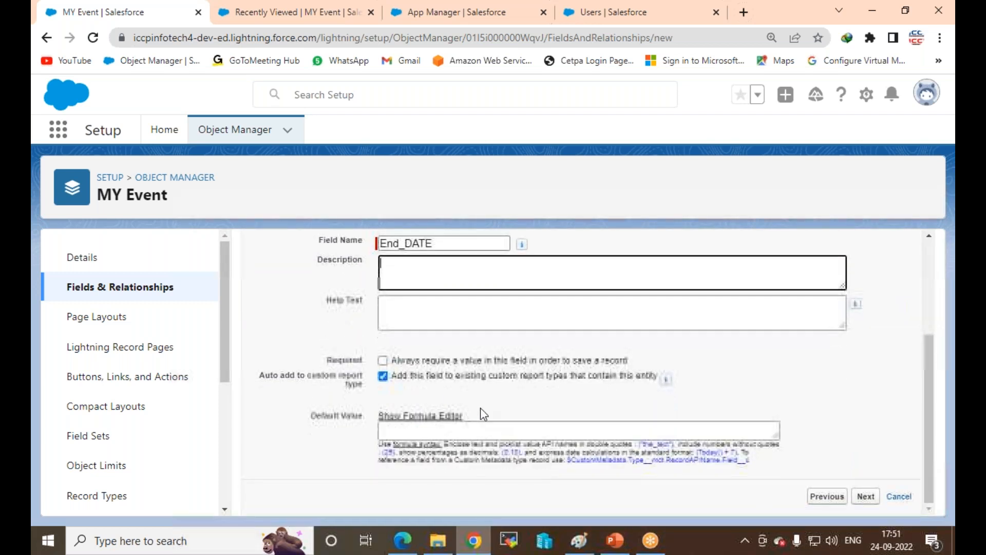
pyautogui.click(381, 360)
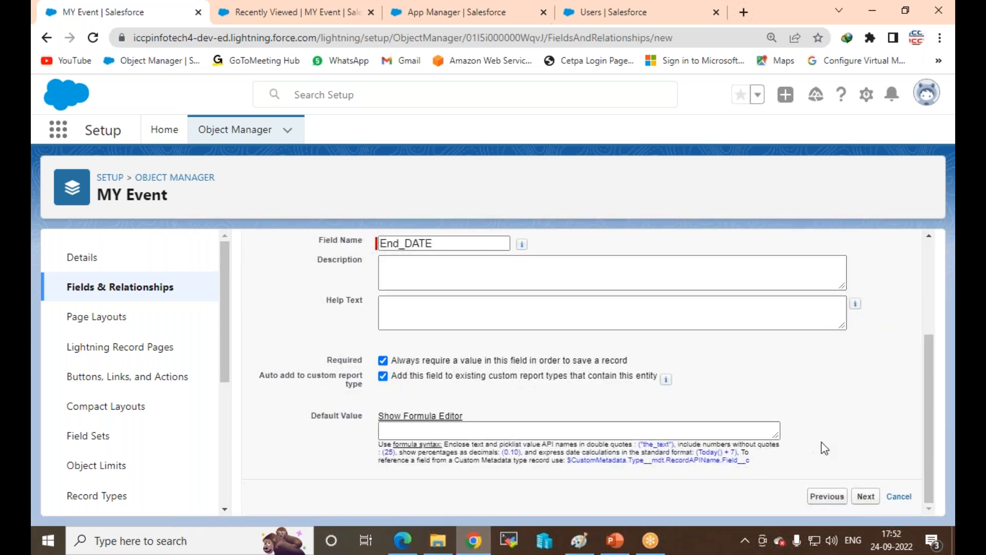
pyautogui.click(866, 496)
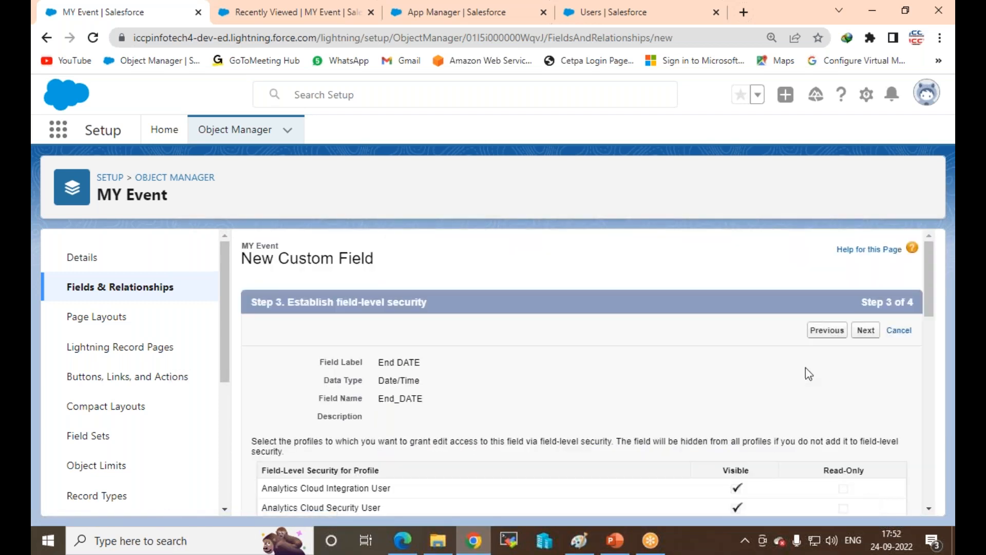
# Step: Keep default profile access for End DATE and save it with Save & New
pyautogui.scroll(-3, 806, 368)
pyautogui.scroll(4, 806, 368)
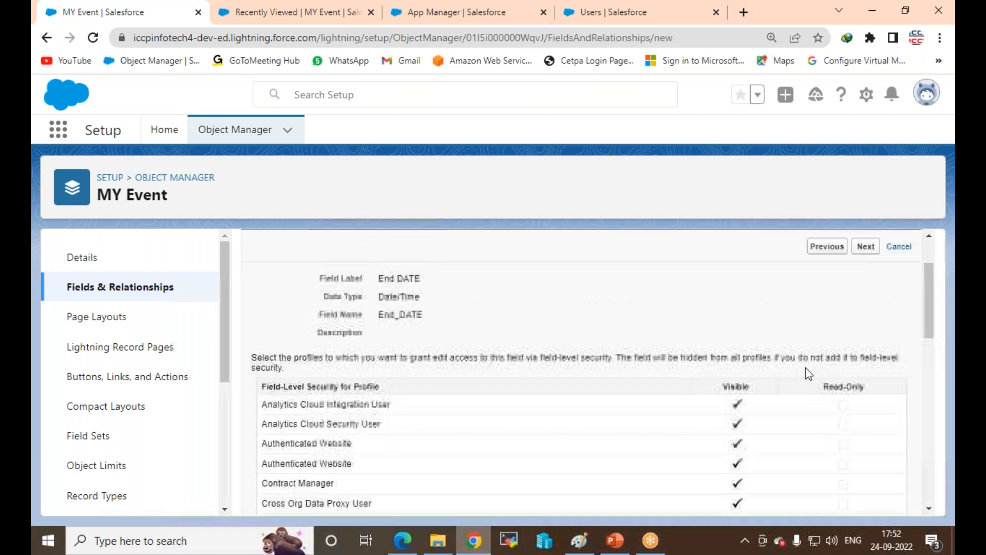
pyautogui.scroll(-8, 738, 368)
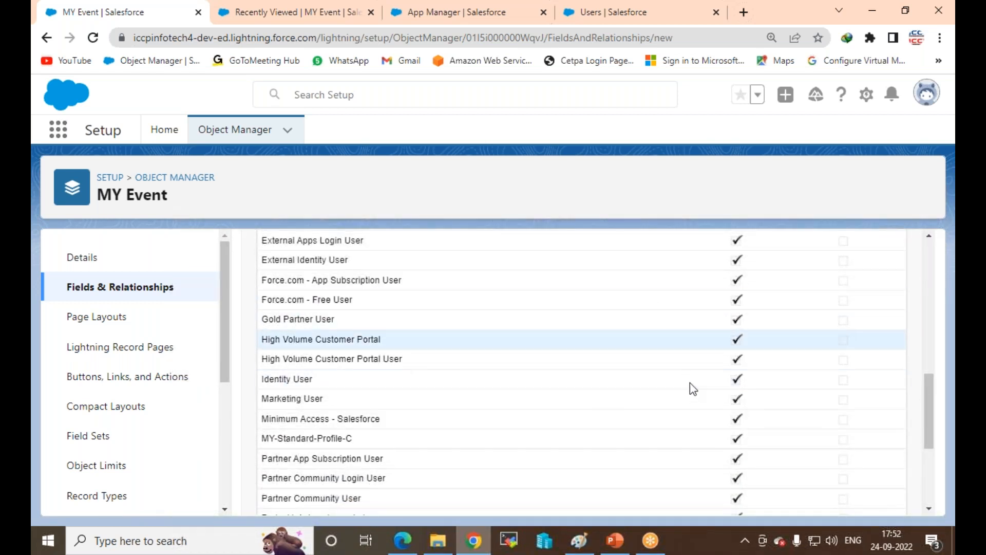
pyautogui.scroll(-4, 691, 389)
pyautogui.scroll(6, 697, 388)
pyautogui.scroll(5, 697, 389)
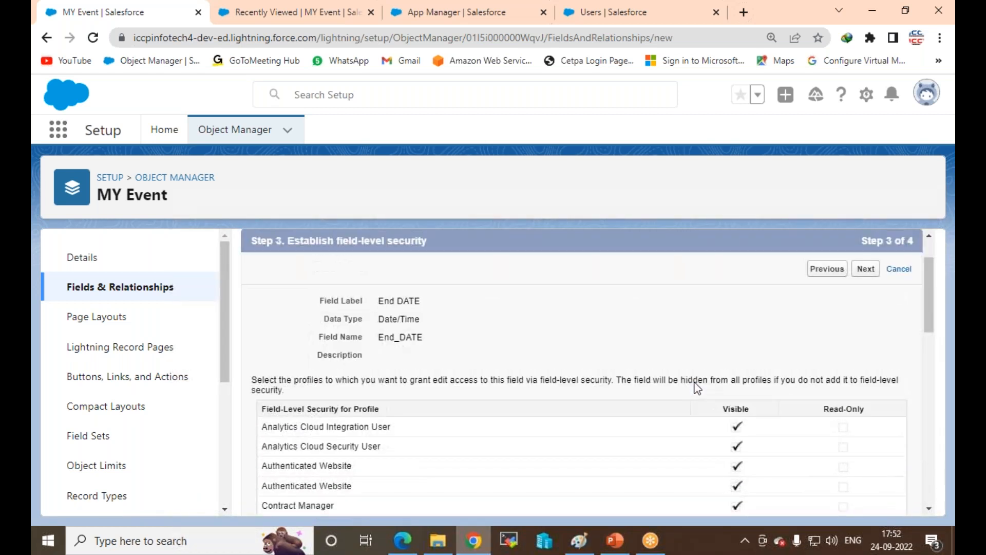
pyautogui.click(866, 269)
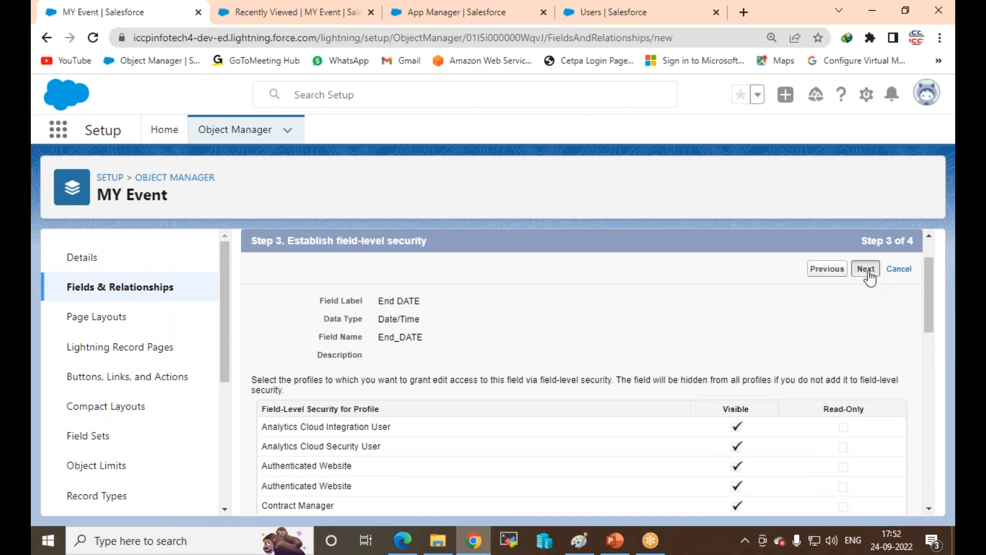
pyautogui.click(802, 333)
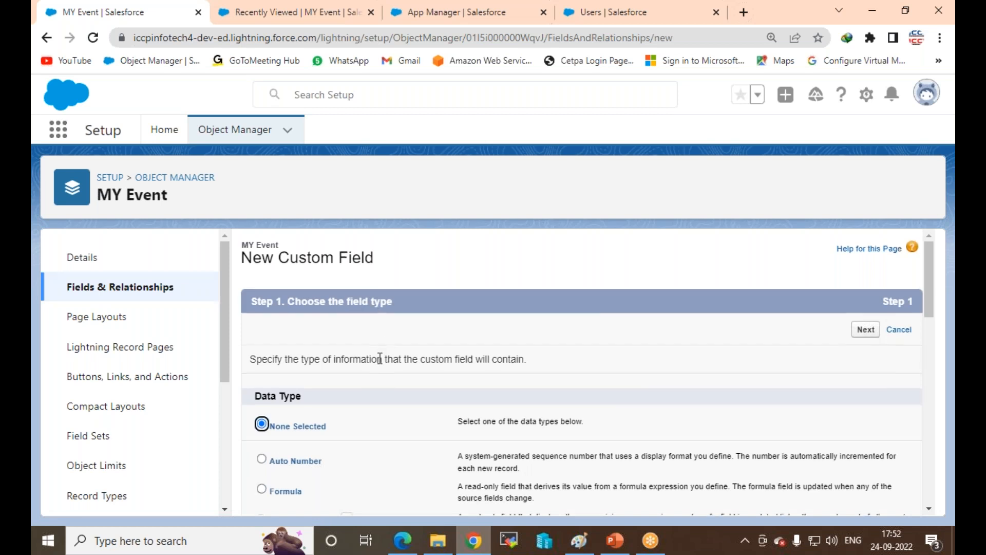
# Step: Pick Checkbox as the third field's data type, after briefly trying Auto Number, and continue
pyautogui.scroll(-2, 380, 358)
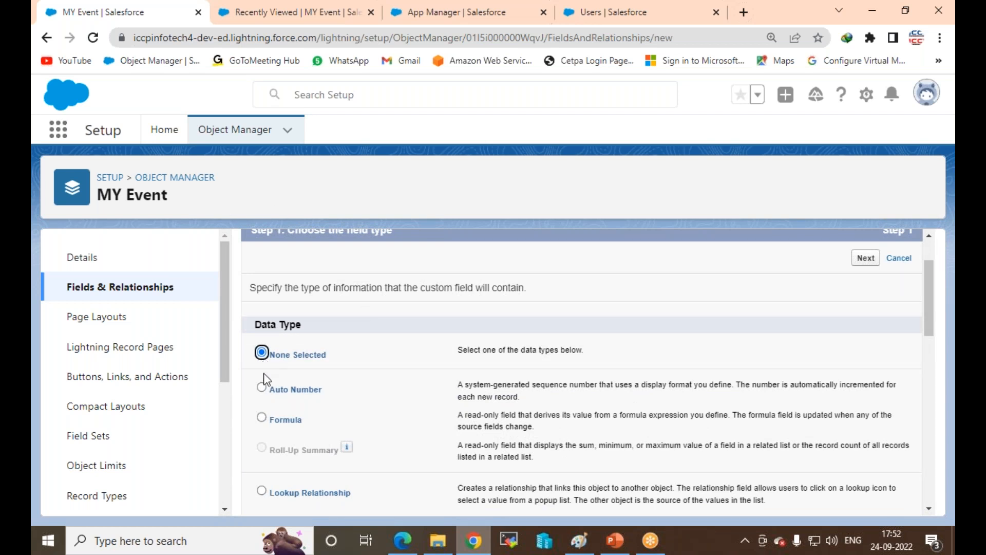
pyautogui.click(262, 388)
pyautogui.click(262, 354)
pyautogui.scroll(-5, 330, 417)
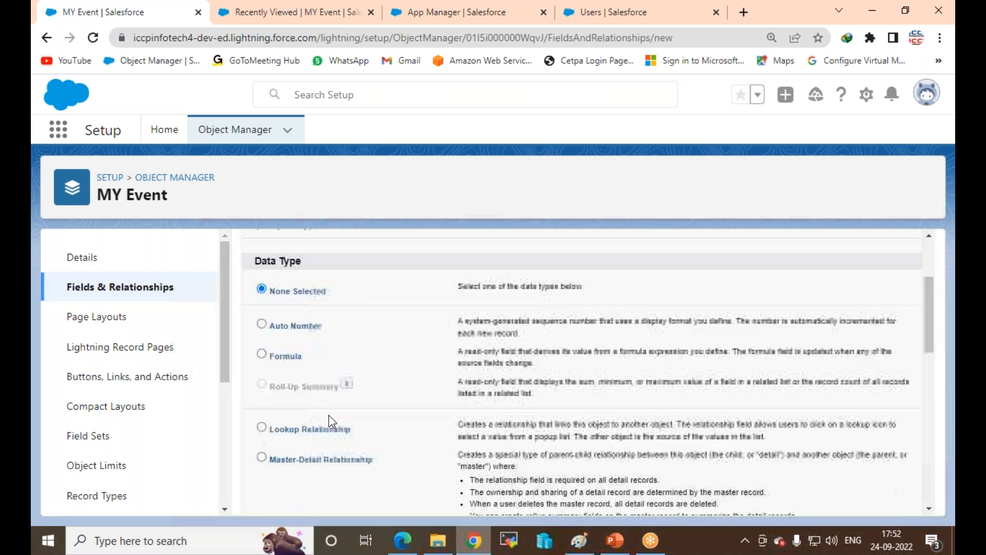
pyautogui.click(262, 370)
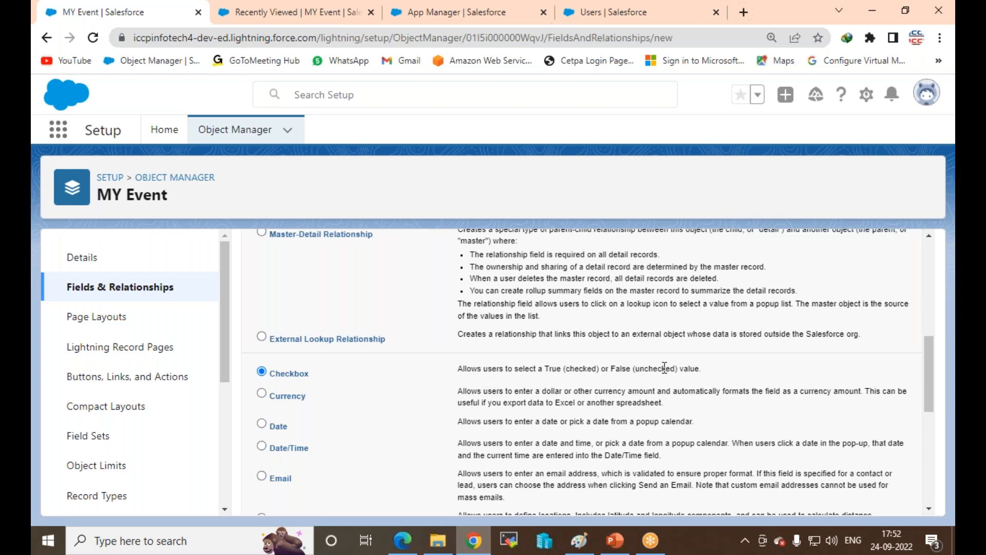
pyautogui.scroll(-4, 833, 436)
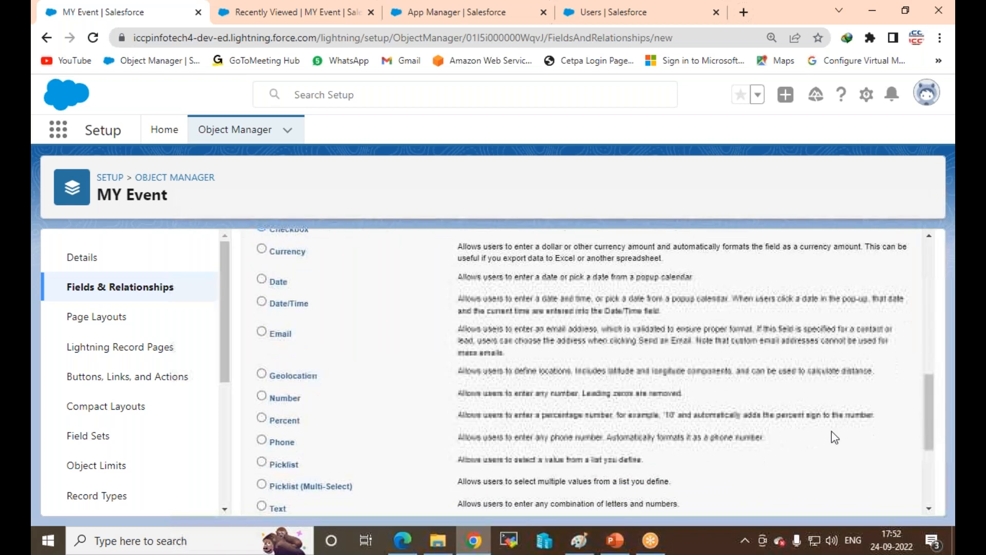
pyautogui.scroll(-2, 827, 439)
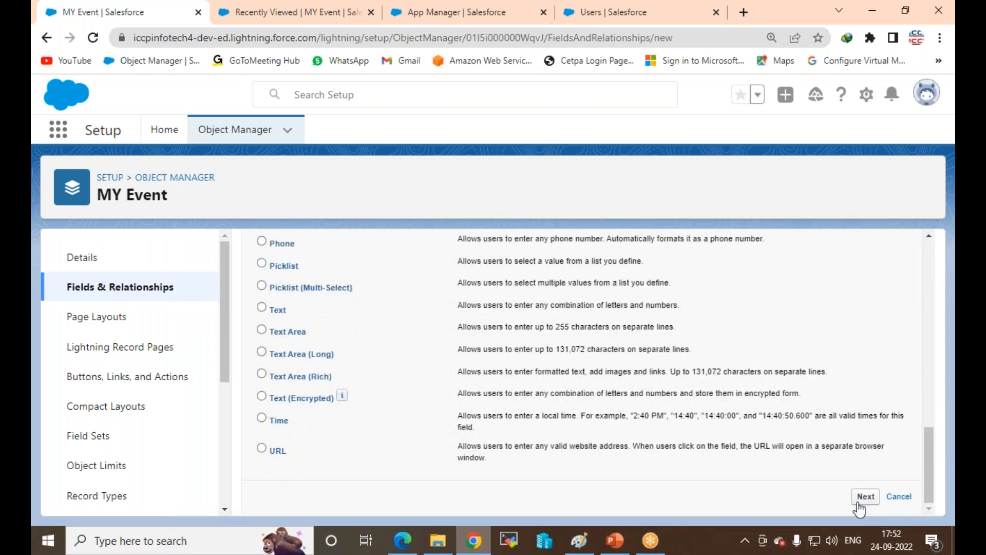
pyautogui.click(866, 496)
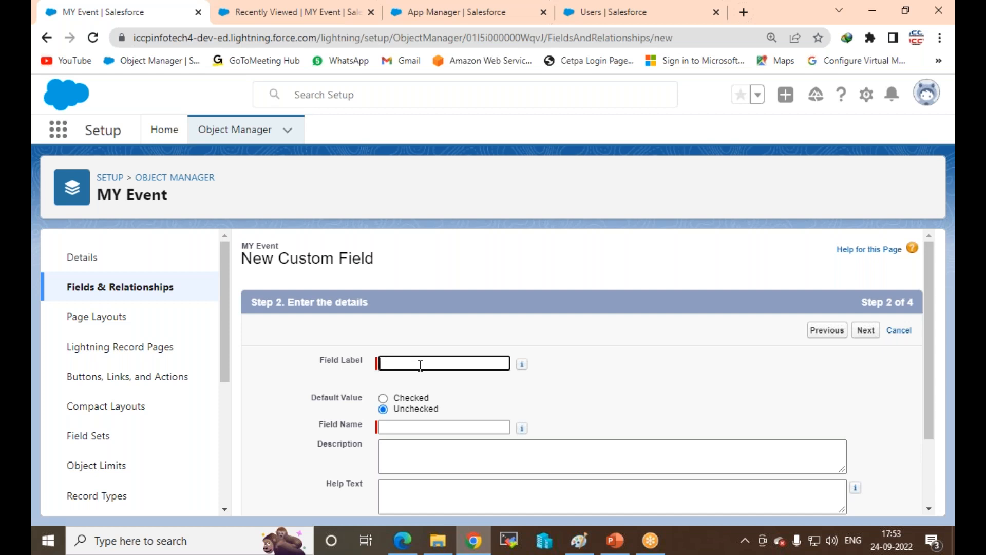
# Step: Label the checkbox 'Three-days-Event', named Three_days_Event, default Unchecked, and continue
pyautogui.write('three')
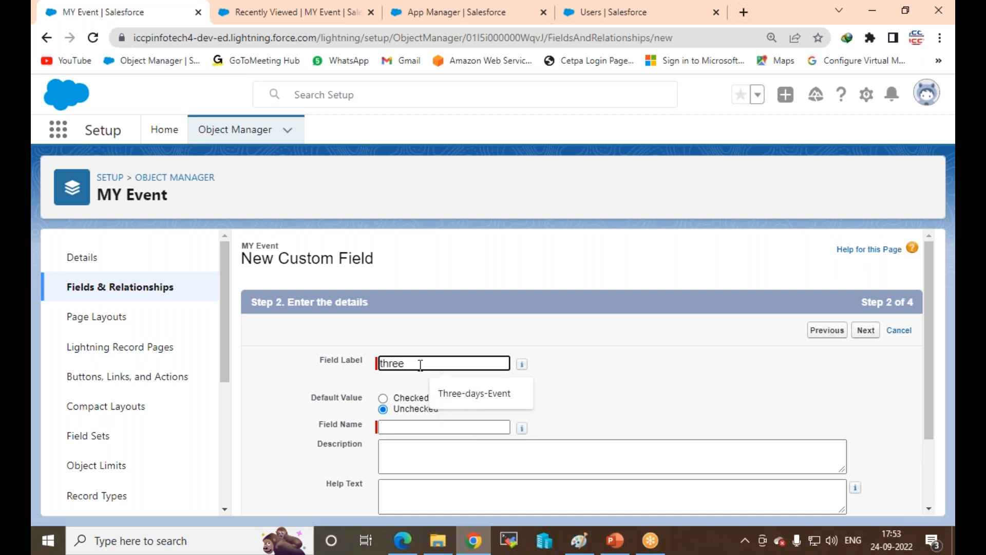
pyautogui.click(470, 392)
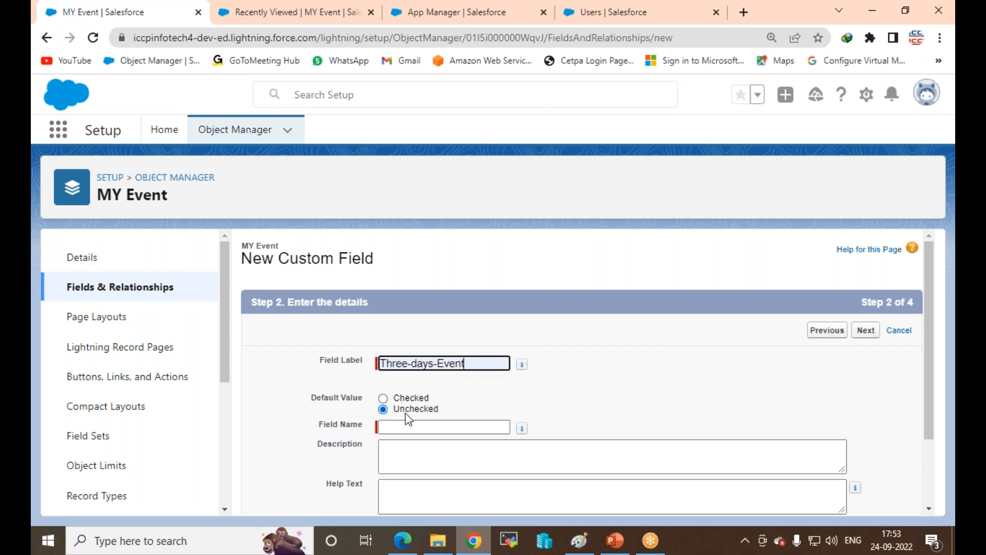
pyautogui.click(404, 427)
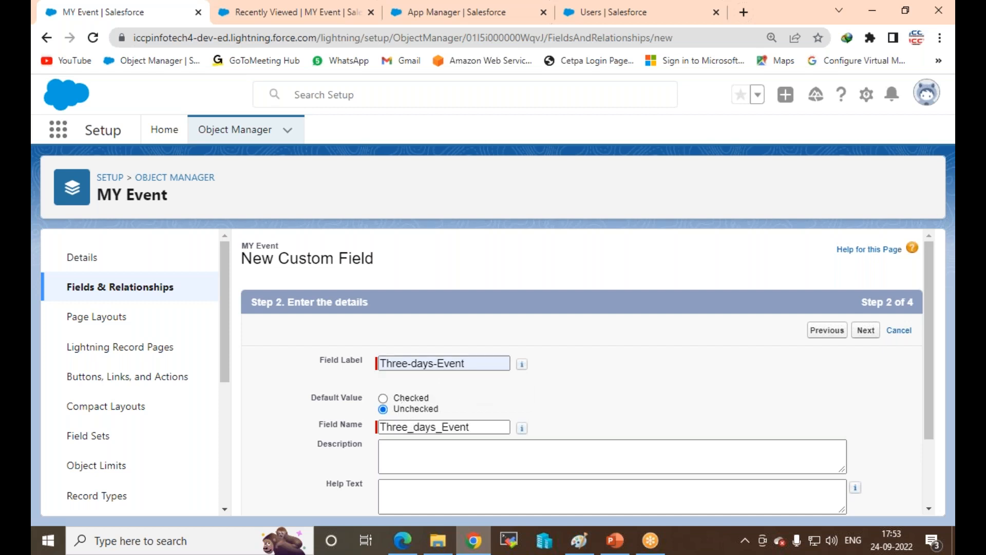
pyautogui.click(478, 457)
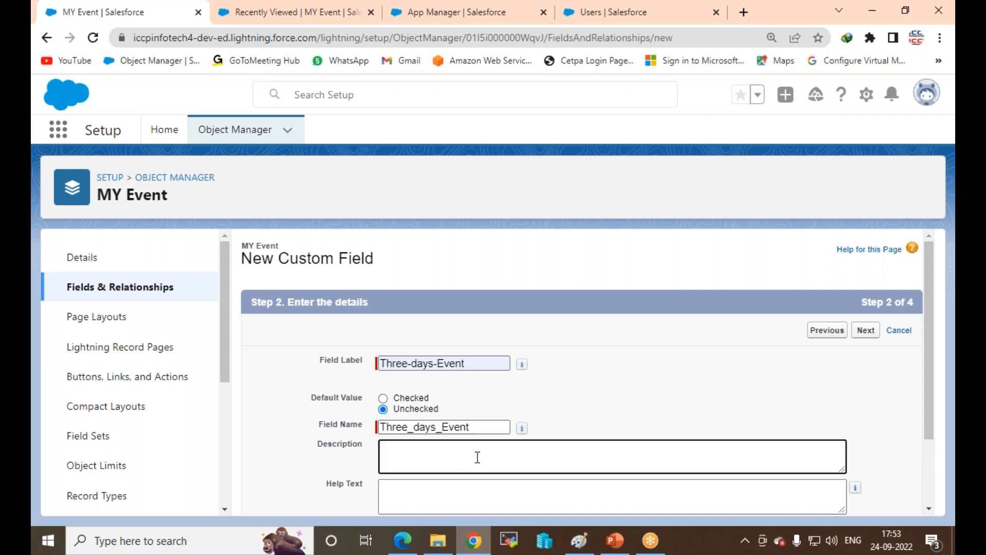
pyautogui.scroll(-2, 477, 456)
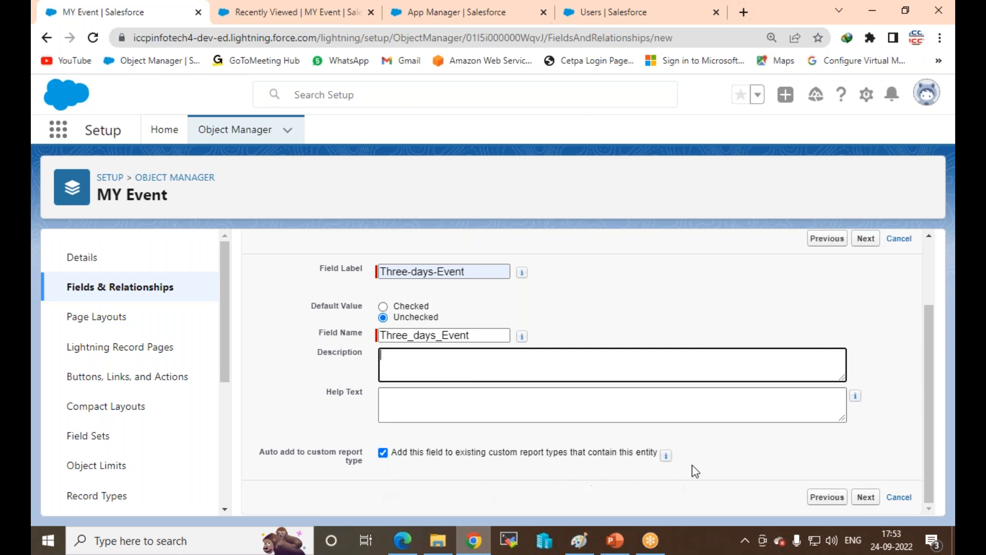
pyautogui.click(864, 498)
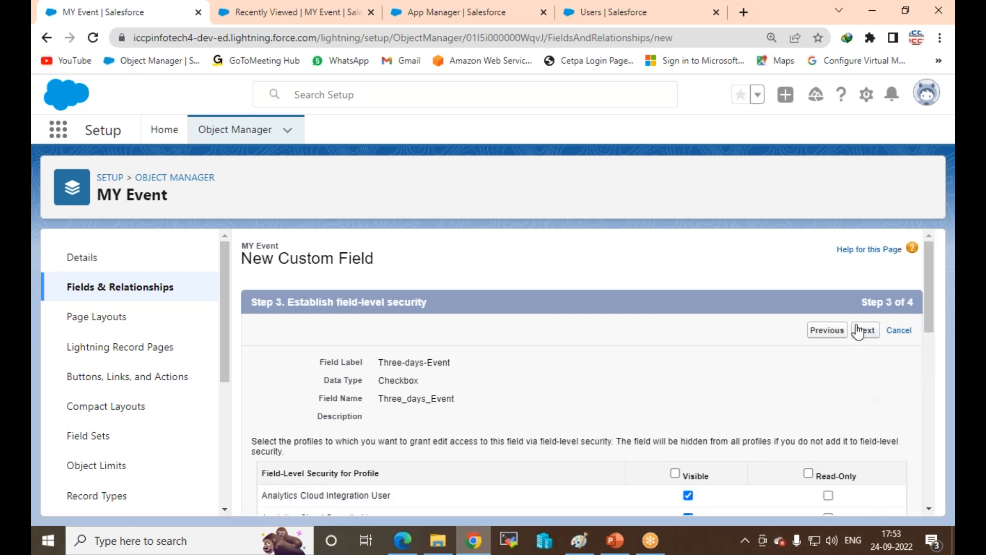
# Step: Accept the default security and layout settings and save the Three-days-Event checkbox field
pyautogui.click(866, 332)
pyautogui.click(865, 335)
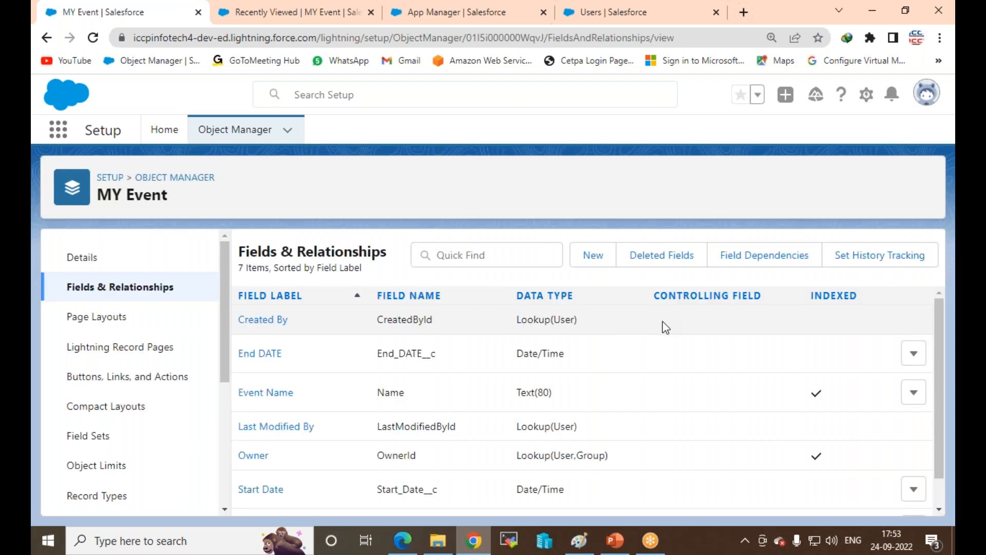
pyautogui.scroll(-1, 652, 350)
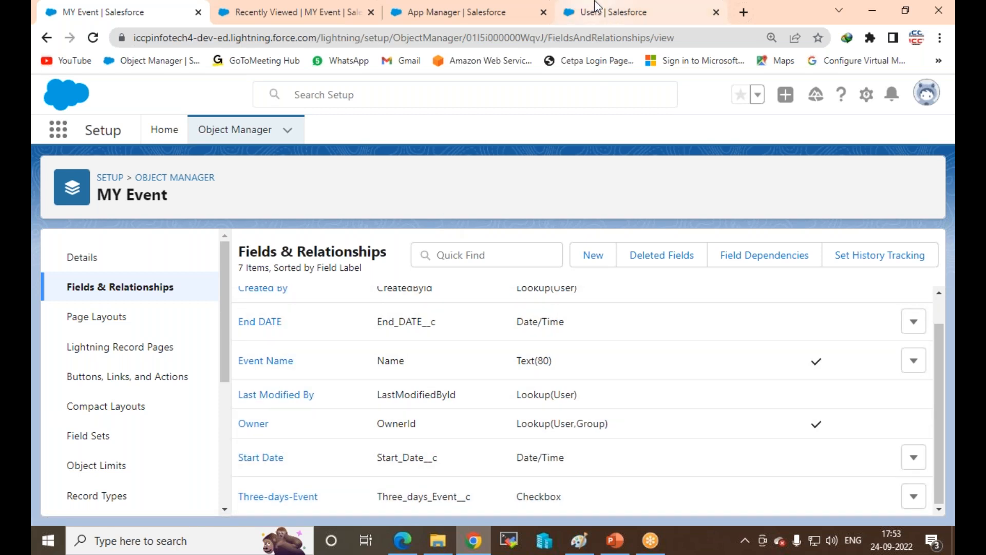
# Step: Reload the Recently Viewed MY Event list and start a new MY Event record
pyautogui.click(415, 13)
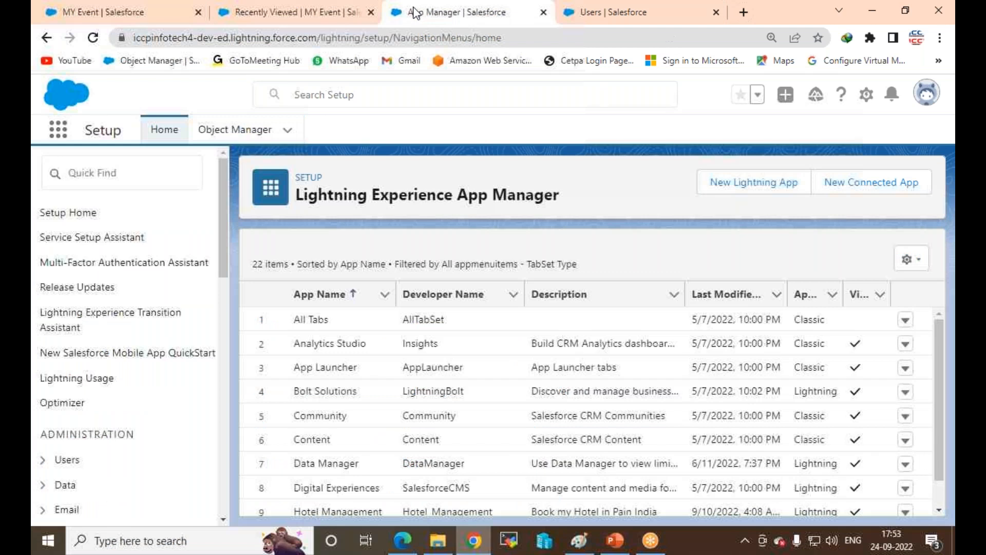
pyautogui.click(103, 11)
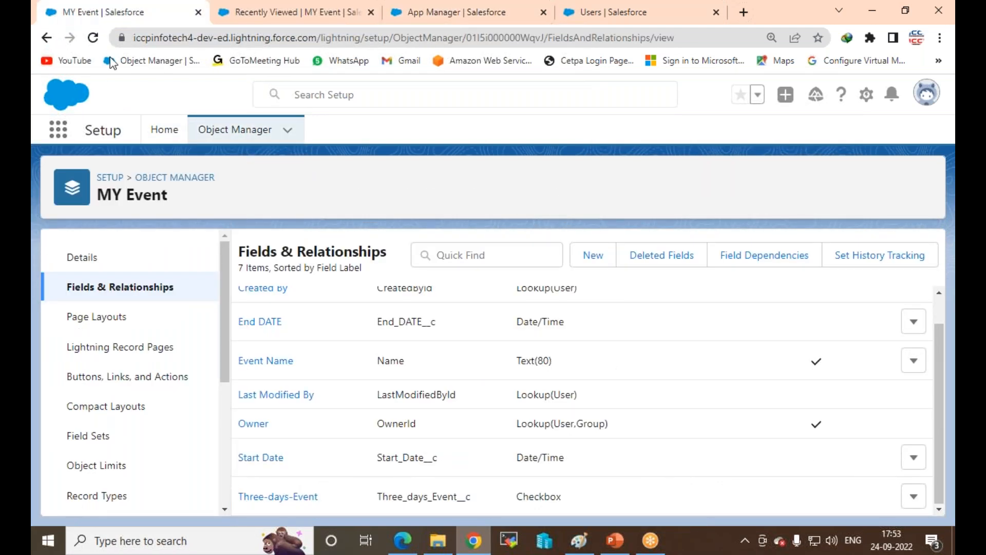
pyautogui.click(343, 20)
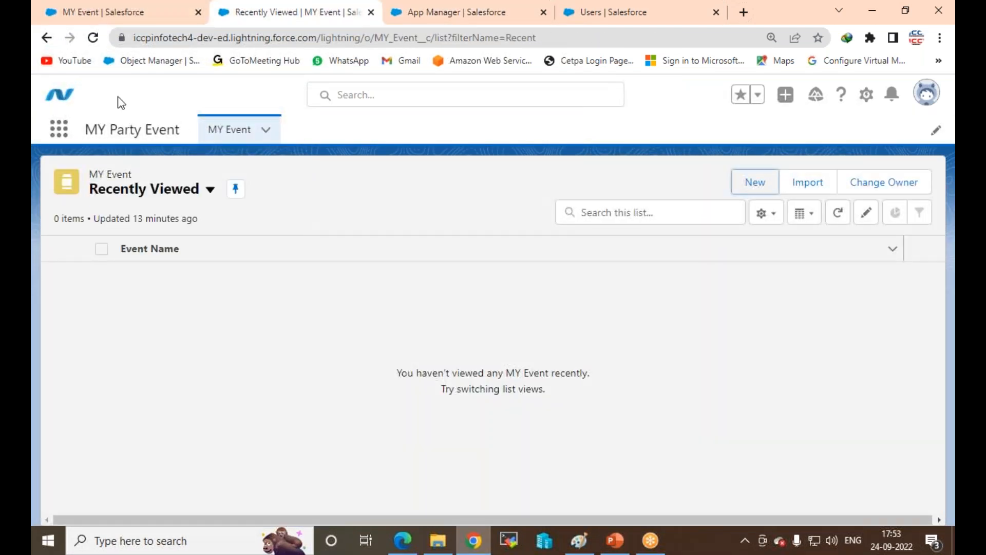
pyautogui.click(93, 38)
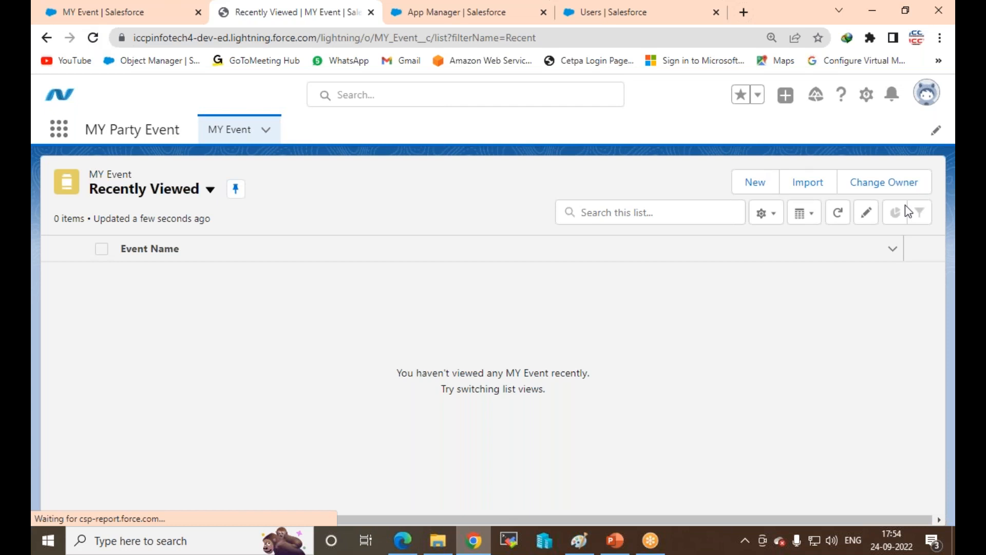
pyautogui.click(755, 183)
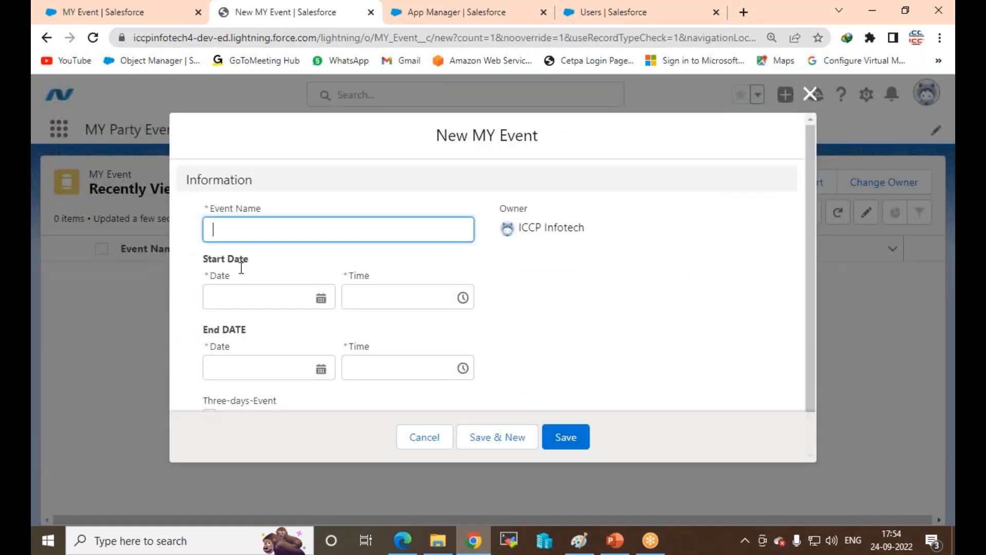
# Step: Replace the stray 'MY' text with 'Cloud Workshop' as the Event Name
pyautogui.scroll(-1, 308, 277)
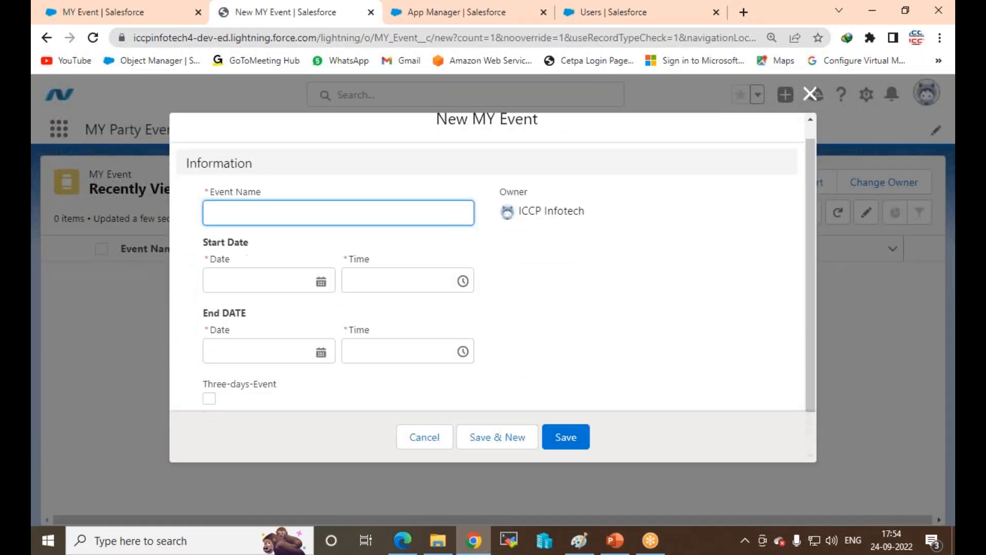
pyautogui.click(222, 192)
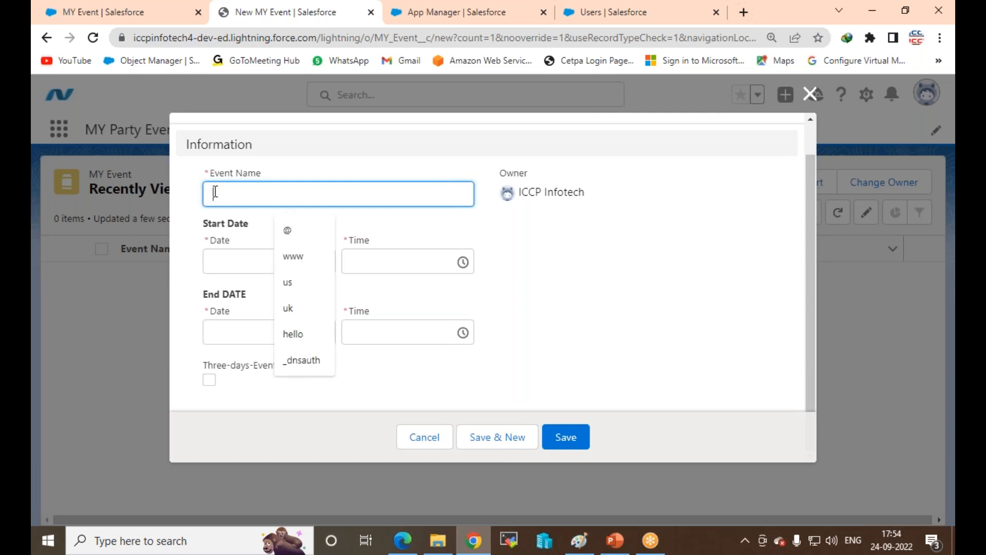
pyautogui.write('MY')
pyautogui.press('BackSpace')
pyautogui.press('BackSpace')
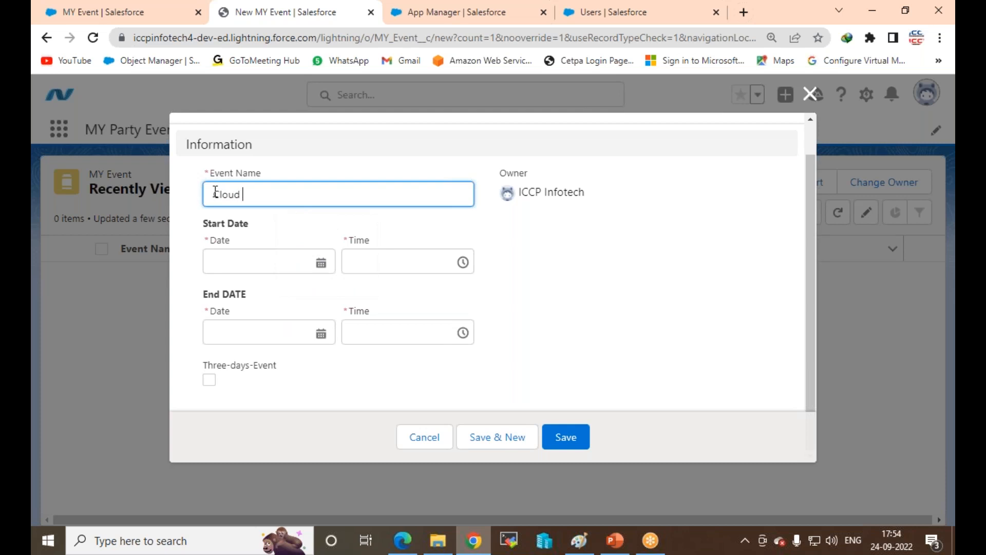
pyautogui.write('Cloud Workshop')
pyautogui.click(321, 262)
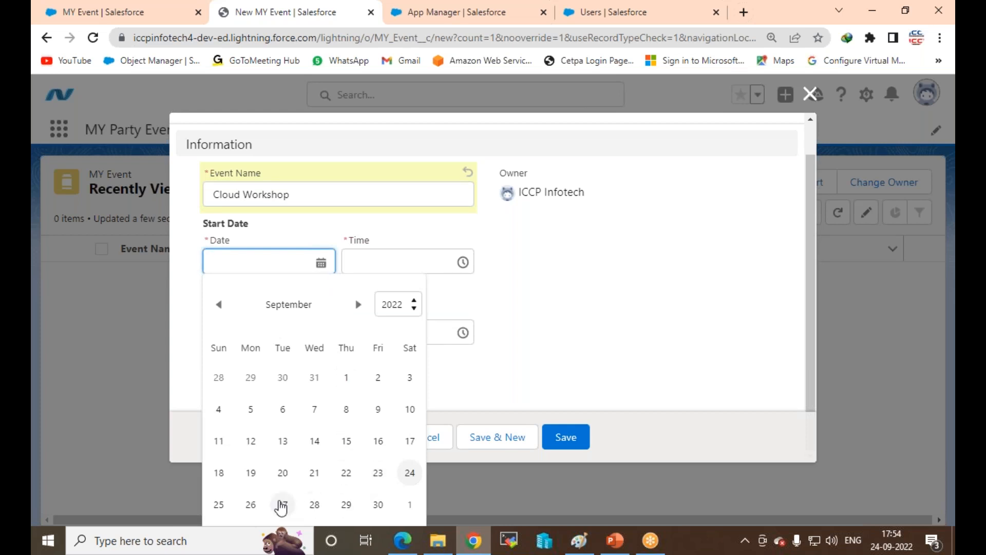
# Step: Set the start to 9/25/2022 10:00 AM and the end date to 9/30/2022
pyautogui.click(223, 505)
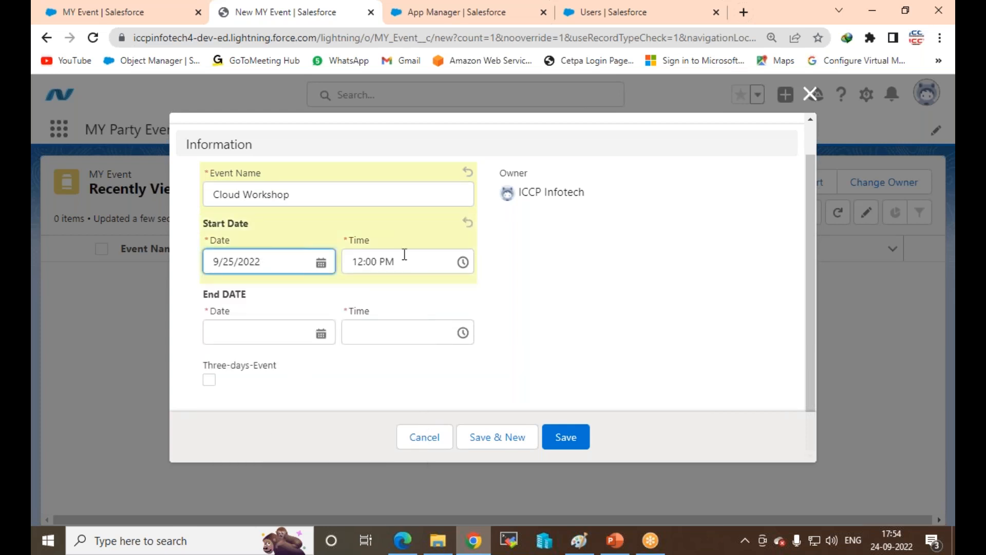
pyautogui.click(465, 264)
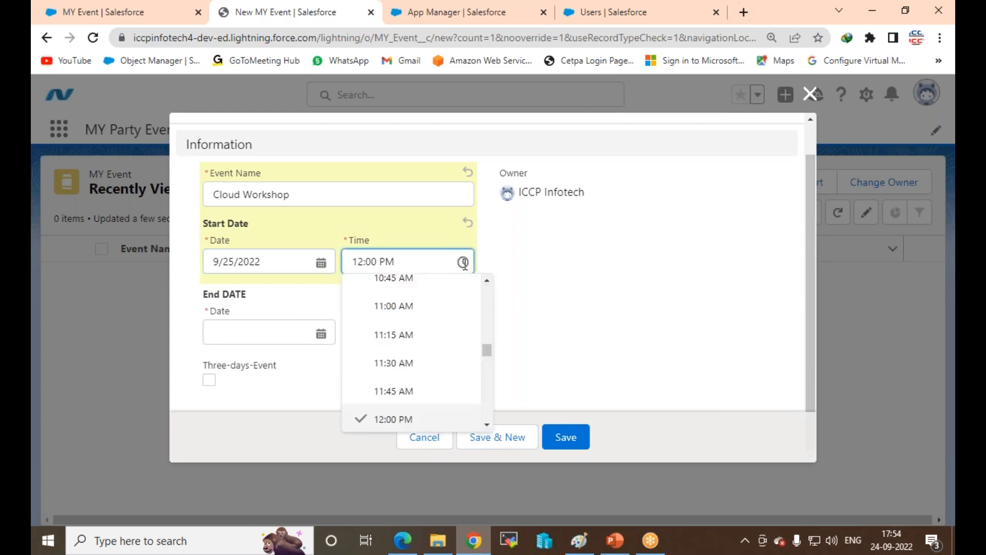
pyautogui.click(416, 419)
pyautogui.click(322, 335)
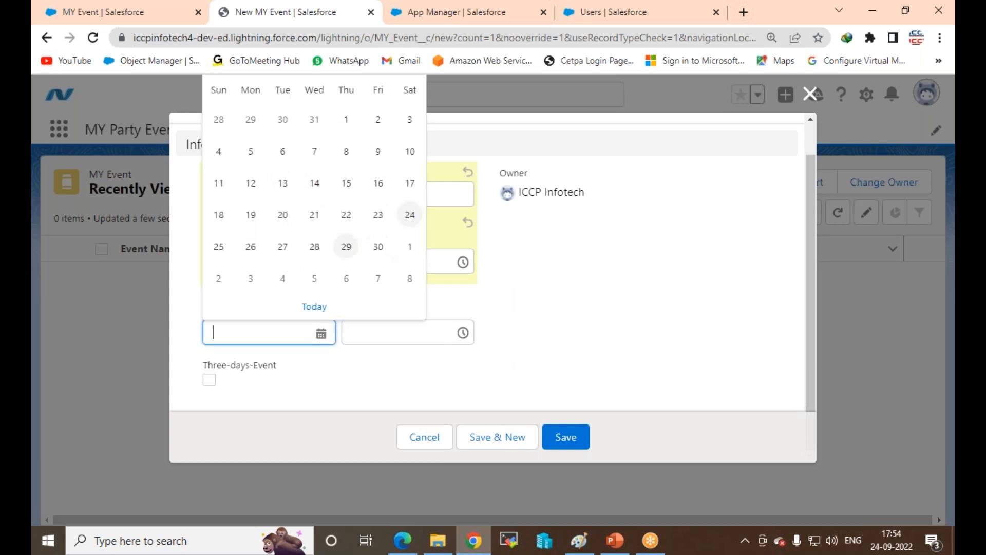
pyautogui.click(378, 247)
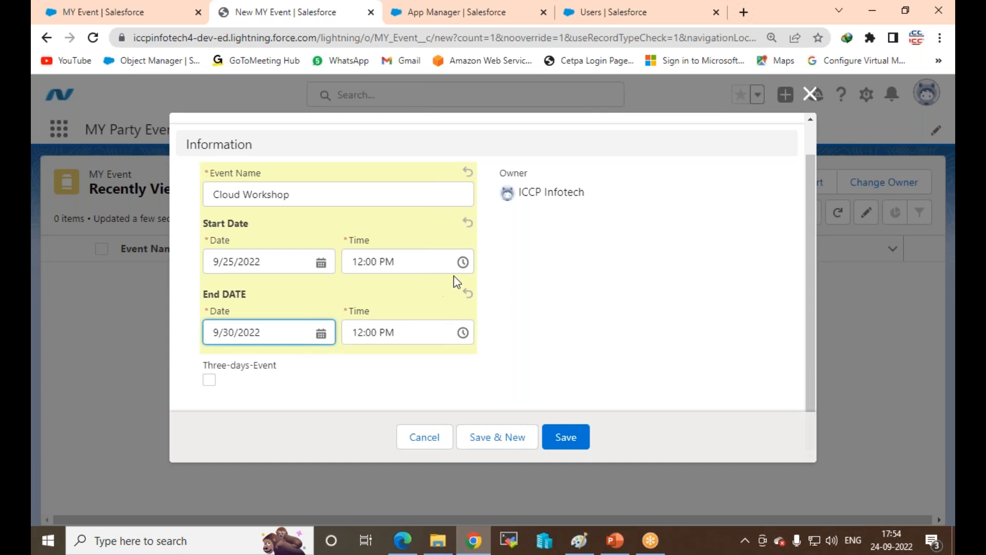
pyautogui.click(463, 262)
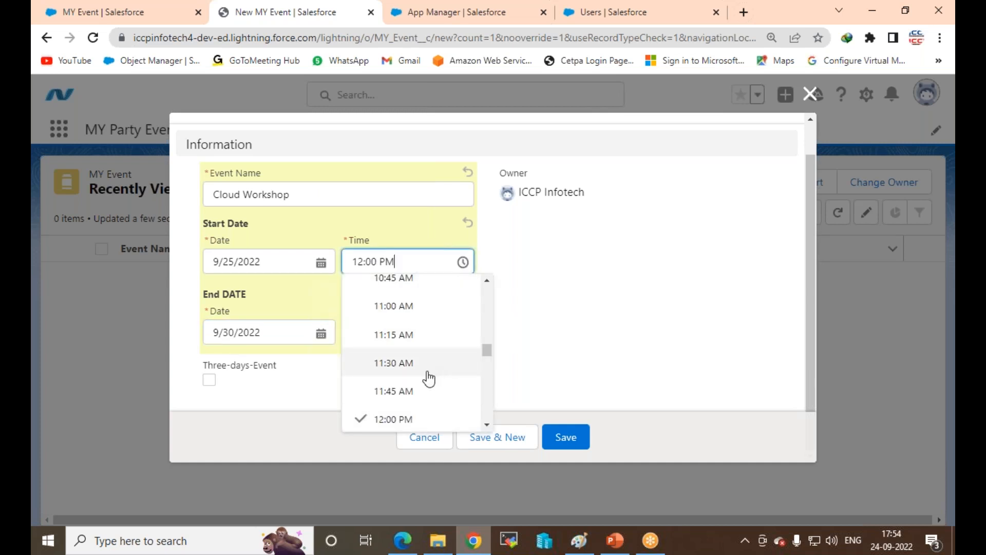
pyautogui.scroll(3, 429, 379)
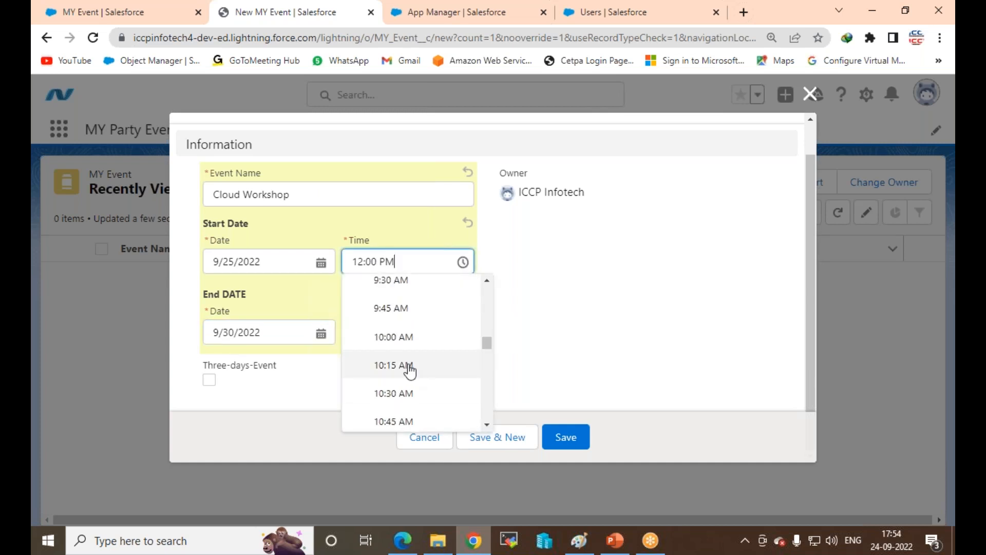
pyautogui.click(386, 337)
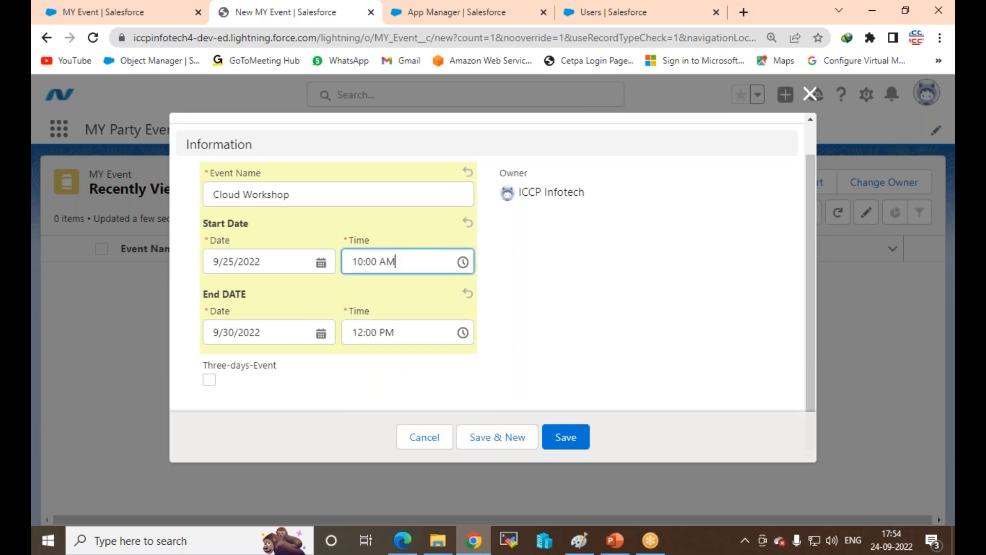
# Step: Set the end time to 5:00 PM, tick Three-days-Event, and save the Cloud Workshop record
pyautogui.click(463, 334)
pyautogui.scroll(3, 411, 390)
pyautogui.scroll(-3, 414, 395)
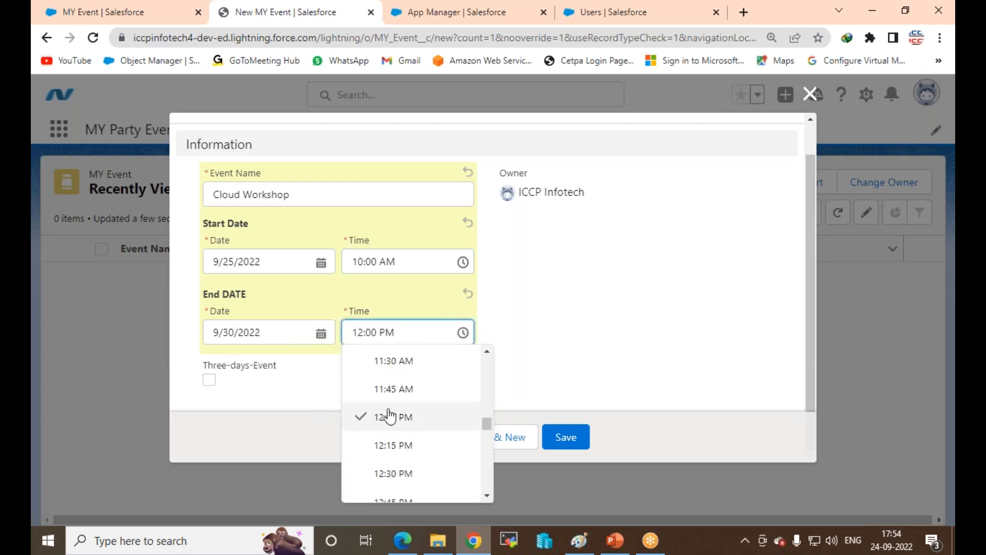
pyautogui.scroll(3, 419, 404)
pyautogui.scroll(4, 419, 403)
pyautogui.scroll(12, 407, 406)
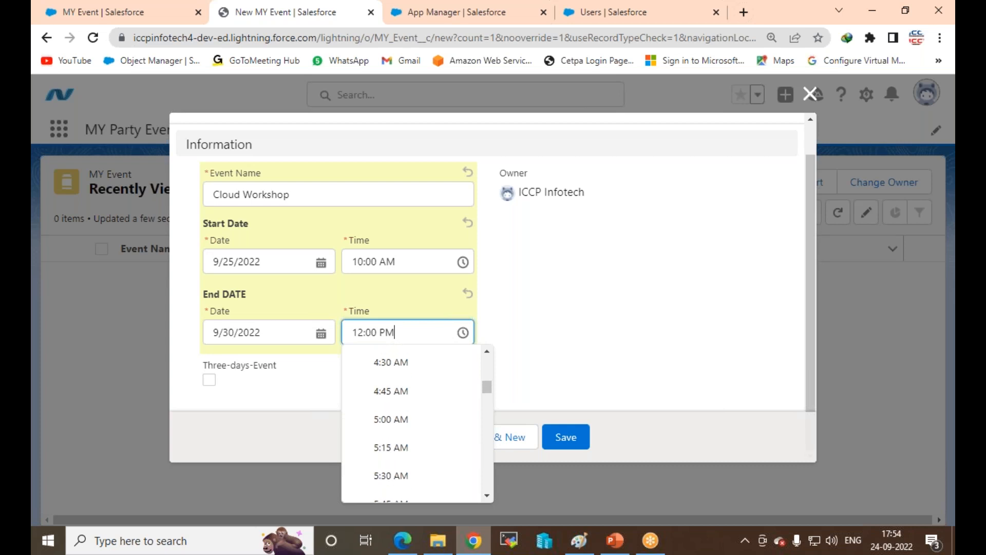
pyautogui.scroll(-15, 406, 390)
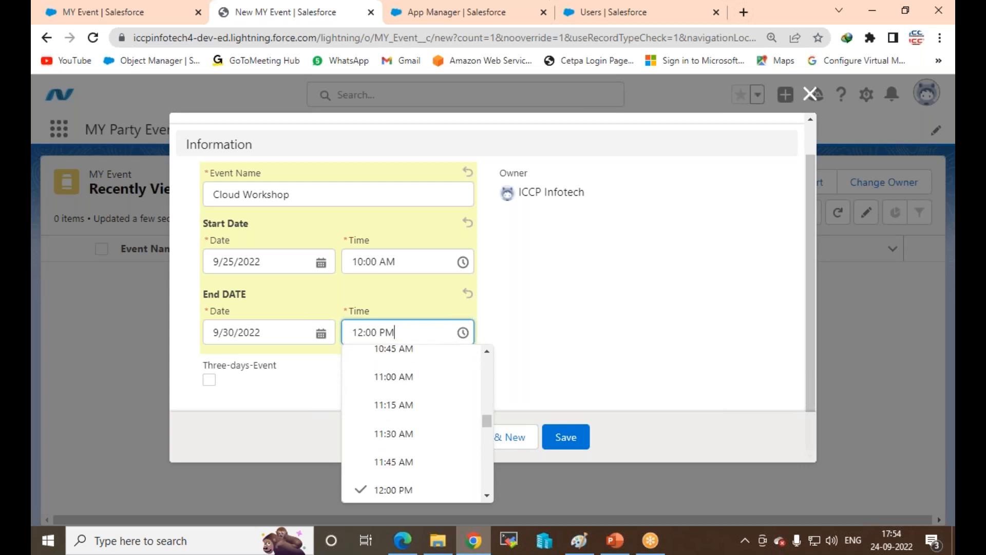
pyautogui.scroll(-3, 419, 404)
pyautogui.scroll(-5, 419, 403)
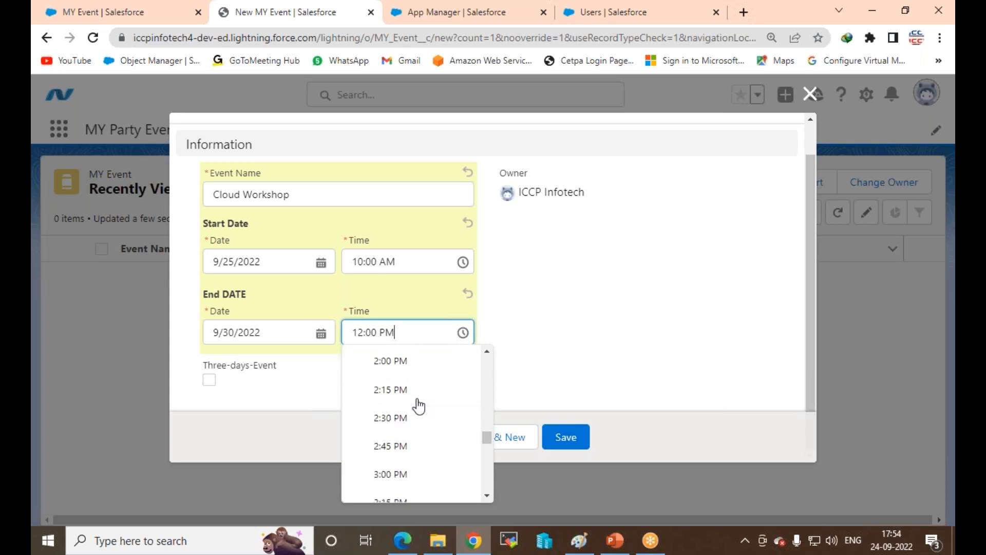
pyautogui.scroll(-3, 419, 406)
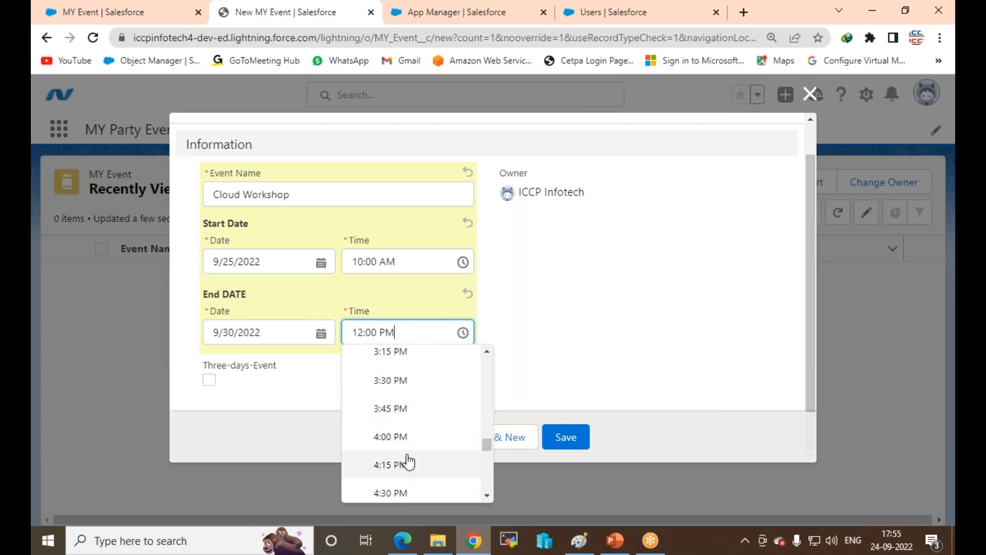
pyautogui.scroll(-2, 409, 463)
pyautogui.click(386, 479)
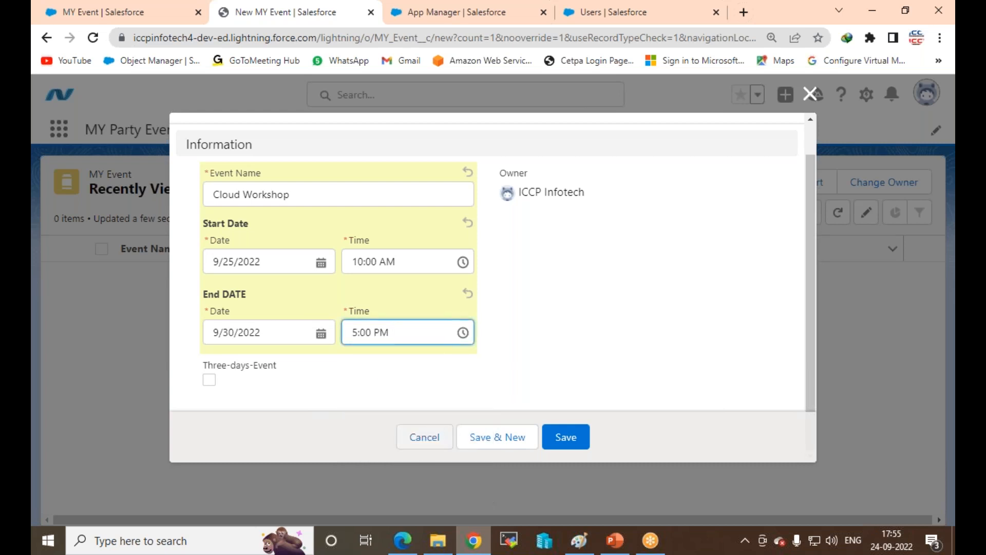
pyautogui.click(211, 381)
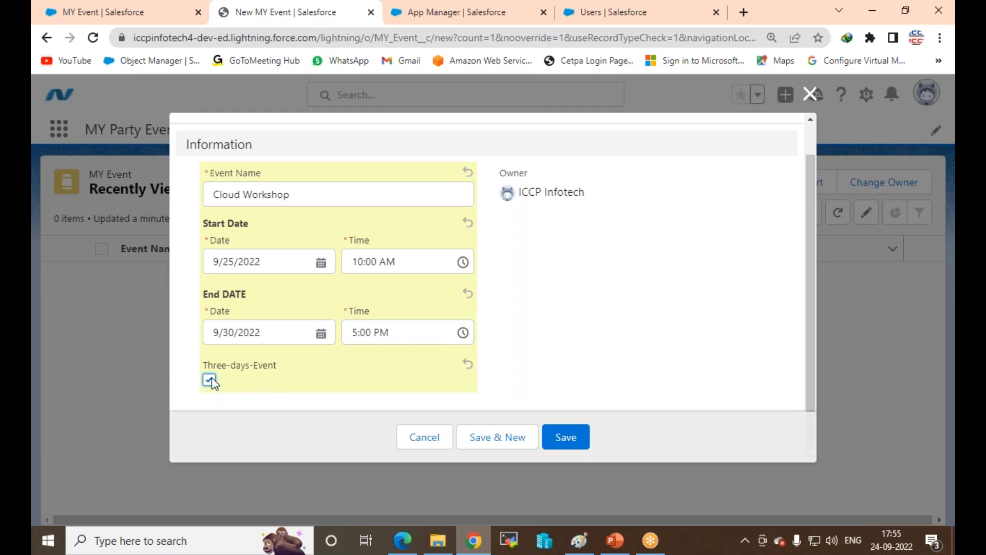
pyautogui.click(569, 445)
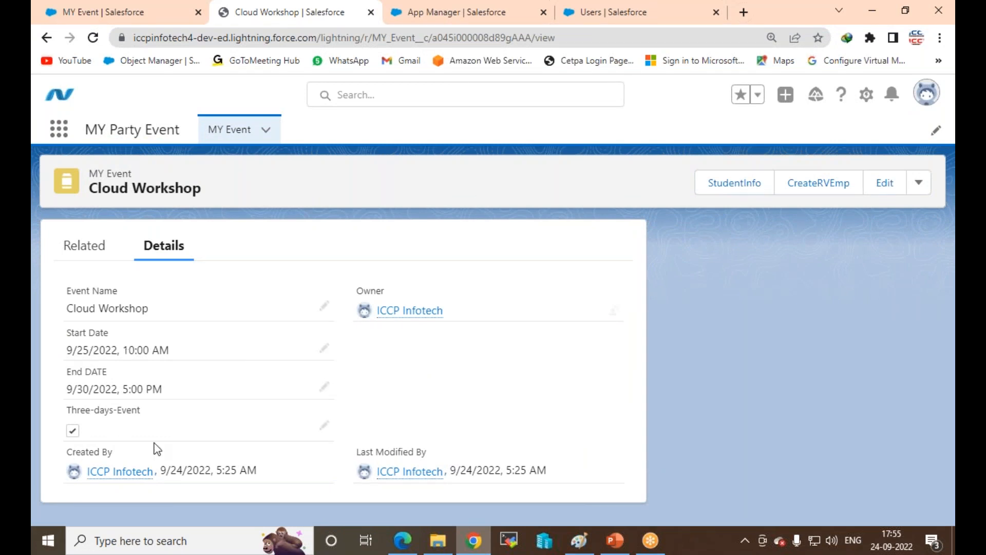
# Step: Bring the second browser window with the MY Party Event app to the front
pyautogui.moveTo(146, 475)
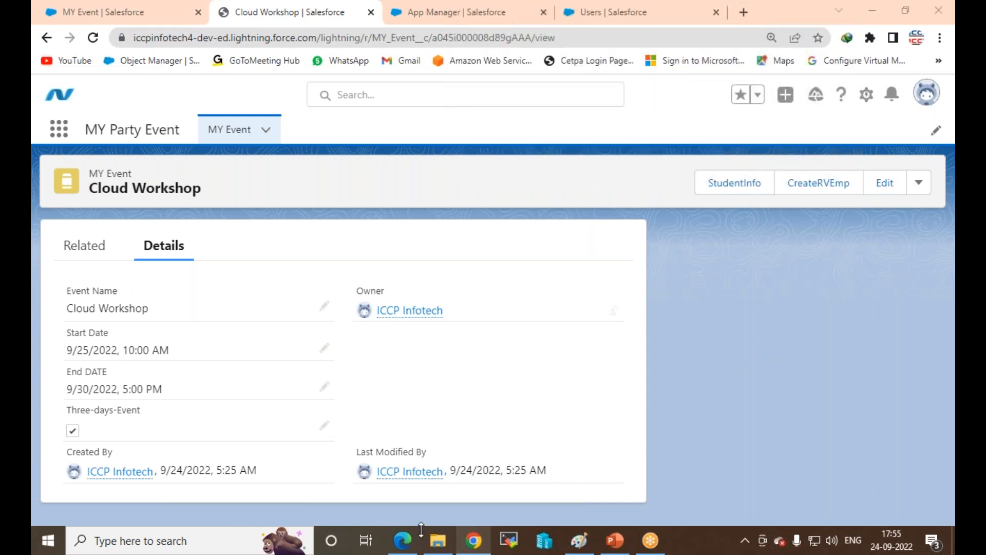
pyautogui.click(406, 539)
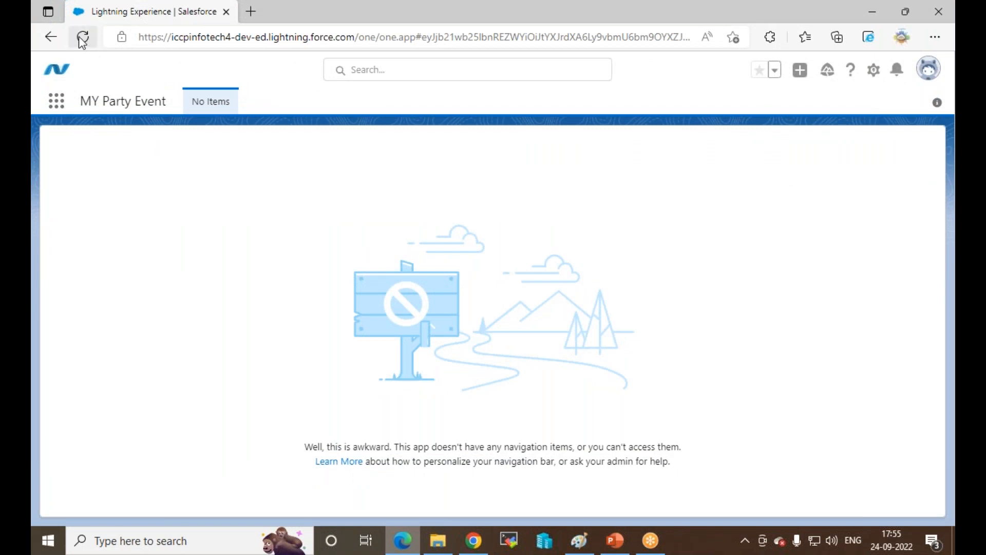
# Step: Reload the second window, log out the current user, and sign in as the second user
pyautogui.click(81, 38)
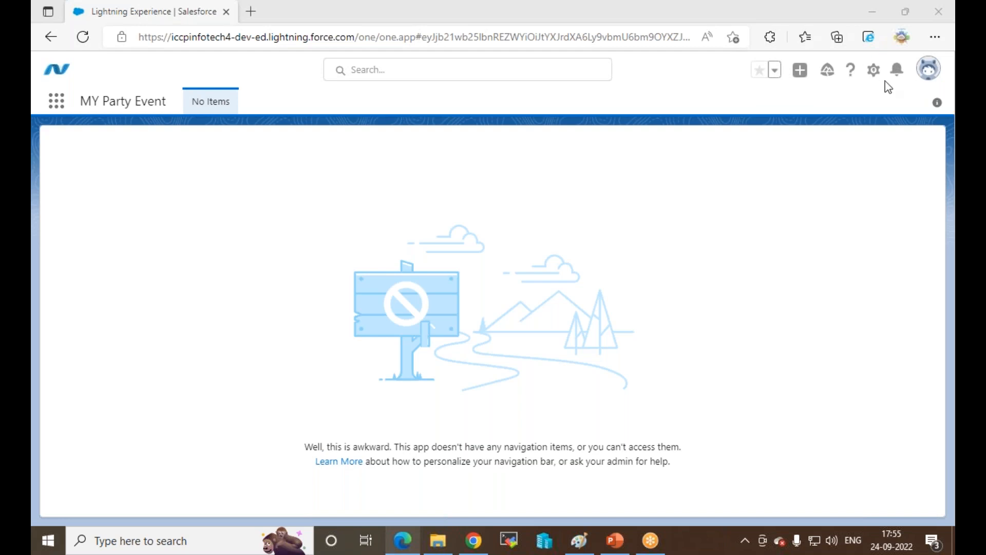
pyautogui.click(929, 69)
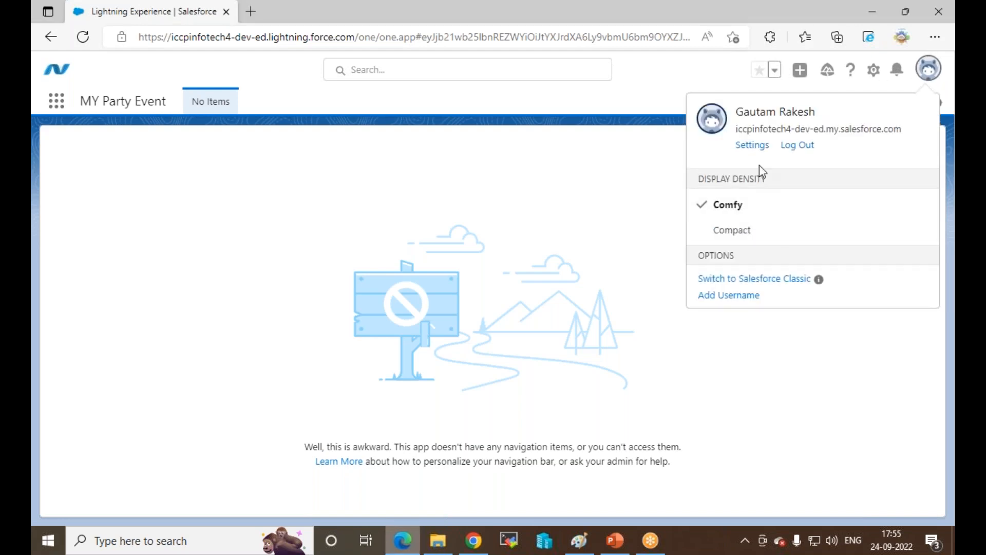
pyautogui.click(787, 146)
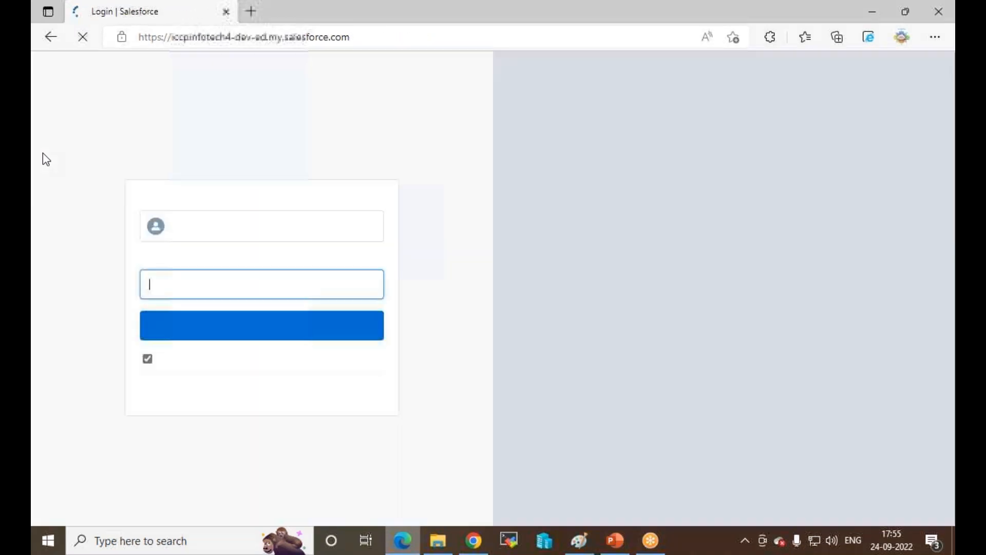
pyautogui.click(240, 329)
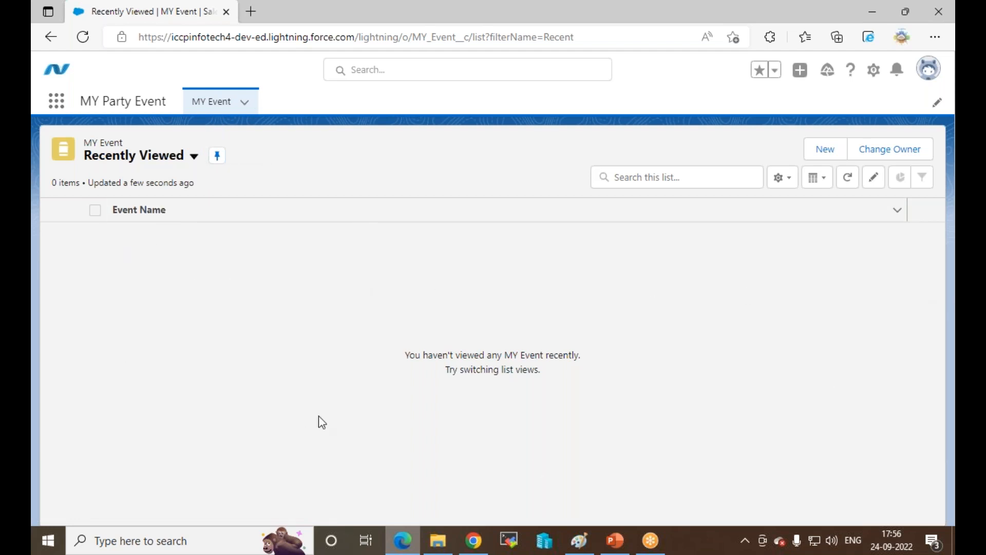
# Step: Switch the MY Event list to All, view Cloud Workshop, go back, and start a new record
pyautogui.click(194, 156)
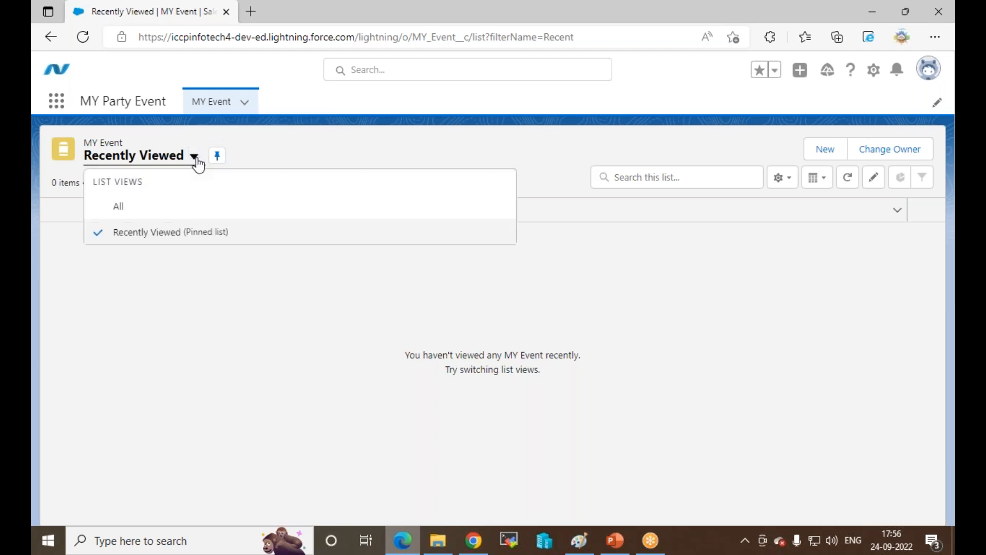
pyautogui.click(118, 207)
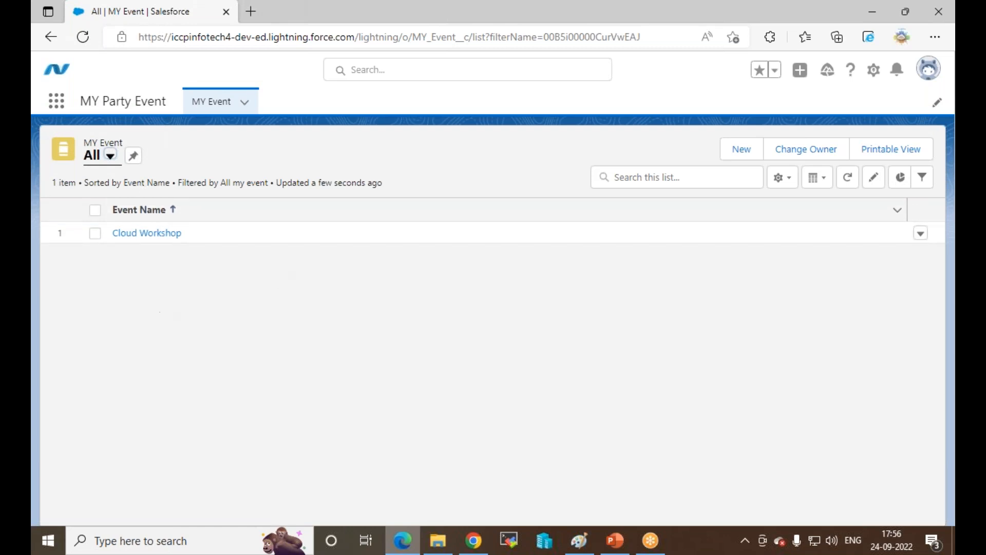
pyautogui.click(155, 235)
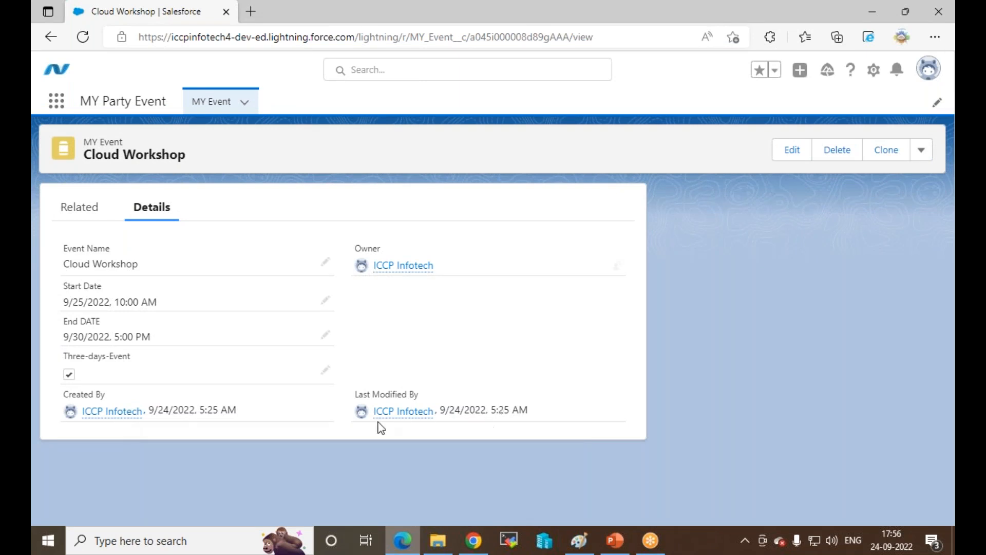
pyautogui.moveTo(407, 417)
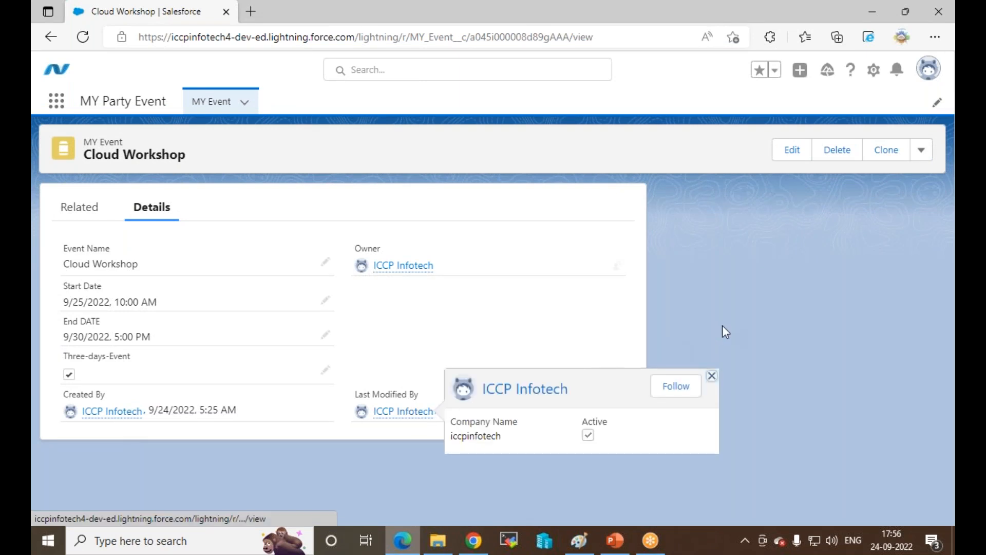
pyautogui.click(50, 40)
pyautogui.click(743, 149)
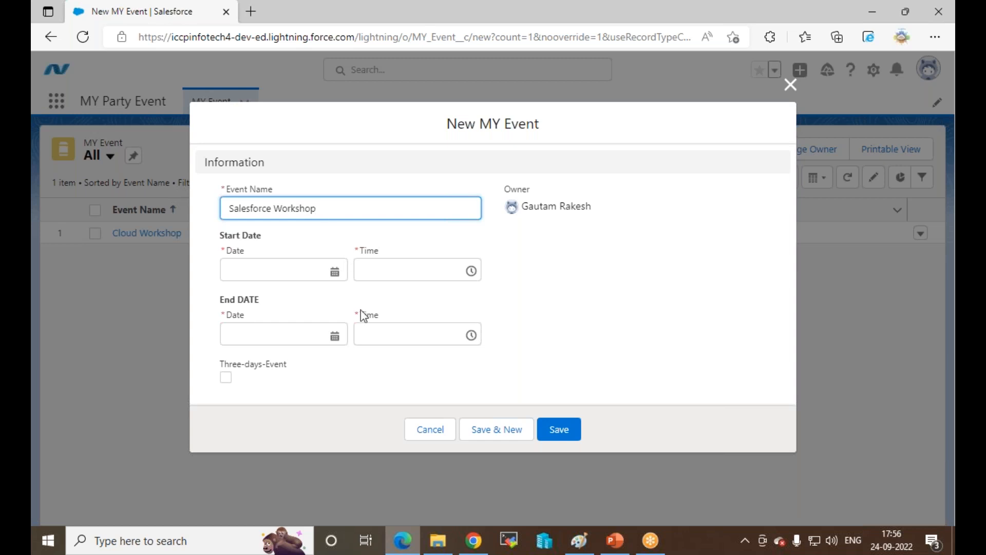
# Step: Save Salesforce Workshop from 9/22/2022 to 9/29/2022 with Three-days-Event checked, then show the MY Event list
pyautogui.click(334, 271)
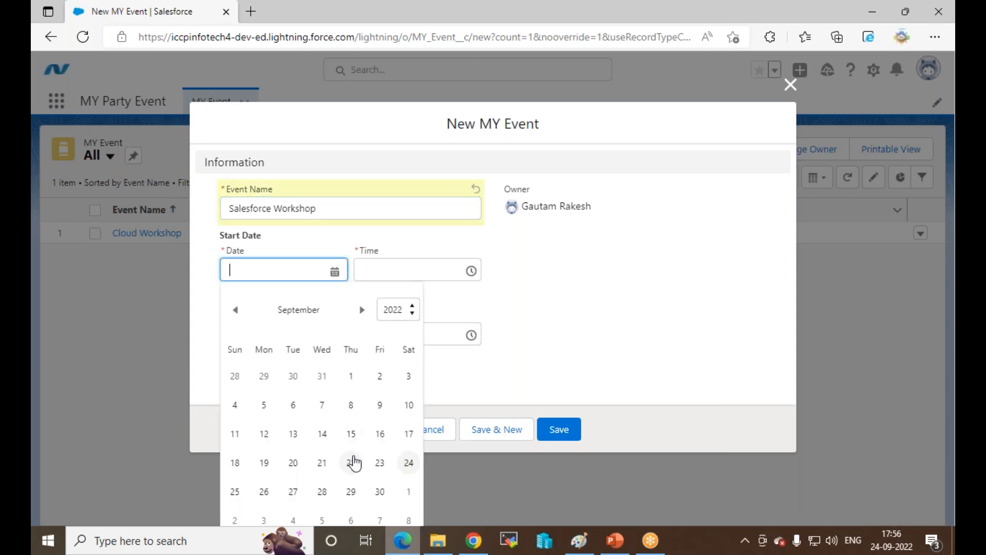
pyautogui.click(353, 463)
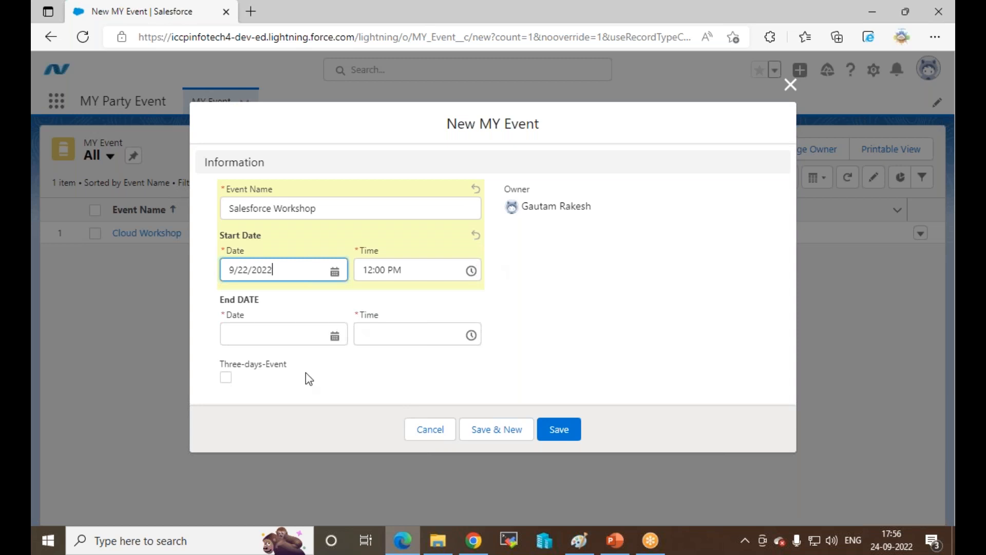
pyautogui.click(335, 337)
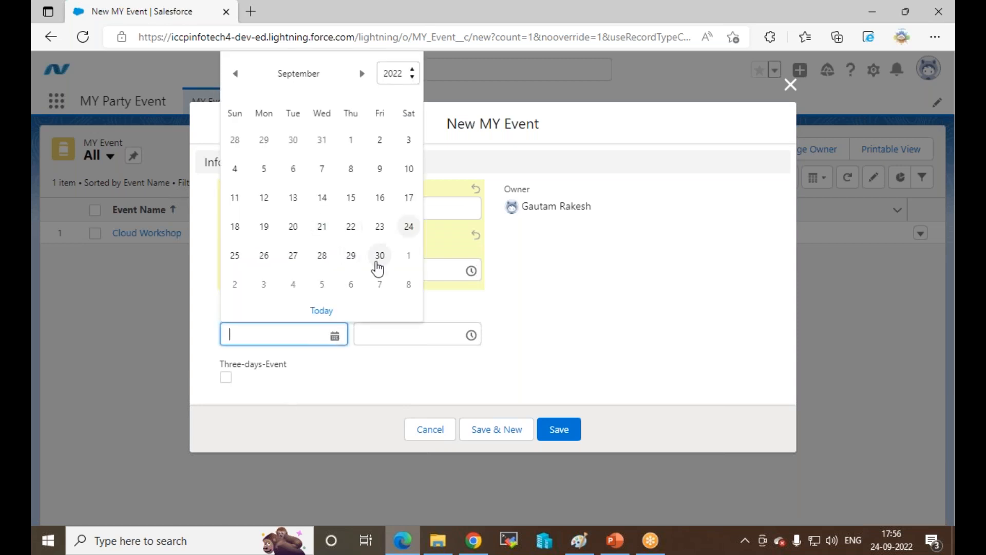
pyautogui.click(352, 257)
pyautogui.click(226, 377)
pyautogui.click(572, 427)
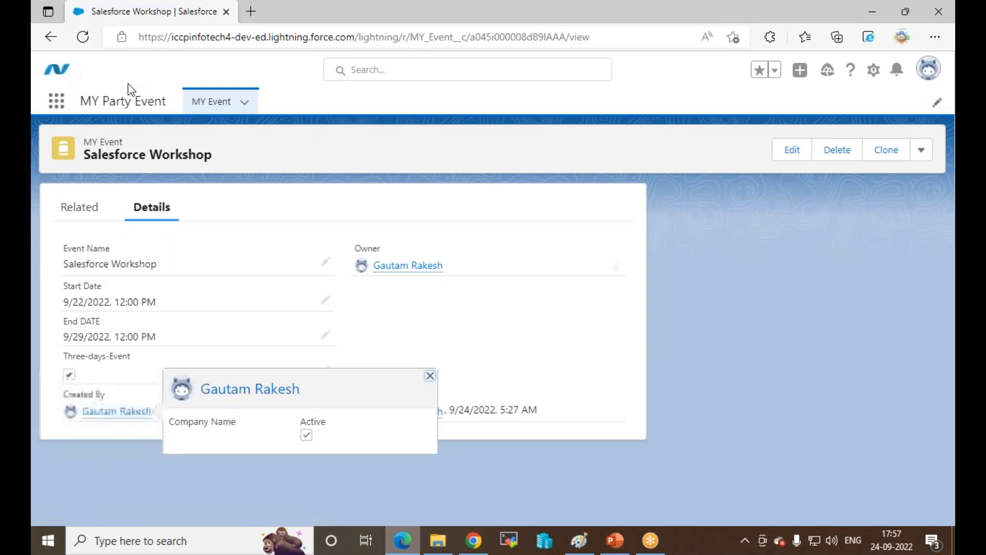
pyautogui.click(207, 102)
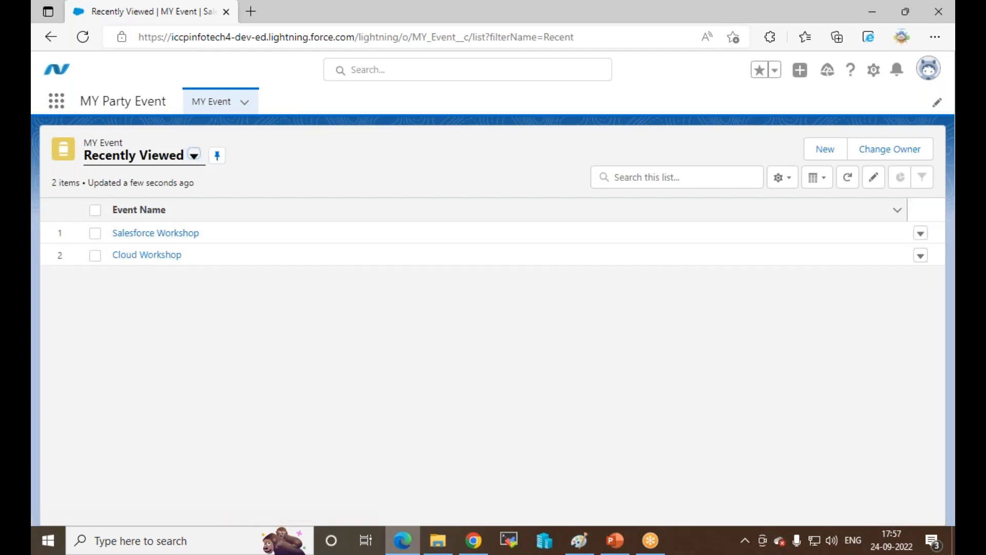
# Step: Inspect the Salesforce Workshop row actions and keep the list displayed as a table
pyautogui.click(920, 237)
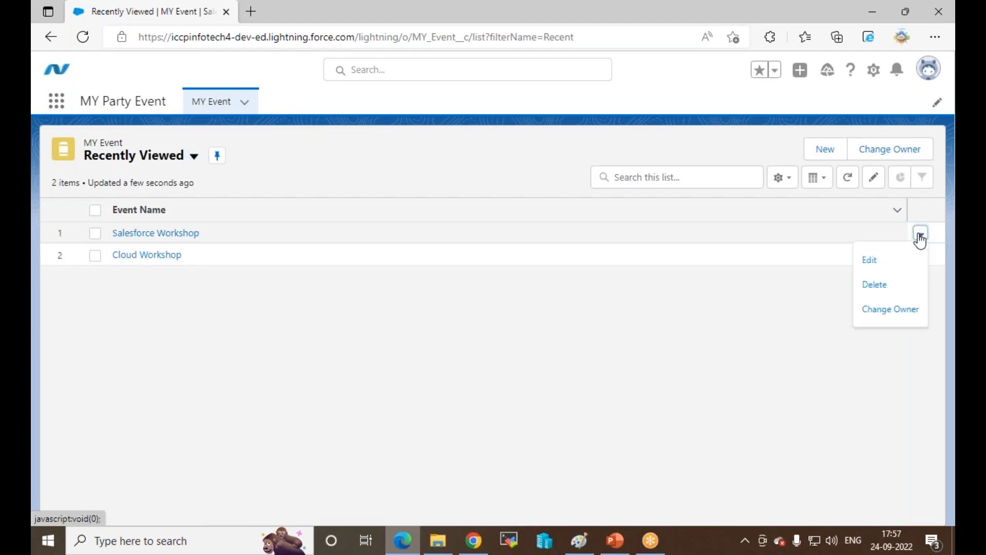
pyautogui.click(745, 308)
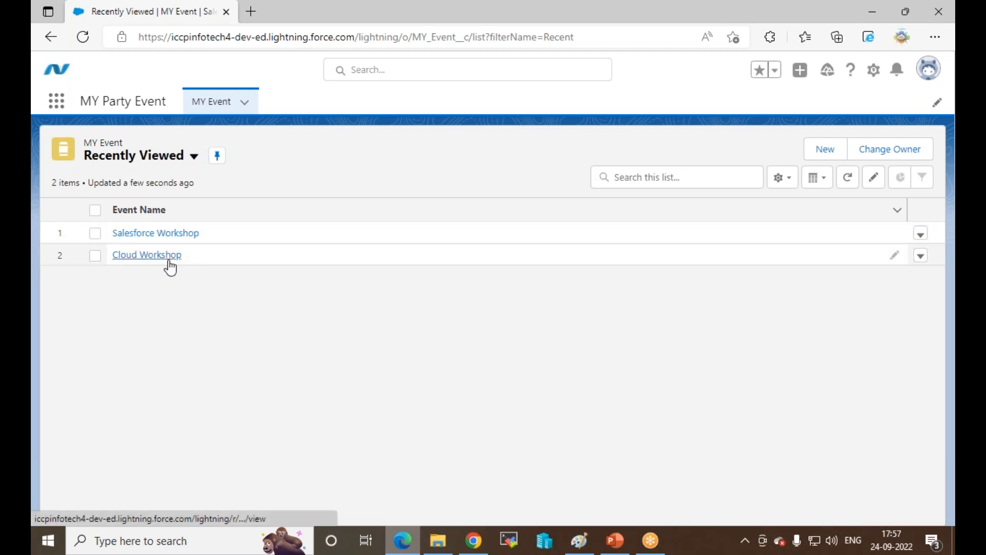
pyautogui.click(816, 178)
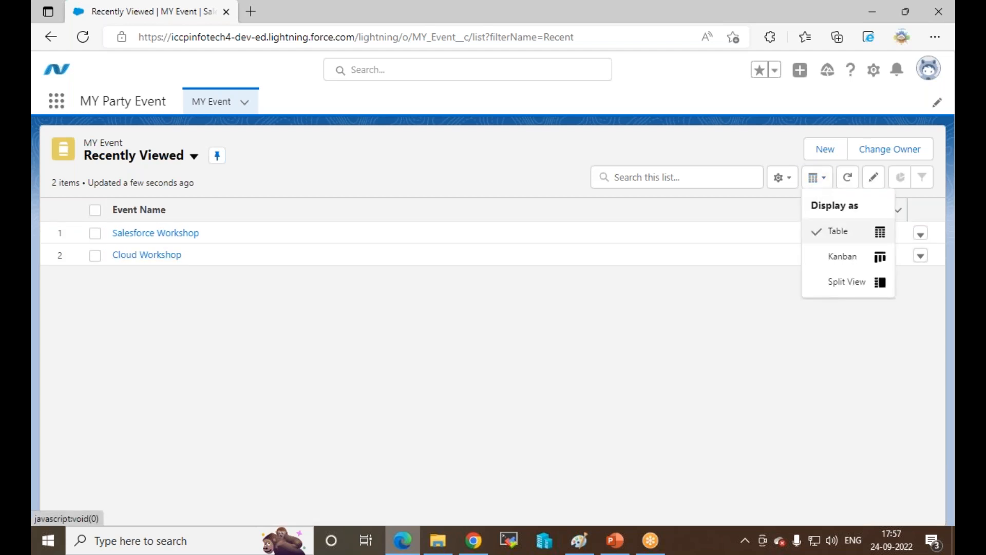
pyautogui.click(880, 233)
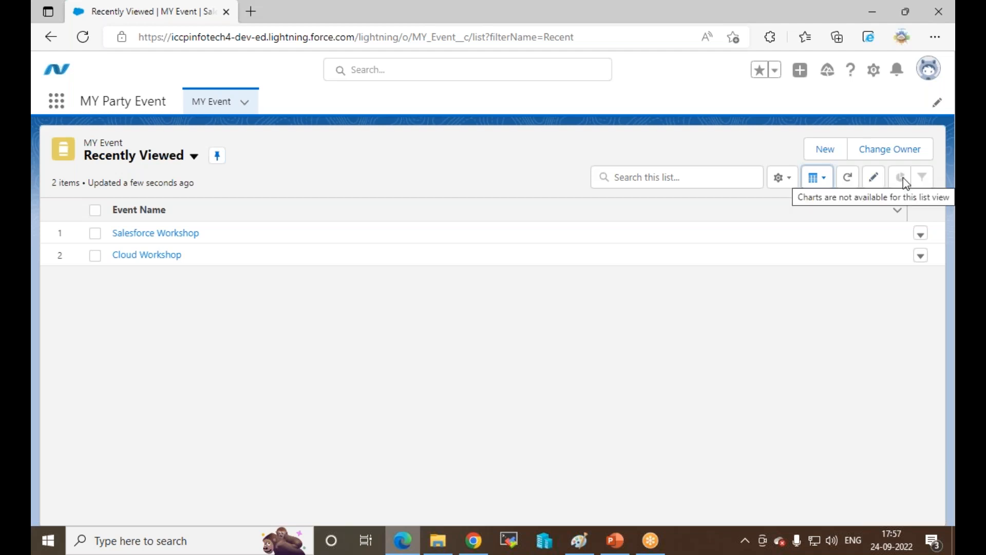
# Step: Try inline editing of event names, refresh the list, and switch back to the other user's window
pyautogui.click(875, 180)
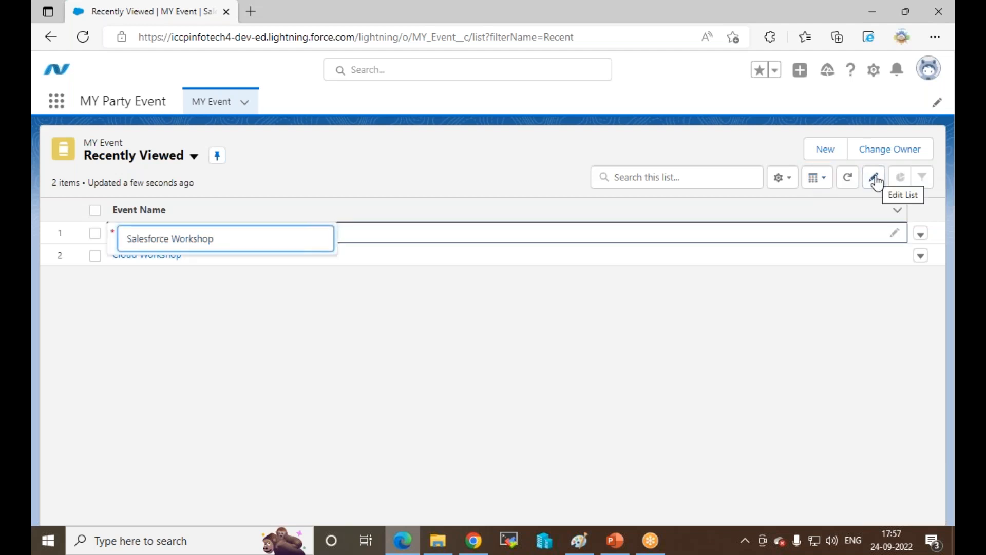
pyautogui.click(857, 288)
pyautogui.click(848, 187)
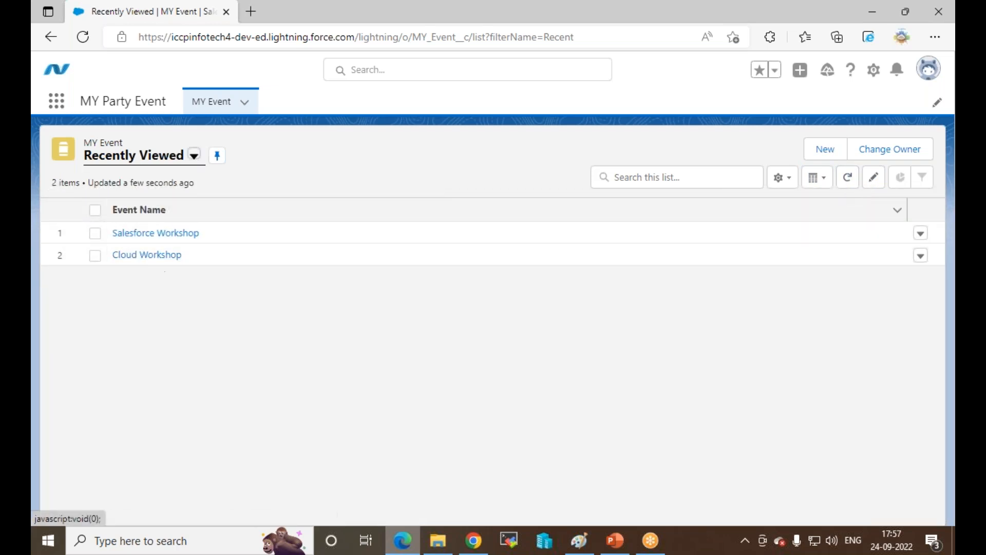
pyautogui.click(474, 540)
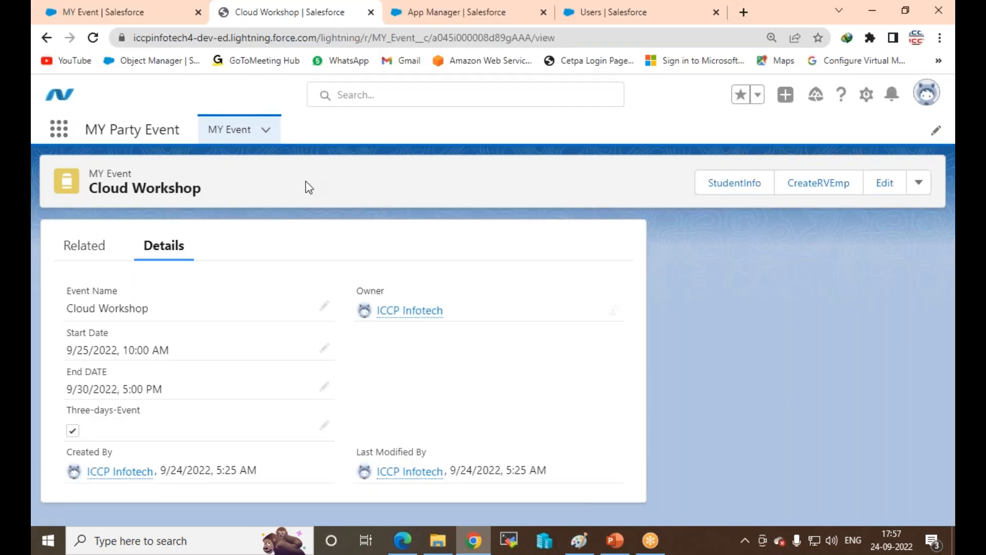
# Step: Show all MY Event records from both users and open Salesforce Workshop
pyautogui.click(210, 128)
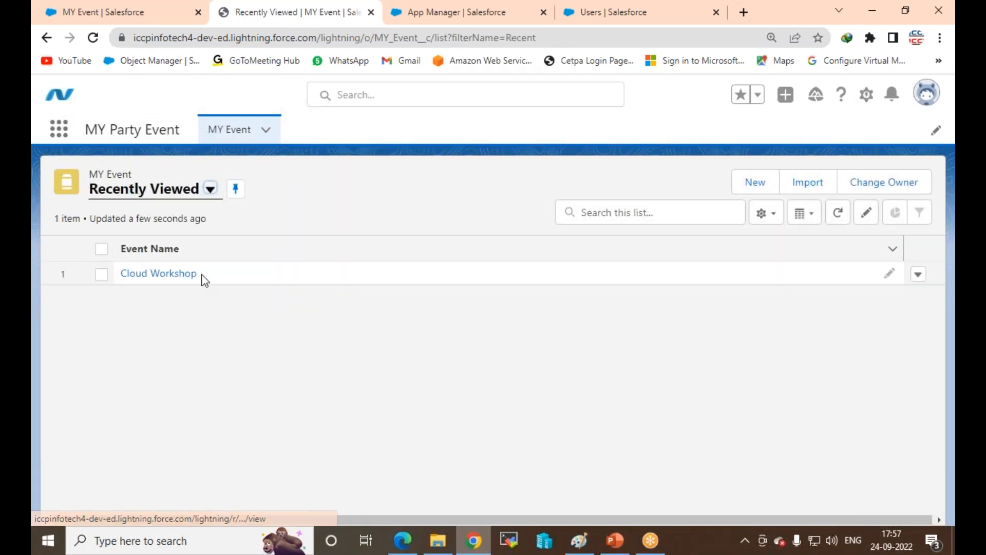
pyautogui.click(211, 191)
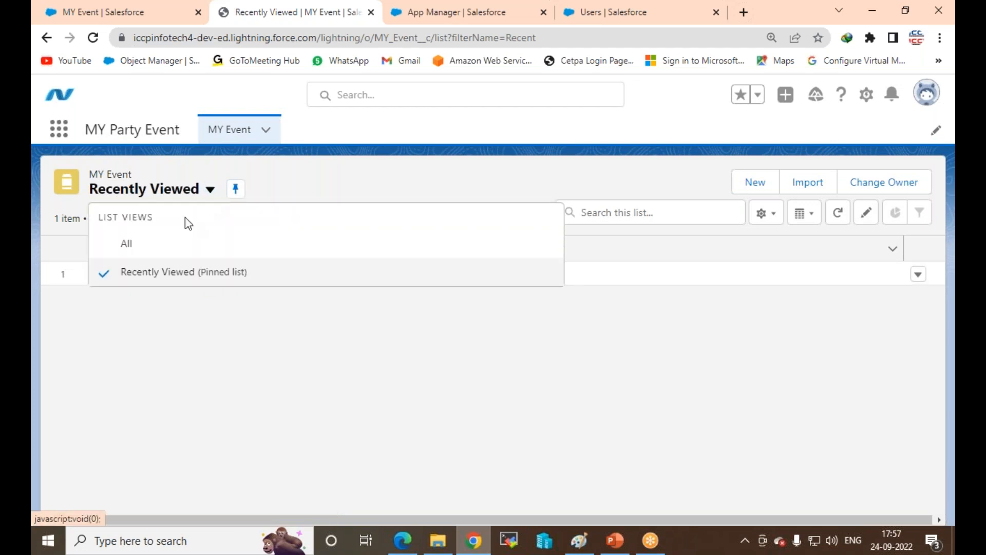
pyautogui.click(126, 246)
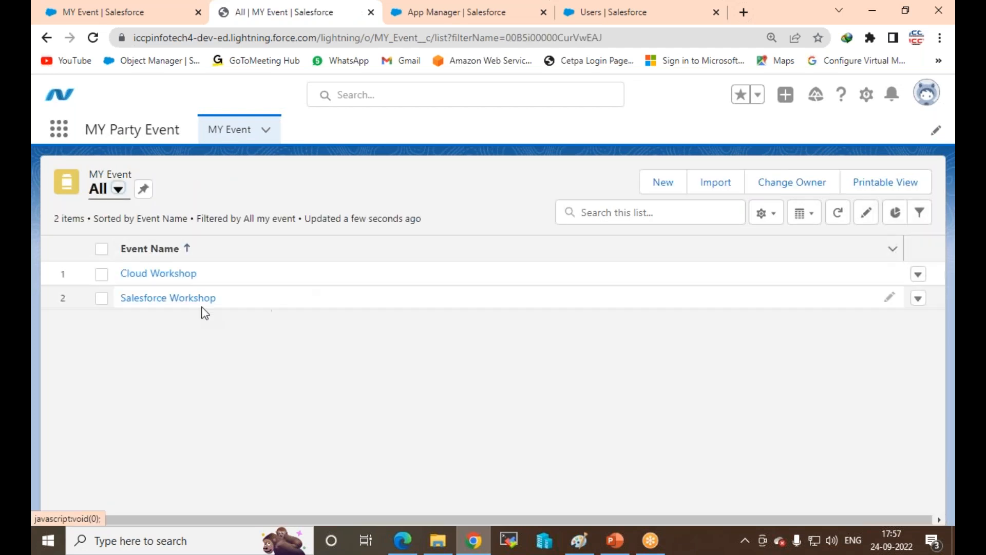
pyautogui.click(154, 303)
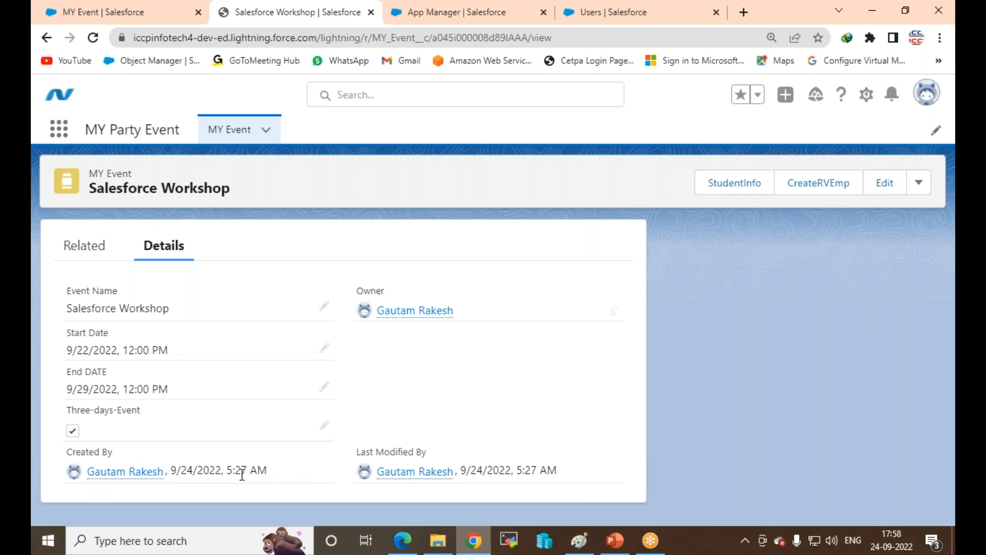
# Step: Move through the App Manager and Users setup pages to the MY Event field definitions
pyautogui.click(459, 10)
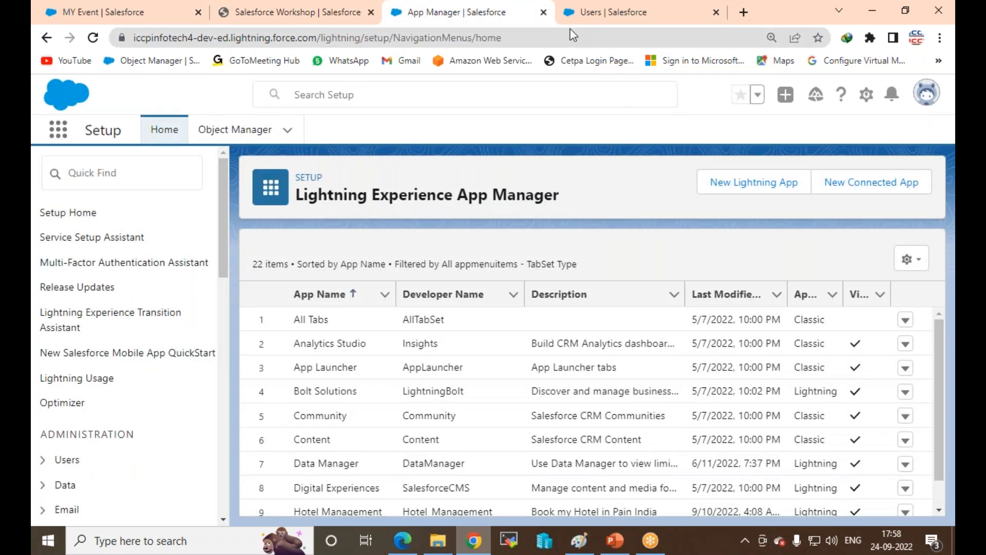
pyautogui.click(601, 14)
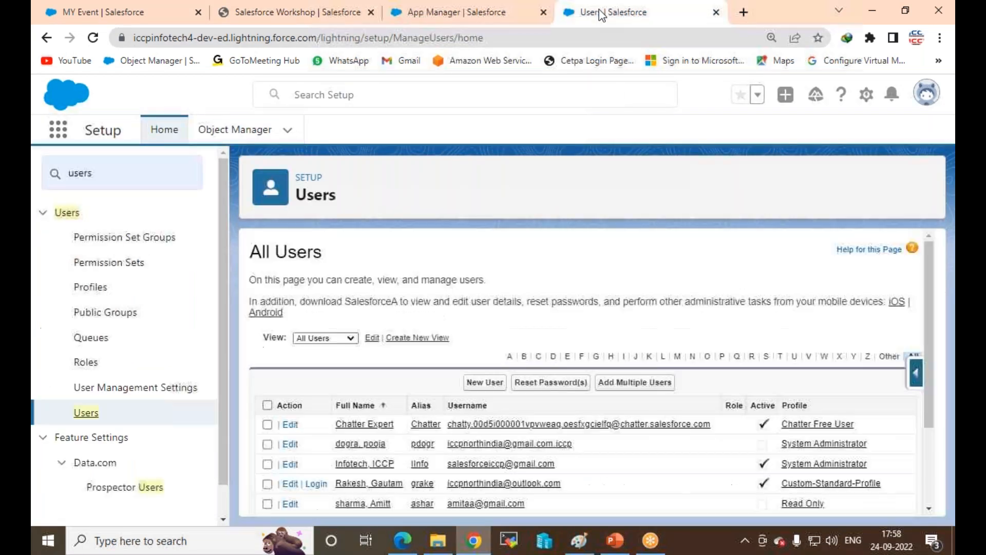
pyautogui.click(144, 18)
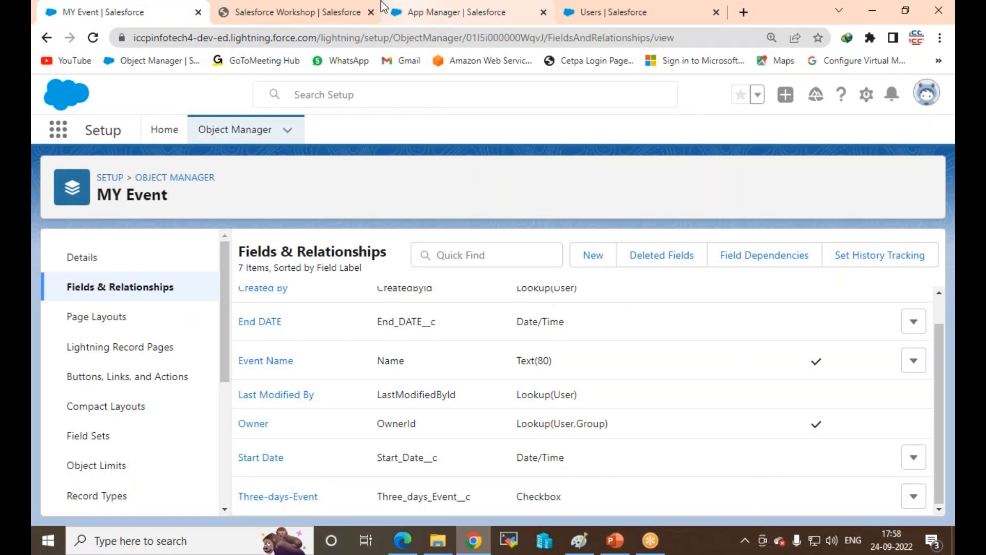